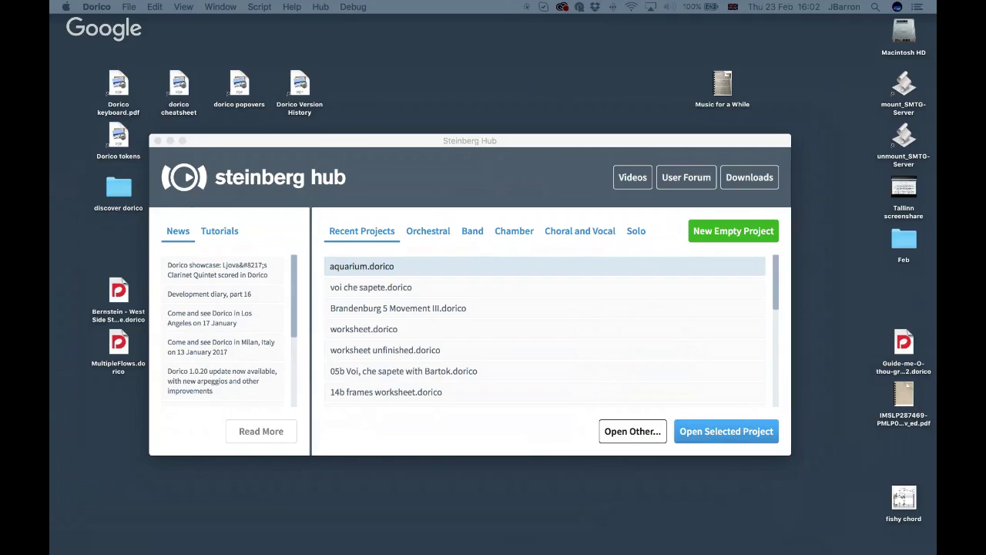
- Create a new empty project and add a solo player holding a Piano
{"action": "left_click", "coordinate": [461, 140]}
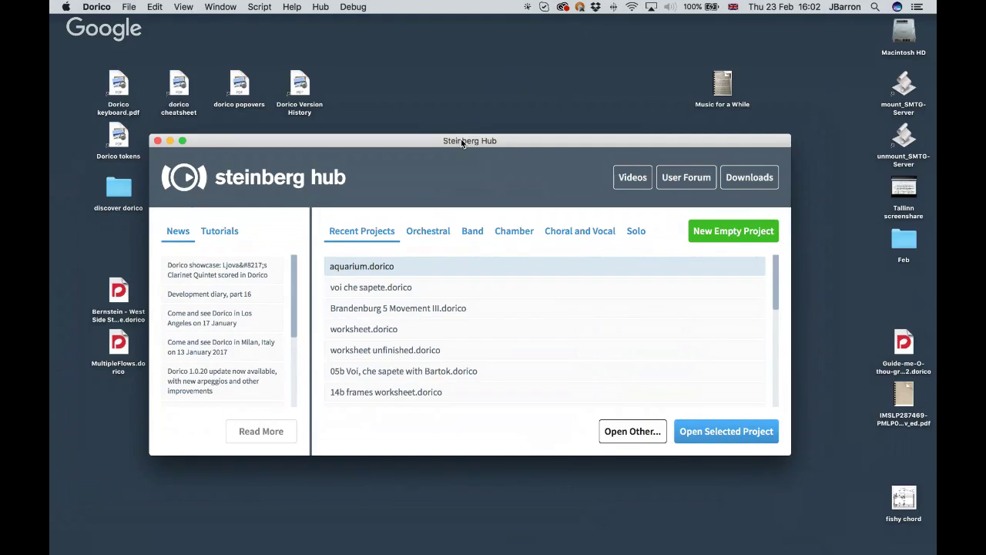
{"action": "key", "text": "space"}
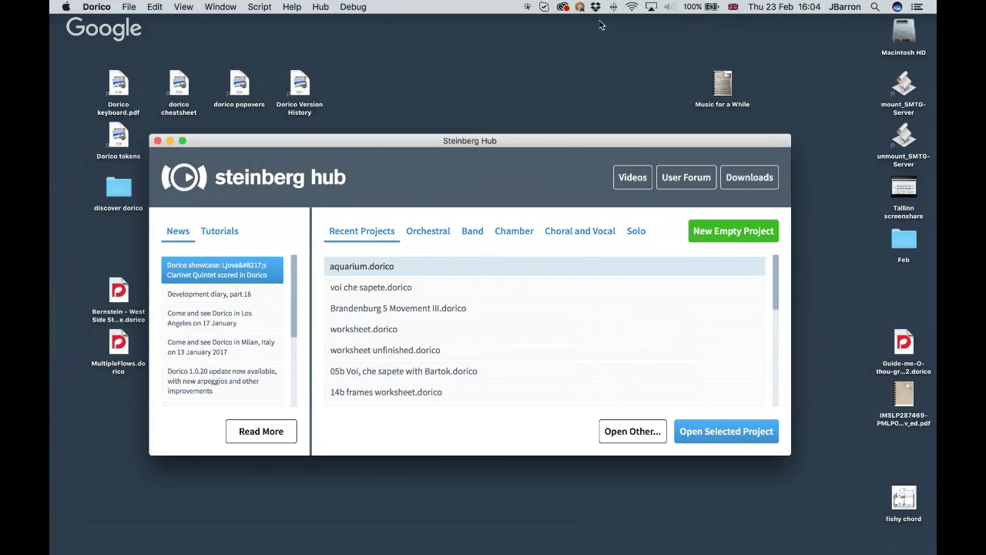
{"action": "left_click", "coordinate": [747, 231]}
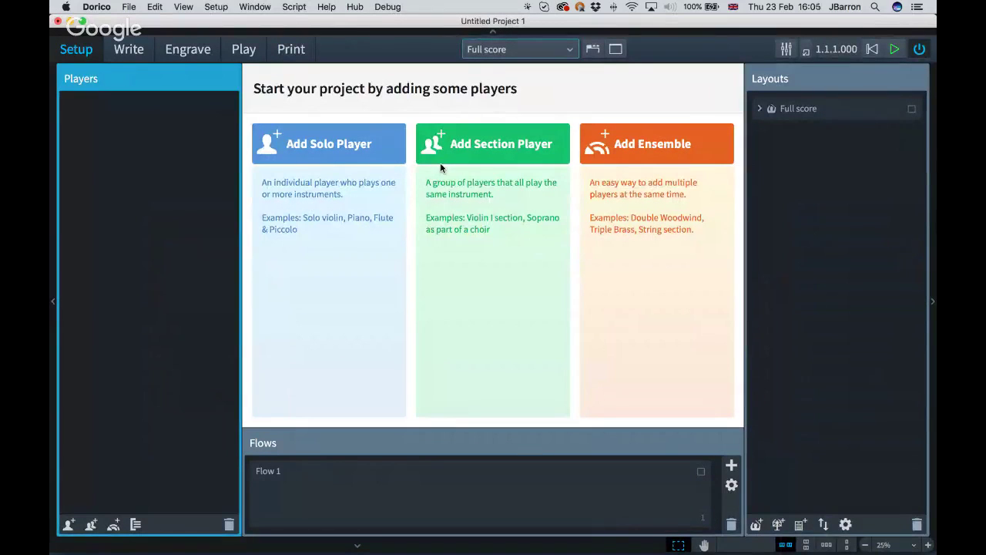
{"action": "key", "text": "shift+p"}
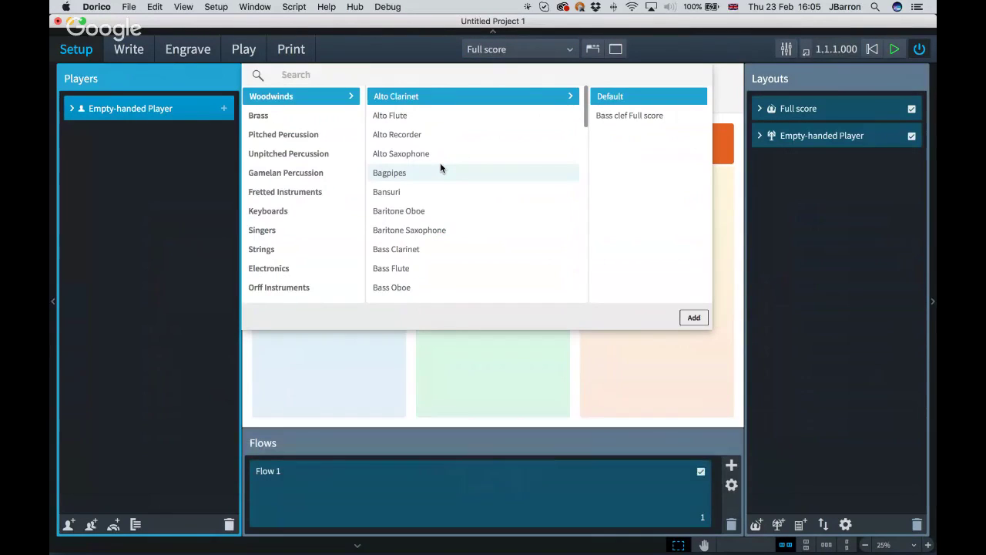
{"action": "type", "text": "pia"}
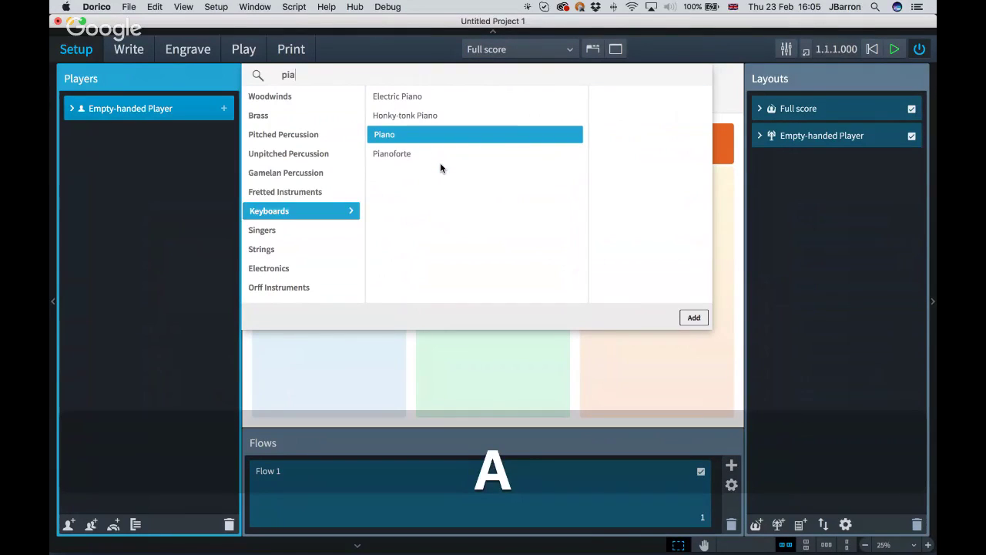
{"action": "type", "text": "no"}
{"action": "key", "text": "Return"}
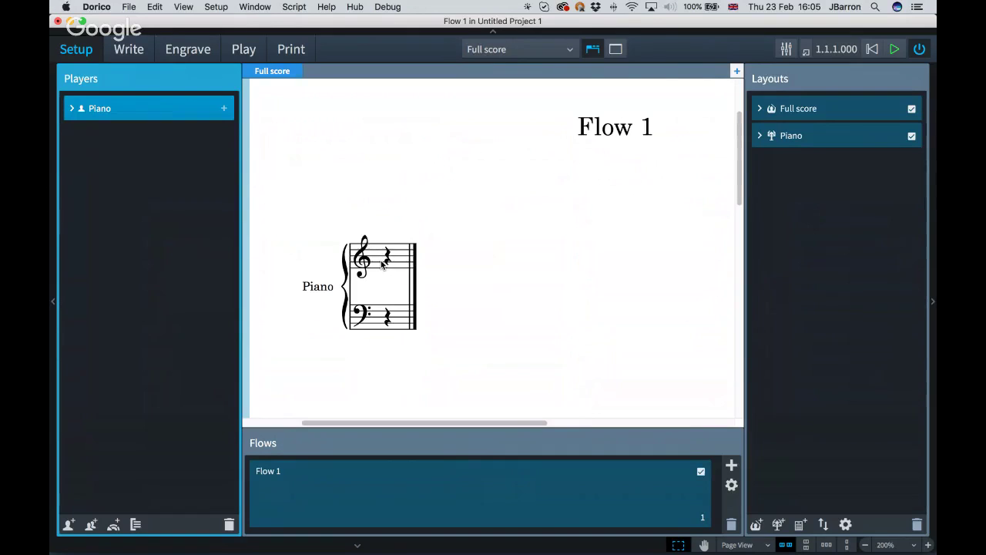
- Switch to Write mode and enter a quarter-note D–B-flat chord at the start of the piano's upper staff
{"action": "key", "text": "super+2"}
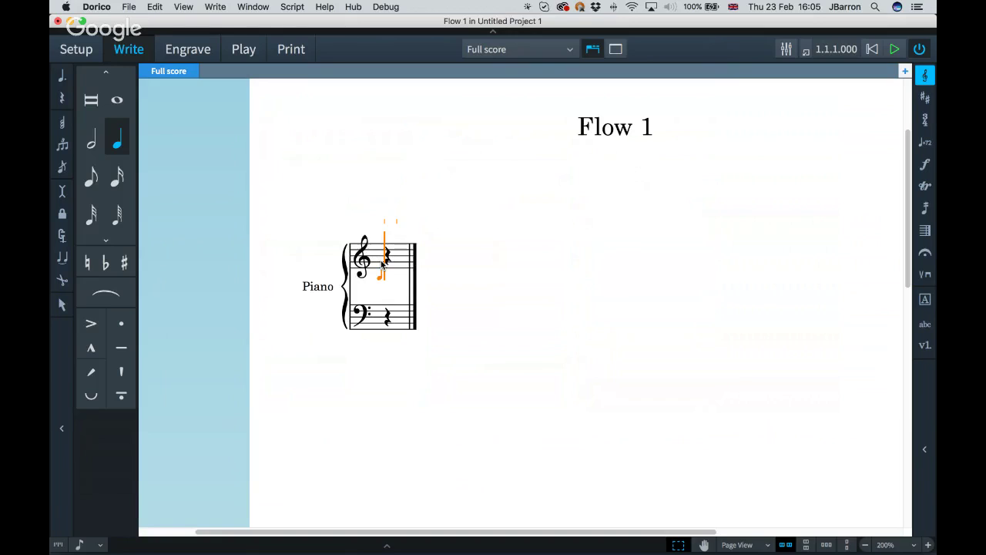
{"action": "key", "text": "Return"}
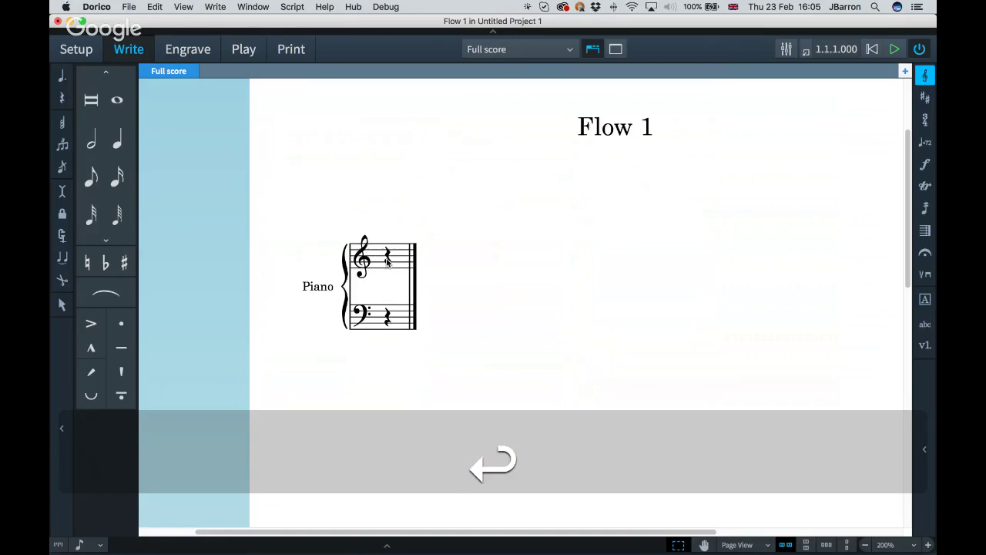
{"action": "left_click", "coordinate": [385, 260]}
{"action": "key", "text": "Return"}
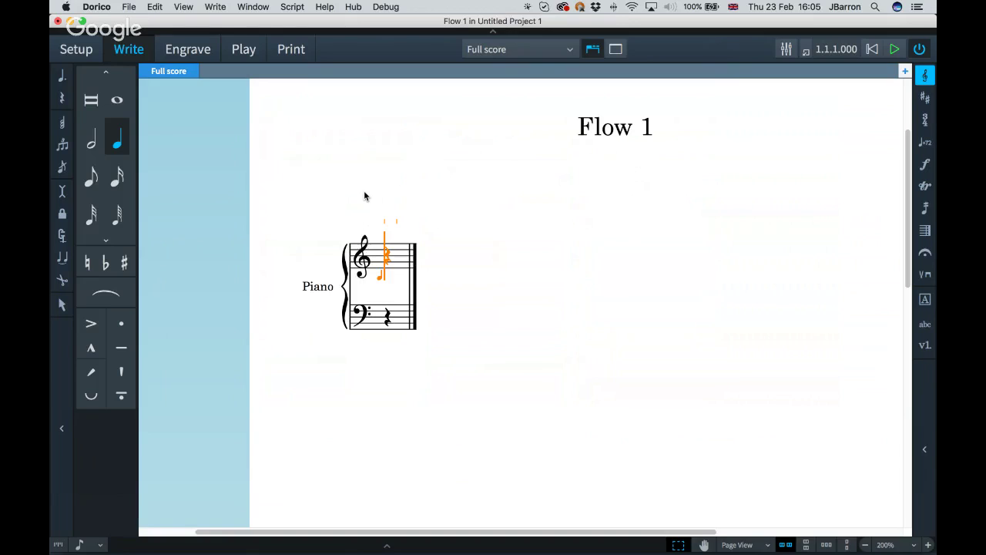
{"action": "key", "text": "6"}
{"action": "key", "text": "b"}
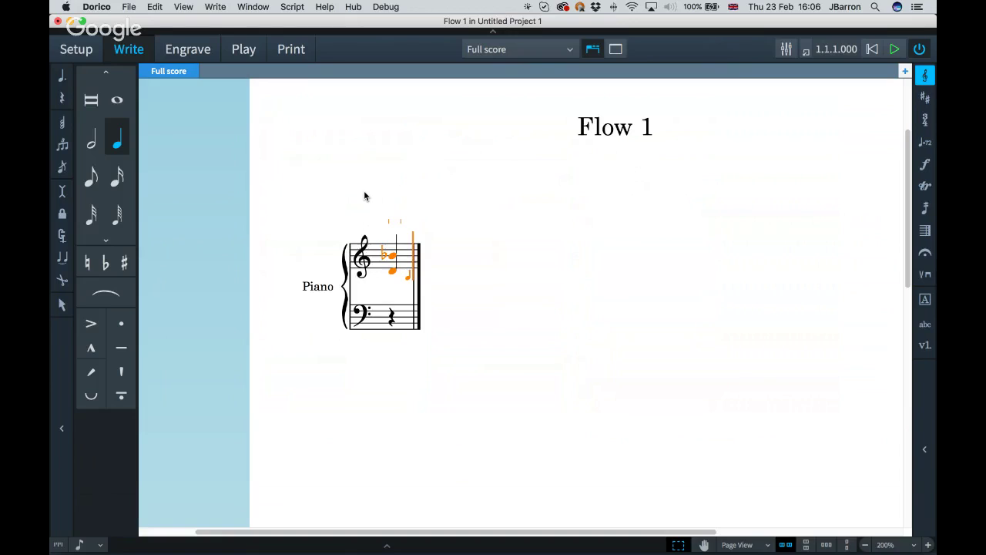
- Add a B-flat major key signature at the start of the flow using the entry Bb
{"action": "key", "text": "Left"}
{"action": "key", "text": "shift+k"}
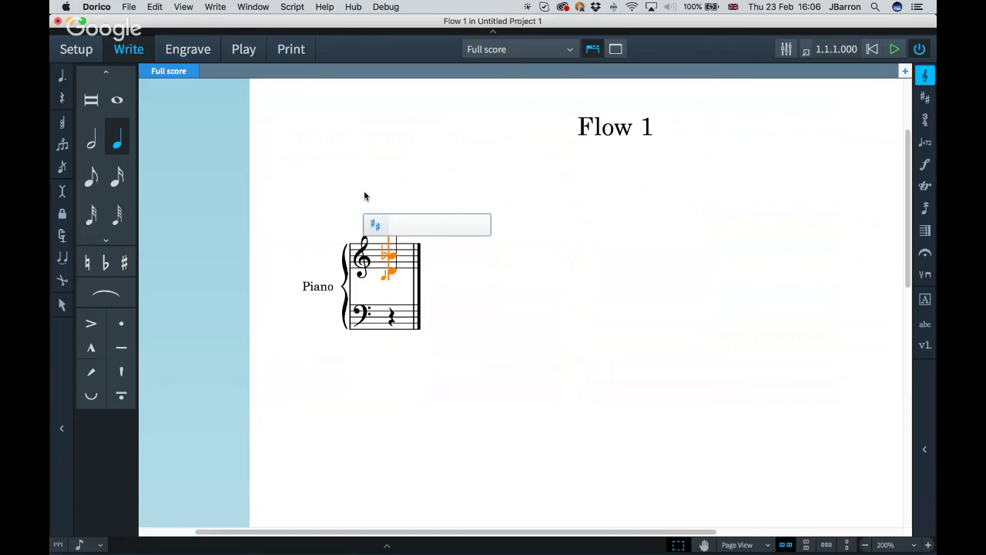
{"action": "key", "text": "shift"}
{"action": "type", "text": "B"}
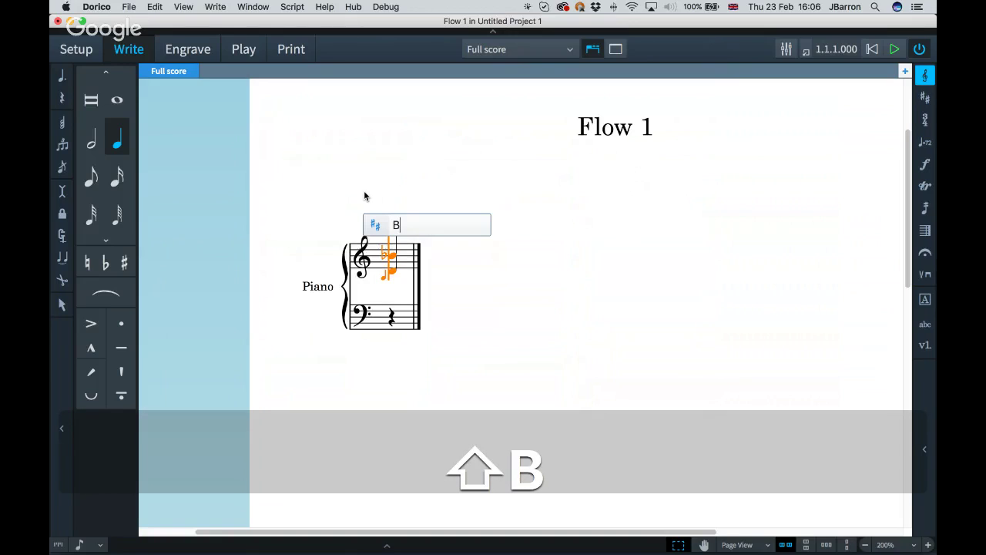
{"action": "type", "text": "b"}
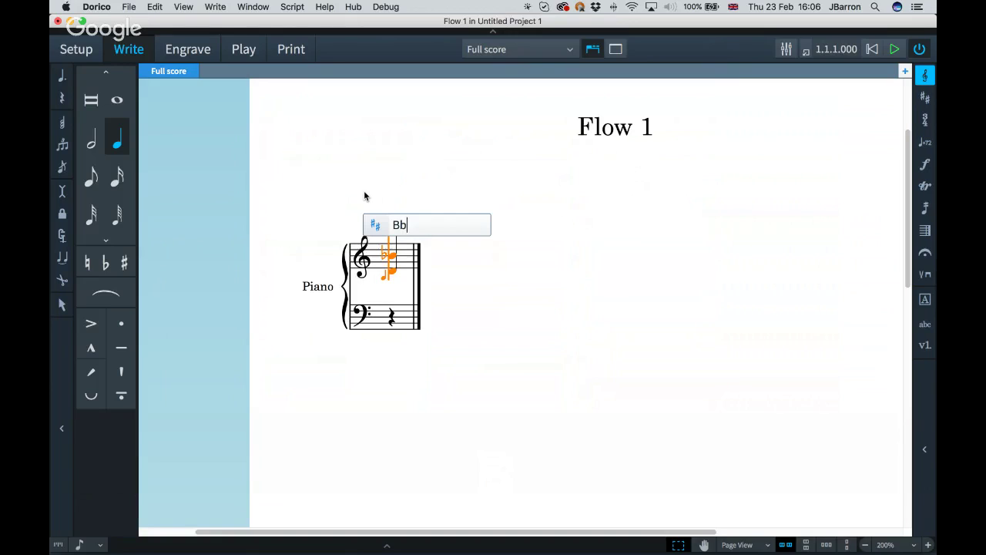
{"action": "key", "text": "Return"}
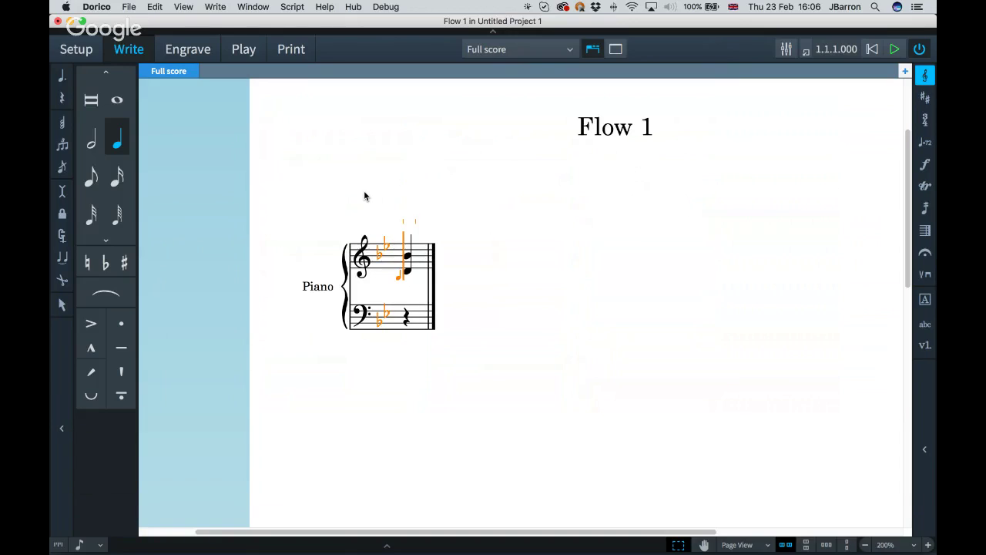
- Add a 2/4 time signature at the start of the flow
{"action": "key", "text": "shift+m"}
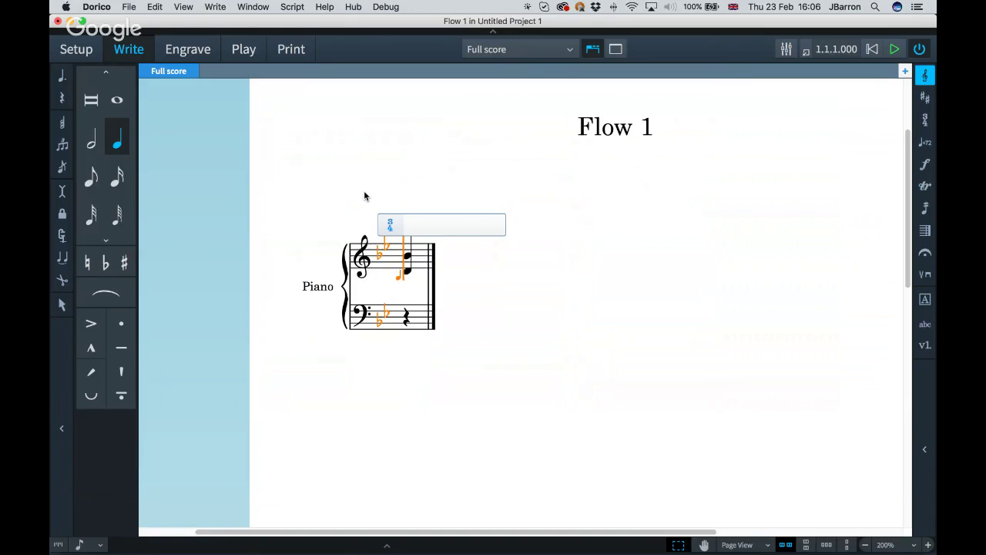
{"action": "type", "text": "2/4"}
{"action": "key", "text": "Return"}
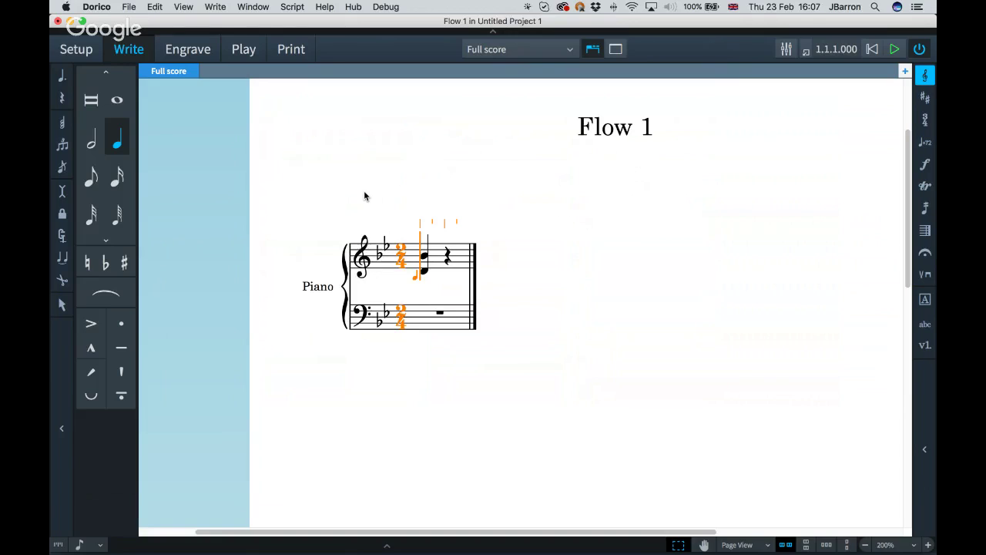
- Complete bar 1 of the upper staff with two eighth-note Fs on beat 2
{"action": "key", "text": "Right"}
{"action": "key", "text": "5"}
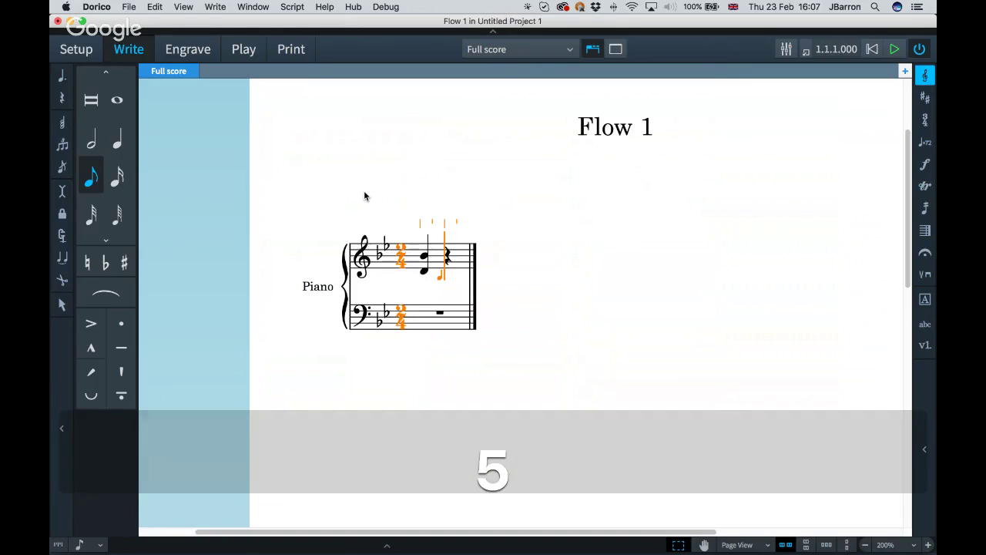
{"action": "key", "text": "g"}
{"action": "key", "text": "g"}
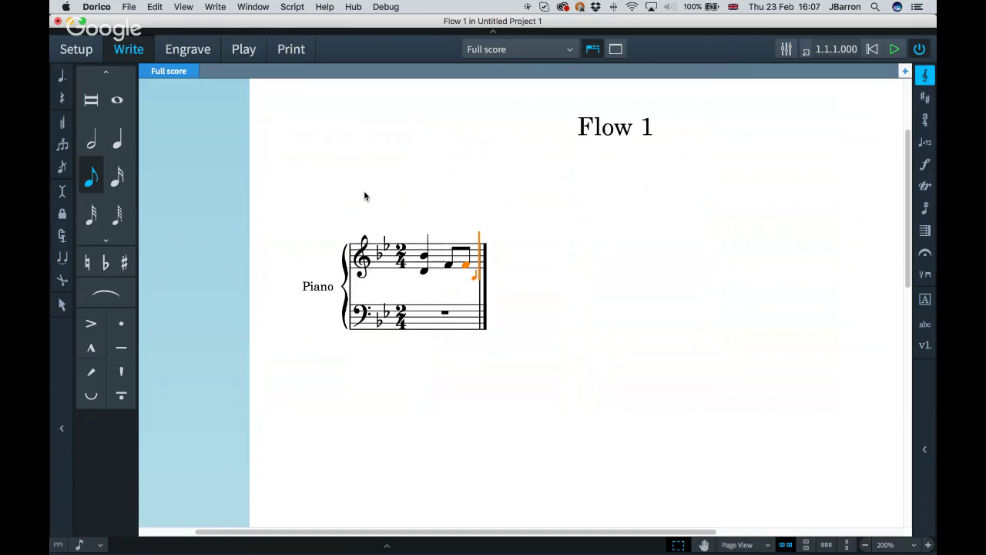
- Fill bar 2 of the upper staff with a quarter-note E-flat–C chord and two eighth-note Fs
{"action": "key", "text": "6"}
{"action": "key", "text": "c"}
{"action": "key", "text": "5"}
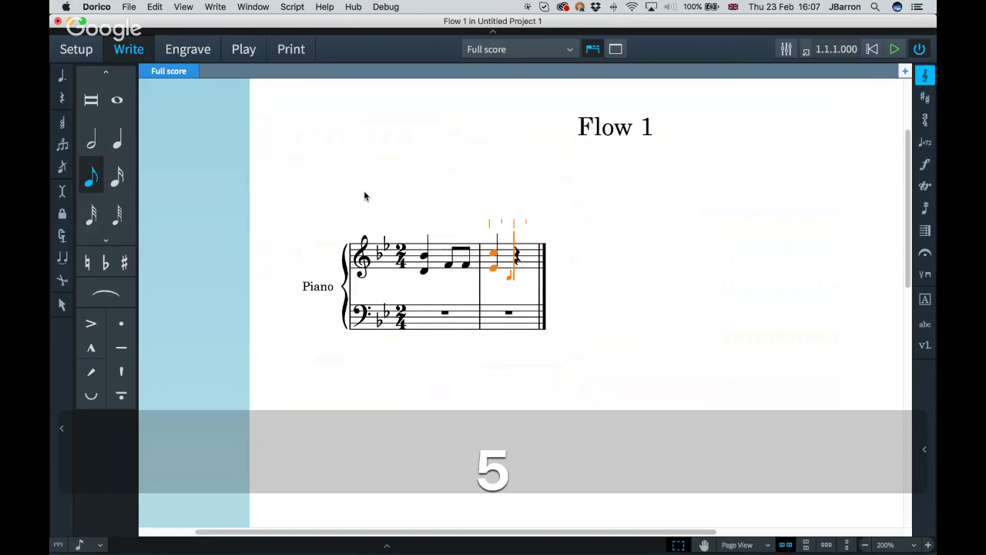
{"action": "key", "text": "g"}
{"action": "key", "text": "g"}
- Fill bar 3 with a quarter-note D–F–D chord and sixteenths B-flat, A–C, B-flat–D and C–E-flat
{"action": "key", "text": "6"}
{"action": "key", "text": "c"}
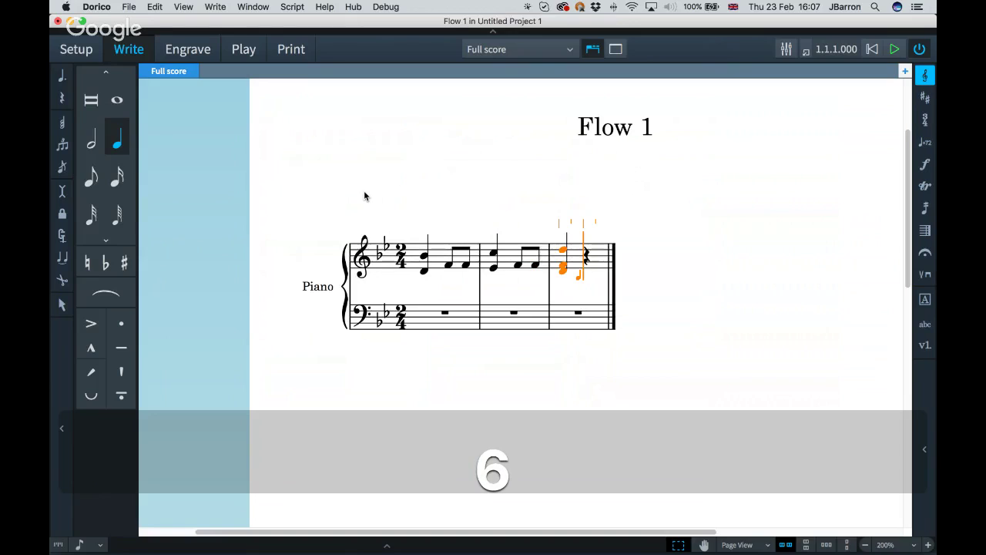
{"action": "key", "text": "4"}
{"action": "key", "text": "b"}
{"action": "key", "text": "c"}
{"action": "key", "text": "c"}
{"action": "key", "text": "d"}
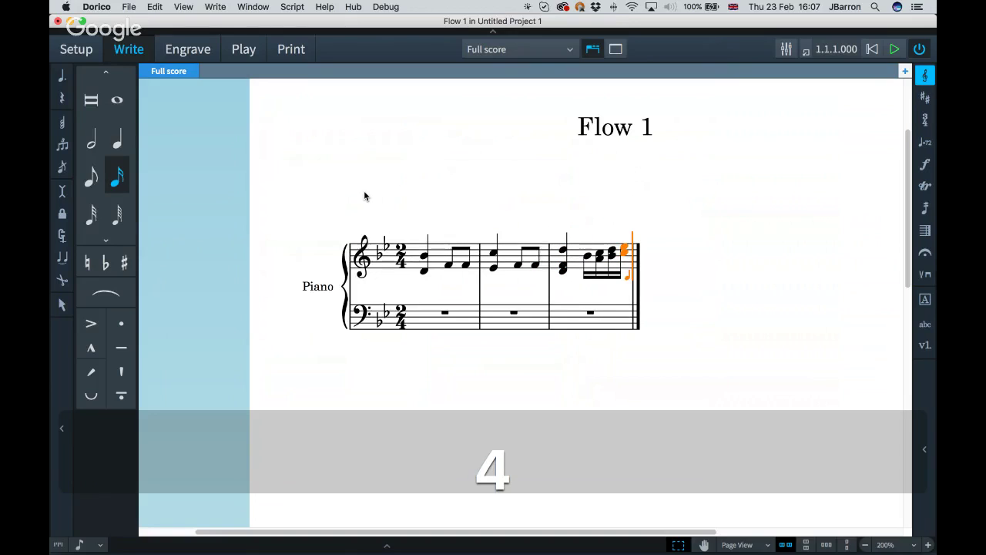
- Fill bar 4 with a quarter-note A–C chord and two eighth-note chords, D–F and B-flat–D
{"action": "key", "text": "6"}
{"action": "key", "text": "c"}
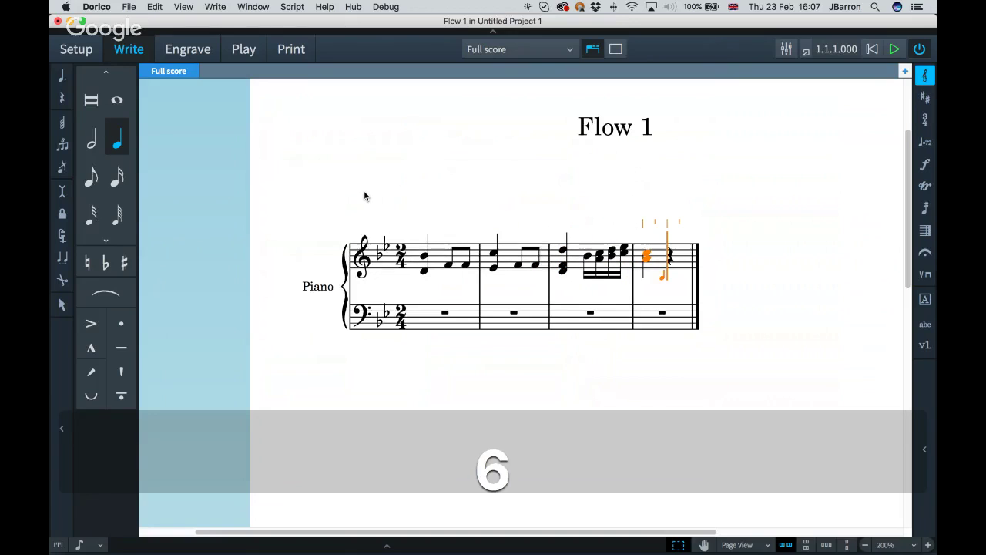
{"action": "key", "text": "5"}
{"action": "key", "text": "e"}
{"action": "key", "text": "d"}
- Enter eighth-note chords D–F, B-flat–D, G–C, C–E-flat in bar 5, and eighths E-flat–C, G–E-flat plus quarter D–B-flat in bar 6
{"action": "key", "text": "e"}
{"action": "key", "text": "d"}
{"action": "key", "text": "c"}
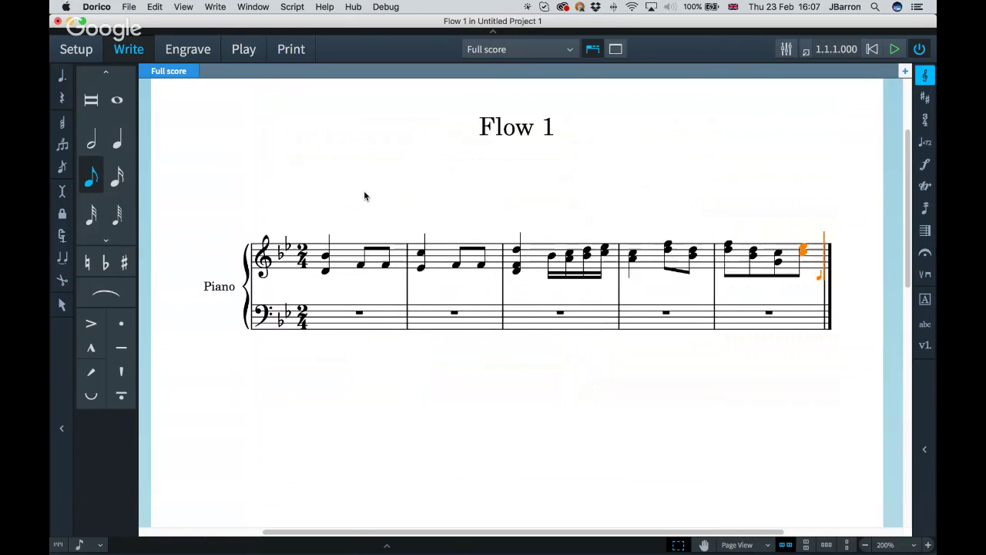
{"action": "key", "text": "c"}
{"action": "key", "text": "d"}
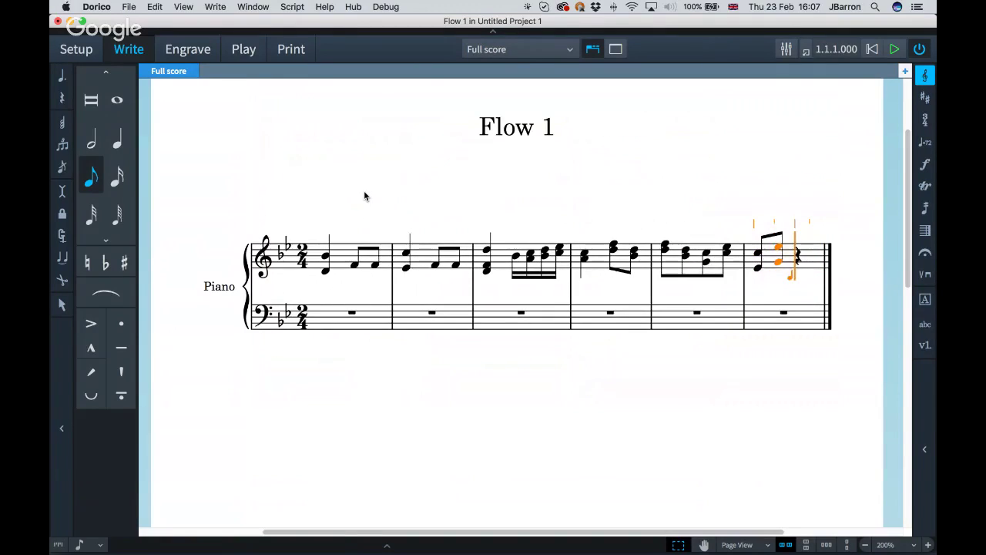
{"action": "key", "text": "6"}
{"action": "key", "text": "c"}
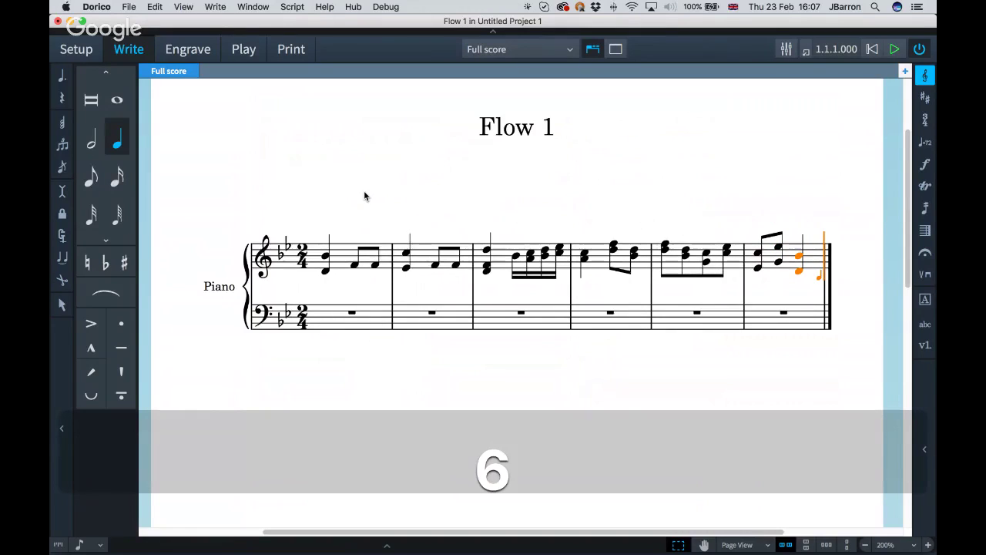
- Enter sixteenths C–A, D–B-flat, E-flat–C, F–D and eighths D–B-flat, F–D in bar 7, plus an eighth D–B-flat in bar 8
{"action": "key", "text": "4"}
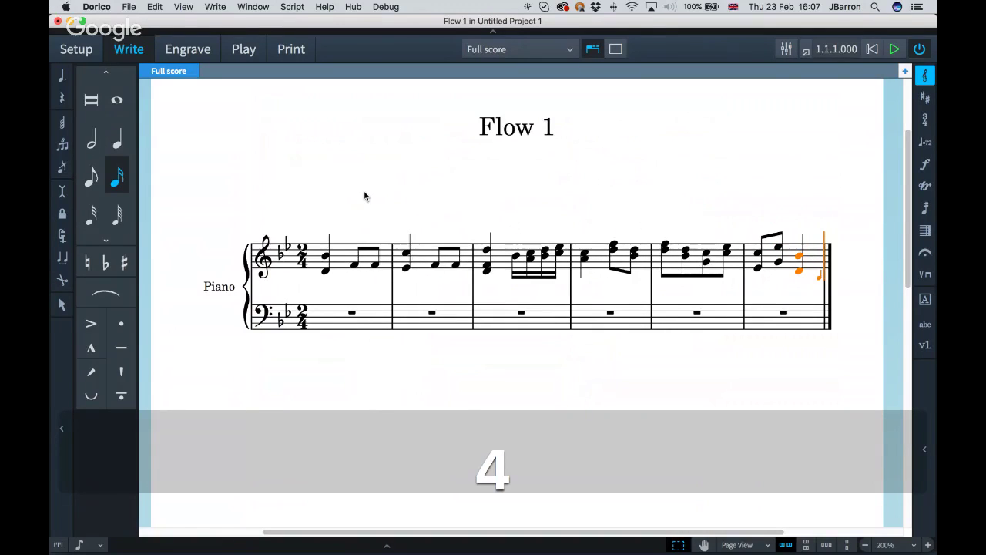
{"action": "key", "text": "d"}
{"action": "key", "text": "e"}
{"action": "key", "text": "f"}
{"action": "key", "text": "g"}
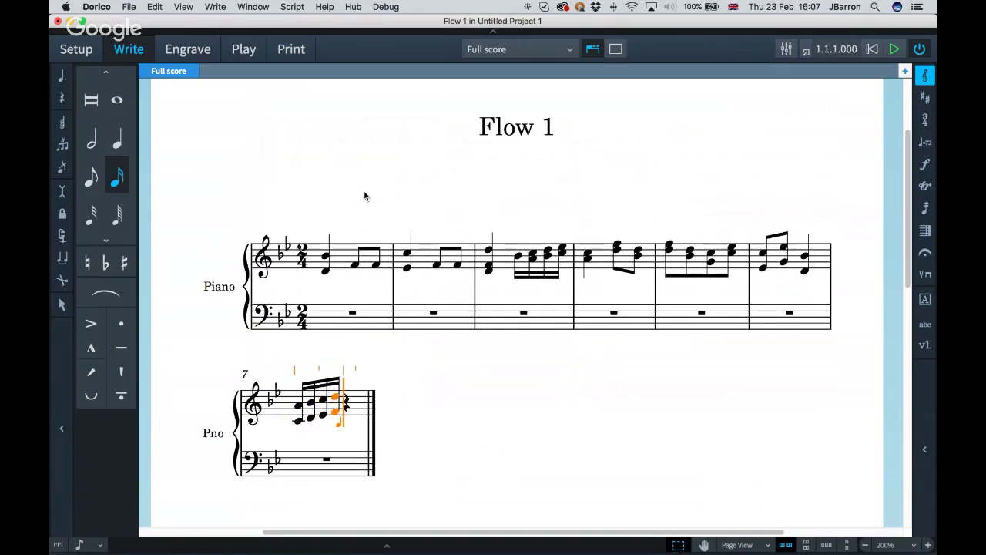
{"action": "key", "text": "5"}
{"action": "key", "text": "a"}
{"action": "key", "text": "b"}
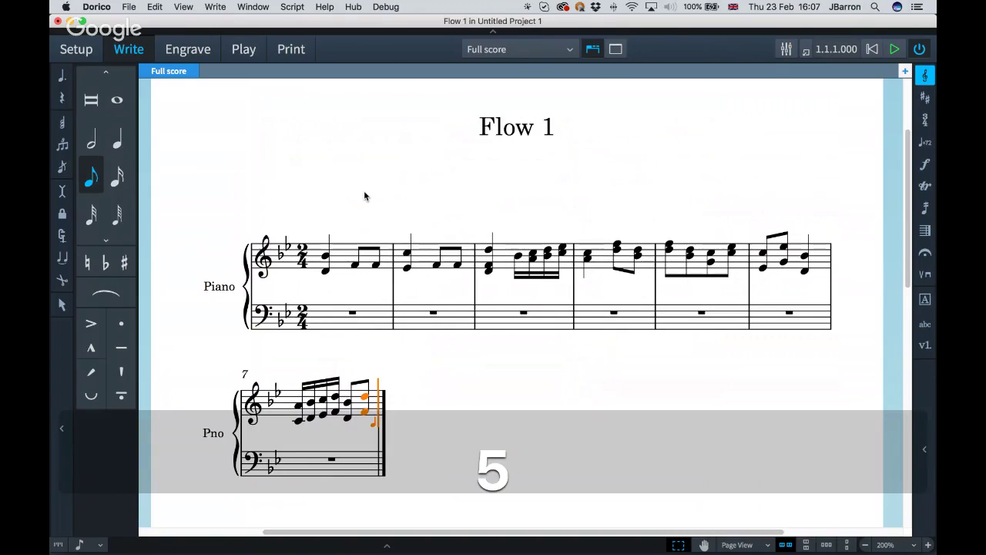
{"action": "key", "text": "c"}
{"action": "key", "text": "super+z"}
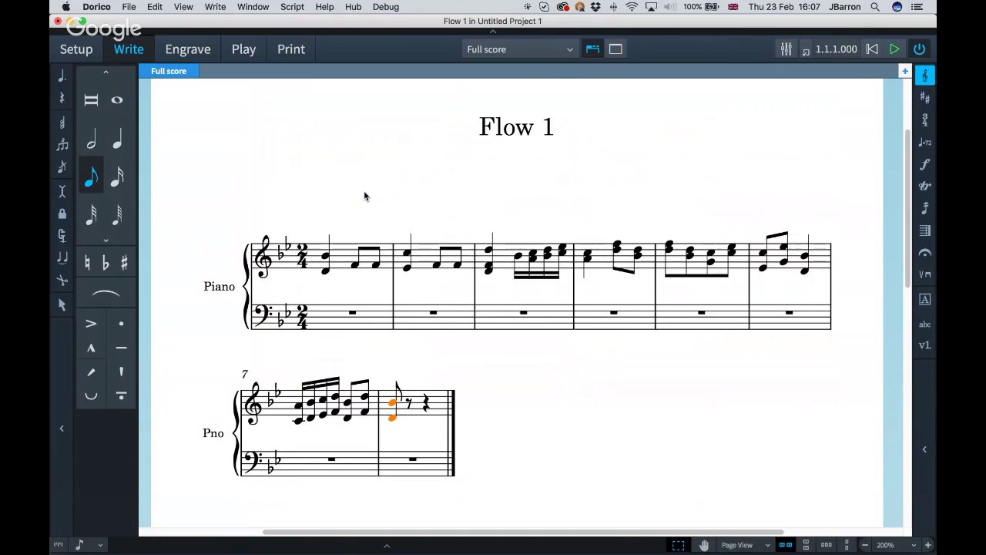
- Resume note input at beat 2 of bar 4 in the upper staff, with Insert mode, quarter-note duration and rests enabled
{"action": "double_click", "coordinate": [604, 257]}
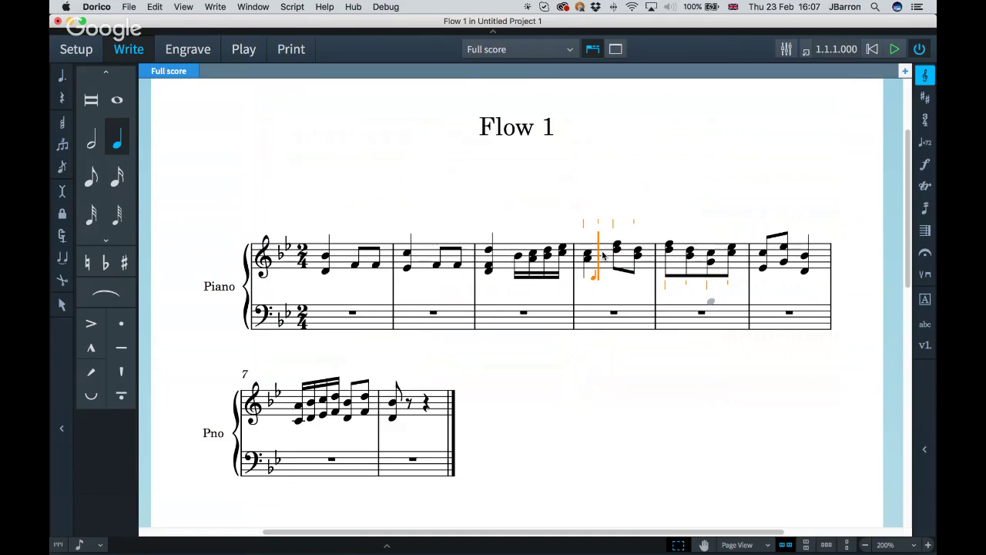
{"action": "key", "text": "Right"}
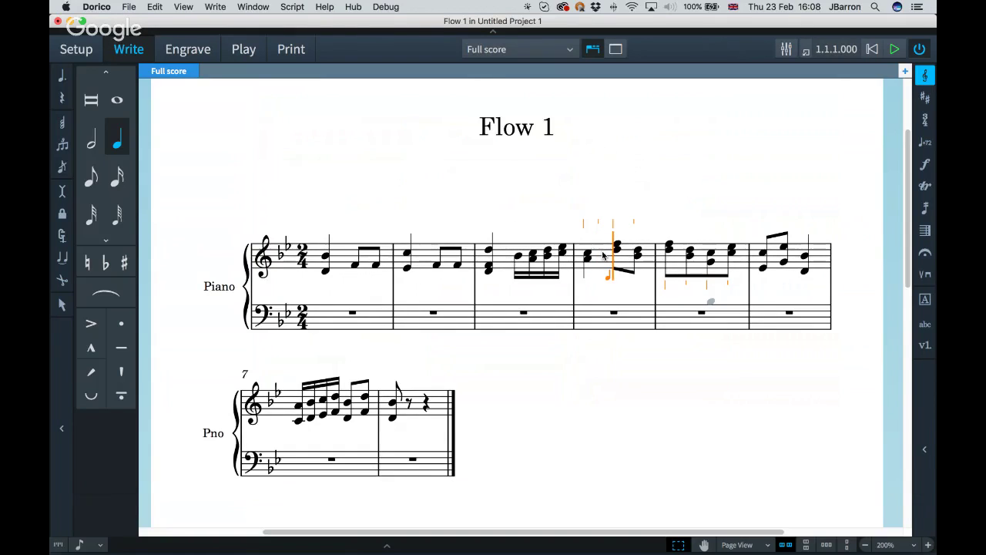
{"action": "key", "text": "i"}
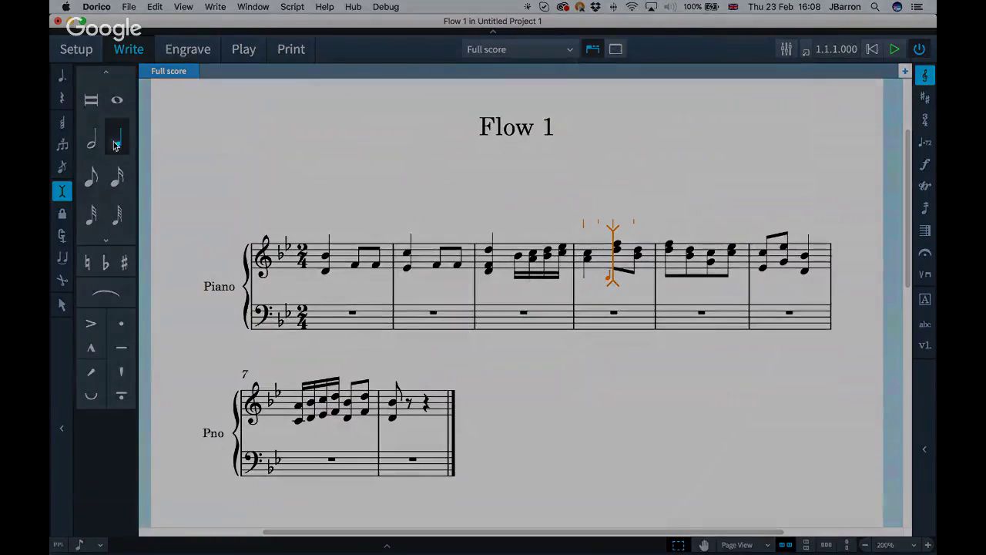
{"action": "left_click", "coordinate": [115, 143]}
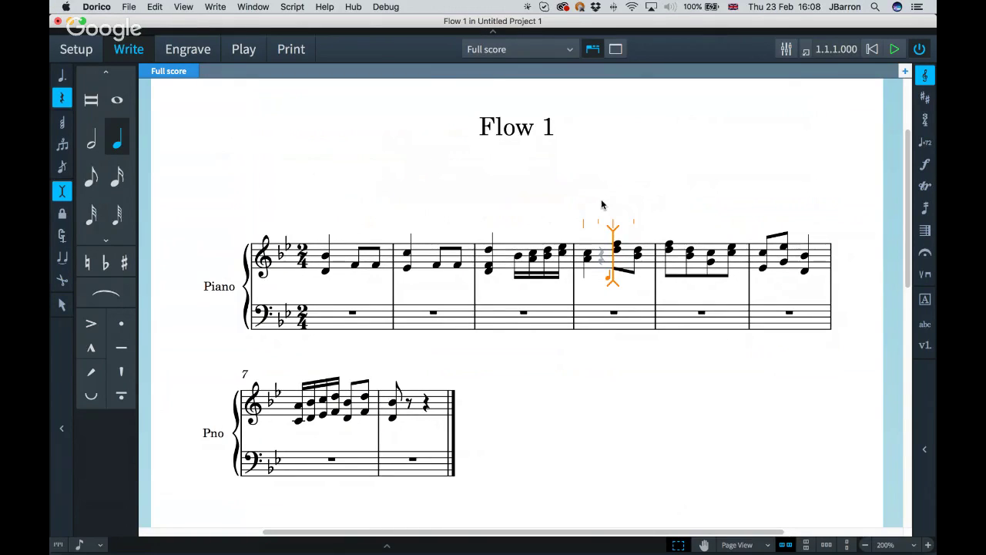
- Insert a quarter rest at beat 2 of bar 4 and remove it again
{"action": "key", "text": "d"}
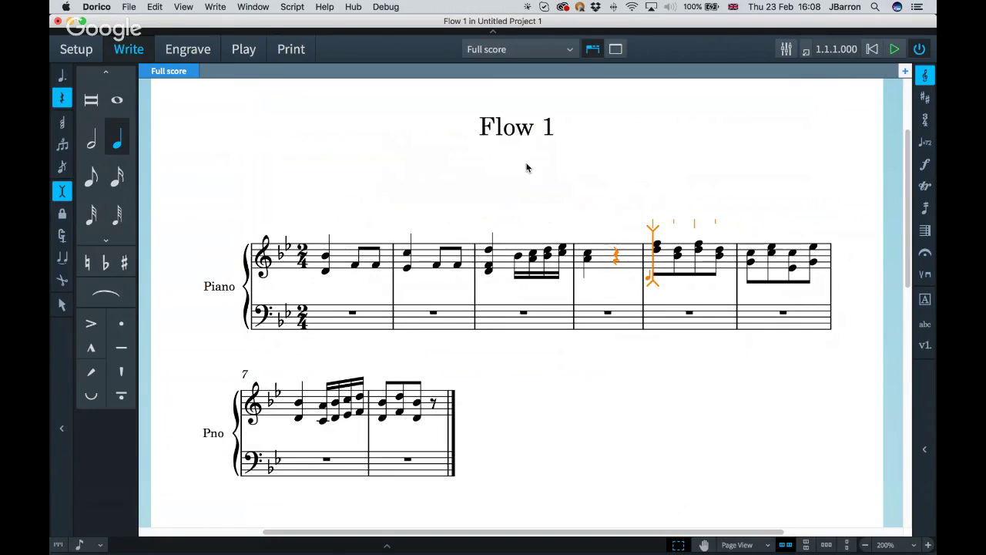
{"action": "key", "text": "BackSpace"}
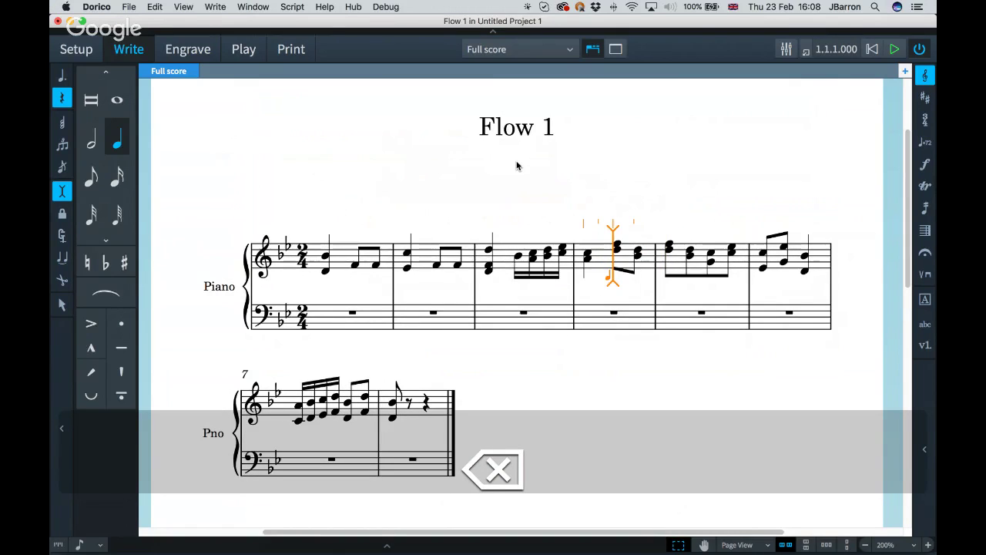
- Insert a quarter rest at beat 2 of bar 4, switch off Insert mode and rests, and leave note input
{"action": "key", "text": "d"}
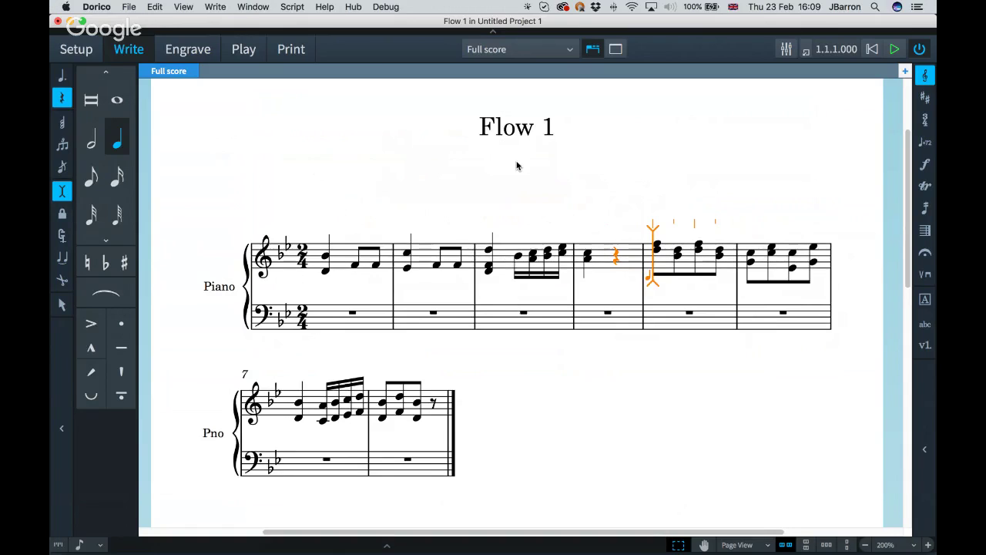
{"action": "key", "text": "i"}
{"action": "key", "text": "comma"}
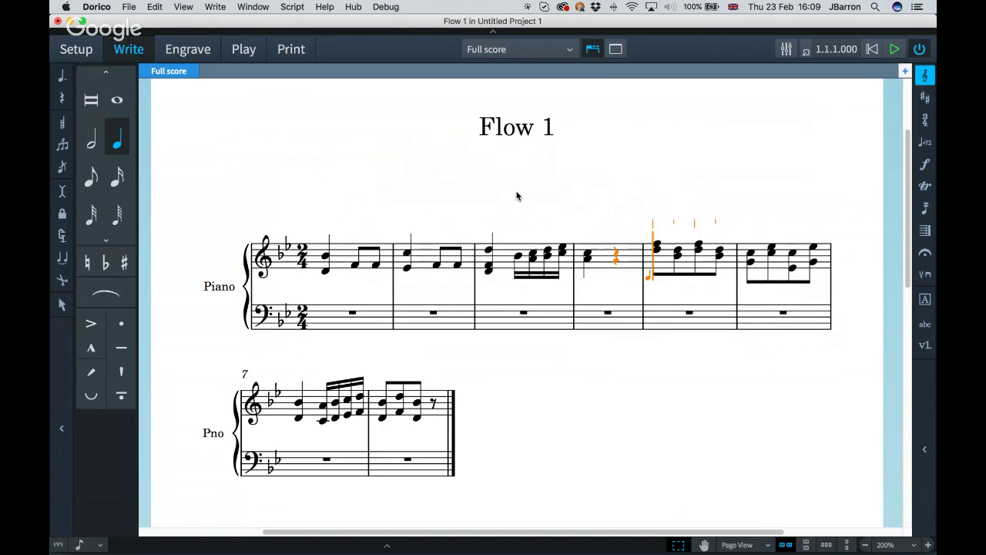
{"action": "key", "text": "Return"}
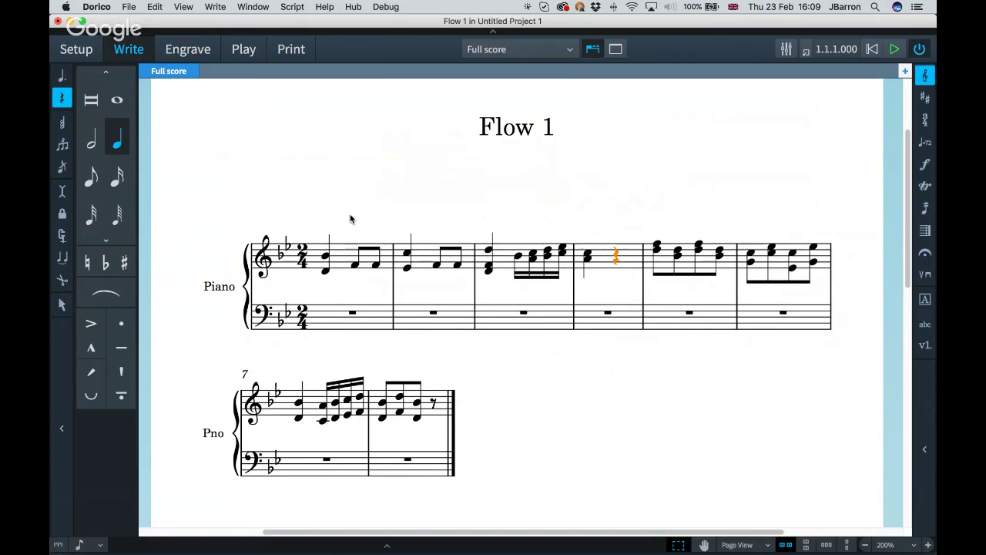
- Add slurs from the opening quarter-note chord to the following F in bars 1 and 2 of the upper staff
{"action": "scroll", "coordinate": [351, 220], "scroll_direction": "down", "scroll_amount": 1}
{"action": "scroll", "coordinate": [351, 220], "scroll_direction": "down", "scroll_amount": 2}
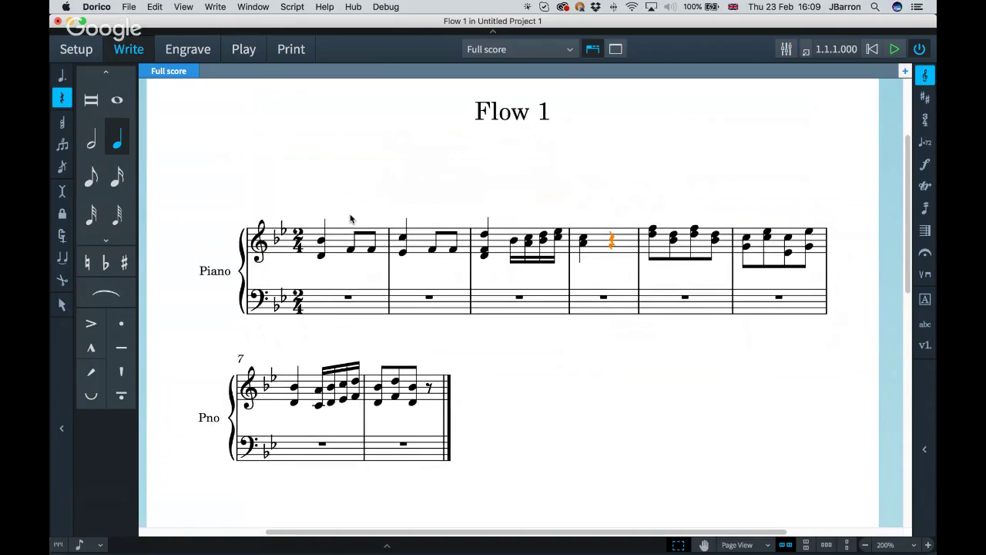
{"action": "left_click", "coordinate": [322, 259]}
{"action": "key", "text": "comma"}
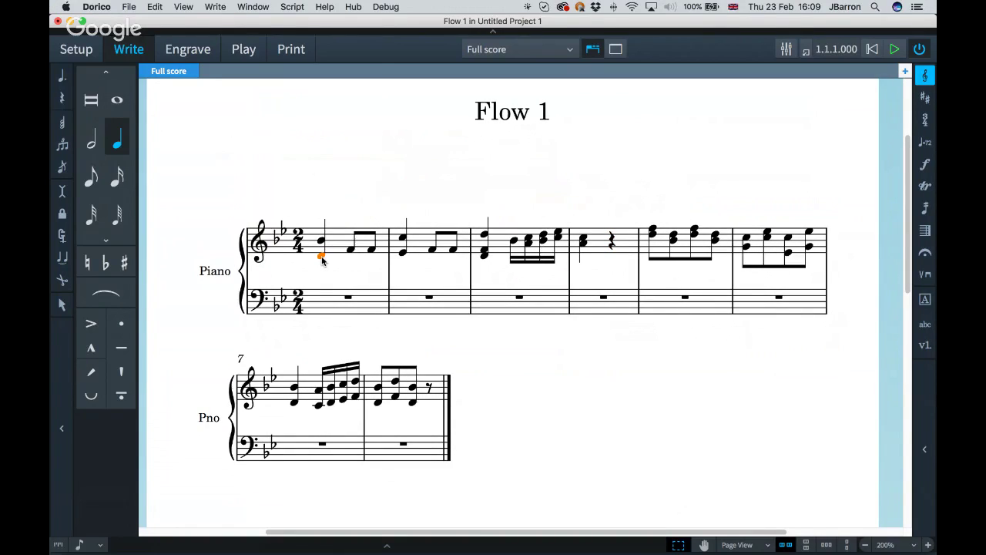
{"action": "key", "text": "s"}
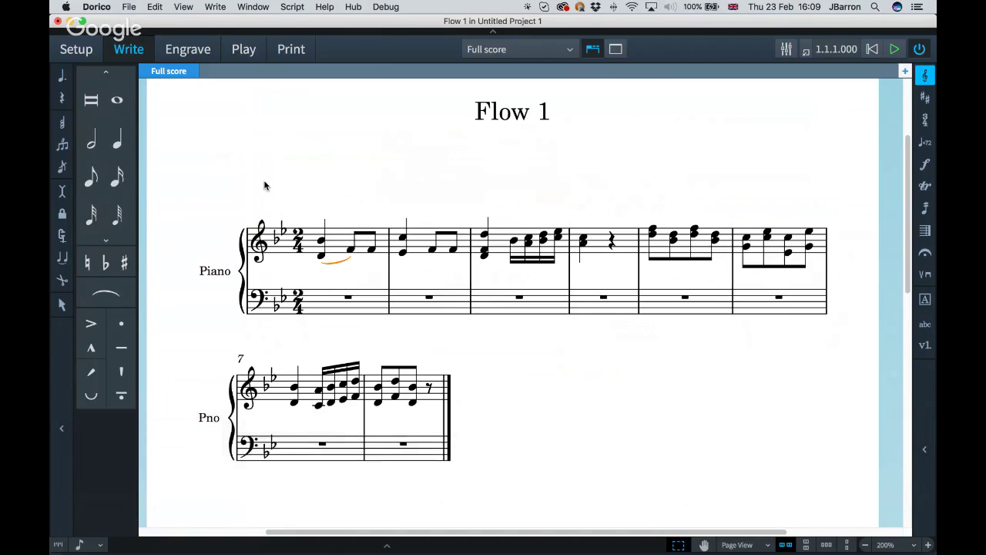
{"action": "key", "text": "Right"}
{"action": "key", "text": "Right"}
{"action": "key", "text": "Right"}
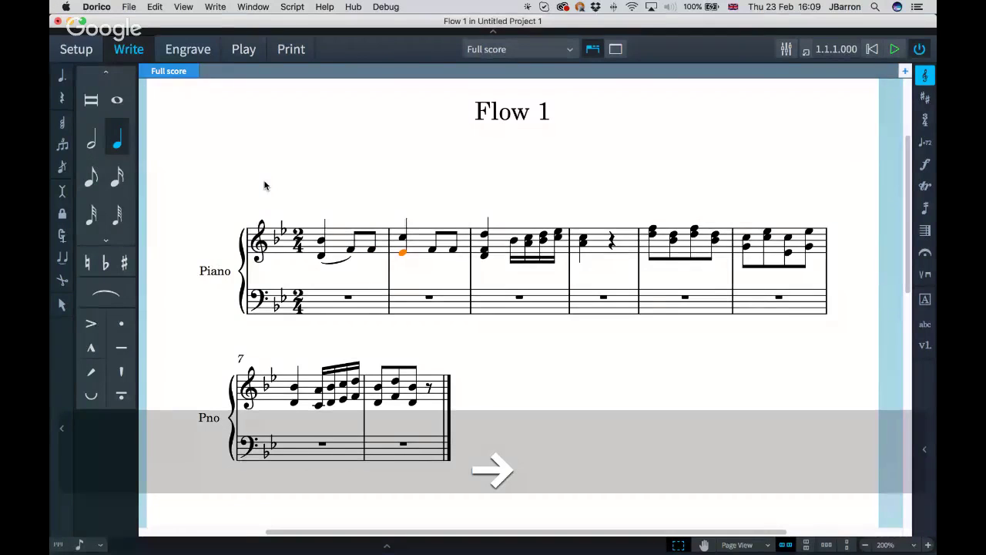
{"action": "key", "text": "s"}
- Slur the two pairs of sixteenth notes on beat 2 of bar 3
{"action": "key", "text": "Right"}
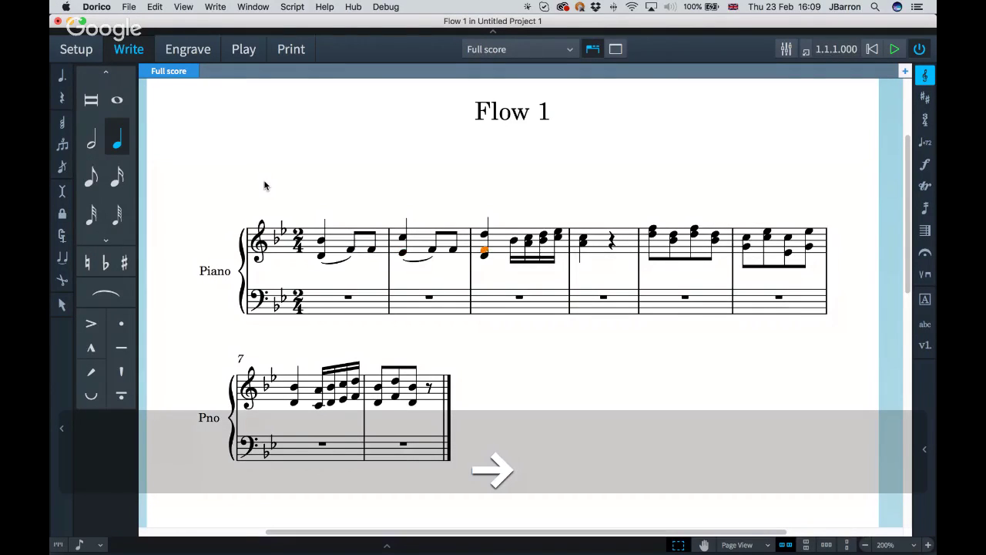
{"action": "key", "text": "Right"}
{"action": "key", "text": "s"}
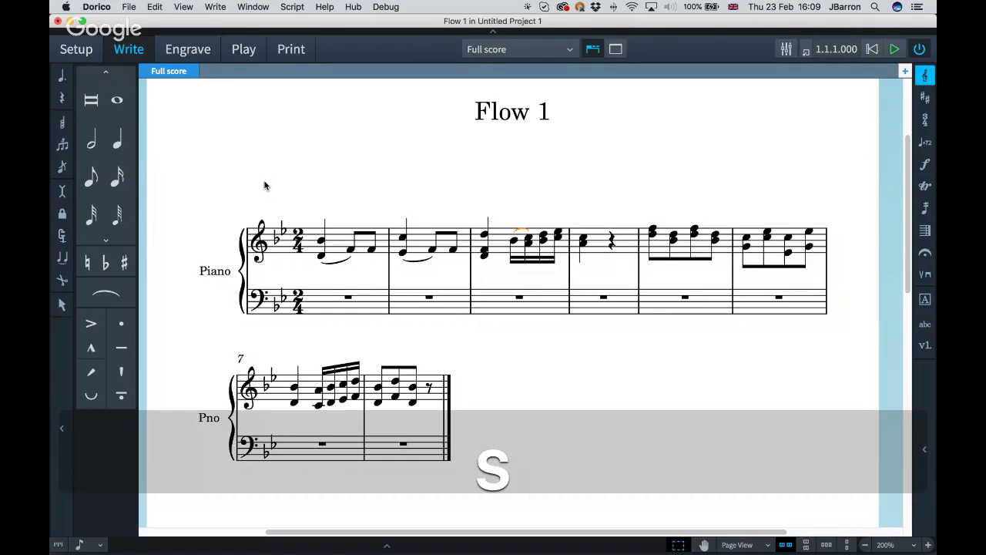
{"action": "key", "text": "Right"}
{"action": "key", "text": "s"}
- Slur each pair of eighth-note chords in bars 5 and 6 of the upper staff
{"action": "key", "text": "Right"}
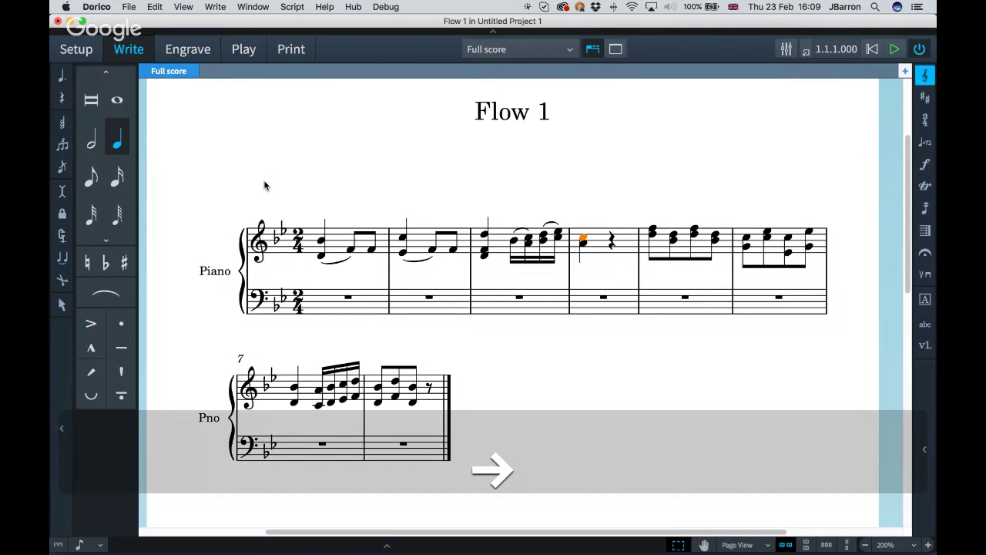
{"action": "key", "text": "Right"}
{"action": "key", "text": "s"}
{"action": "key", "text": "Right"}
{"action": "key", "text": "Right"}
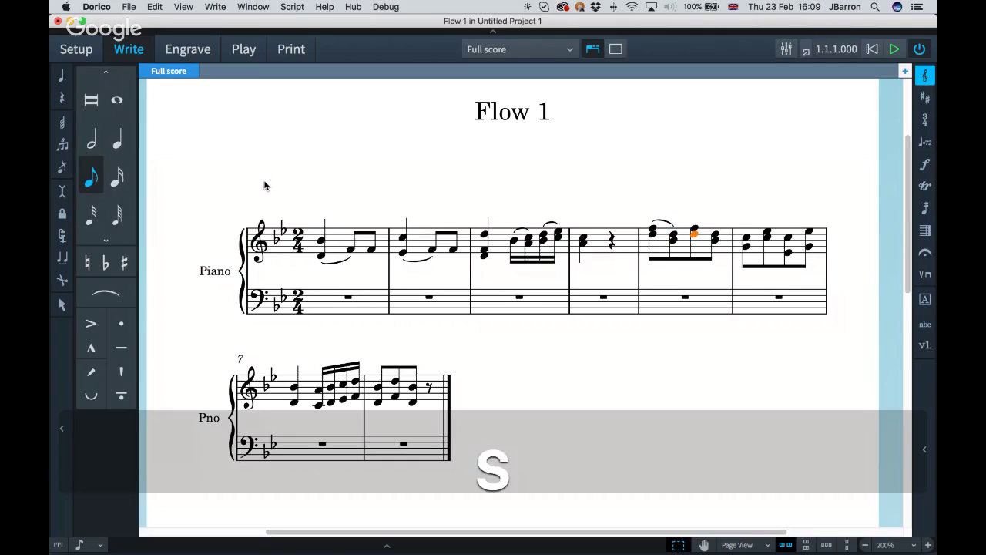
{"action": "key", "text": "s"}
{"action": "key", "text": "Right"}
{"action": "key", "text": "s"}
{"action": "key", "text": "Right"}
{"action": "key", "text": "s"}
{"action": "key", "text": "Right"}
{"action": "key", "text": "s"}
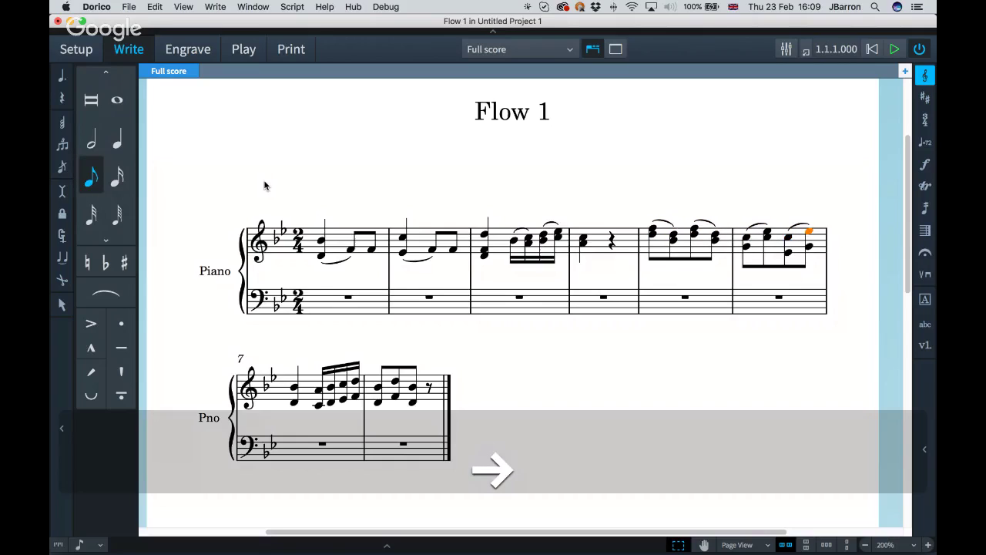
- Slur the two pairs of sixteenth-note chords on beat 2 of bar 7
{"action": "key", "text": "Right"}
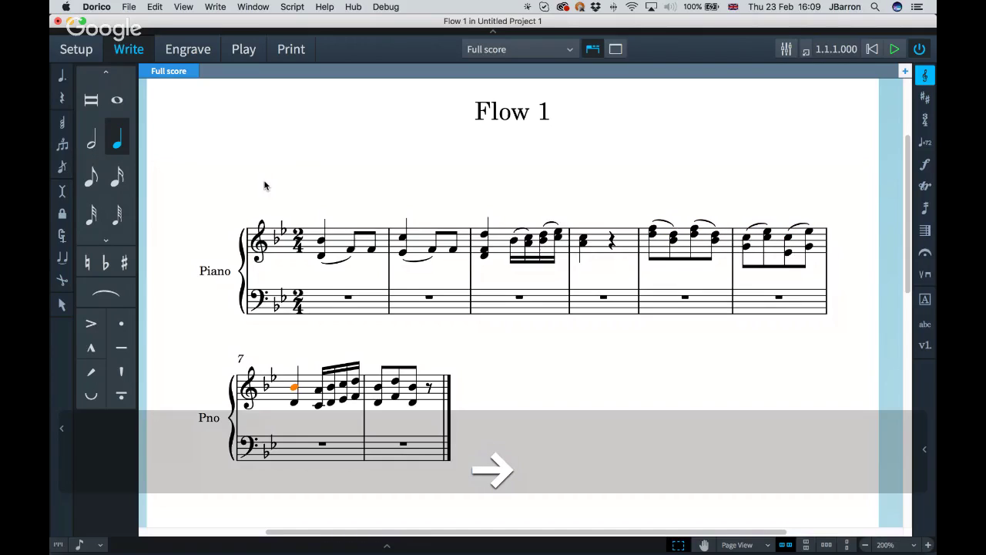
{"action": "scroll", "coordinate": [354, 328], "scroll_direction": "down", "scroll_amount": 2}
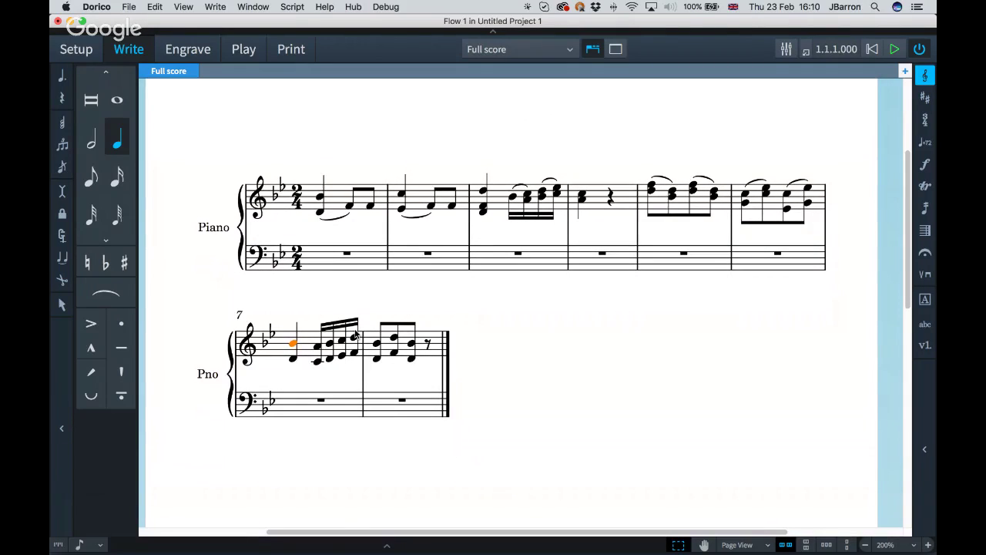
{"action": "scroll", "coordinate": [354, 333], "scroll_direction": "down", "scroll_amount": 1}
{"action": "left_click", "coordinate": [315, 354]}
{"action": "key", "text": "s"}
{"action": "key", "text": "Right"}
{"action": "key", "text": "s"}
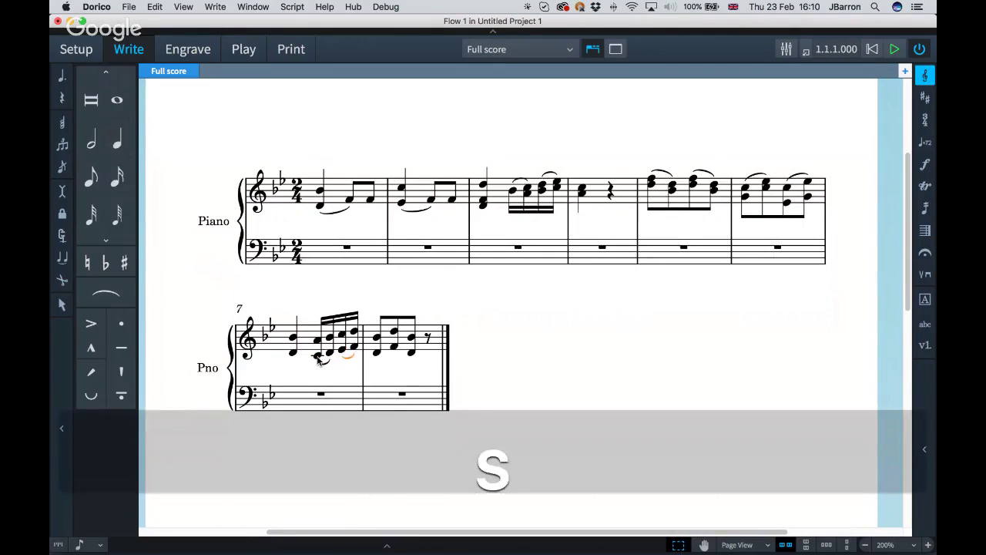
- Add staccato articulations to the three eighth-note chords in bar 8
{"action": "key", "text": "Right"}
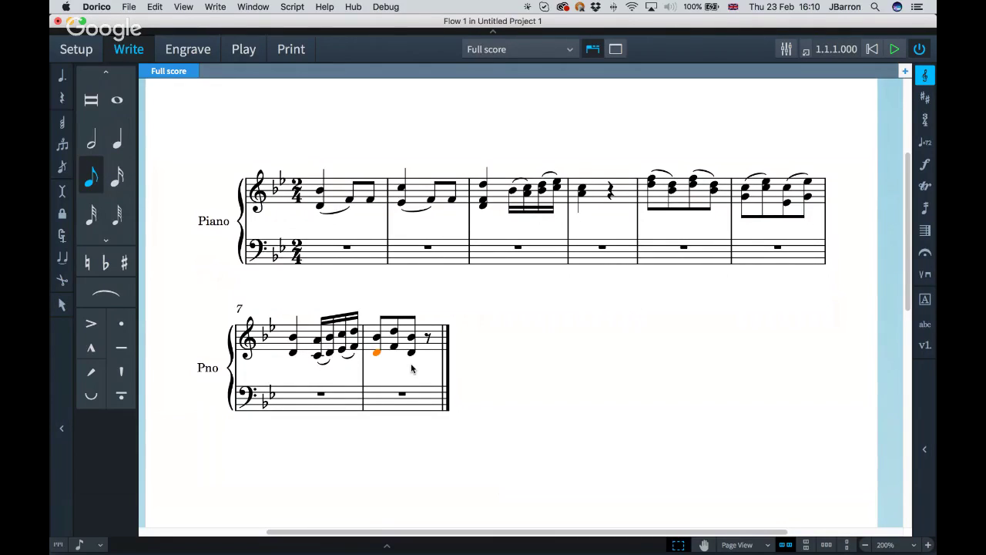
{"action": "left_click", "coordinate": [405, 322]}
{"action": "key", "text": "bracketright"}
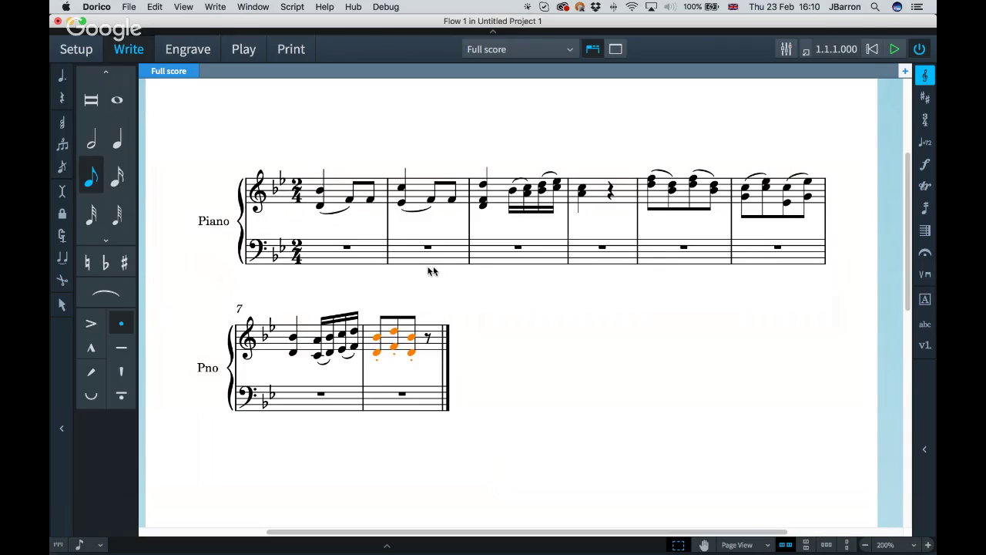
- Try dotting the four sixteenths in bar 3 without Insert mode, and undo the change
{"action": "left_click", "coordinate": [530, 211]}
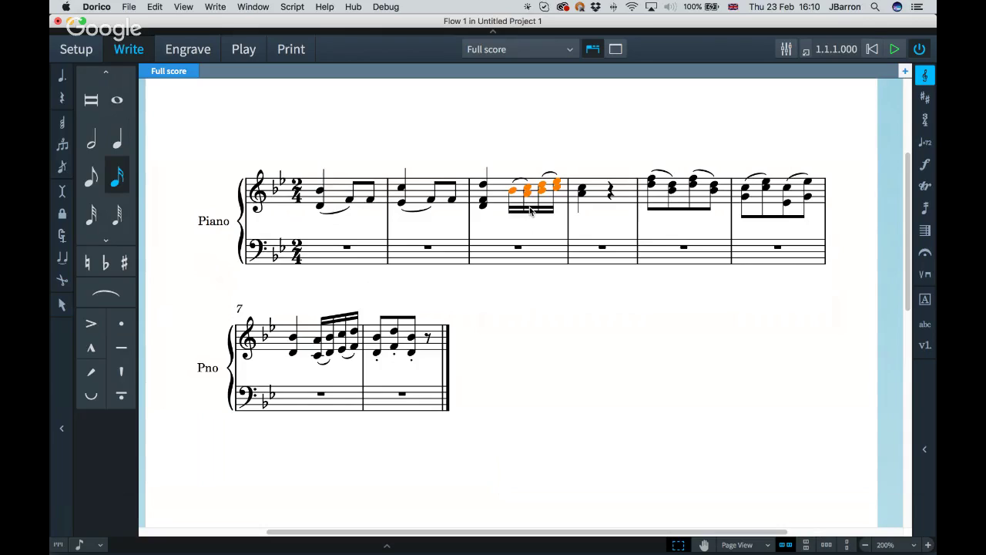
{"action": "key", "text": "period"}
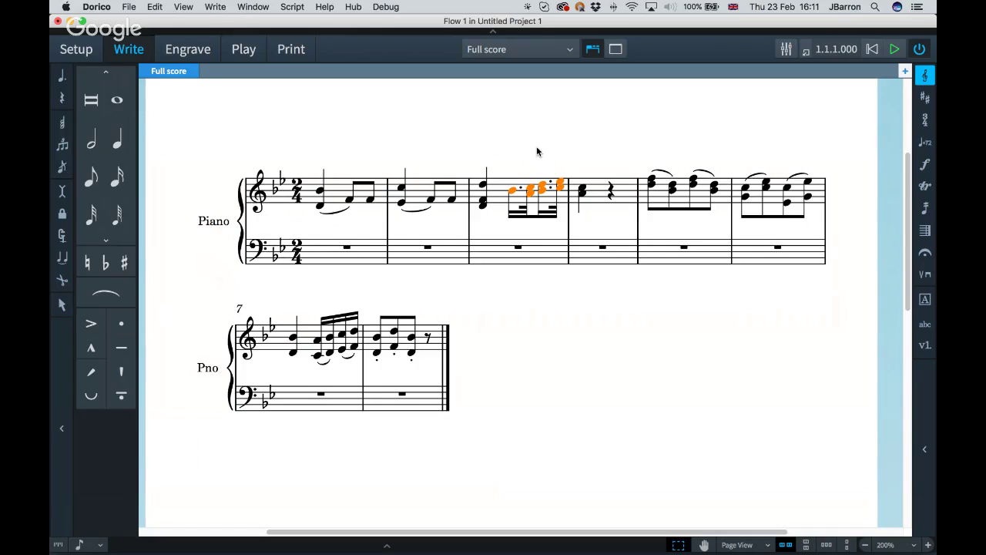
{"action": "key", "text": "super+z"}
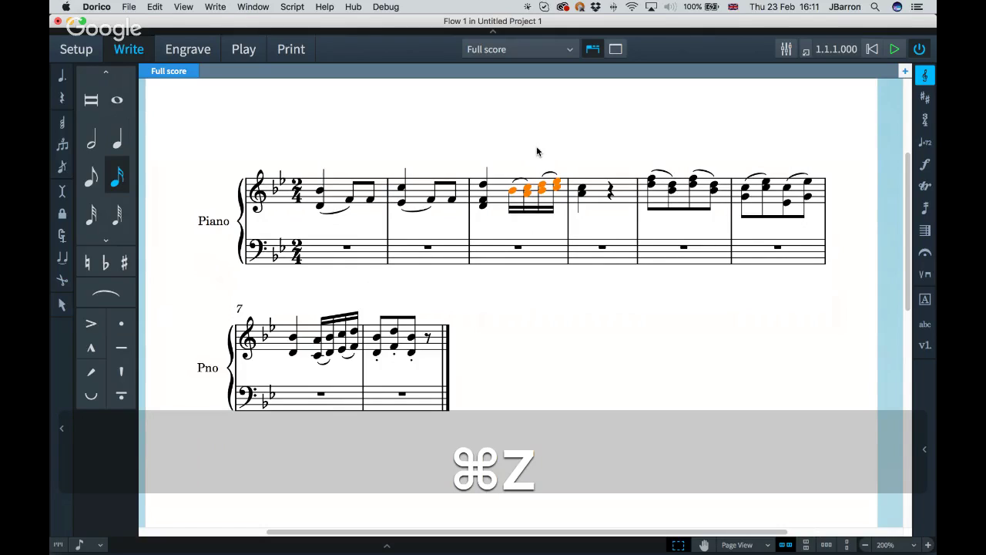
{"action": "left_click", "coordinate": [525, 150]}
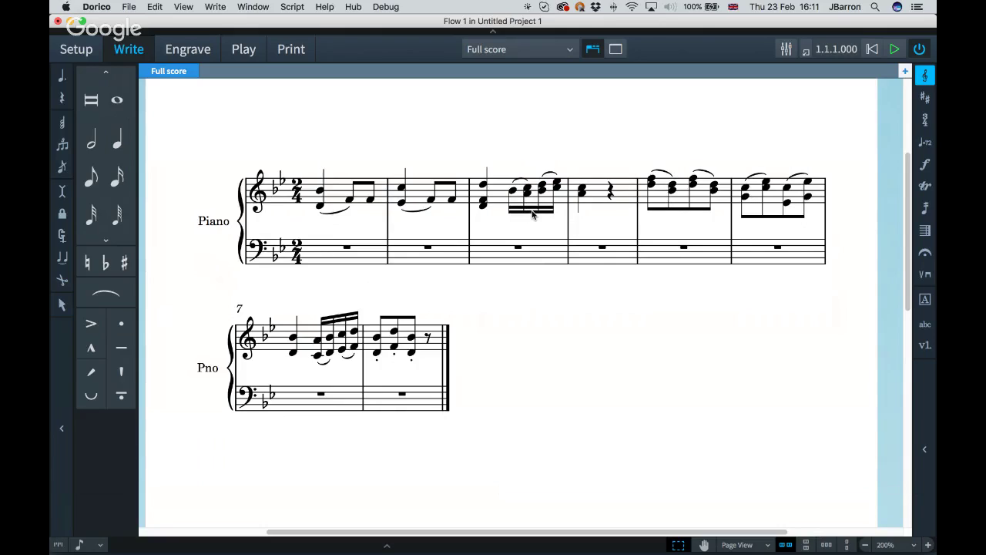
- Try dotting bar 3's four sixteenths with Insert mode switched on, and undo the change
{"action": "left_click", "coordinate": [533, 213]}
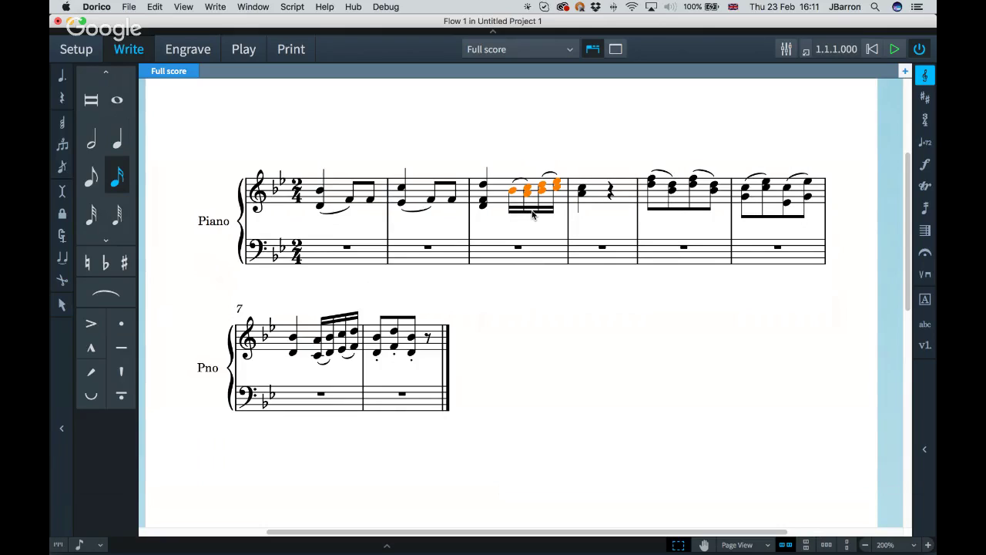
{"action": "key", "text": "semicolon"}
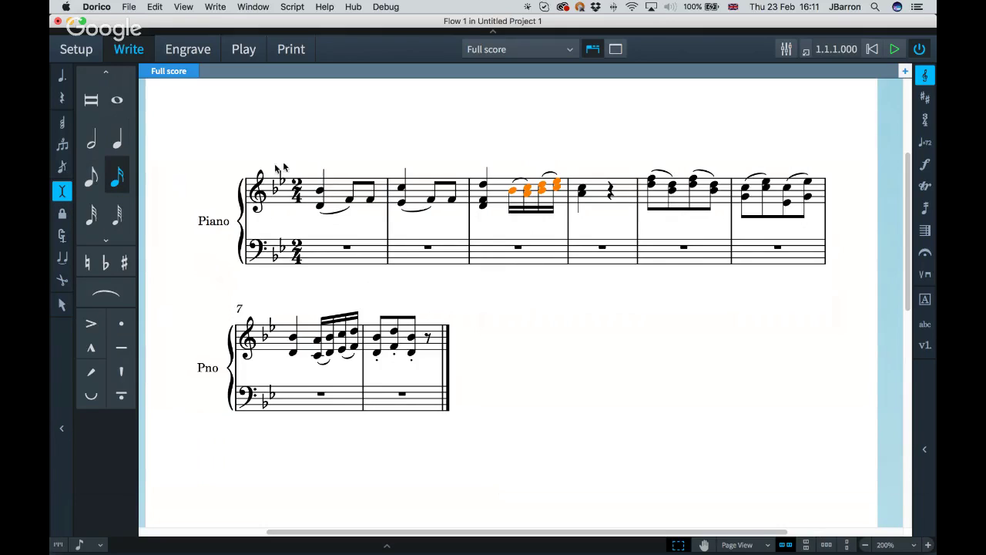
{"action": "key", "text": "period"}
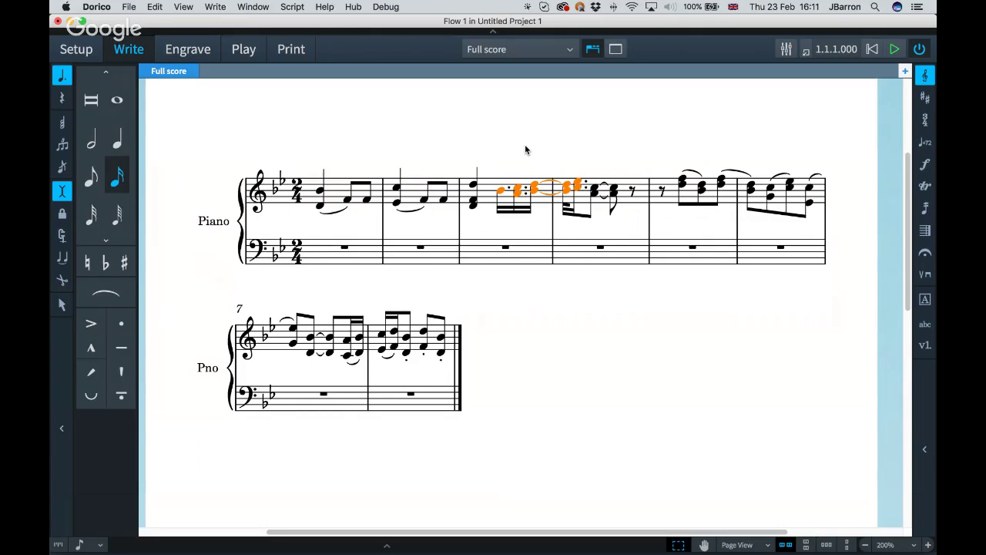
{"action": "key", "text": "super+z"}
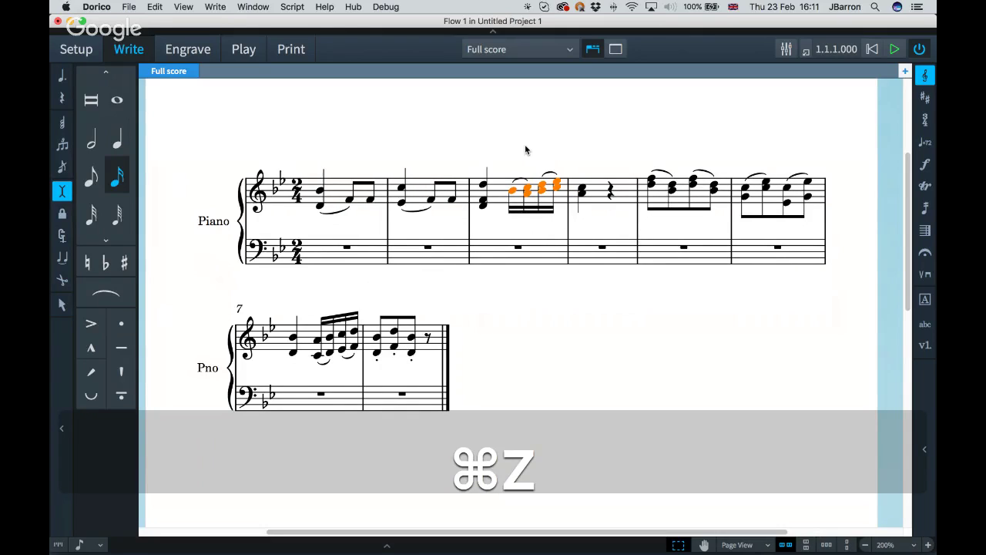
- Turn bar 3's four sixteenths into dotted-sixteenth and thirty-second pairs with Insert mode off, and slur each pair again
{"action": "key", "text": "period"}
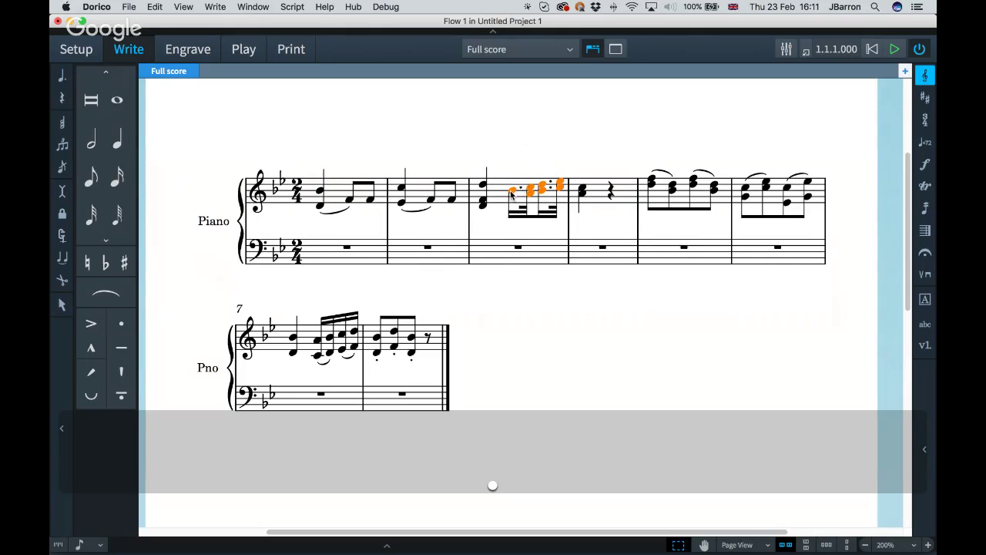
{"action": "key", "text": "s"}
{"action": "key", "text": "Right"}
{"action": "key", "text": "s"}
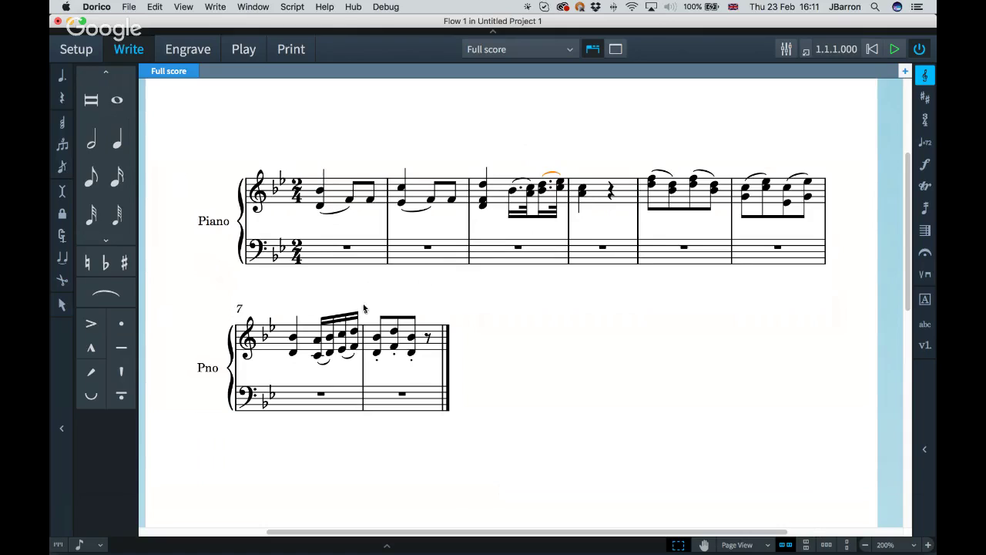
- Change the four sixteenth-note chords in bar 7 to dotted-sixteenth and thirty-second pairs and slur each pair again
{"action": "left_click", "coordinate": [341, 322]}
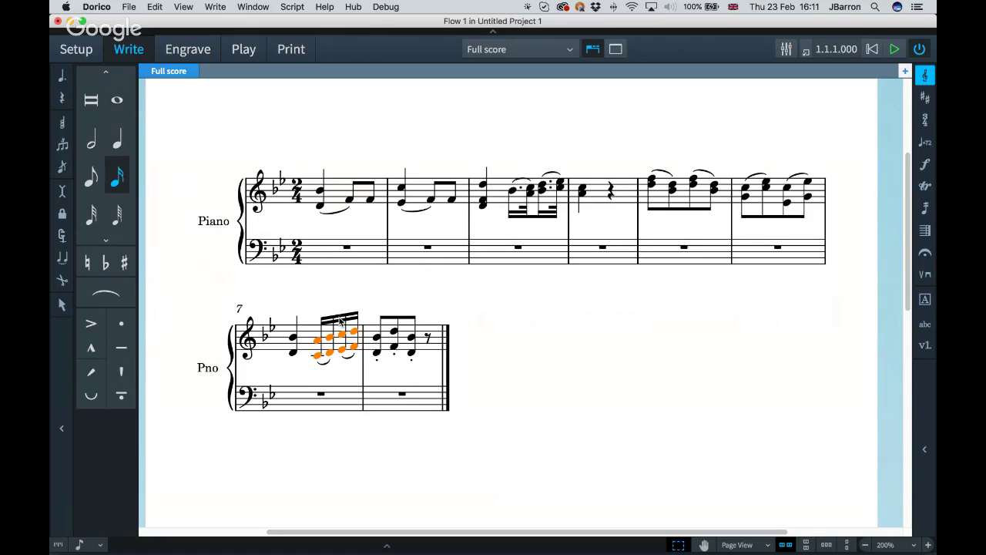
{"action": "key", "text": "Escape"}
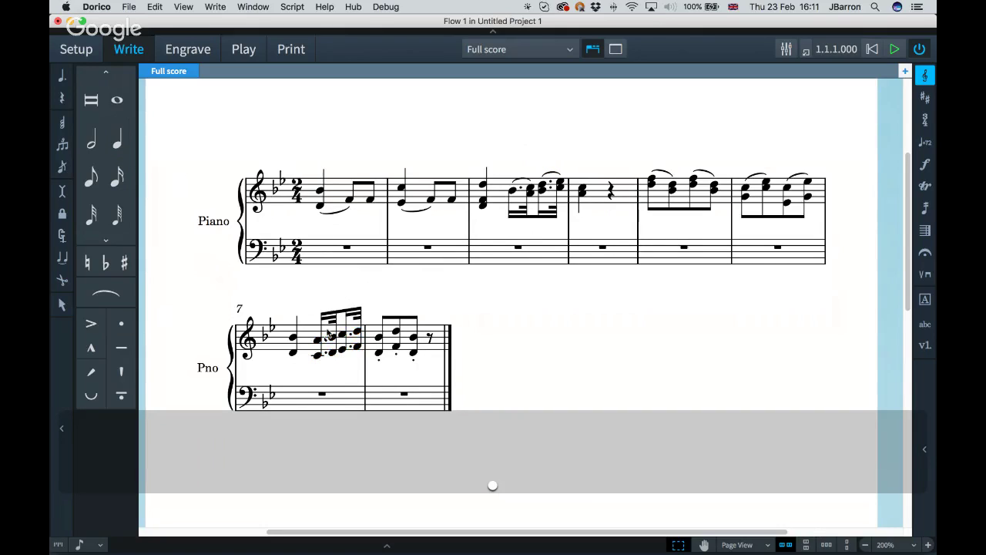
{"action": "left_click", "coordinate": [317, 362]}
{"action": "key", "text": "s"}
{"action": "key", "text": "Right"}
{"action": "key", "text": "Right"}
{"action": "key", "text": "Right"}
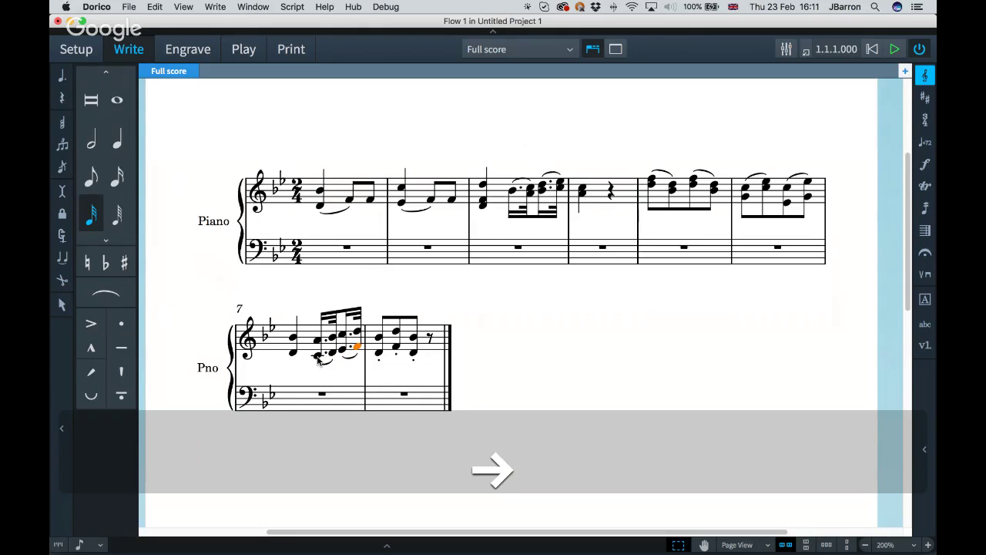
- Add a p dynamic to the first chord of bar 1
{"action": "left_click", "coordinate": [319, 208]}
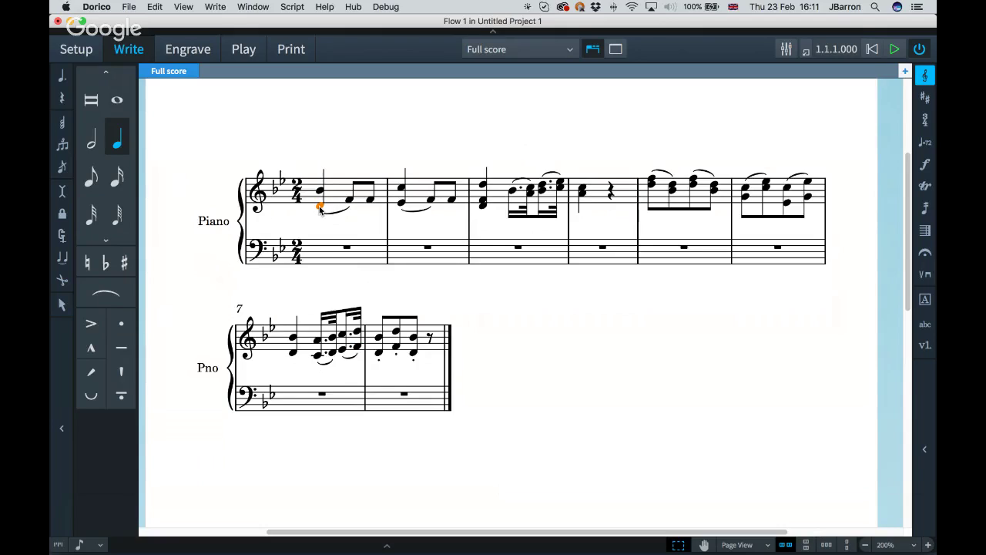
{"action": "key", "text": "shift+d"}
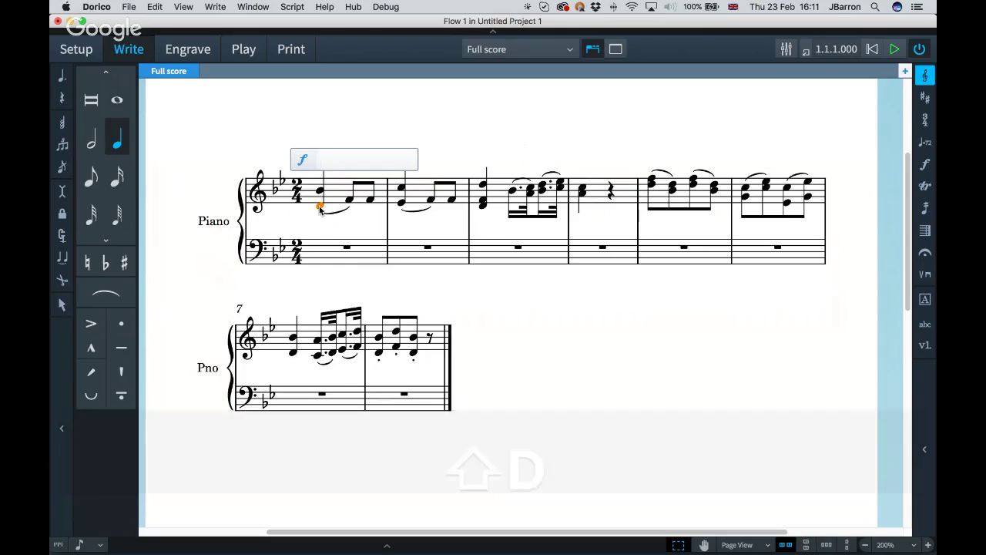
{"action": "type", "text": "p"}
{"action": "key", "text": "Return"}
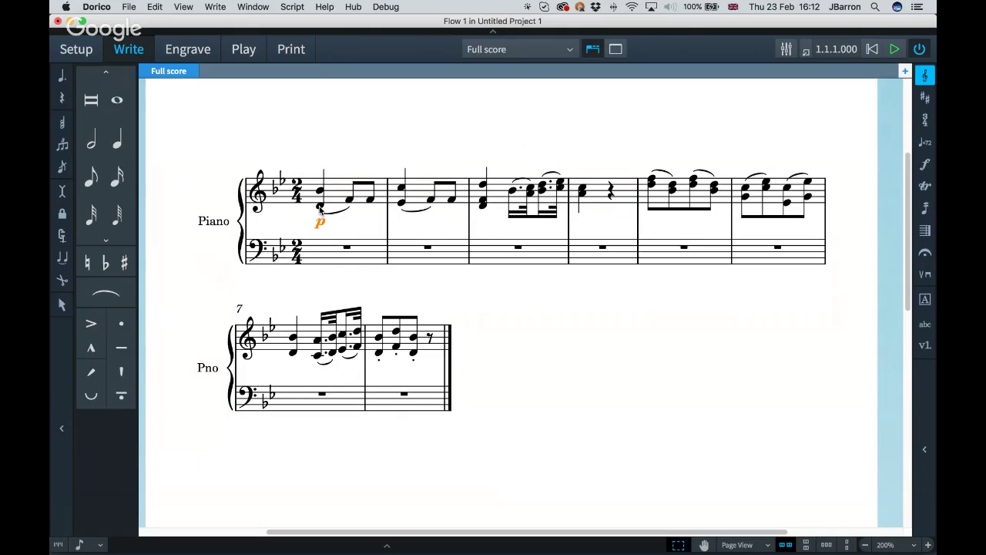
- Fill bar 1 of the bass staff with staccato sixteenths B-flat, D, F, B-flat, entered twice
{"action": "double_click", "coordinate": [313, 252]}
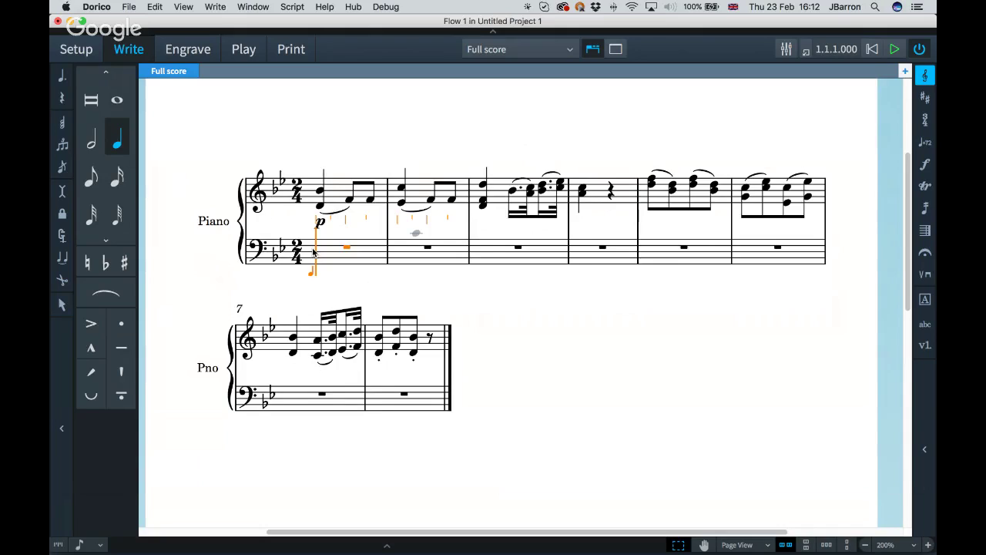
{"action": "key", "text": "4"}
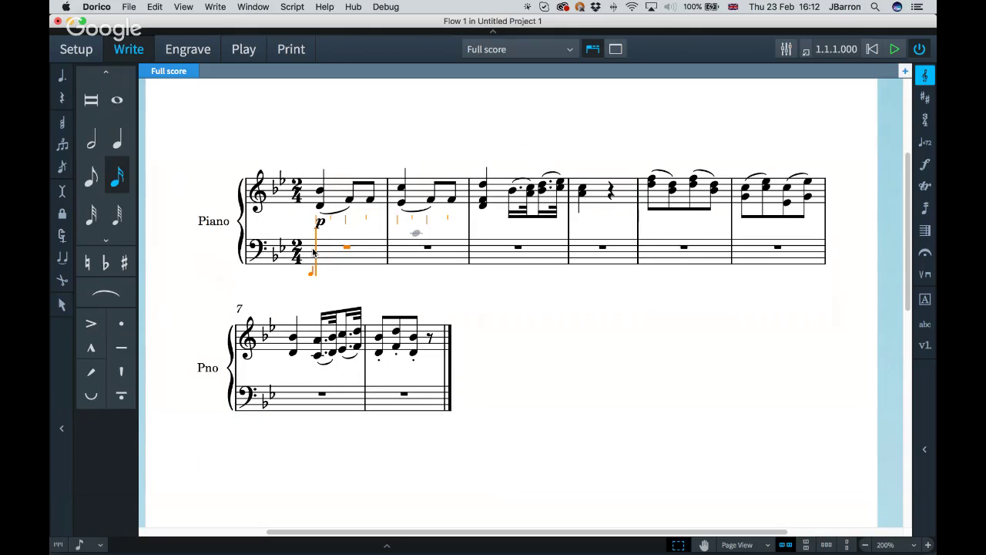
{"action": "key", "text": "bracketright"}
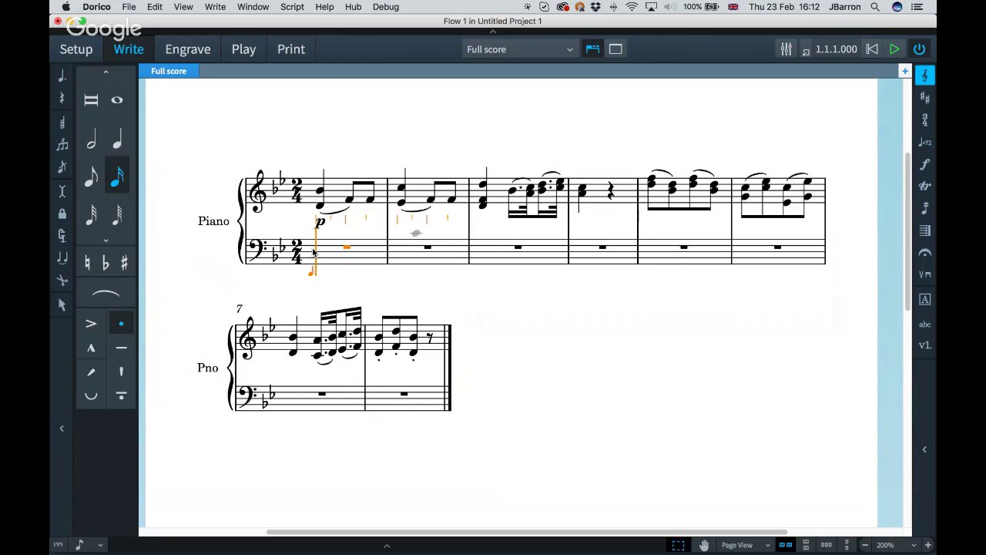
{"action": "key", "text": "b"}
{"action": "key", "text": "d"}
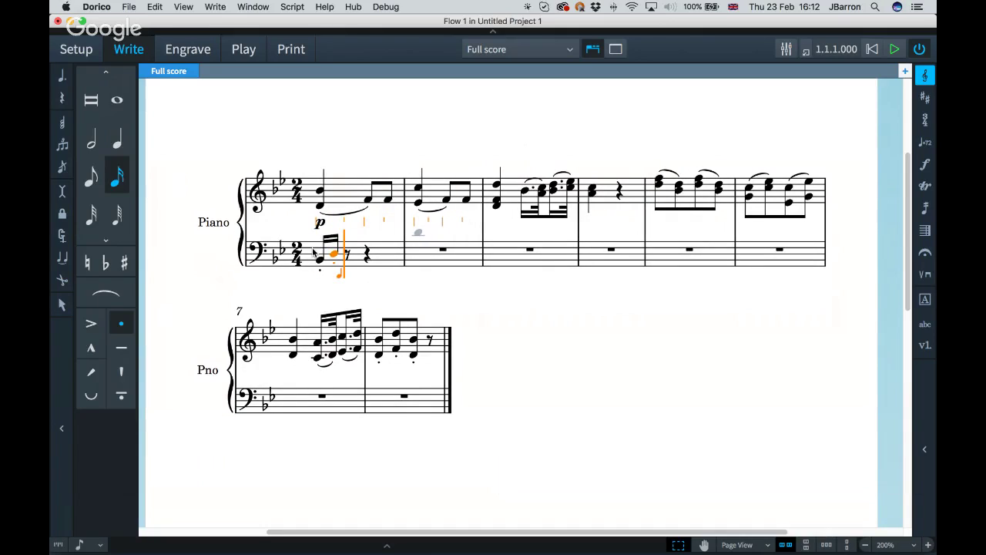
{"action": "key", "text": "f"}
{"action": "key", "text": "b"}
{"action": "key", "text": "b"}
{"action": "key", "text": "d"}
{"action": "key", "text": "f"}
{"action": "key", "text": "b"}
- Fill bar 2 of the bass staff with staccato sixteenths A, C, F, A, entered twice
{"action": "key", "text": "a"}
{"action": "key", "text": "c"}
{"action": "key", "text": "f"}
{"action": "key", "text": "a"}
{"action": "key", "text": "a"}
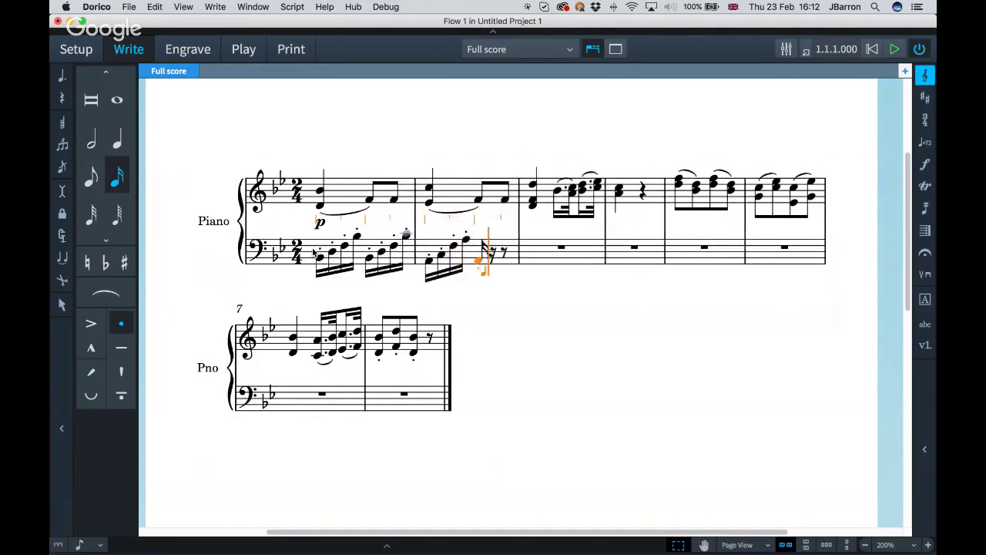
{"action": "key", "text": "c"}
{"action": "key", "text": "f"}
{"action": "key", "text": "a"}
- Fill bass bar 3 with staccato sixteenths B-flat, D, F, B-flat, G, B-flat, E-flat and a G–C chord
{"action": "key", "text": "b"}
{"action": "key", "text": "d"}
{"action": "key", "text": "f"}
{"action": "key", "text": "b"}
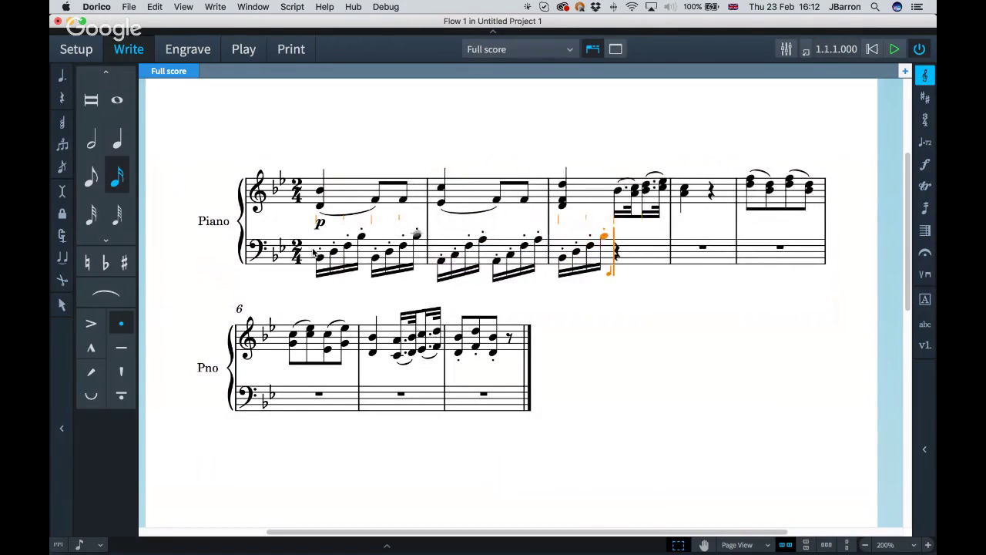
{"action": "key", "text": "a"}
{"action": "key", "text": "c"}
{"action": "key", "text": "f"}
{"action": "key", "text": "a"}
- Fill bar 4 of the bass staff with staccato sixteenths F, A, C, F, entered twice
{"action": "key", "text": "b"}
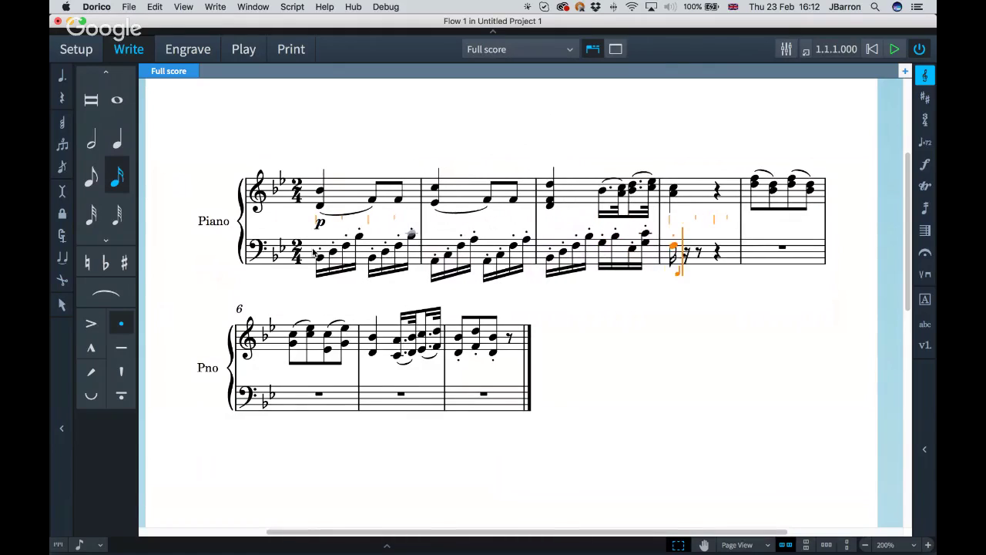
{"action": "key", "text": "d"}
{"action": "key", "text": "f"}
{"action": "key", "text": "b"}
{"action": "key", "text": "a"}
{"action": "key", "text": "c"}
{"action": "key", "text": "f"}
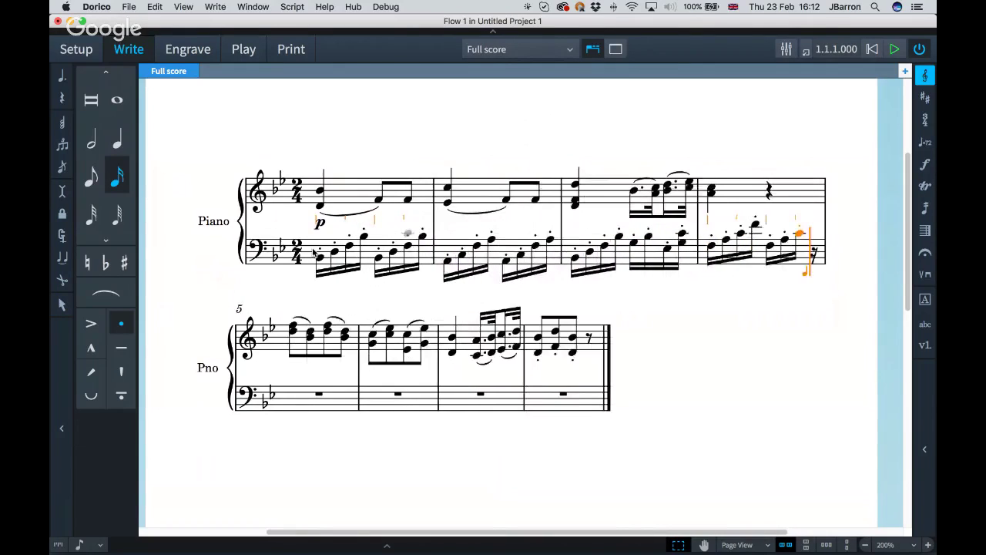
{"action": "key", "text": "a"}
- Fill bar 5 of the bass staff with staccato sixteenths B-flat, D, F, B-flat, entered twice
{"action": "key", "text": "b"}
{"action": "key", "text": "d"}
{"action": "key", "text": "f"}
{"action": "key", "text": "b"}
{"action": "key", "text": "b"}
{"action": "key", "text": "d"}
{"action": "key", "text": "f"}
{"action": "key", "text": "b"}
{"action": "key", "text": "f"}
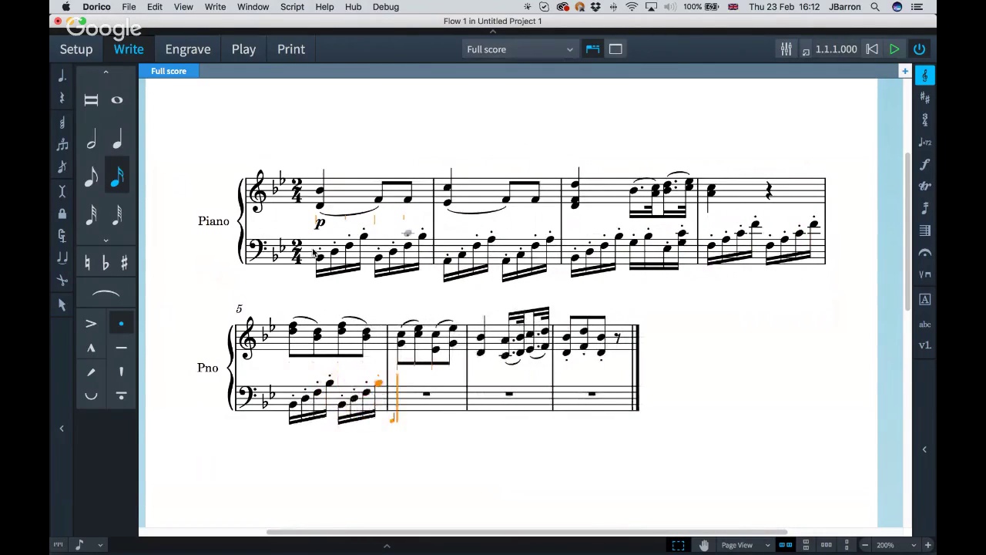
- Fill bar 6 of the bass staff with staccato sixteenths low E-flat, E-flat, G, C, entered twice
{"action": "key", "text": "g"}
{"action": "key", "text": "c"}
{"action": "key", "text": "e"}
{"action": "key", "text": "c"}
{"action": "key", "text": "g"}
{"action": "key", "text": "c"}
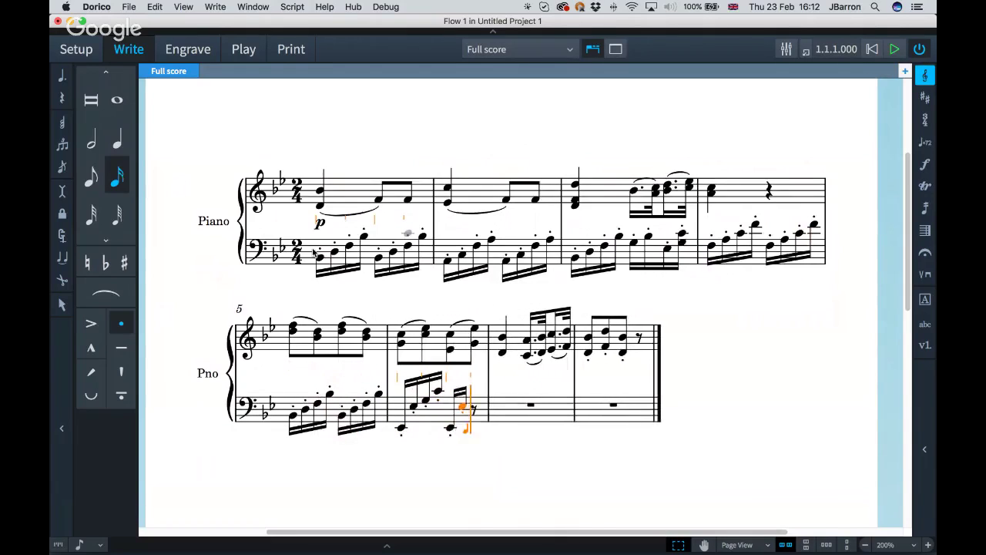
{"action": "key", "text": "f"}
- Fill bass bar 7 with staccato sixteenths low F, D, F, B-flat, followed by low F and three higher Fs
{"action": "key", "text": "d"}
{"action": "key", "text": "f"}
{"action": "key", "text": "b"}
{"action": "key", "text": "f"}
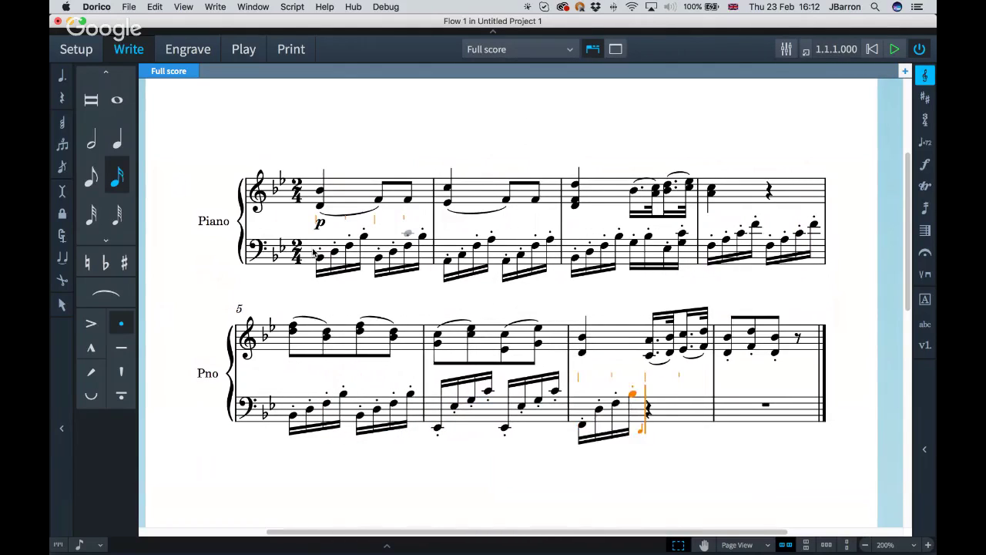
{"action": "key", "text": "f"}
{"action": "key", "text": "f"}
{"action": "key", "text": "f"}
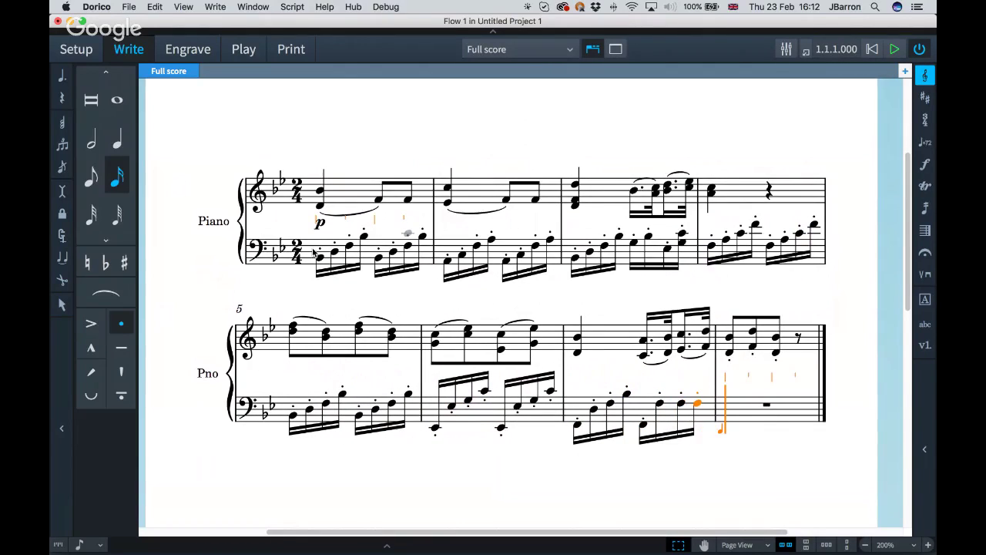
- Complete bass bar 8 with staccato sixteenths B-flat, D, F, B-flat, an eighth-note B-flat and an eighth-note B-flat octave
{"action": "key", "text": "b"}
{"action": "key", "text": "d"}
{"action": "key", "text": "f"}
{"action": "key", "text": "b"}
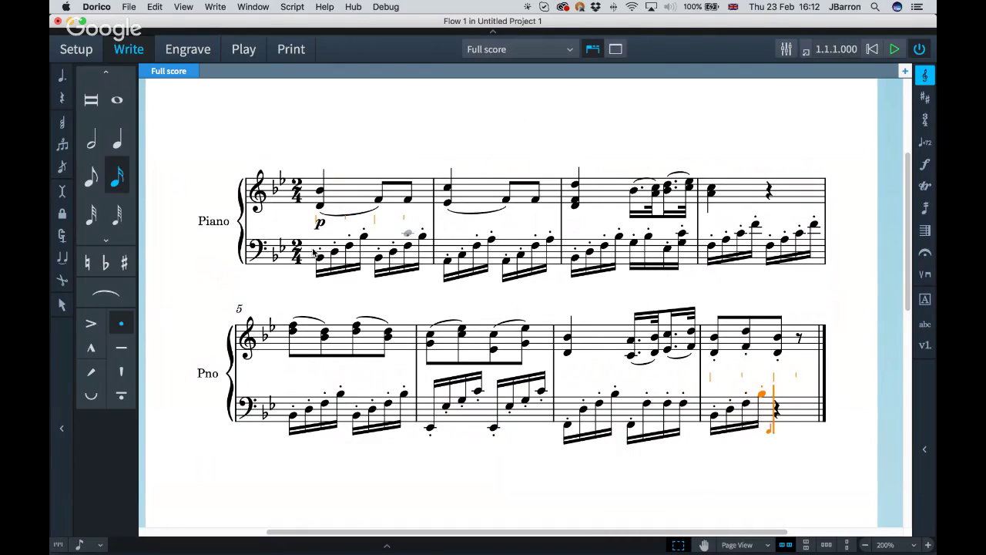
{"action": "key", "text": "5"}
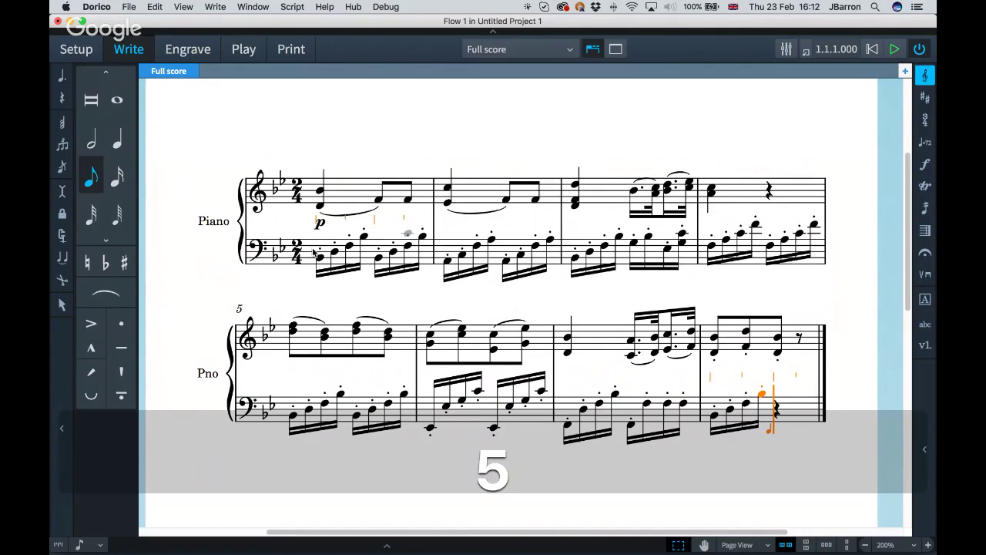
{"action": "key", "text": "b"}
{"action": "key", "text": "b"}
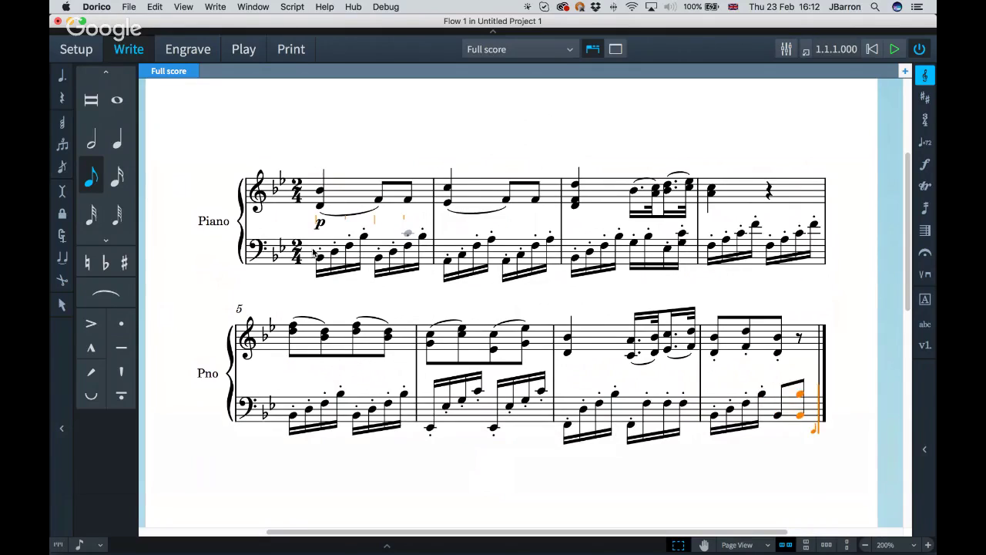
{"action": "key", "text": "Escape"}
- Append eight empty bars at the end of the piece and select the sixteenth-note duration
{"action": "scroll", "coordinate": [283, 290], "scroll_direction": "right", "scroll_amount": 2}
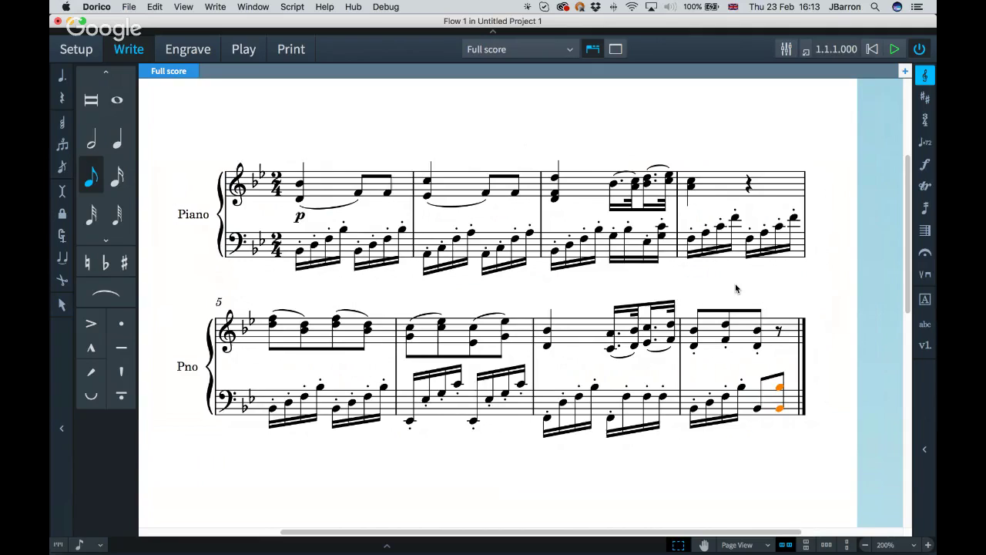
{"action": "double_click", "coordinate": [794, 336]}
{"action": "key", "text": "Right"}
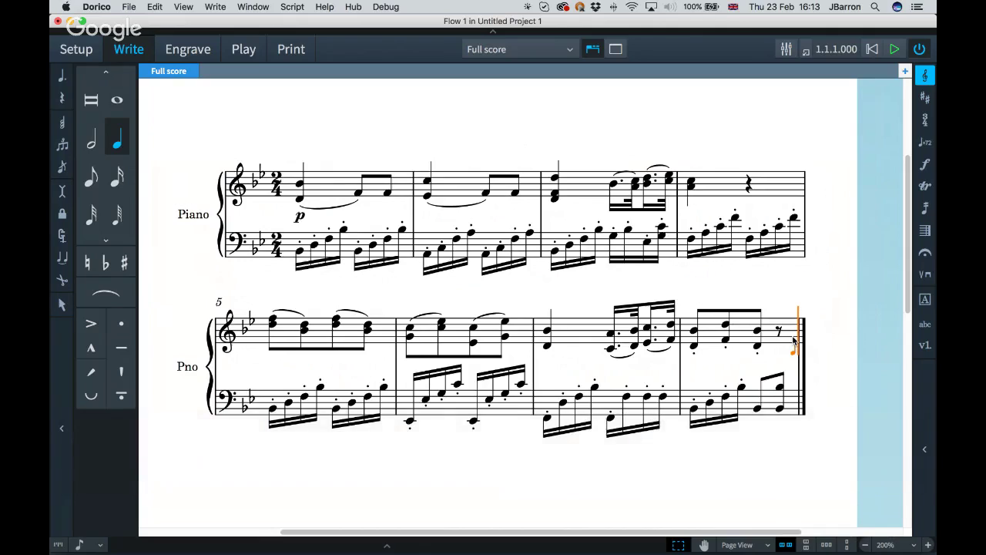
{"action": "key", "text": "shift"}
{"action": "key", "text": "shift+b"}
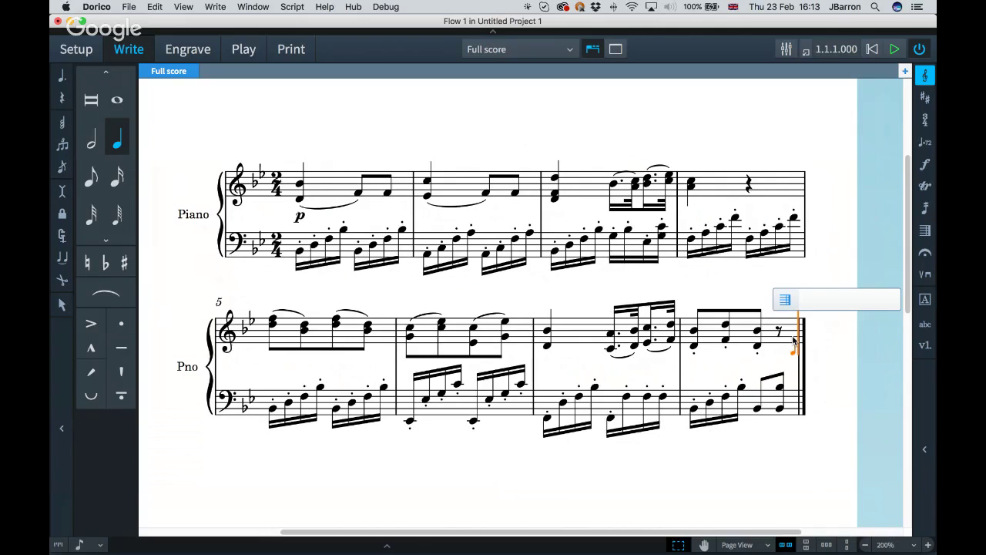
{"action": "type", "text": "+"}
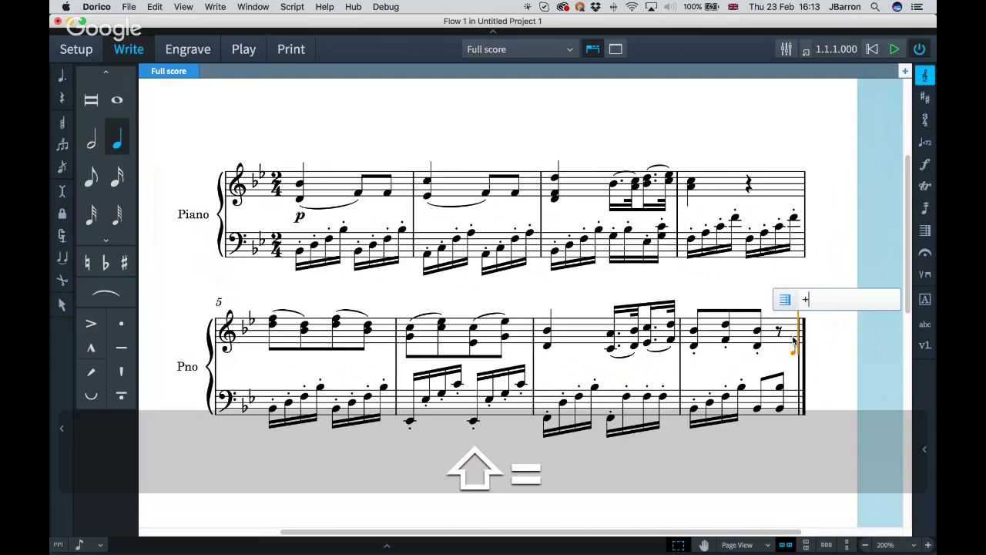
{"action": "type", "text": "8"}
{"action": "key", "text": "Return"}
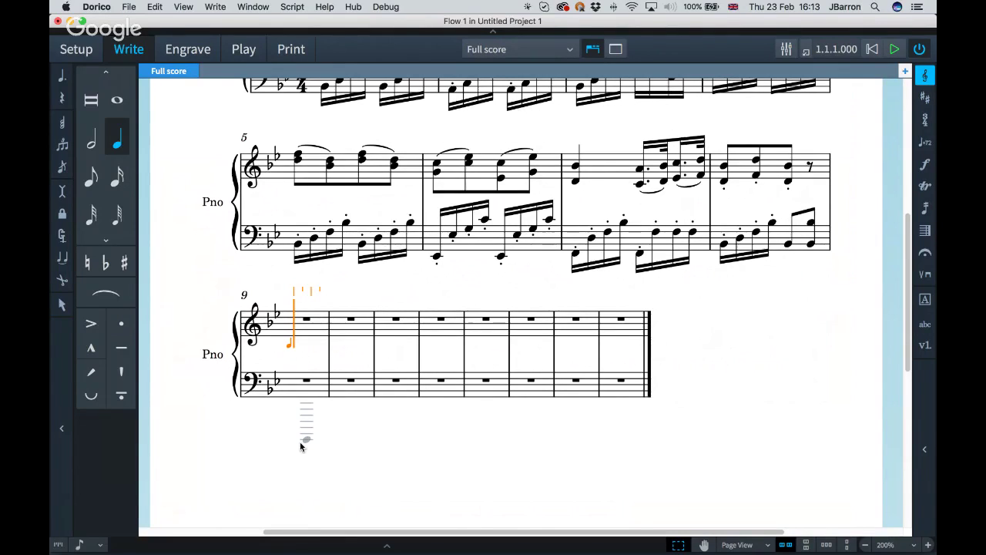
{"action": "key", "text": "4"}
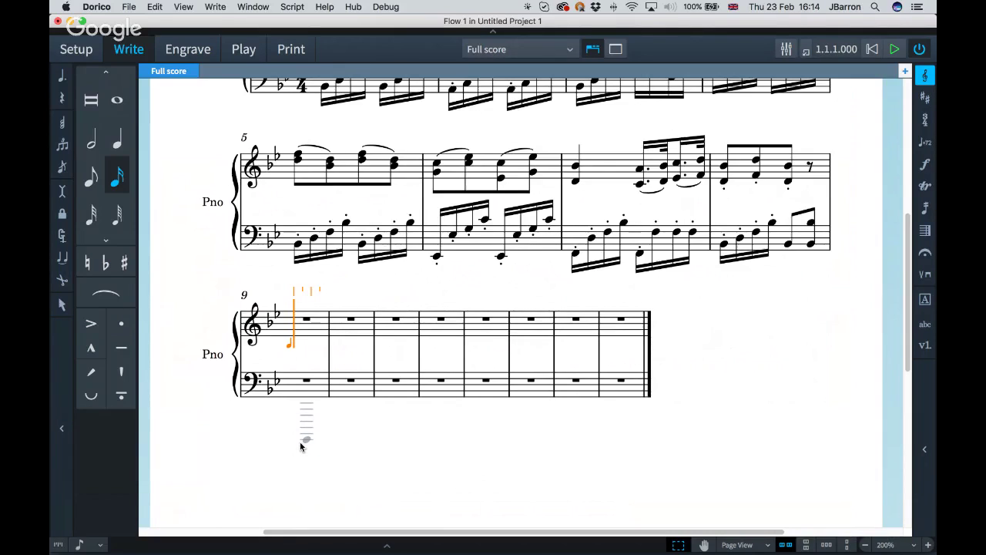
- Try entering a sixteenth rest and low D, F and B-flat sixteenths in treble bar 9, and delete them
{"action": "key", "text": "space"}
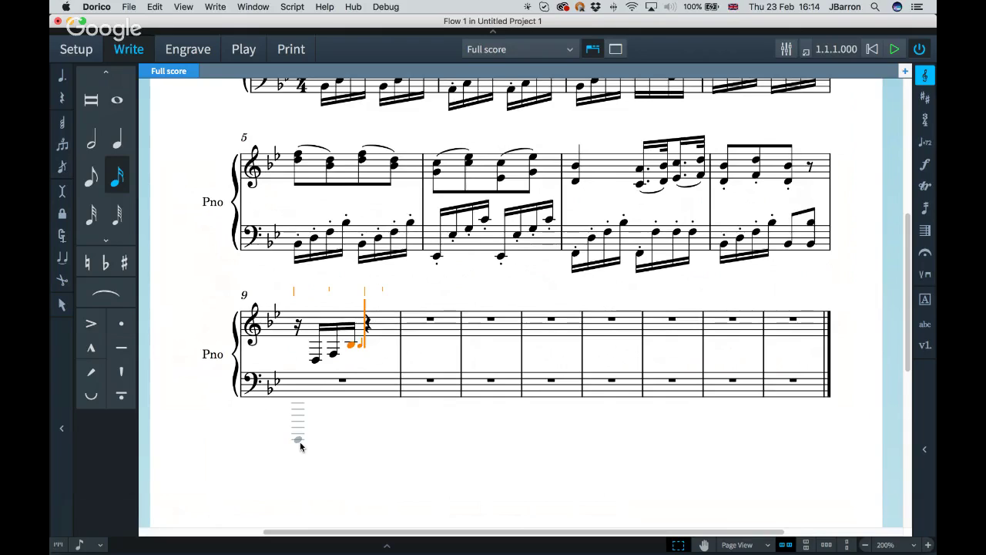
{"action": "key", "text": "BackSpace"}
{"action": "key", "text": "BackSpace"}
{"action": "key", "text": "BackSpace"}
{"action": "key", "text": "BackSpace"}
{"action": "key", "text": "BackSpace"}
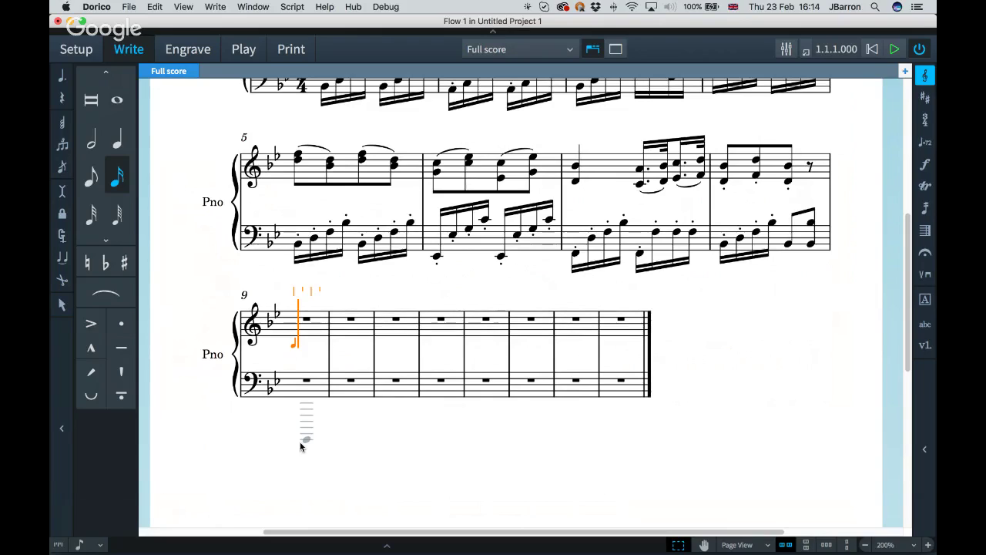
- Fill treble bar 9 with a sixteenth rest and D, F, B-flat sixteenths, entered twice, and switch on staccato
{"action": "key", "text": "space"}
{"action": "key", "text": "e"}
{"action": "key", "text": "g"}
{"action": "key", "text": "b"}
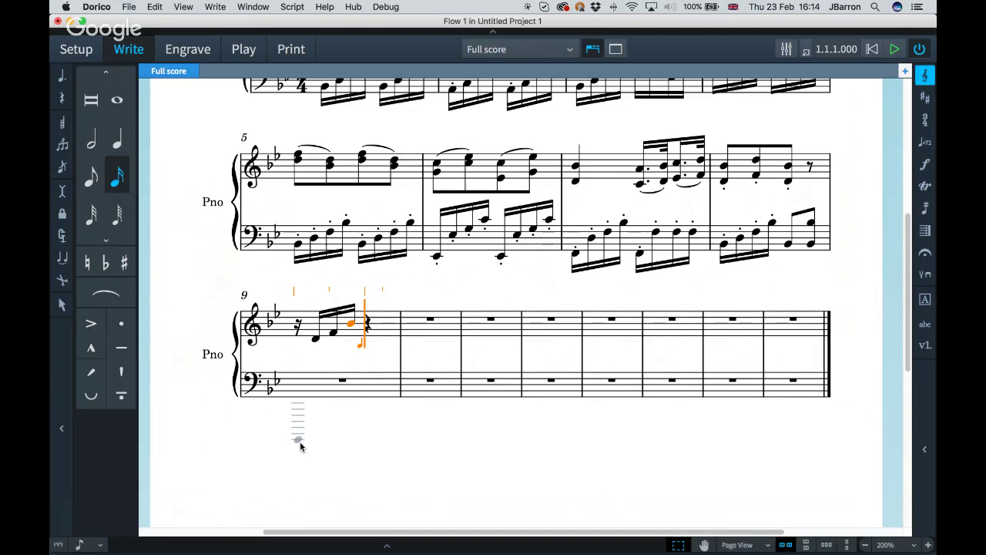
{"action": "key", "text": "space"}
{"action": "key", "text": "e"}
{"action": "key", "text": "g"}
{"action": "key", "text": "b"}
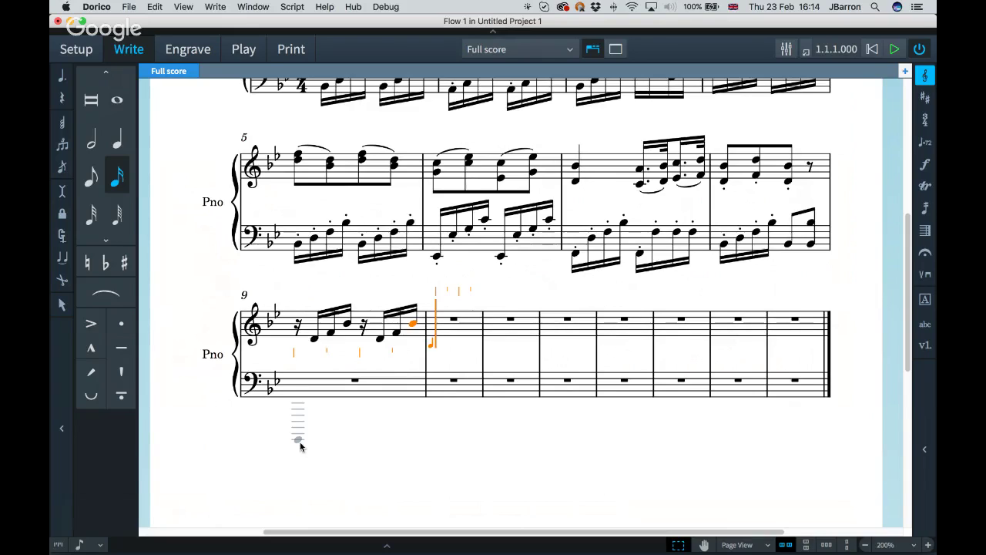
{"action": "key", "text": "bracketright"}
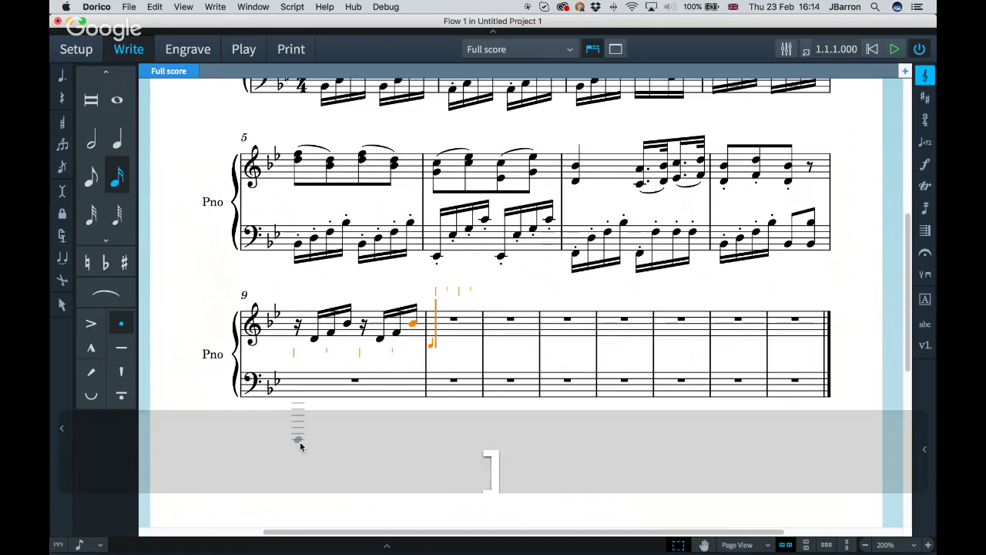
- Try entering a sixteenth rest and staccato D and F sixteenths in treble bar 10, and undo them
{"action": "key", "text": "space"}
{"action": "key", "text": "f"}
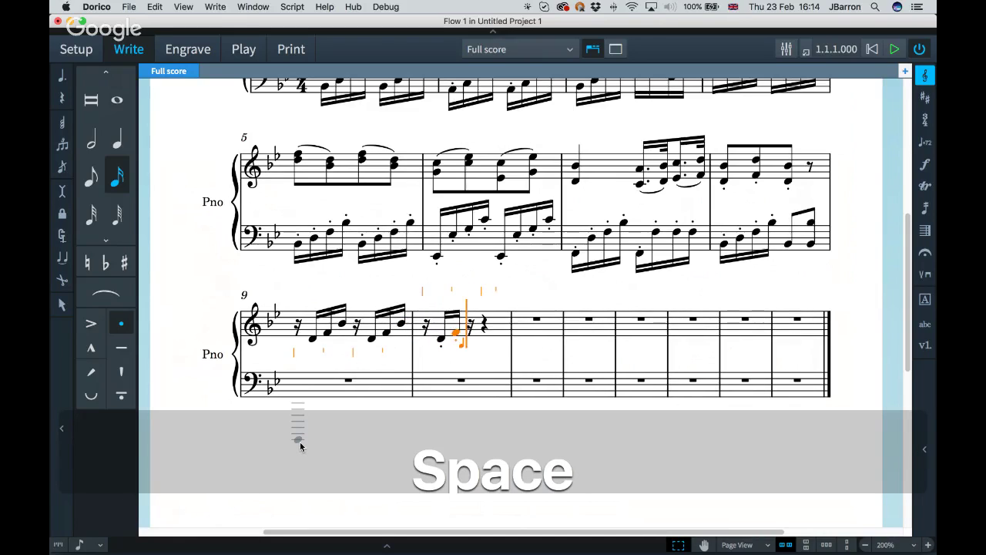
{"action": "key", "text": "super+z"}
{"action": "key", "text": "super+z"}
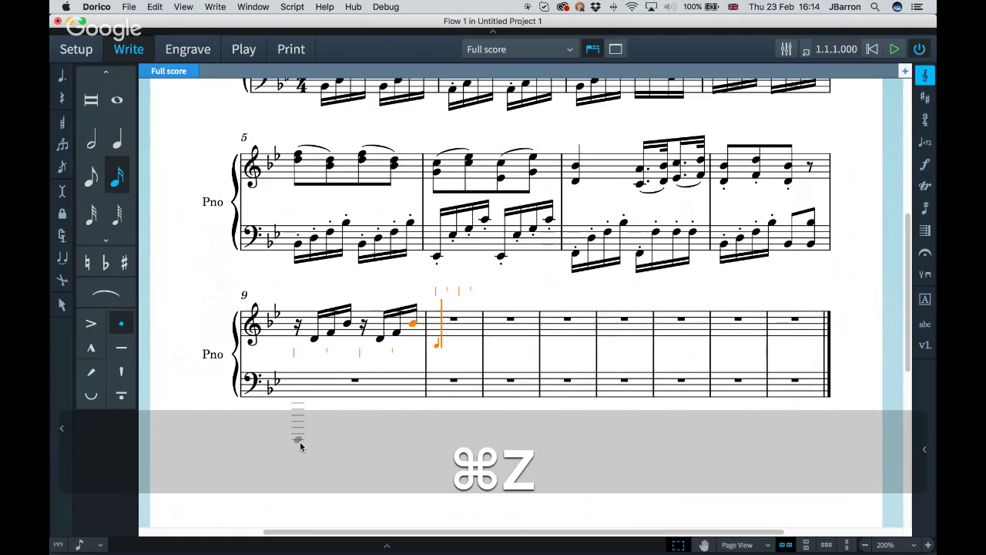
- Fill treble bar 10 with a sixteenth rest and staccato E-flat, F, C sixteenths, entered twice
{"action": "key", "text": "space"}
{"action": "key", "text": "e"}
{"action": "key", "text": "g"}
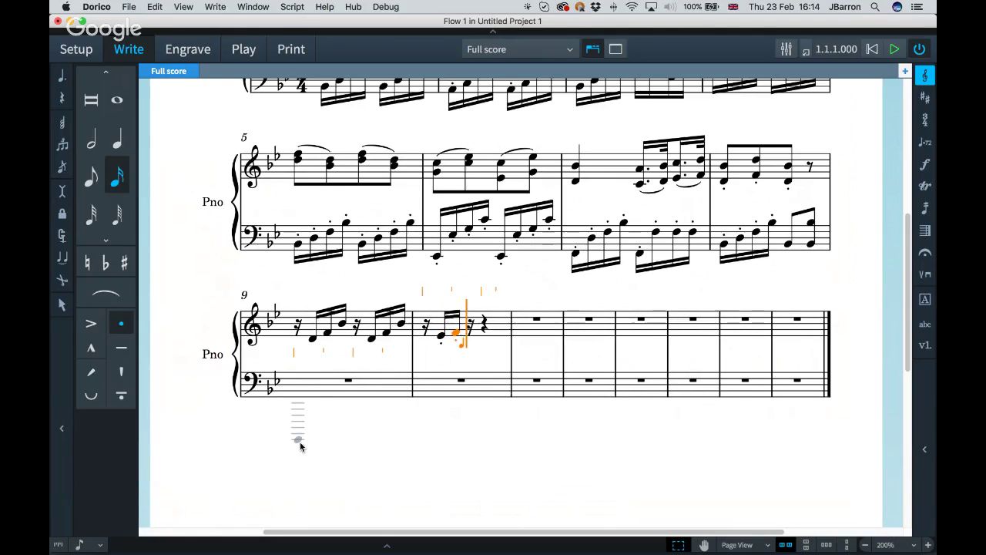
{"action": "key", "text": "c"}
{"action": "key", "text": "e"}
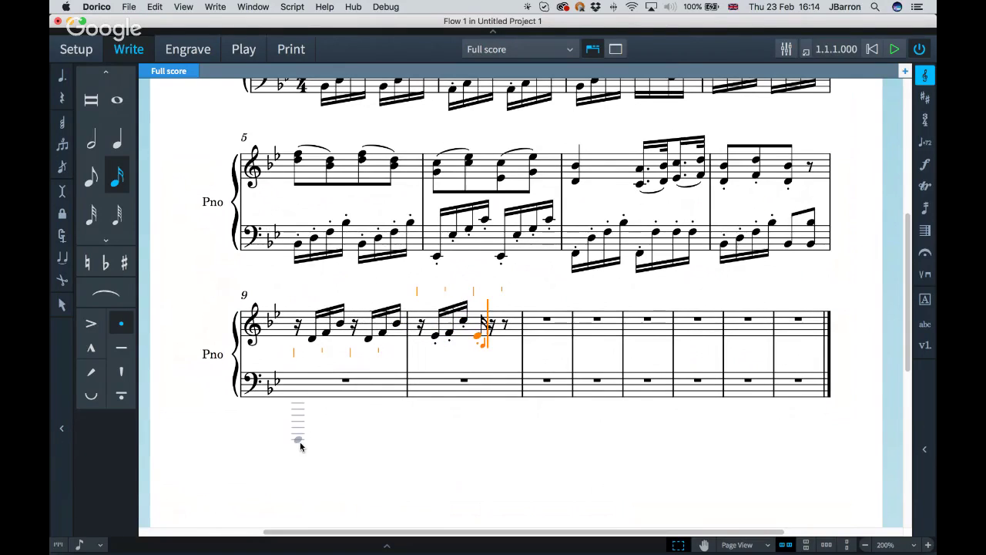
{"action": "key", "text": "space"}
{"action": "key", "text": "f"}
{"action": "key", "text": "c"}
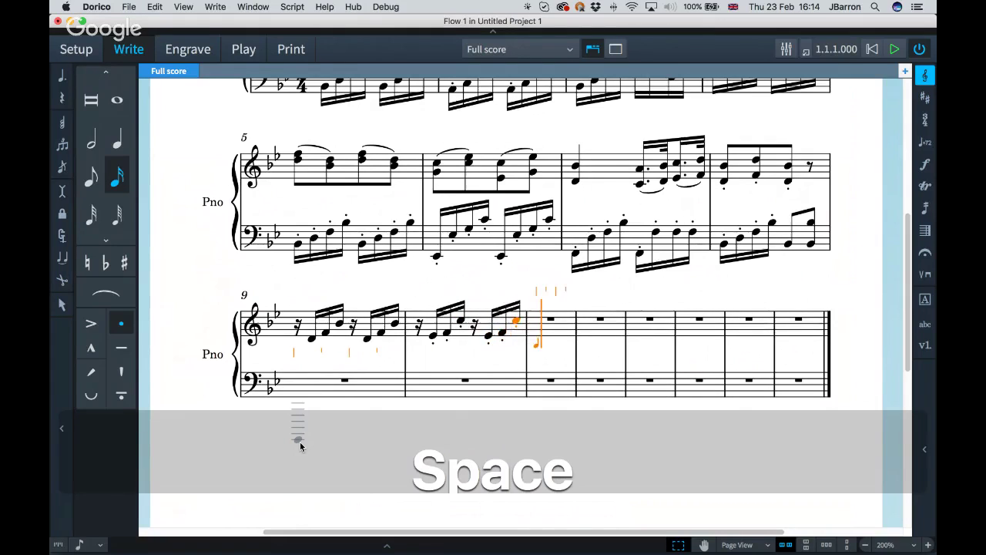
- Fill treble bar 11 with sixteenth rest, staccato D, F, B-flat, sixteenth rest, staccato B-flat, G and a C–E-flat chord
{"action": "key", "text": "space"}
{"action": "key", "text": "e"}
{"action": "key", "text": "g"}
{"action": "key", "text": "c"}
{"action": "key", "text": "space"}
{"action": "key", "text": "d"}
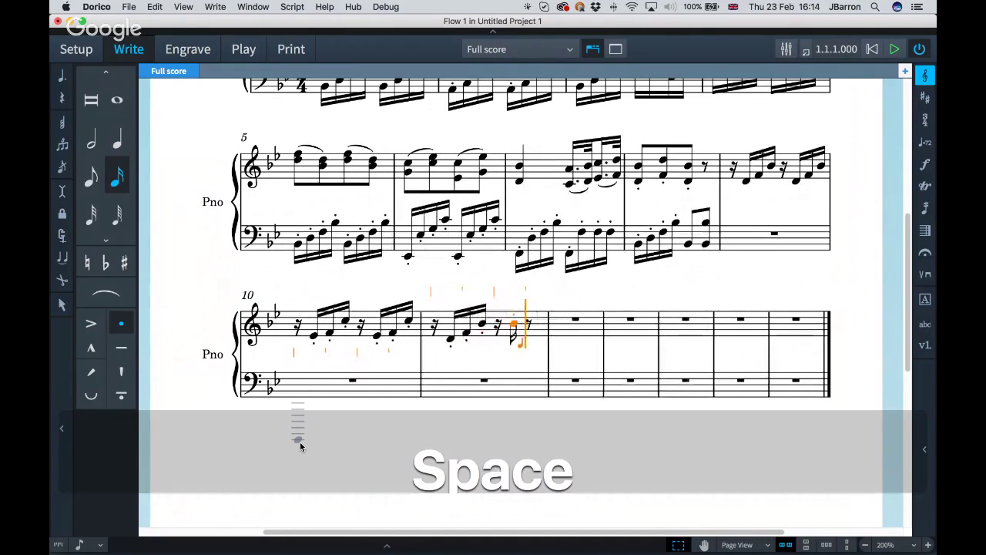
{"action": "key", "text": "b"}
{"action": "key", "text": "e"}
- Fill treble bar 12 with a sixteenth rest and staccato F, A, C sixteenths, entered twice
{"action": "key", "text": "space"}
{"action": "key", "text": "c"}
{"action": "key", "text": "e"}
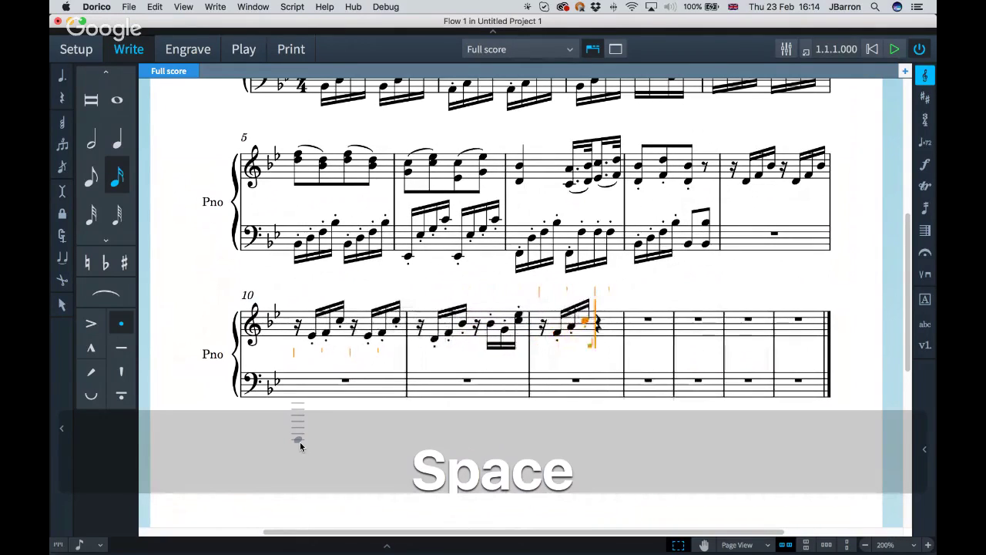
{"action": "key", "text": "g"}
{"action": "key", "text": "space"}
{"action": "key", "text": "c"}
{"action": "key", "text": "e"}
{"action": "key", "text": "g"}
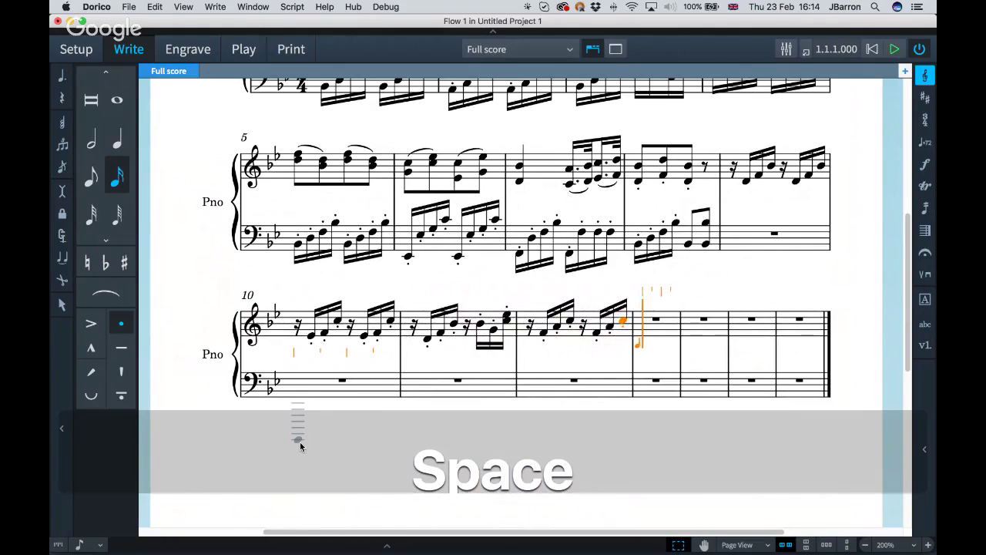
- Fill treble bar 13 with staccato B-flat–D quarter, C–E-flat and C-sharp–E-natural eighth chords, and start bar 14 with a staccato D–F sixteenth chord
{"action": "key", "text": "6"}
{"action": "key", "text": "5"}
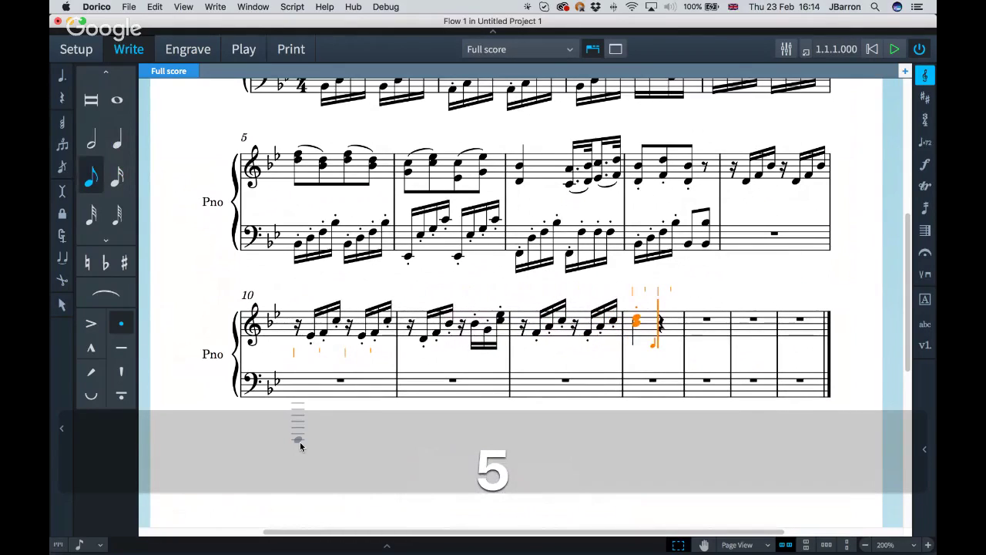
{"action": "key", "text": "e"}
{"action": "key", "text": "g"}
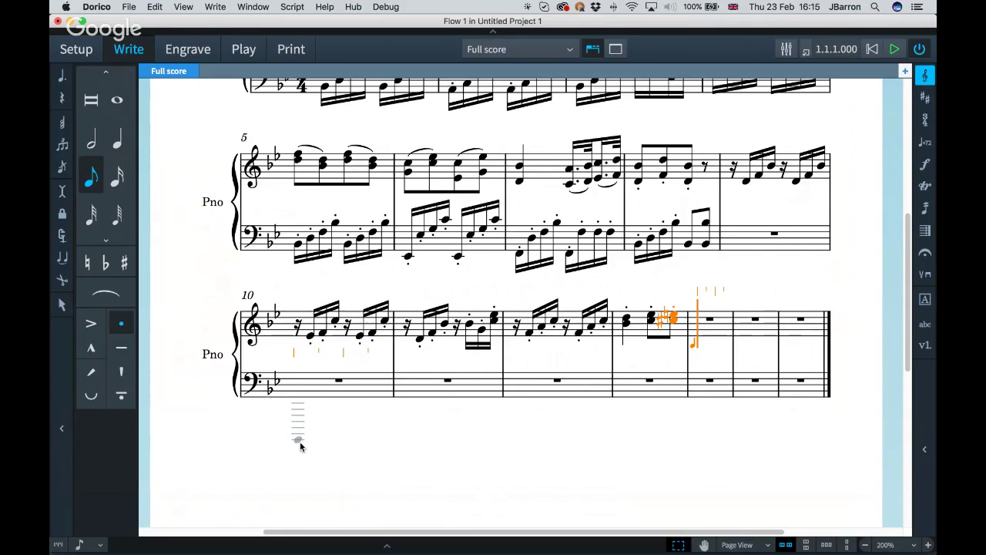
{"action": "key", "text": "4"}
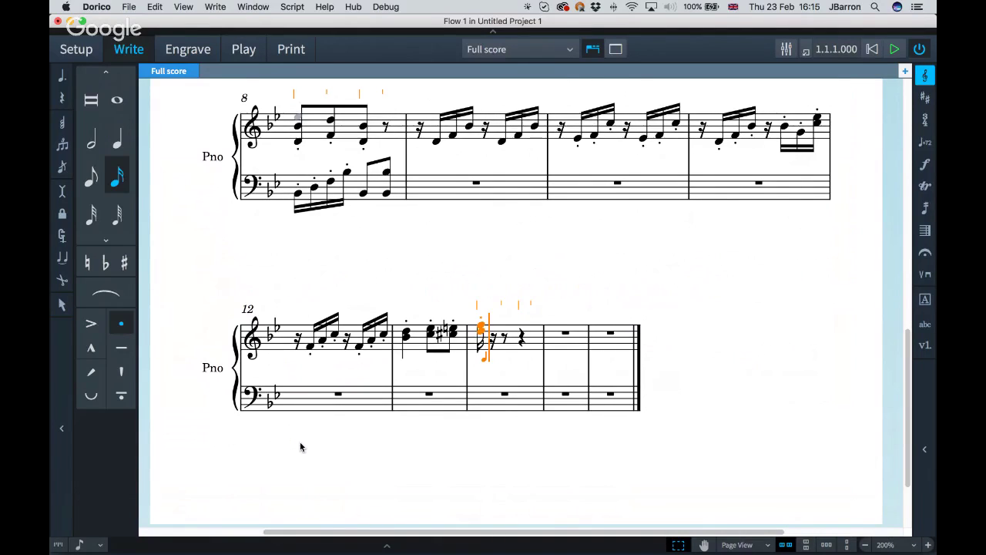
{"action": "key", "text": "semicolon"}
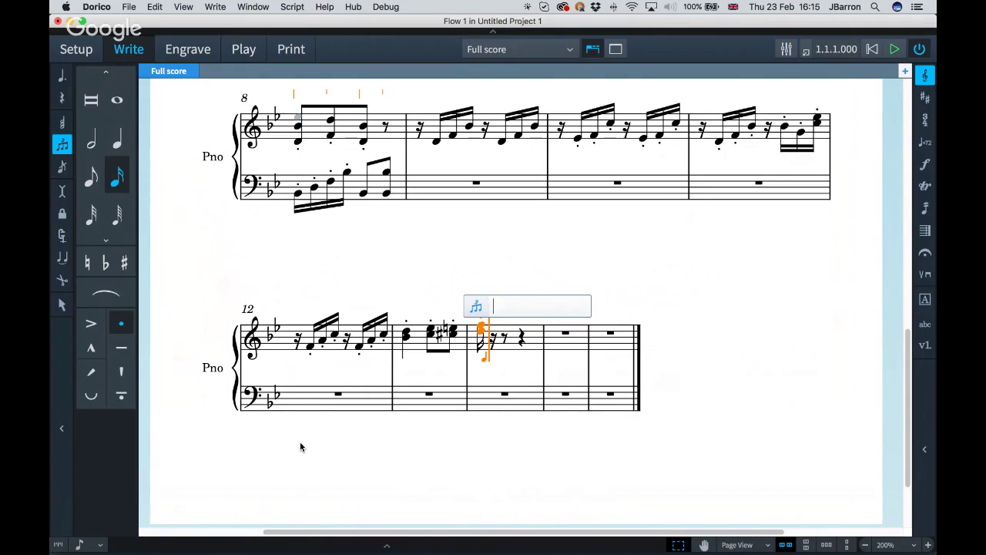
{"action": "type", "text": "6:4"}
{"action": "key", "text": "BackSpace"}
{"action": "key", "text": "BackSpace"}
{"action": "key", "text": "BackSpace"}
{"action": "key", "text": "Escape"}
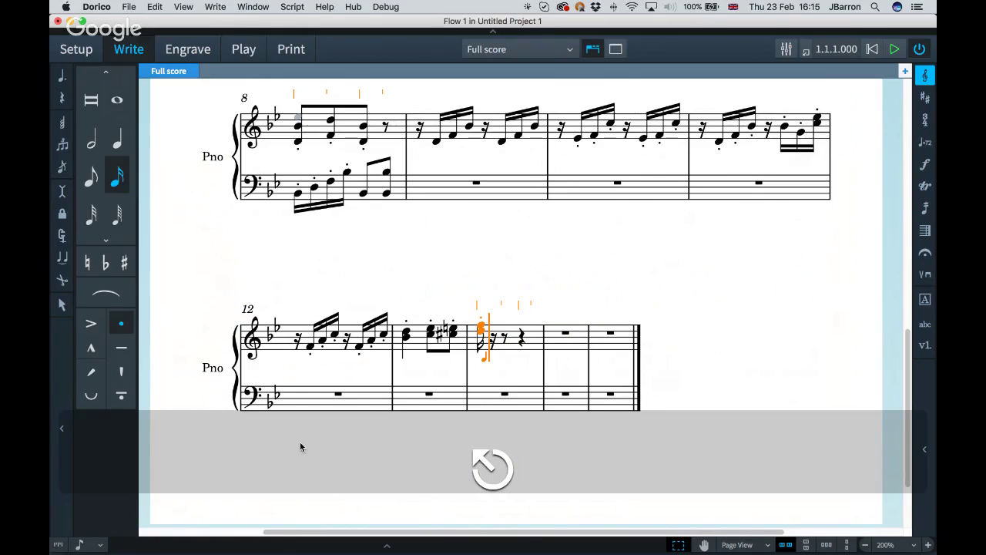
- Add a thirty-second-note triplet of F, G, F after the first chord in treble bar 14, without staccato
{"action": "key", "text": "4"}
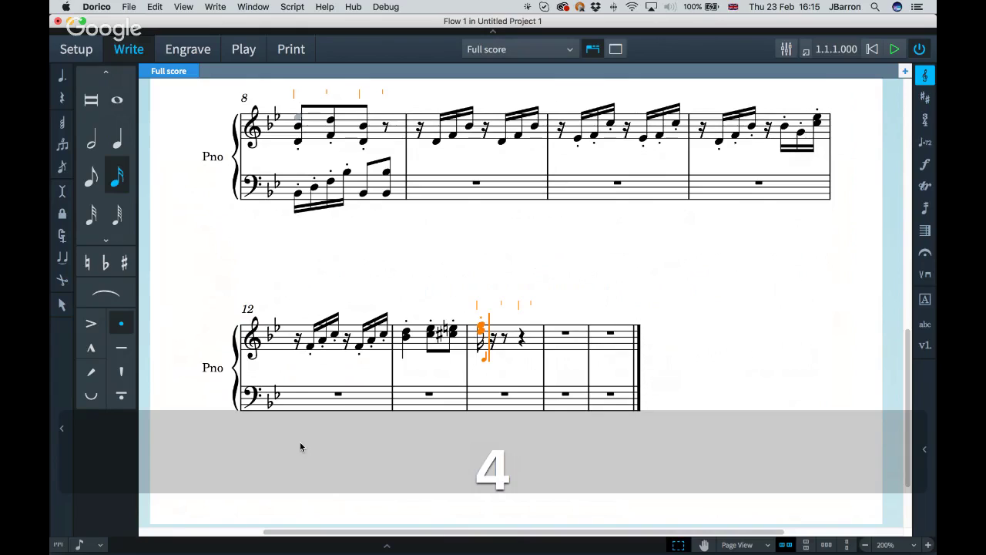
{"action": "key", "text": "Escape"}
{"action": "key", "text": "Right"}
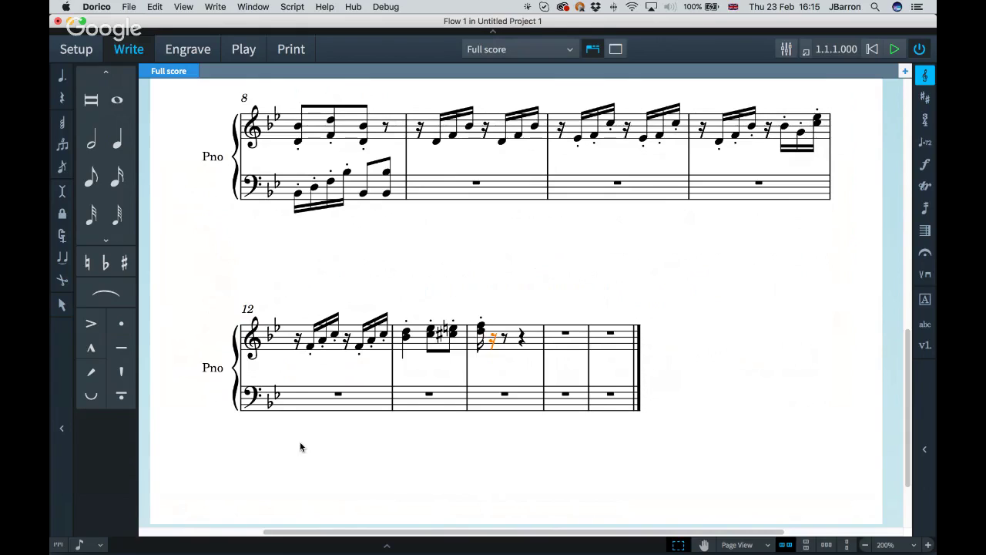
{"action": "key", "text": "Return"}
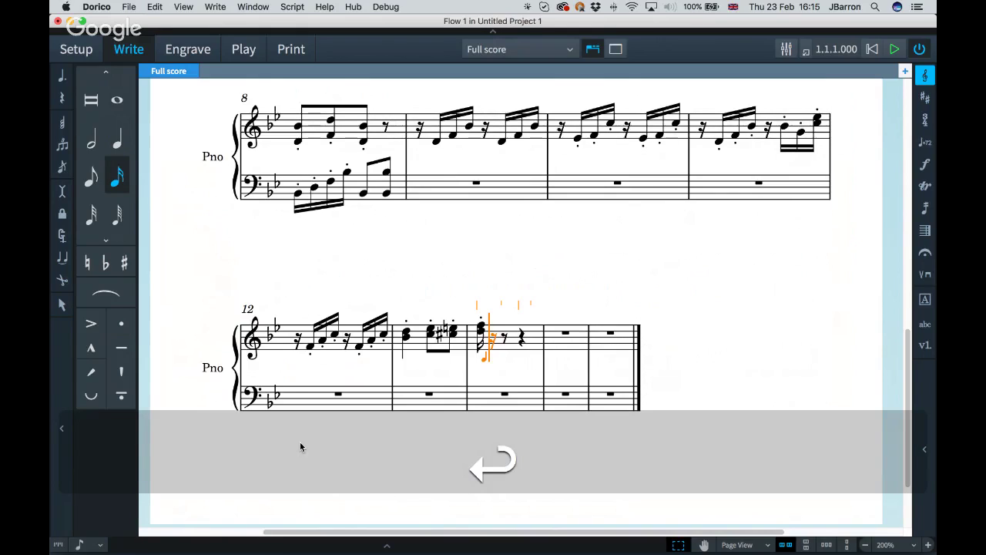
{"action": "key", "text": "4"}
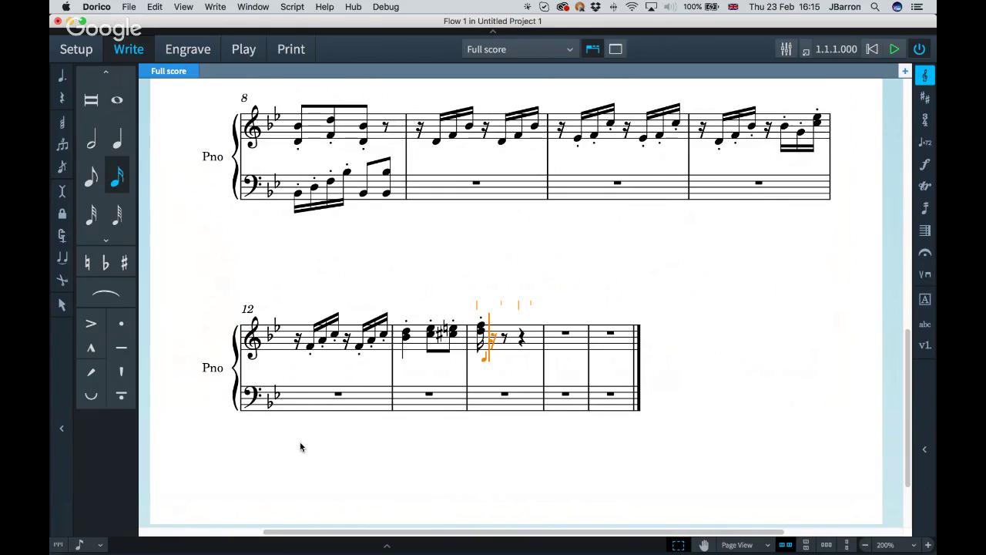
{"action": "key", "text": "3"}
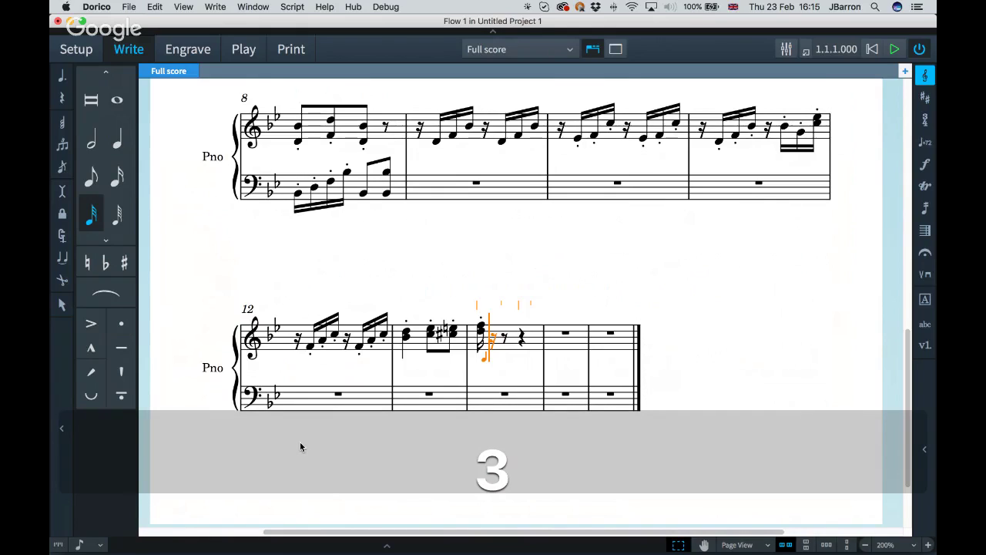
{"action": "key", "text": "semicolon"}
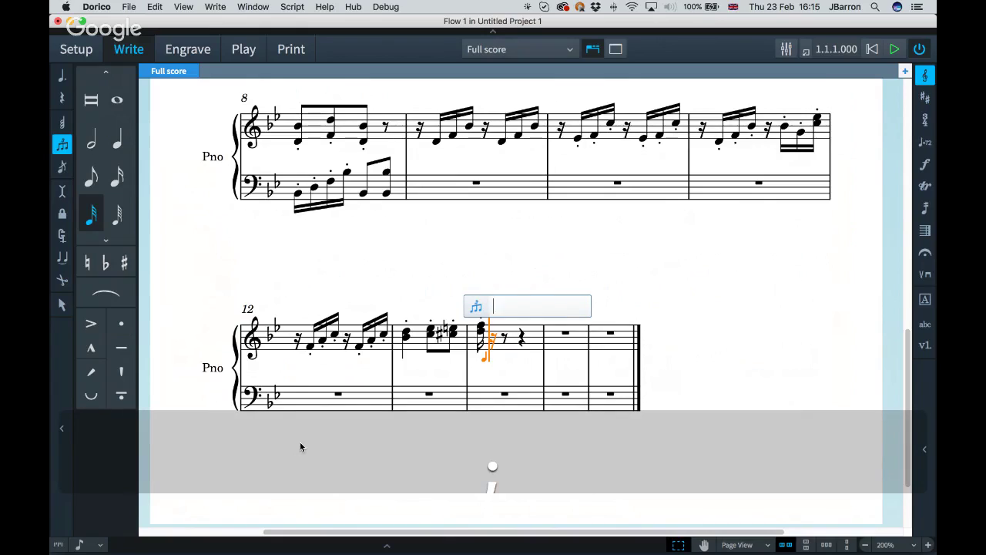
{"action": "type", "text": "3"}
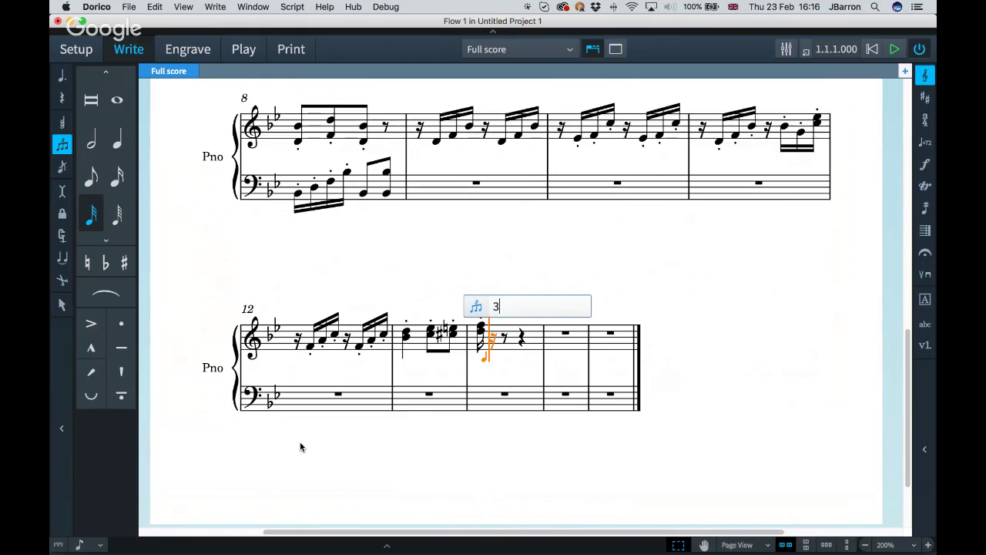
{"action": "key", "text": "Return"}
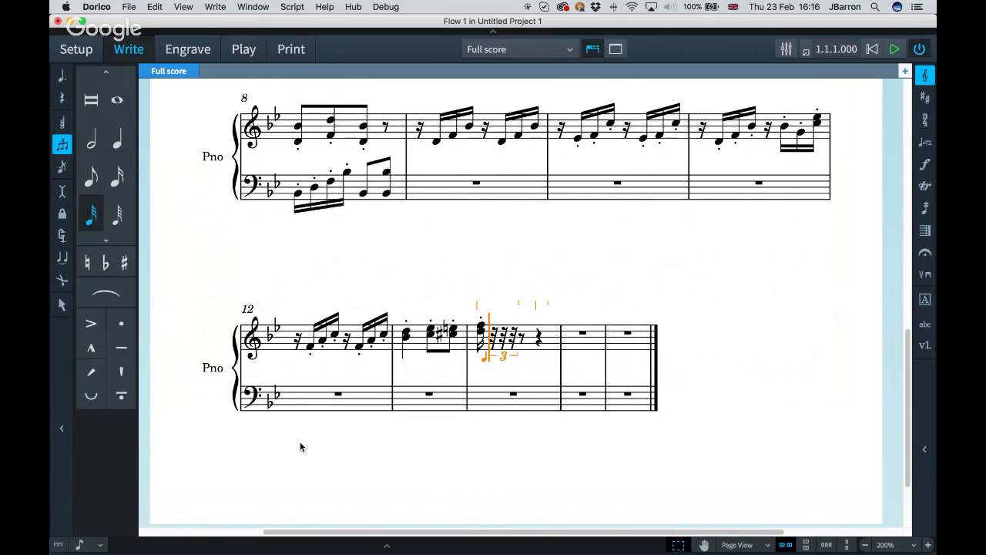
{"action": "key", "text": "f"}
{"action": "key", "text": "g"}
{"action": "key", "text": "f"}
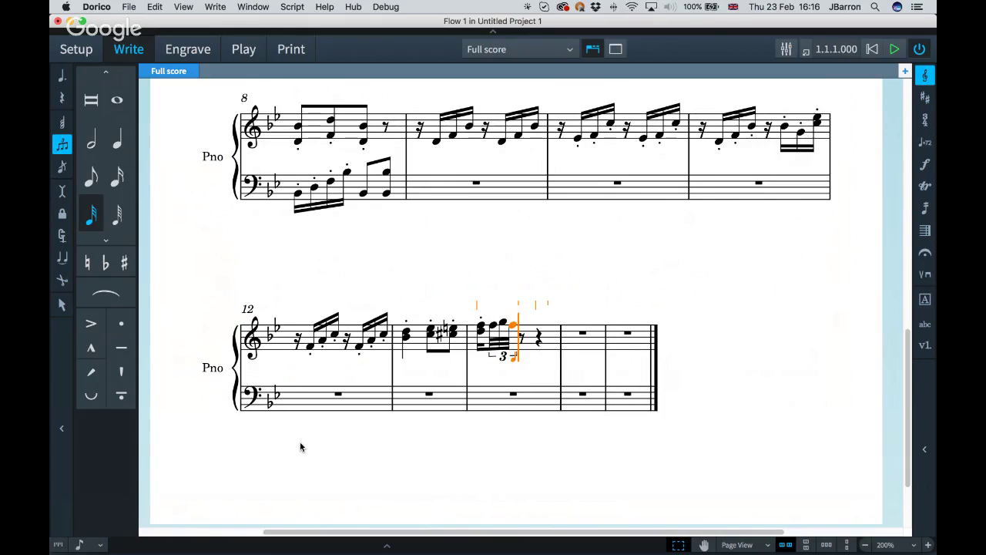
- Try entering a second F, G, F thirty-second triplet in treble bar 14, and undo it
{"action": "key", "text": "g"}
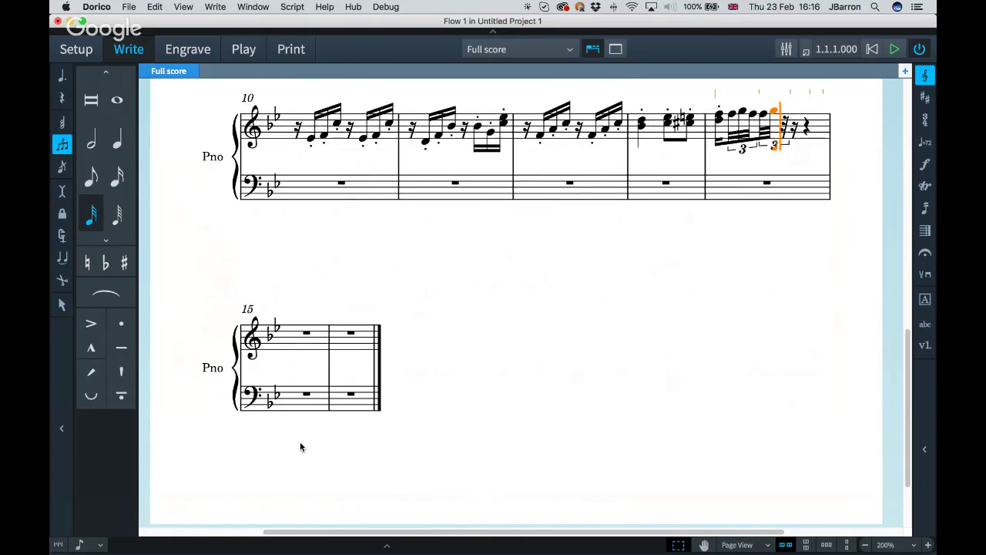
{"action": "key", "text": "f"}
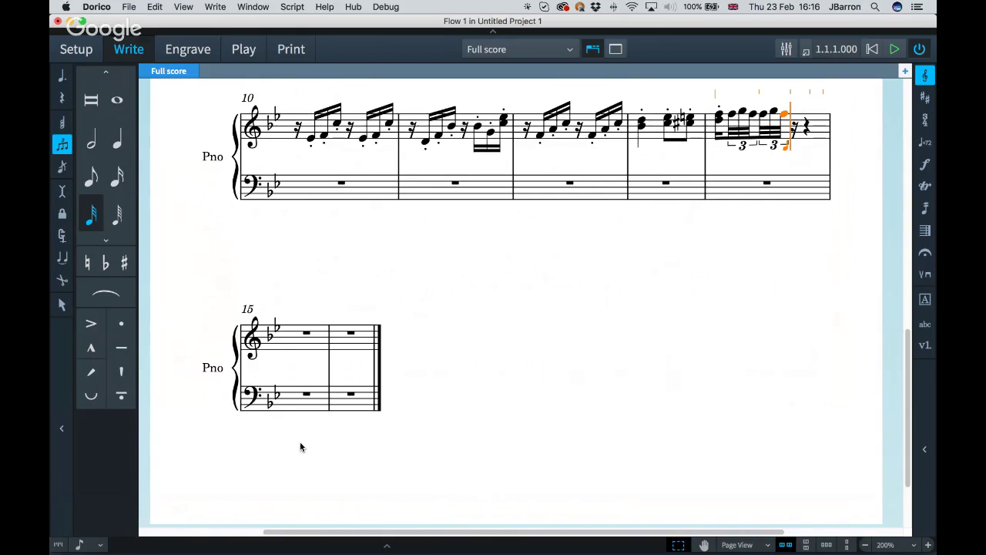
{"action": "key", "text": "super+z"}
{"action": "key", "text": "super+z"}
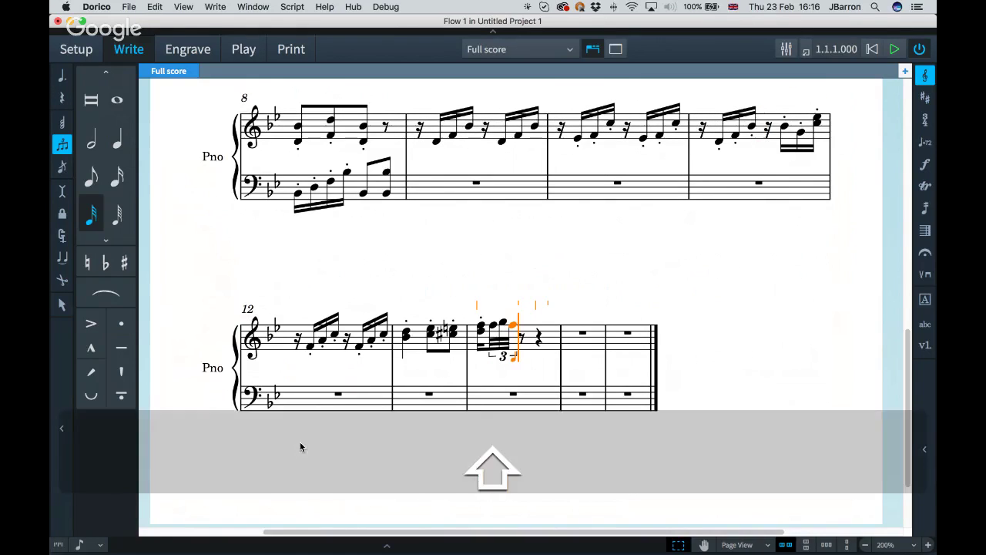
- Complete treble bar 14 with sixteenth chords D–B-flat, F–A, E-flat–G, D–F, C–E-flat and B-flat–D
{"action": "key", "text": "shift+i"}
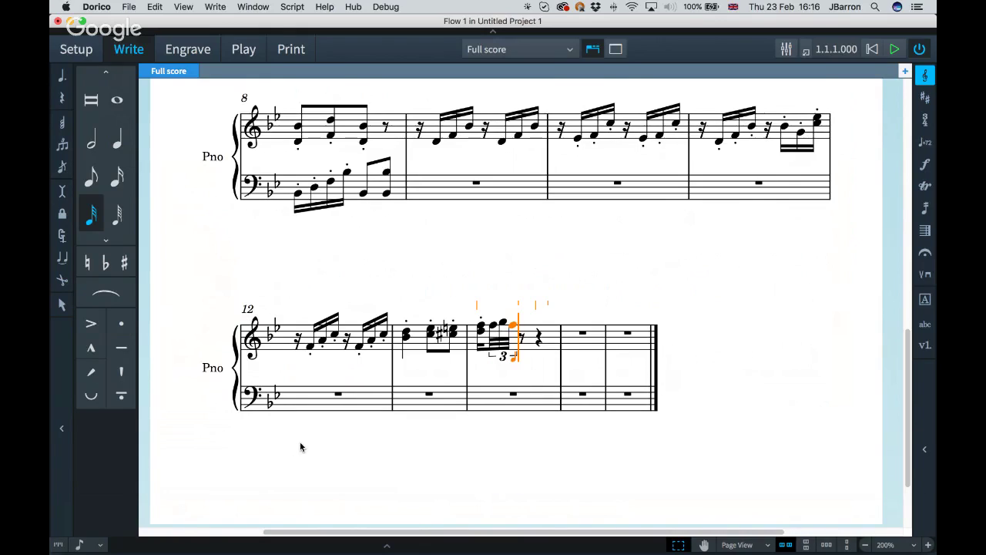
{"action": "key", "text": "4"}
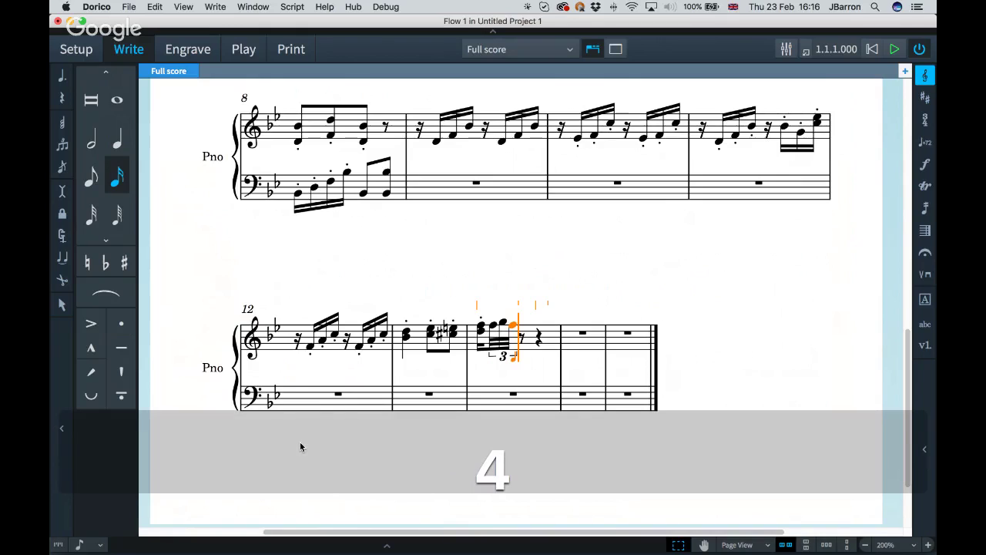
{"action": "key", "text": "f"}
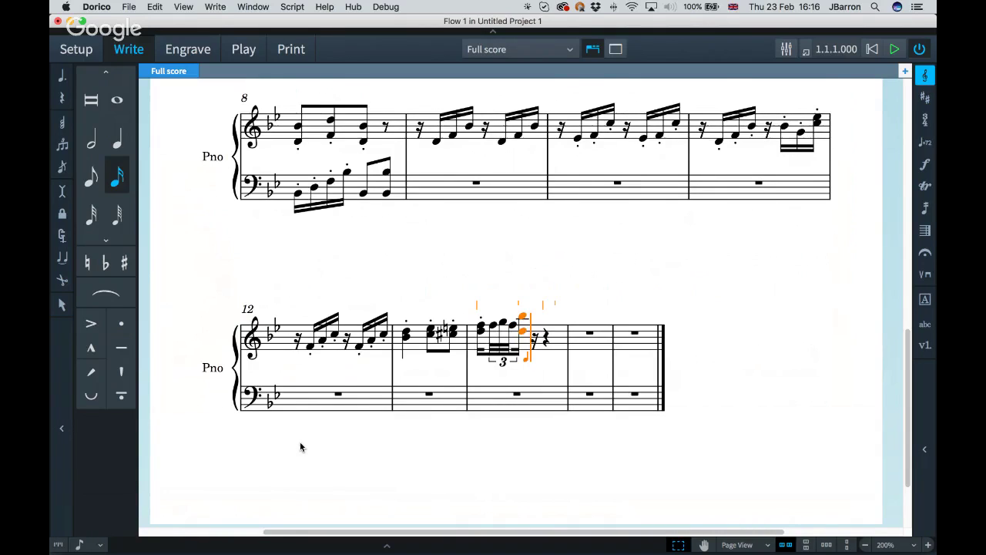
{"action": "key", "text": "e"}
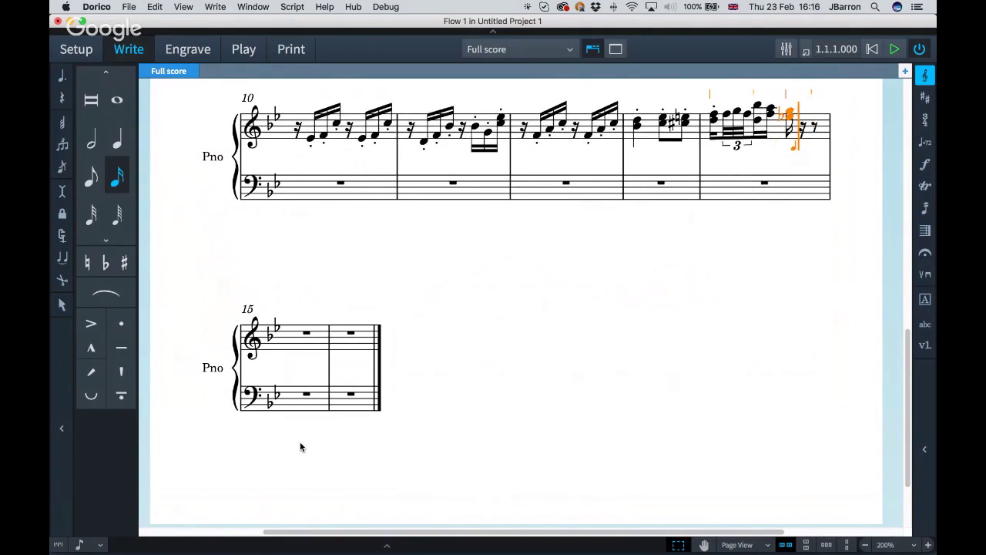
{"action": "key", "text": "f"}
{"action": "key", "text": "e"}
{"action": "key", "text": "d"}
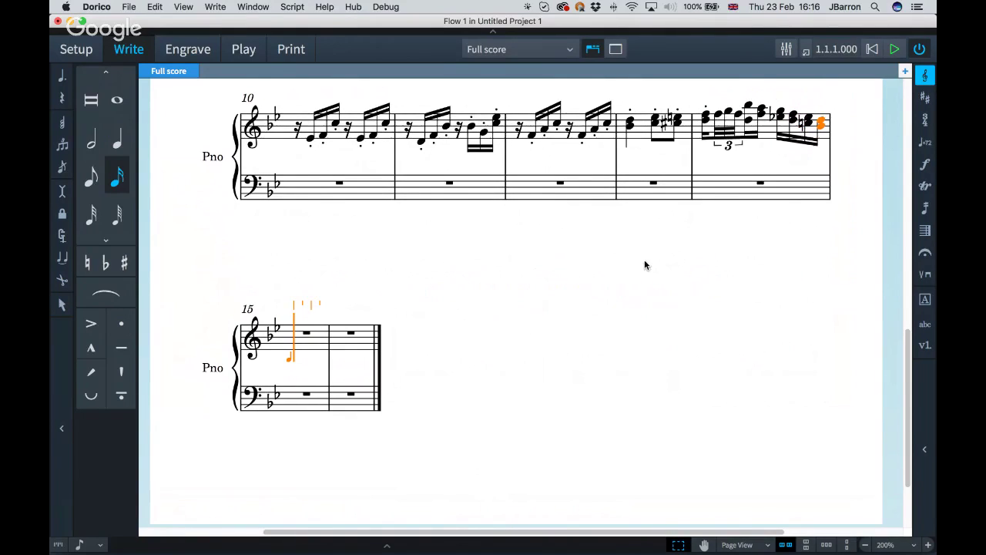
- Fill treble bar 15 with a quarter chord A–C and eighth chords B-flat–D and B-natural–D
{"action": "scroll", "coordinate": [645, 265], "scroll_direction": "right", "scroll_amount": 2}
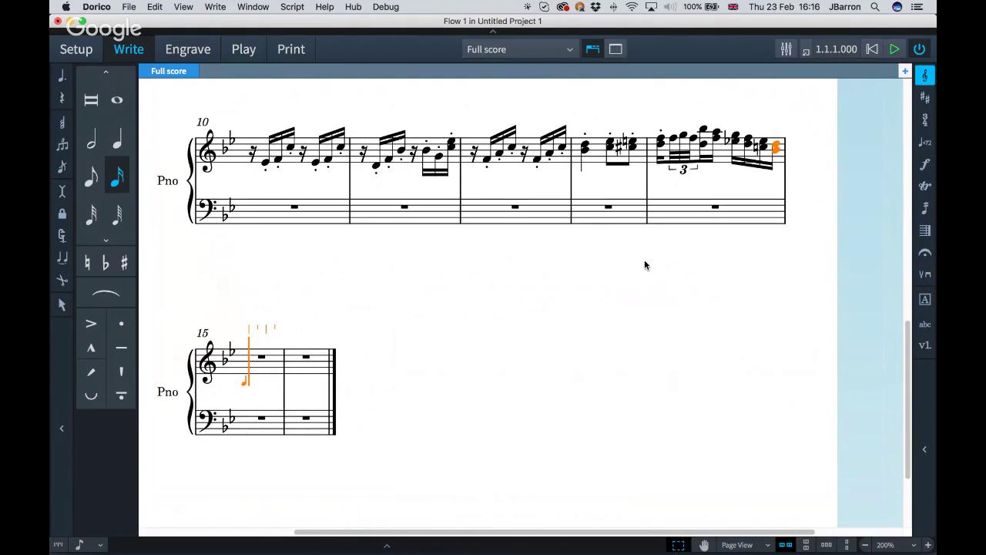
{"action": "key", "text": "6"}
{"action": "key", "text": "e"}
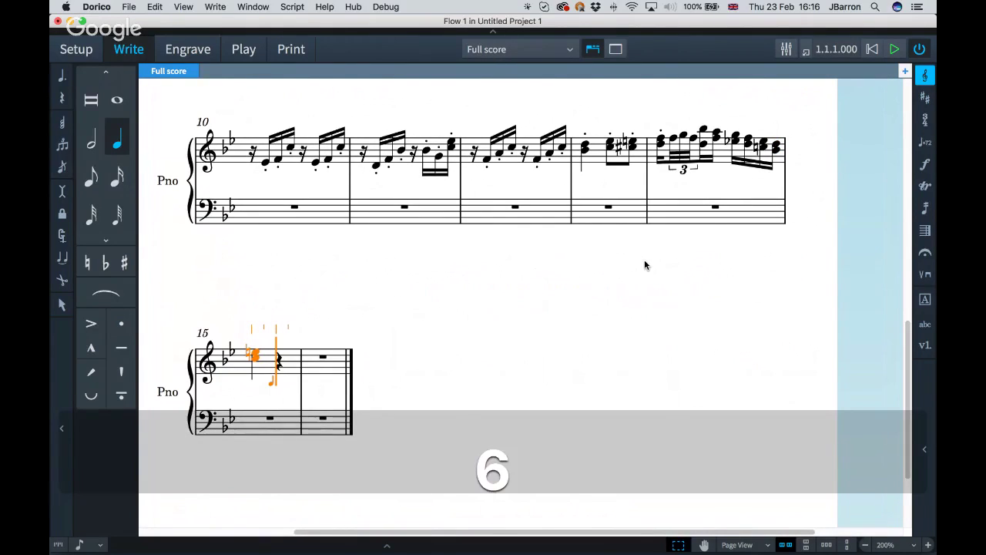
{"action": "key", "text": "super+z"}
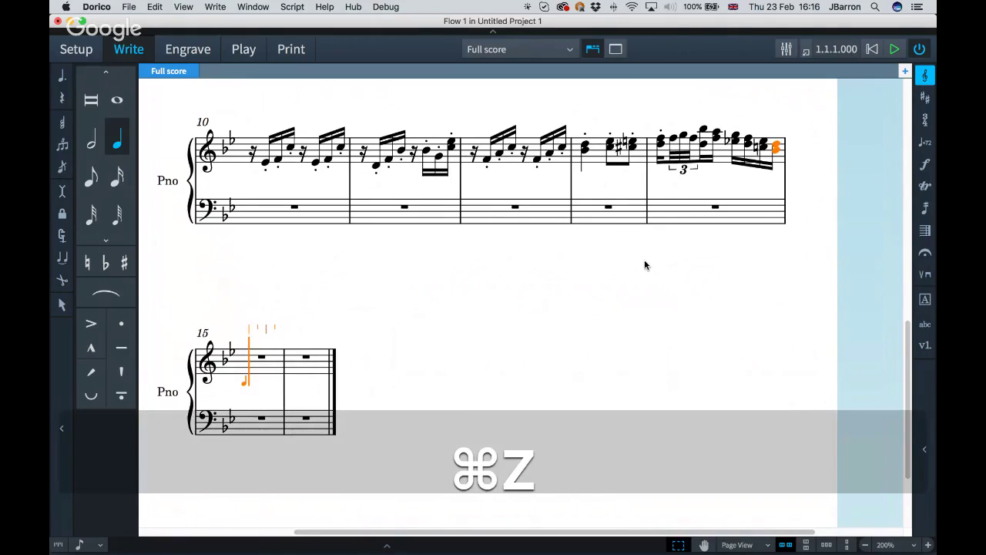
{"action": "key", "text": "b"}
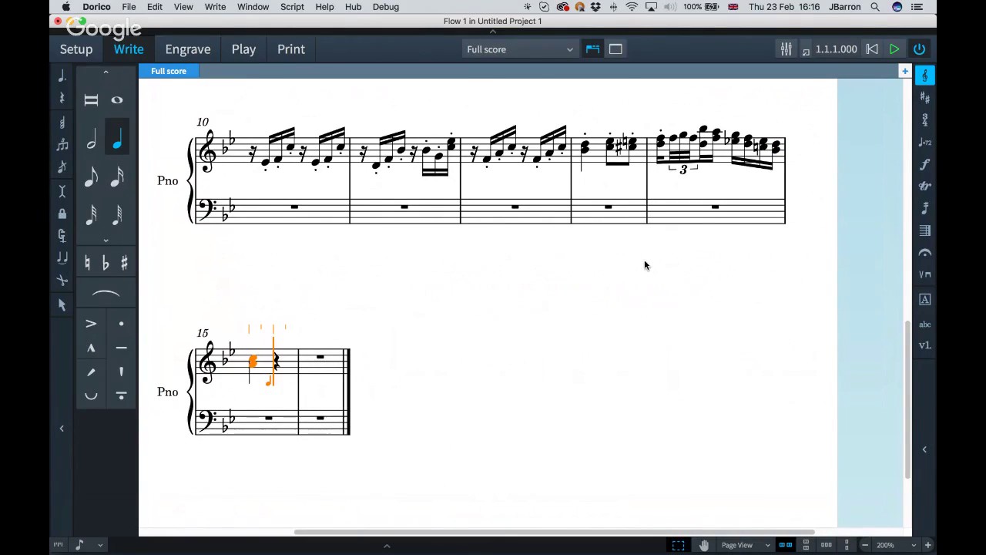
{"action": "key", "text": "5"}
{"action": "key", "text": "b"}
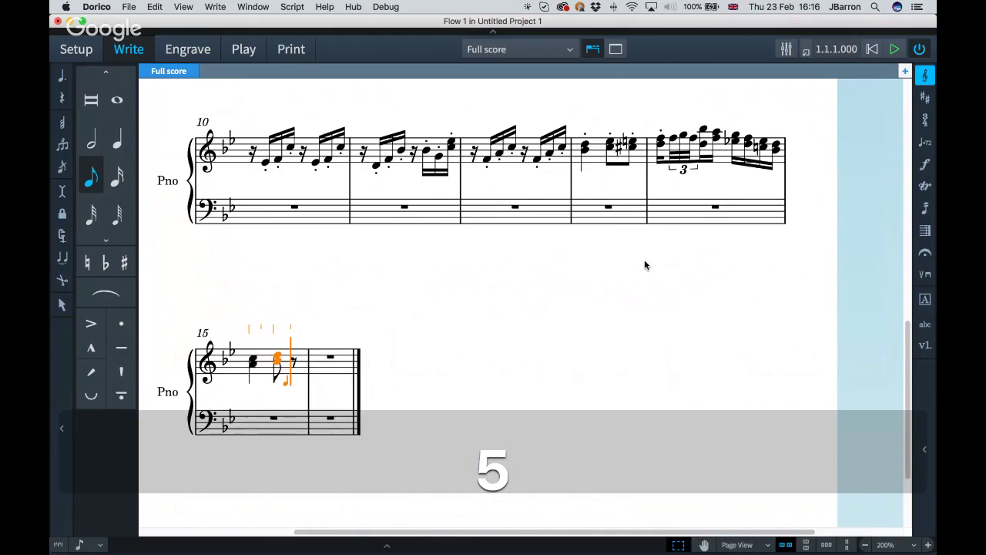
{"action": "key", "text": "b"}
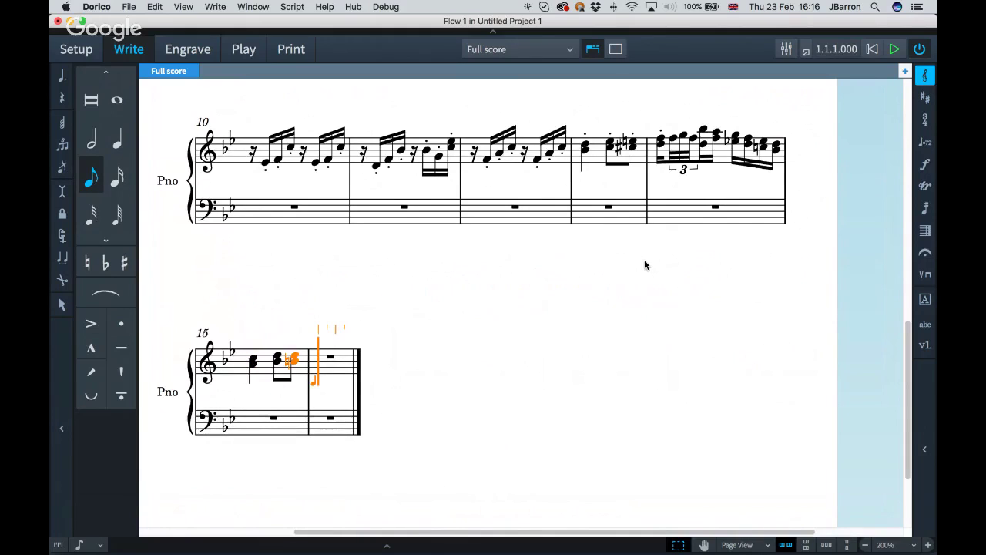
{"action": "key", "text": "super+z"}
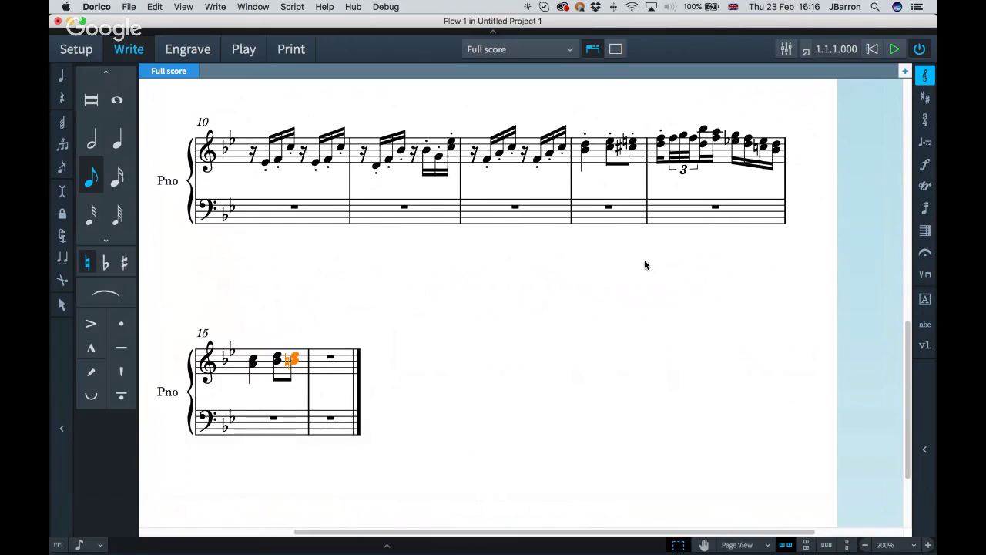
- Copy the whole treble content of bar 14 into treble bar 16
{"action": "left_click", "coordinate": [717, 154]}
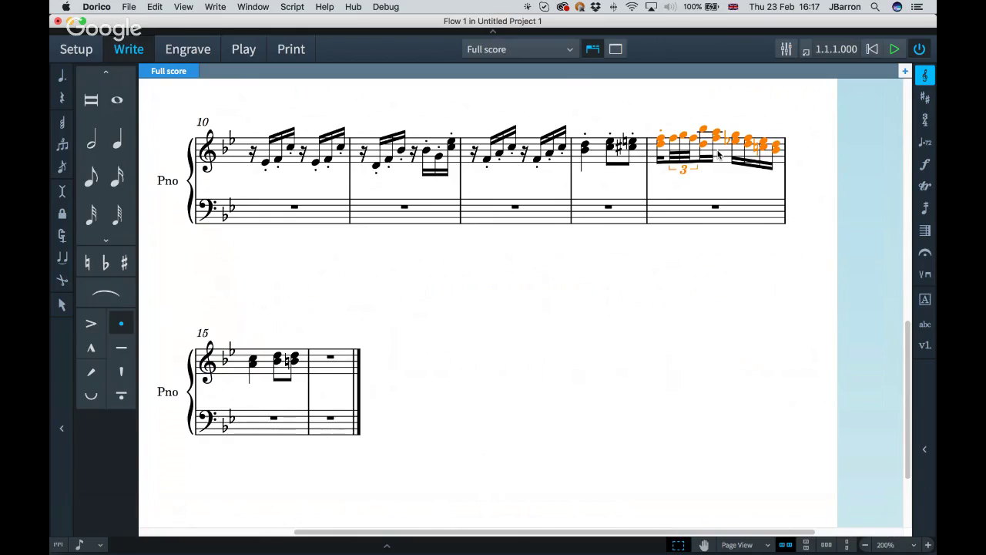
{"action": "left_click", "coordinate": [718, 178]}
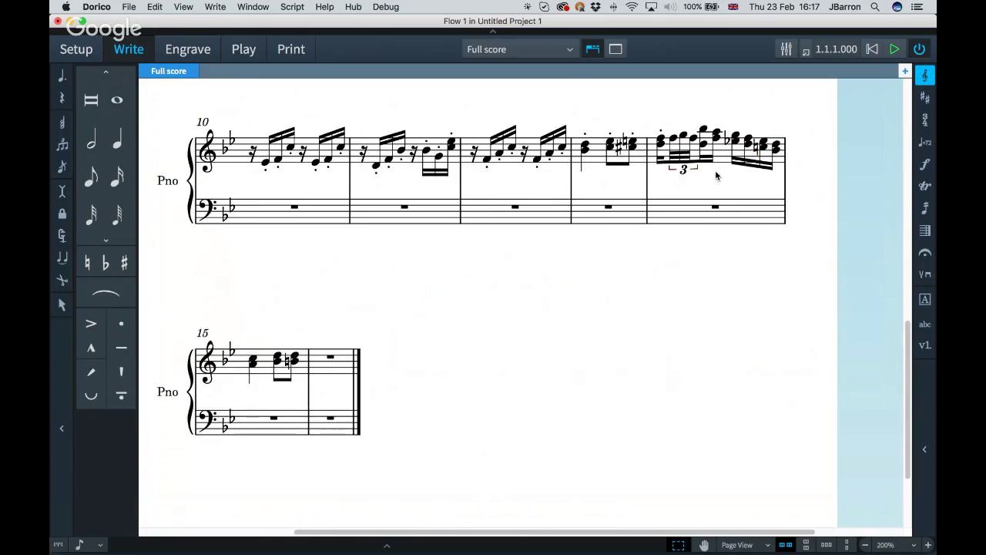
{"action": "left_click", "coordinate": [720, 156]}
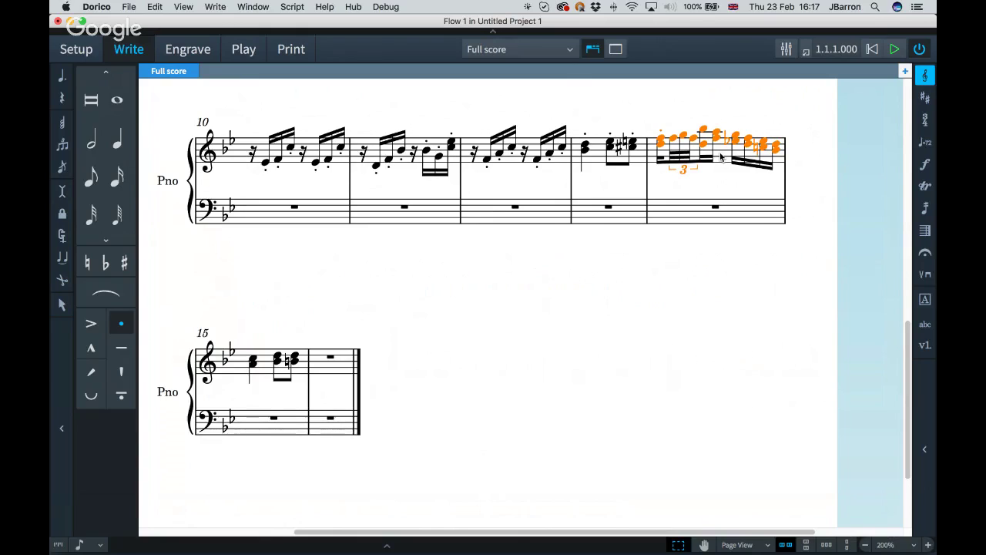
{"action": "key", "text": "alt"}
{"action": "left_click", "coordinate": [316, 369], "text": "alt"}
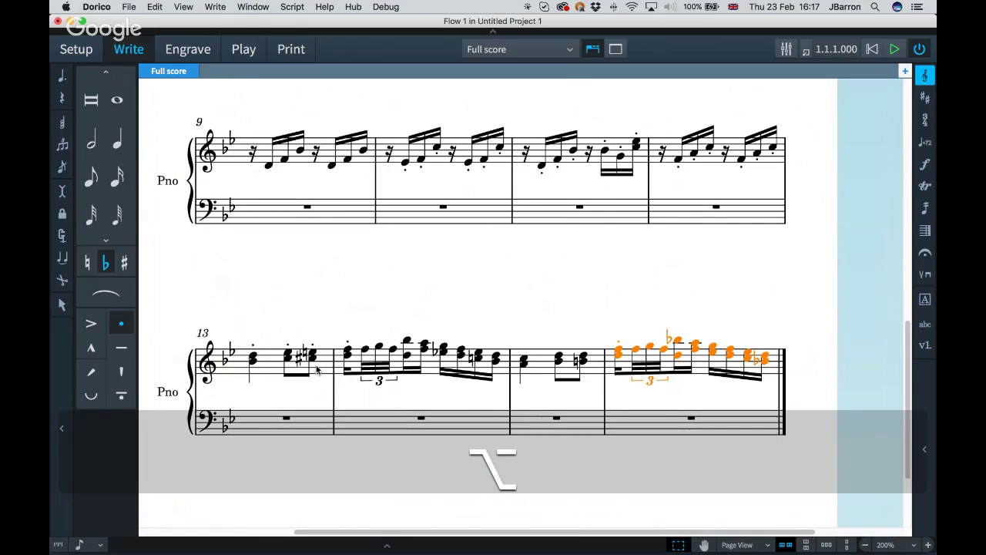
- With durations locked, repitch the start of treble bar 16 to C–E-flat, triplet E-flat, F, E-flat, and chord E-flat–C
{"action": "scroll", "coordinate": [481, 297], "scroll_direction": "down", "scroll_amount": 1}
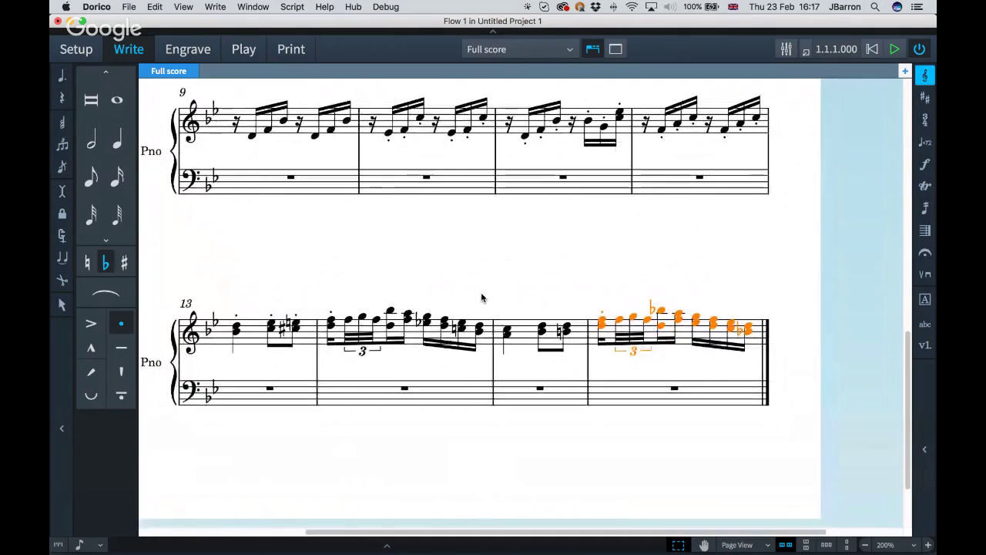
{"action": "left_click", "coordinate": [602, 324]}
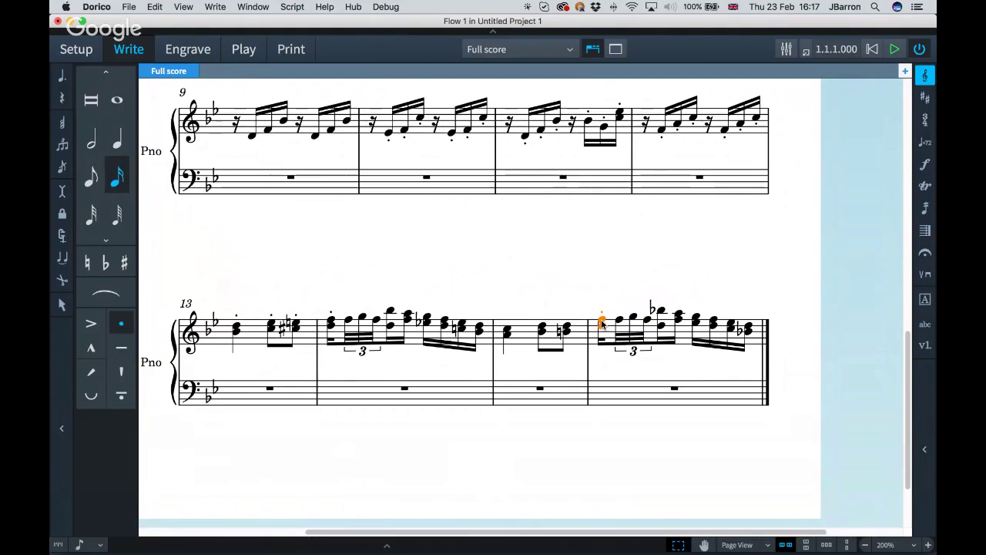
{"action": "key", "text": "Return"}
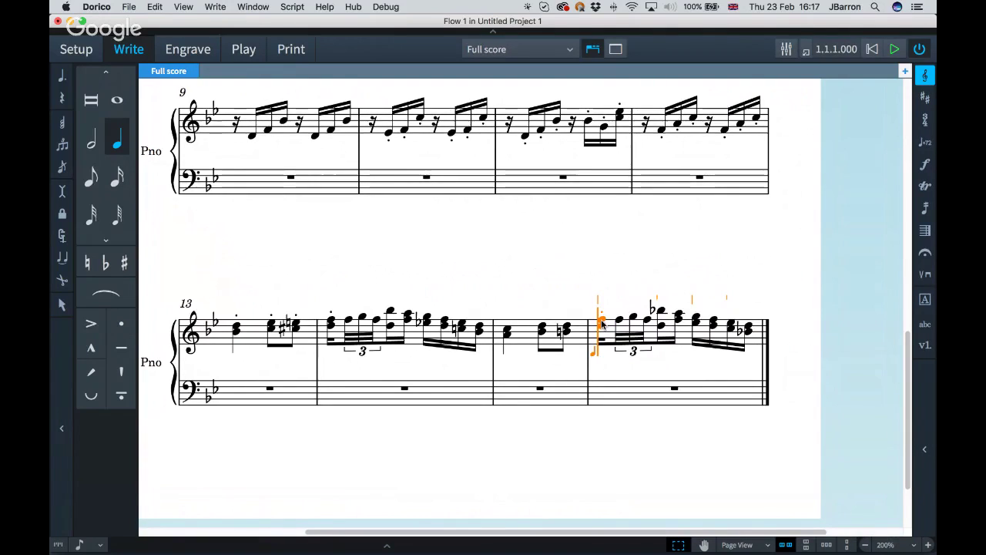
{"action": "key", "text": "l"}
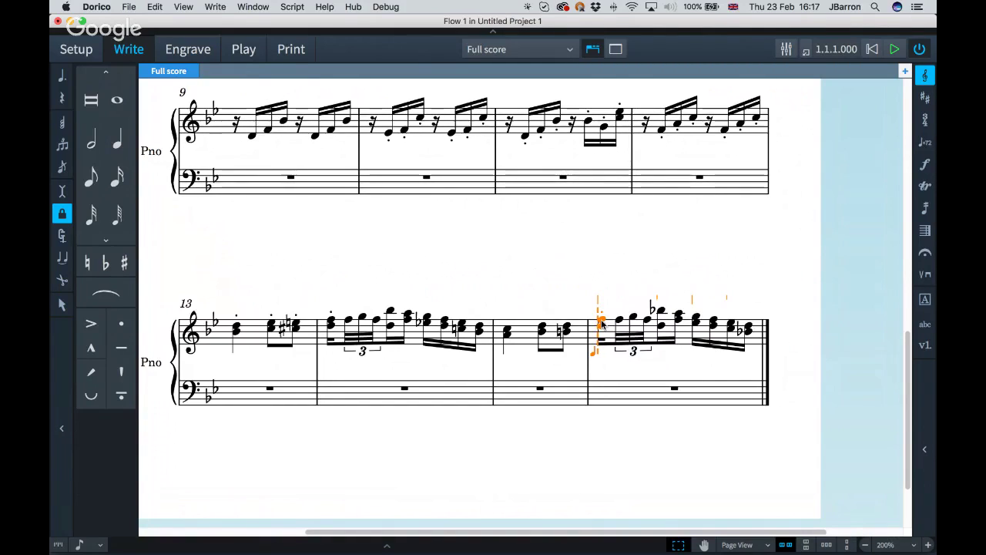
{"action": "key", "text": "Right"}
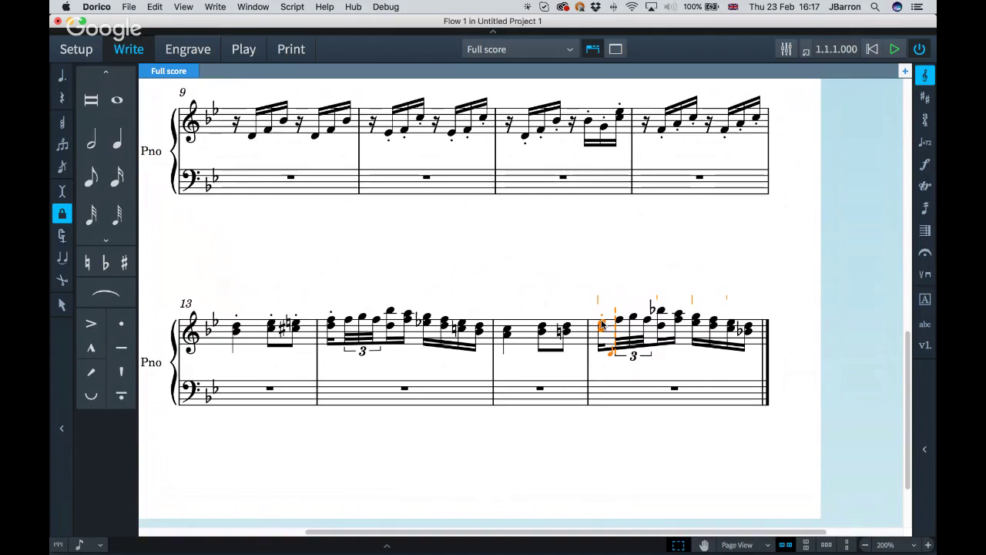
{"action": "key", "text": "Right"}
{"action": "key", "text": "Right"}
{"action": "key", "text": "Right"}
{"action": "key", "text": "Right"}
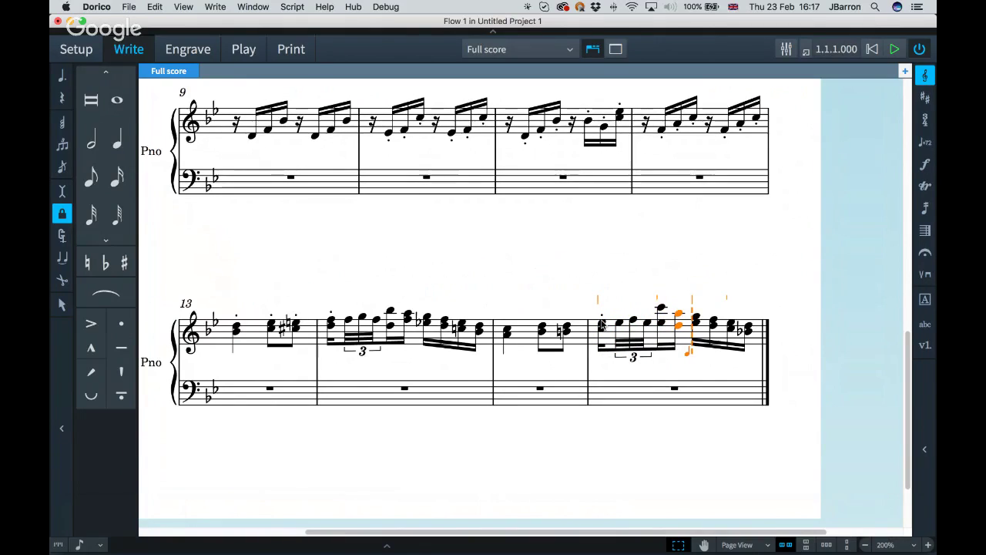
- Undo the last repitched chord and repitch the rest of treble bar 16 to D–B-flat, C–A, B-flat–G, A–F and C–E-flat
{"action": "key", "text": "super+z"}
{"action": "key", "text": "Right"}
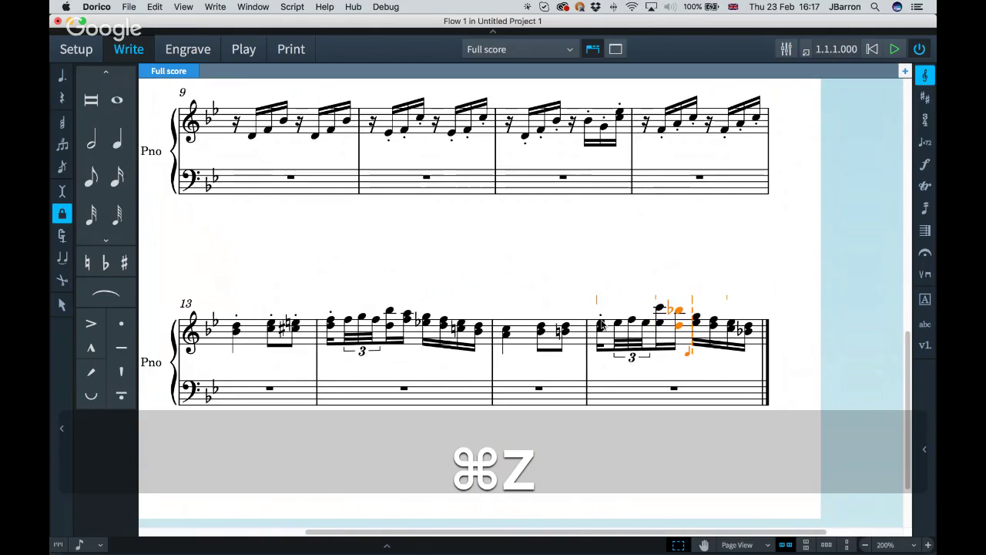
{"action": "key", "text": "Right"}
{"action": "key", "text": "Right"}
{"action": "key", "text": "Right"}
{"action": "key", "text": "Right"}
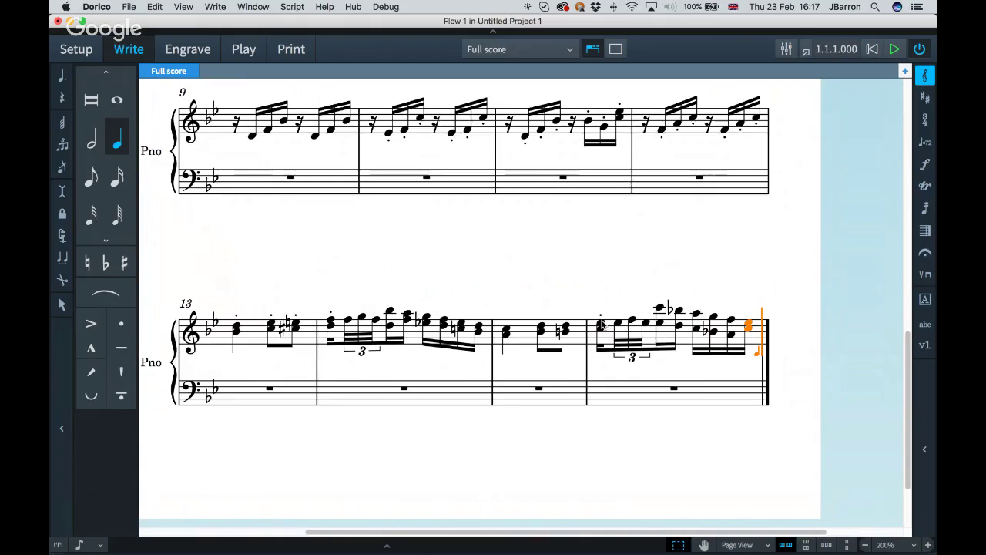
{"action": "key", "text": "super+z"}
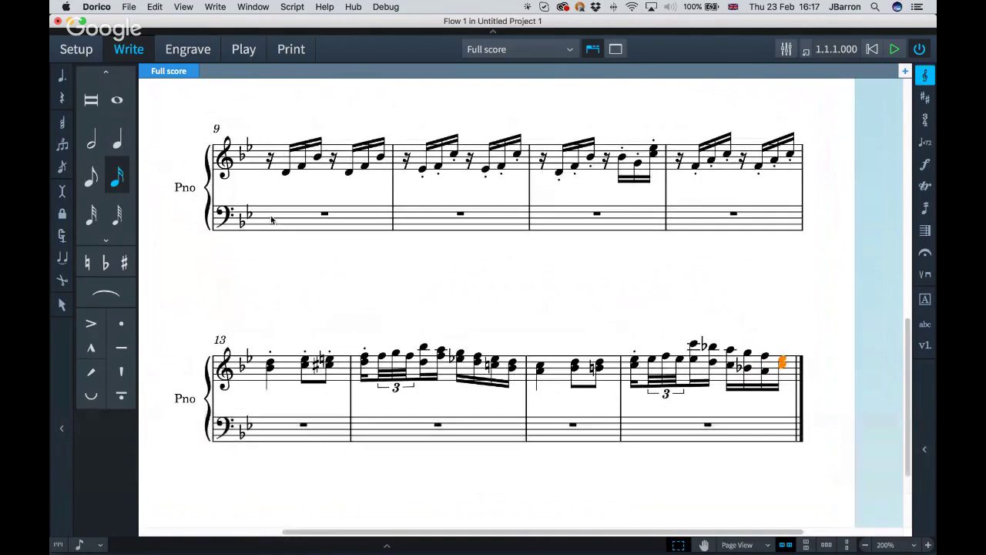
- Enter bass bars 9–10 in eighths: a B-flat octave, rest, low B-flat, rest, and A, rest, A, rest
{"action": "double_click", "coordinate": [268, 219]}
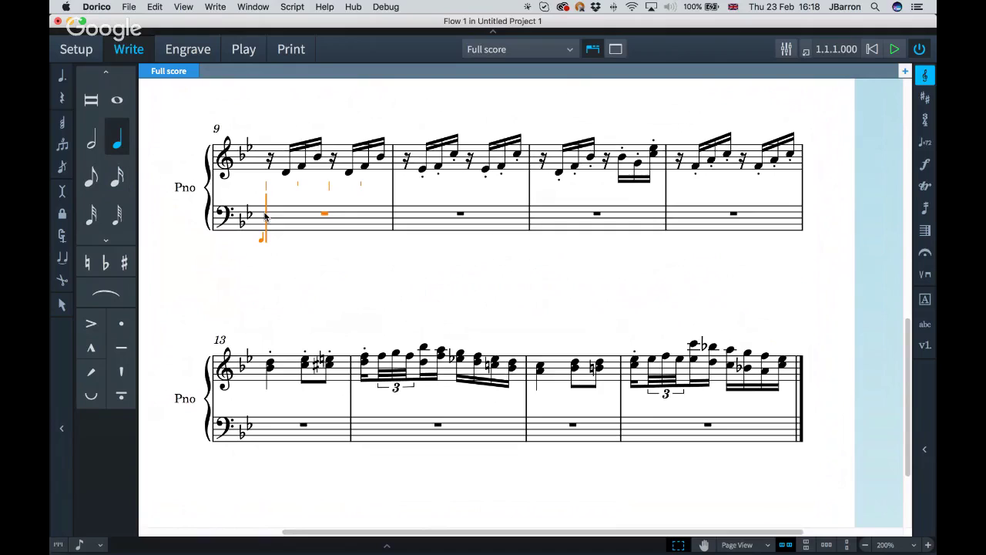
{"action": "key", "text": "5"}
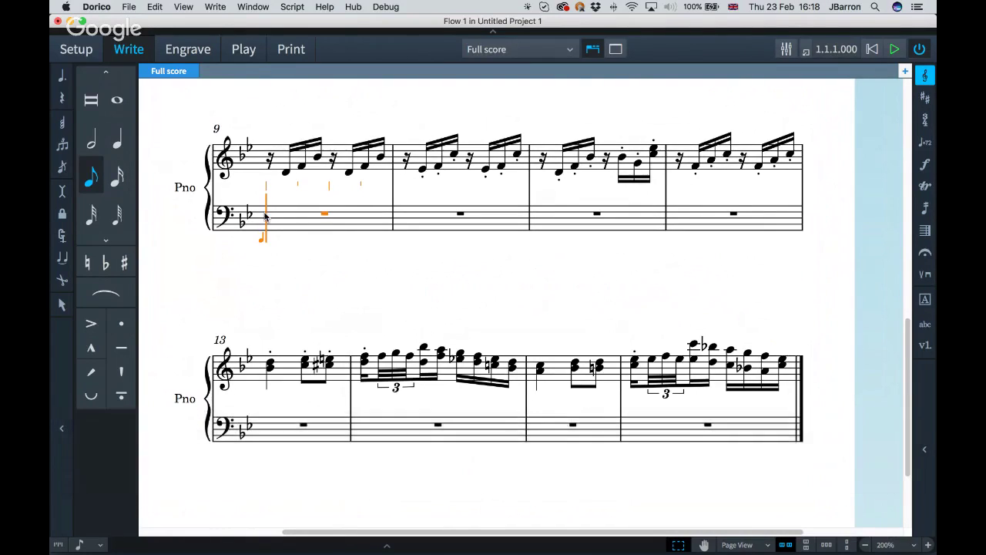
{"action": "left_click", "coordinate": [265, 218]}
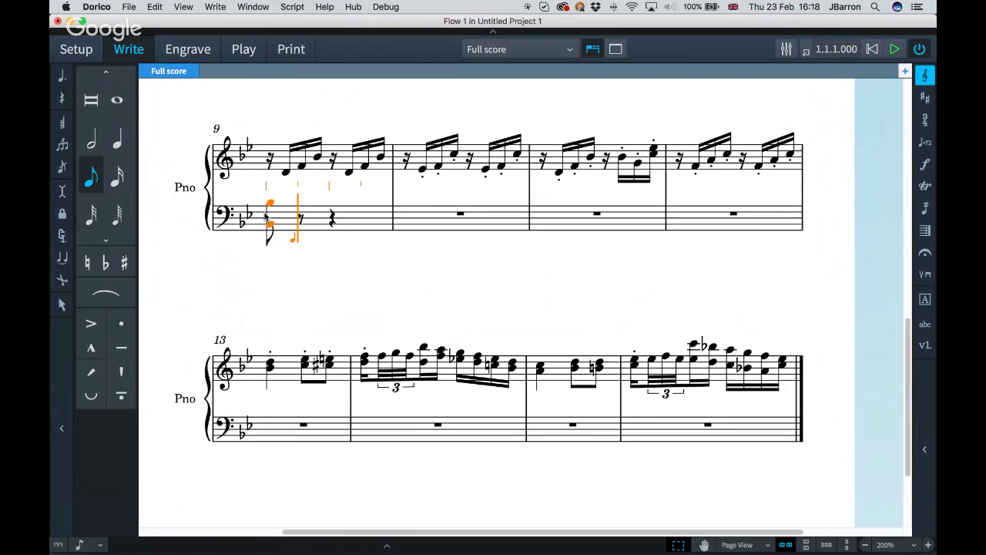
{"action": "key", "text": "space"}
{"action": "key", "text": "space"}
{"action": "key", "text": "space"}
{"action": "key", "text": "space"}
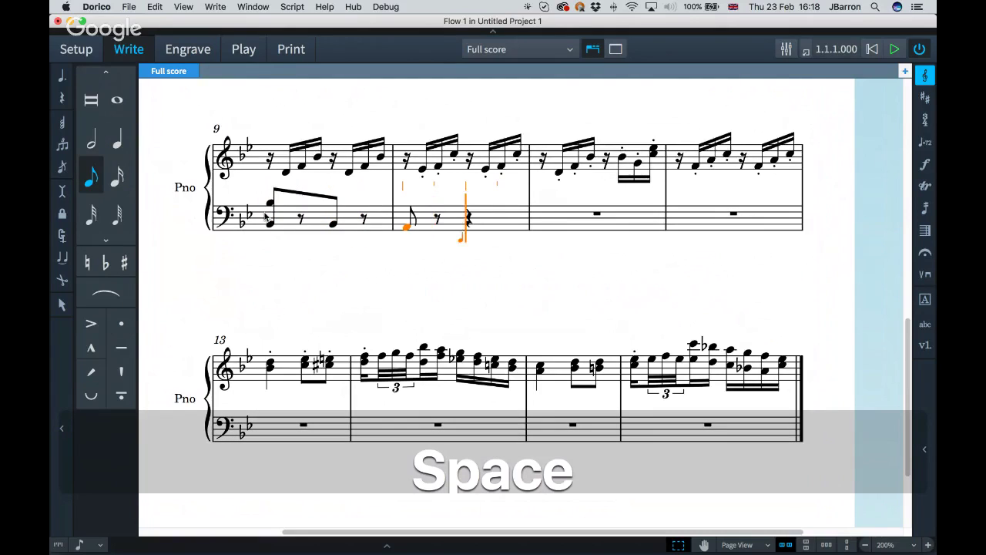
{"action": "key", "text": "space"}
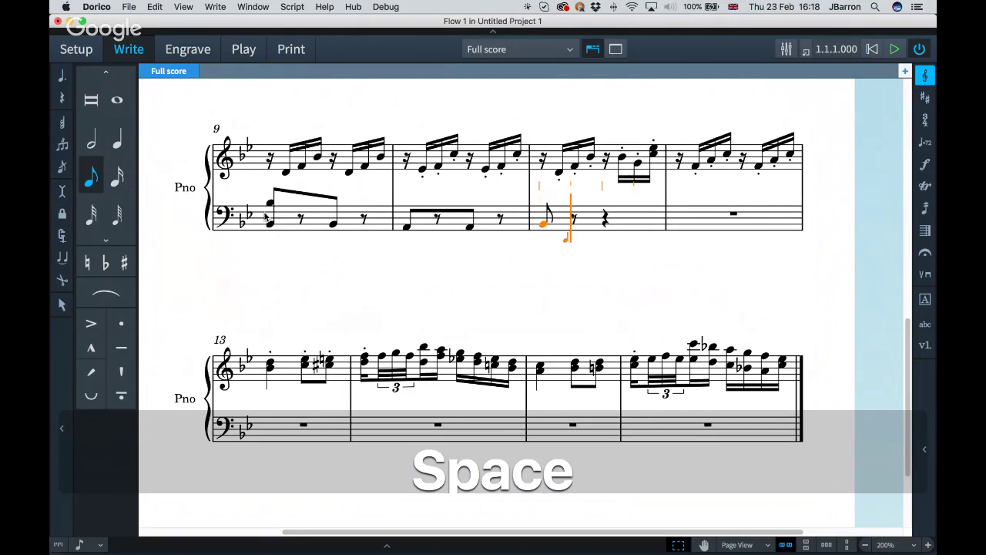
- Fill bass bars 11–12 with eighths: B-flat, rest, G, E-flat, and F, rest, low F, rest
{"action": "key", "text": "space"}
{"action": "key", "text": "space"}
{"action": "key", "text": "space"}
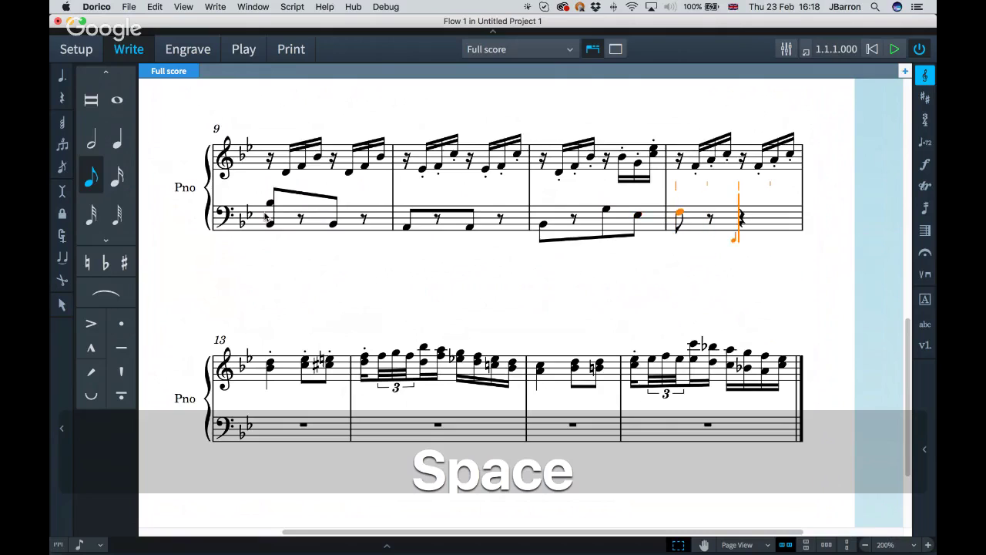
{"action": "key", "text": "space"}
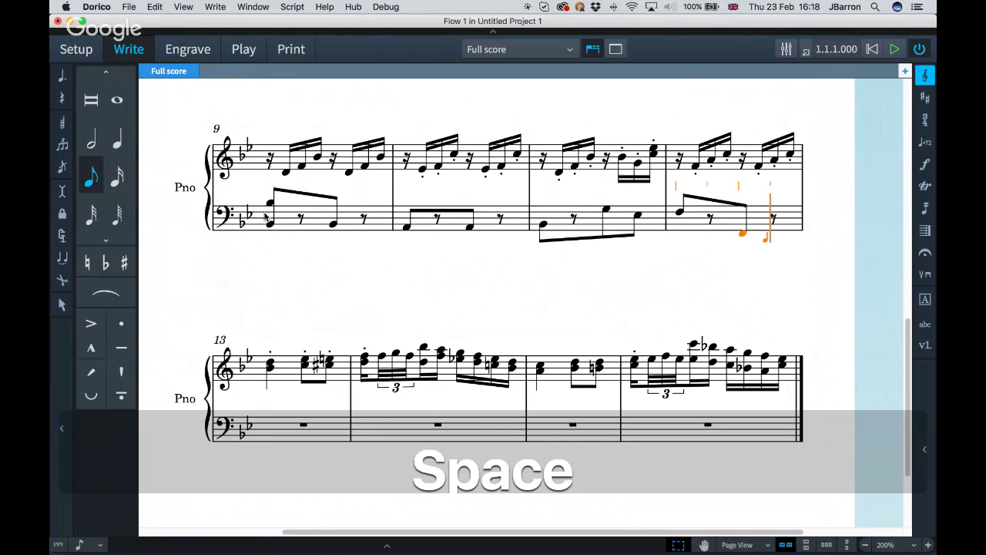
{"action": "key", "text": "space"}
- Fill bass bars 13–16 with sixteenths: alternating B-flat octaves, low B-flat plus seven high, alternating F octaves, low F plus seven high
{"action": "key", "text": "4"}
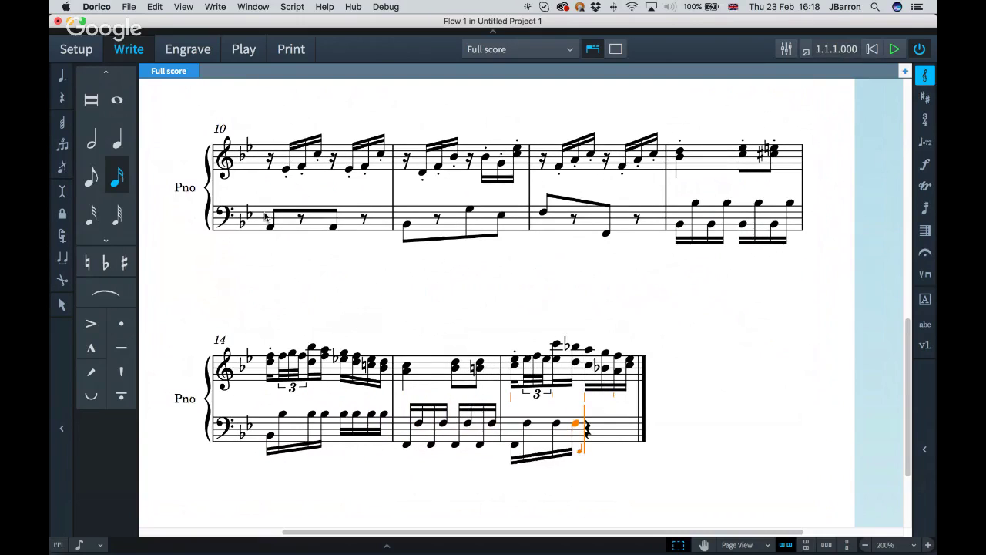
{"action": "key", "text": "e"}
{"action": "key", "text": "e"}
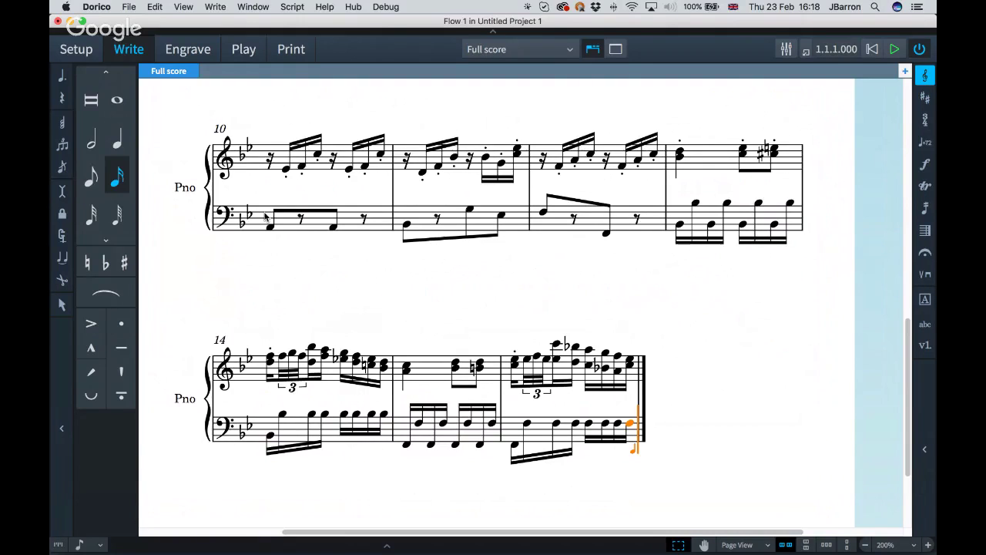
{"action": "key", "text": "Escape"}
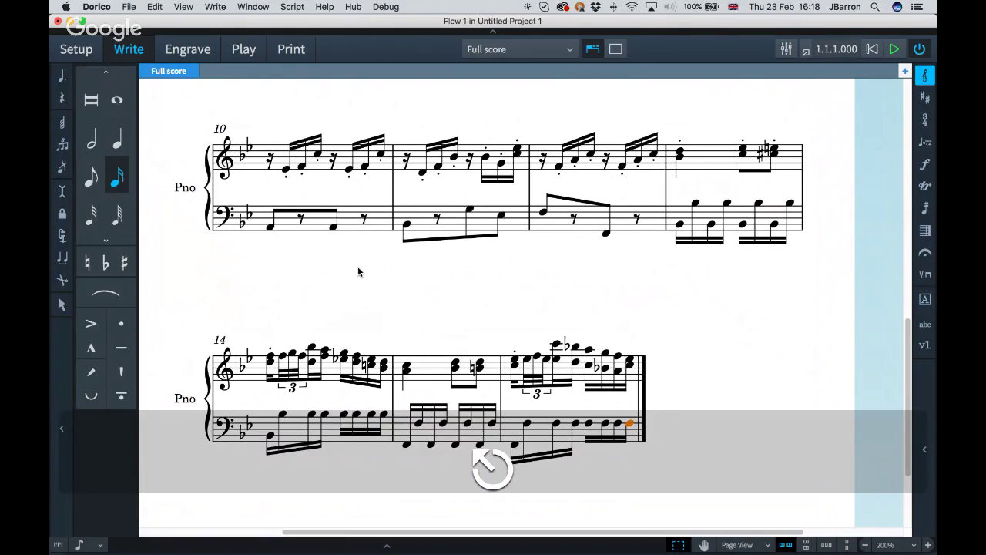
- Save the project on the Desktop as voi
{"action": "key", "text": "super+s"}
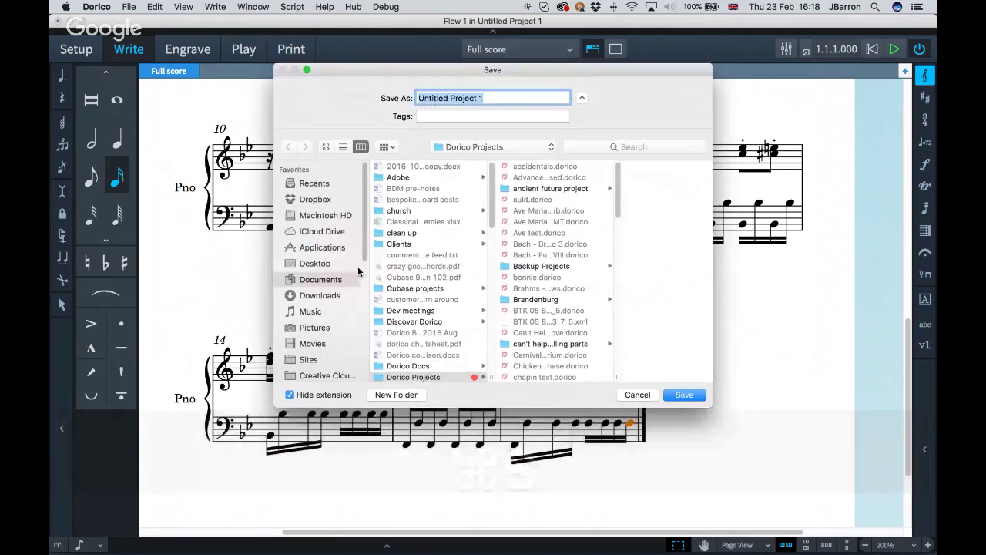
{"action": "key", "text": "super+d"}
{"action": "type", "text": "voi"}
{"action": "key", "text": "Return"}
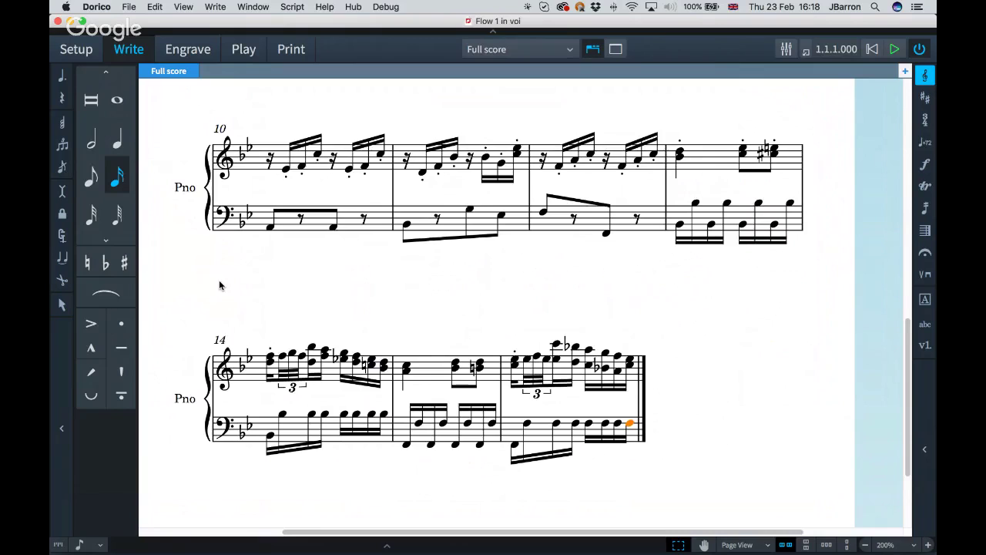
- Add staccato to all the treble notes of bar 9
{"action": "scroll", "coordinate": [219, 285], "scroll_direction": "up", "scroll_amount": 5}
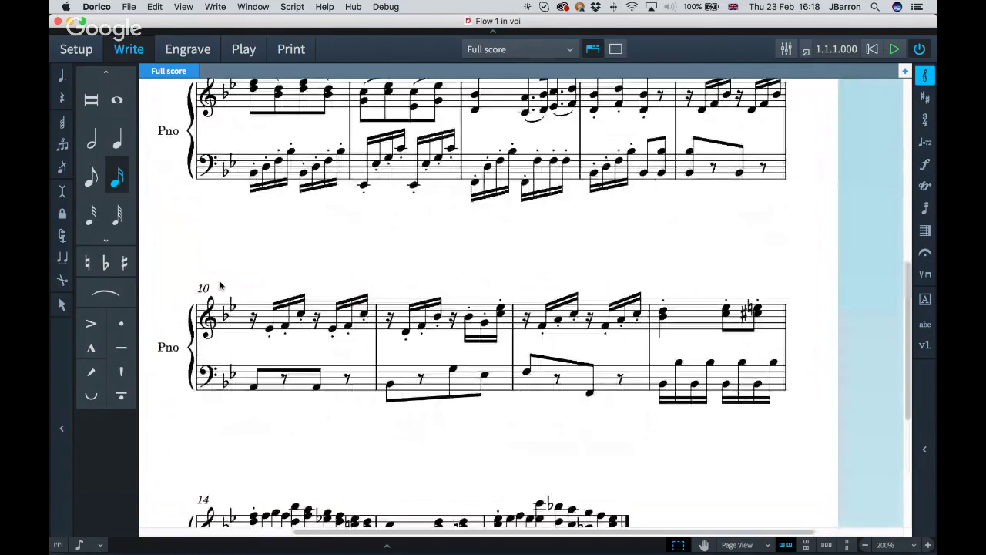
{"action": "scroll", "coordinate": [444, 254], "scroll_direction": "up", "scroll_amount": 1}
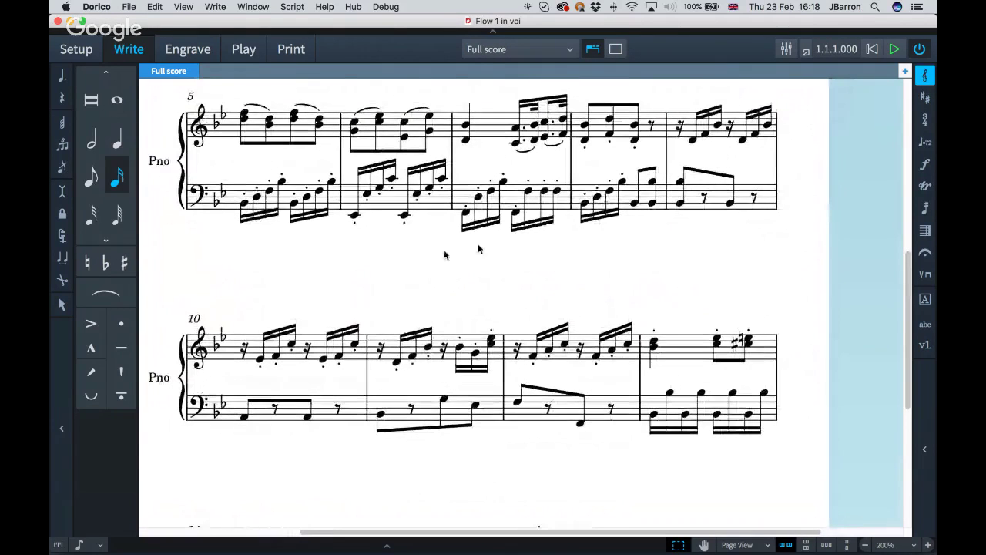
{"action": "left_click", "coordinate": [721, 136]}
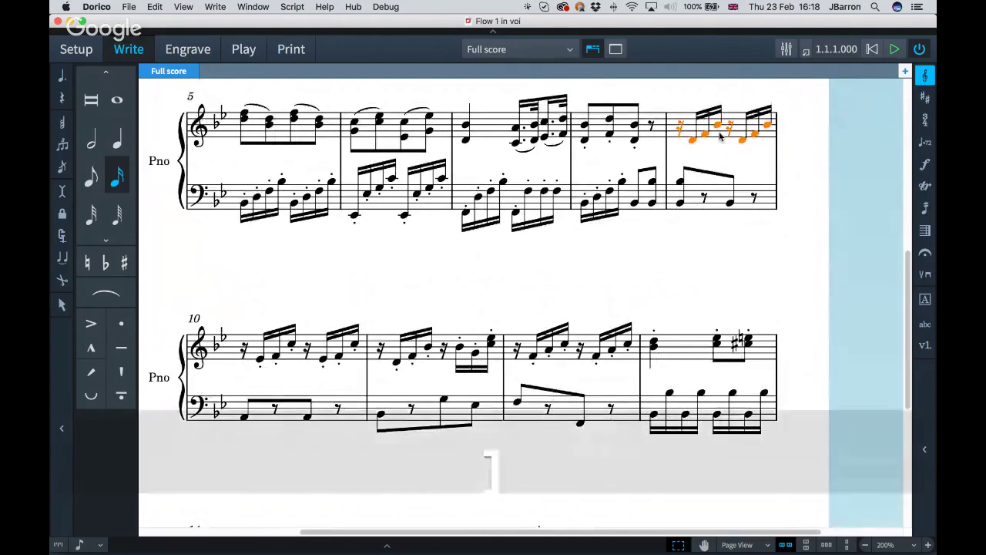
{"action": "key", "text": "bracketright"}
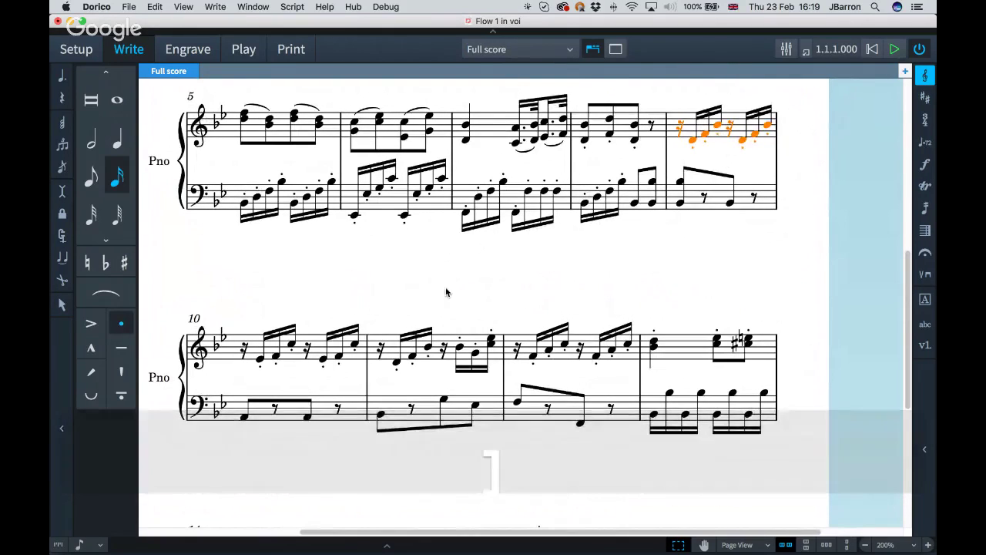
- Remove the staccatos from the treble chords of bar 13 and from the first chords of bars 14 and 16
{"action": "scroll", "coordinate": [445, 291], "scroll_direction": "down", "scroll_amount": 2}
{"action": "scroll", "coordinate": [445, 291], "scroll_direction": "down", "scroll_amount": 3}
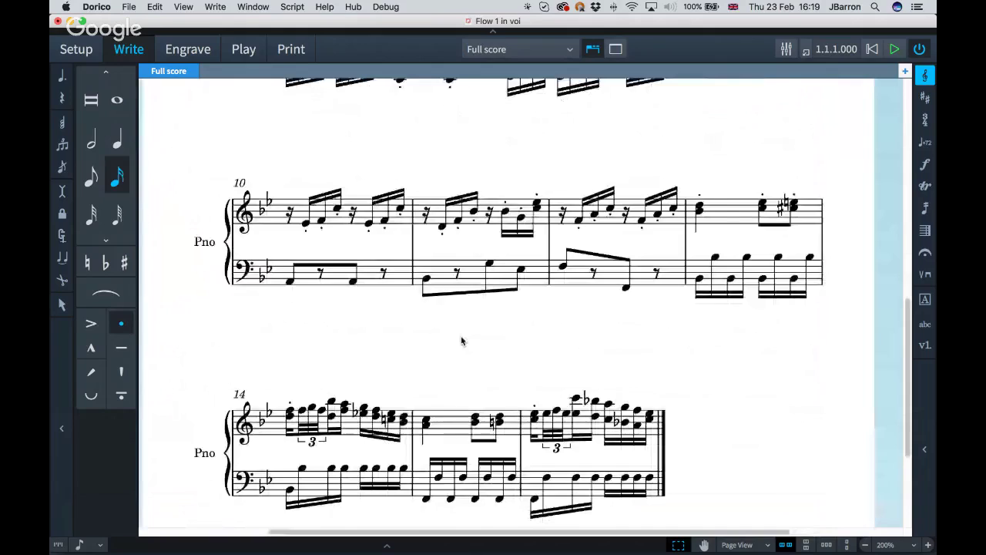
{"action": "left_click", "coordinate": [701, 208]}
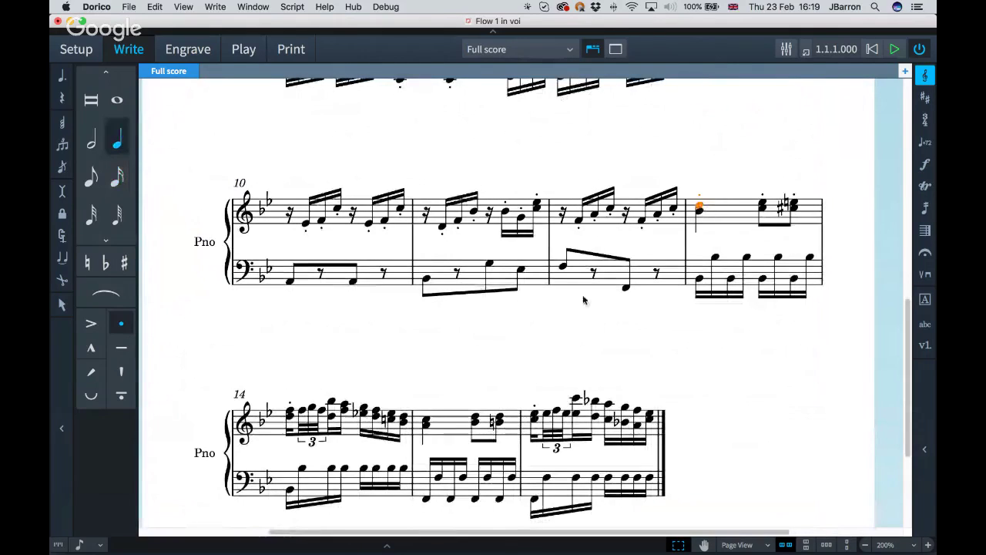
{"action": "left_click", "coordinate": [290, 412], "text": "shift"}
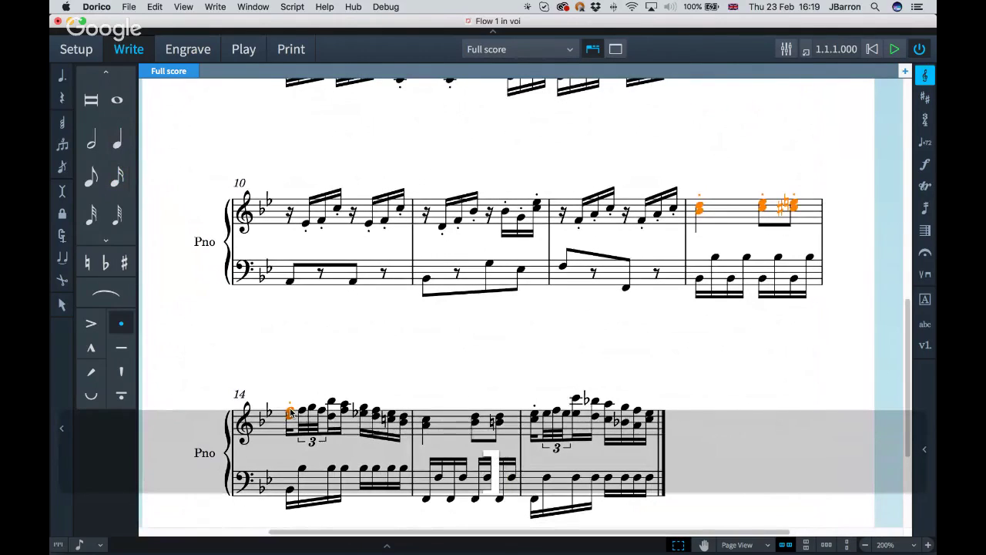
{"action": "left_click", "coordinate": [534, 414]}
{"action": "key", "text": "]"}
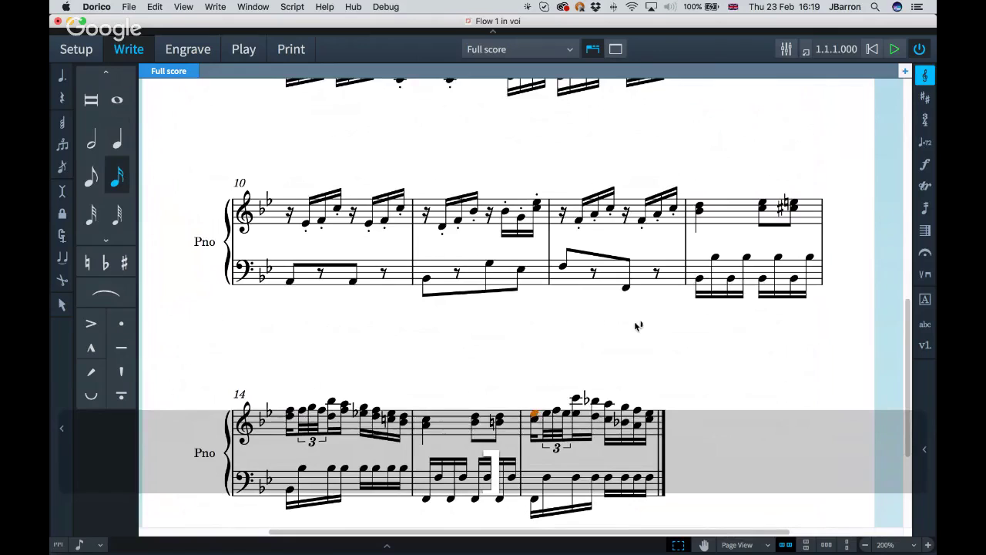
- Slur treble bar 13's first chord to bar 14's first chord, and bar 14's first triplet note to the D–B-flat chord
{"action": "left_click", "coordinate": [700, 208]}
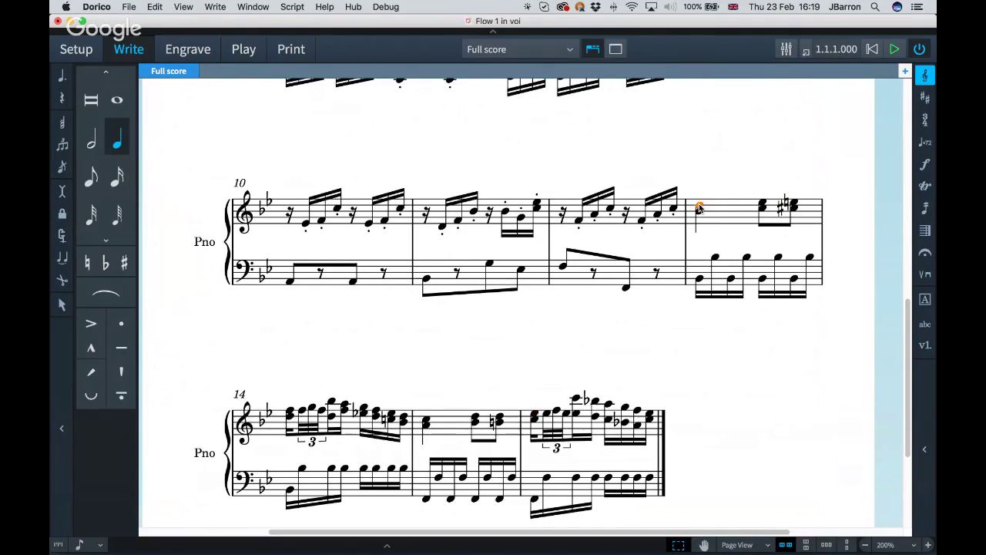
{"action": "left_click", "coordinate": [290, 412], "text": "super"}
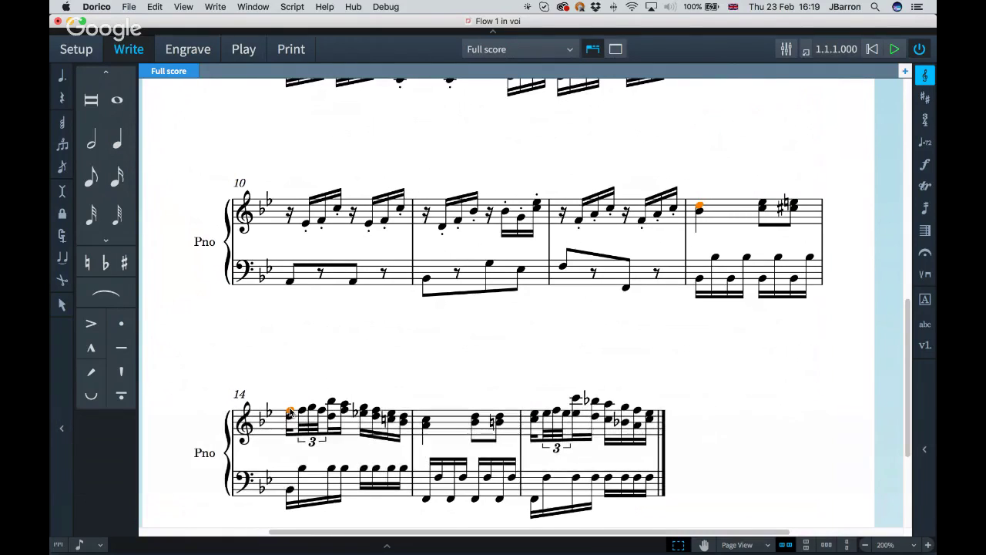
{"action": "key", "text": "s"}
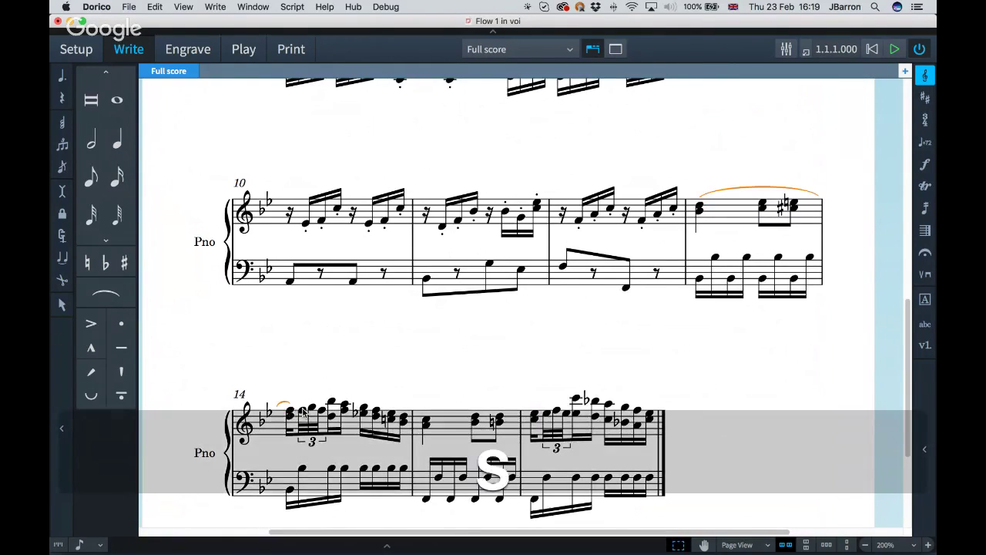
{"action": "left_click", "coordinate": [303, 412]}
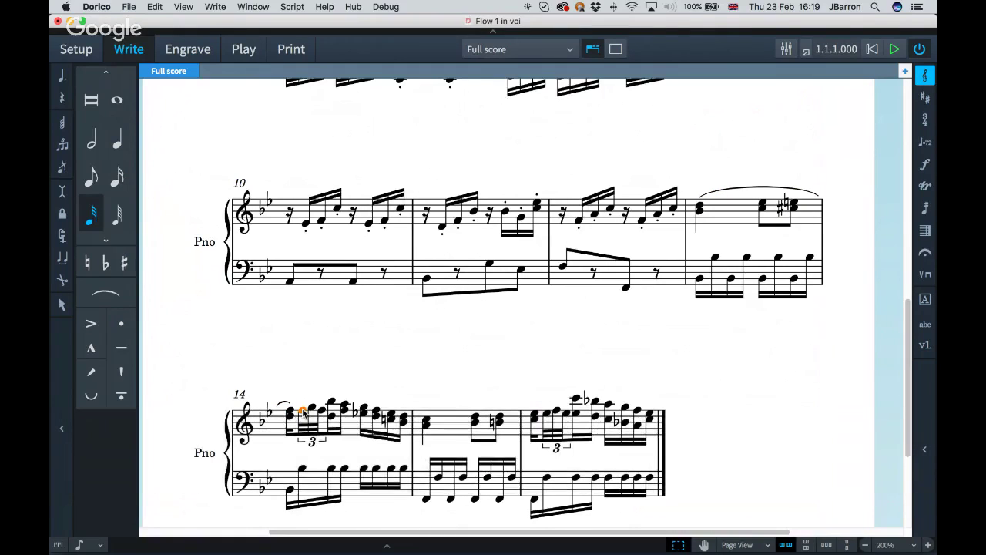
{"action": "left_click", "coordinate": [336, 403], "text": "super"}
{"action": "key", "text": "s"}
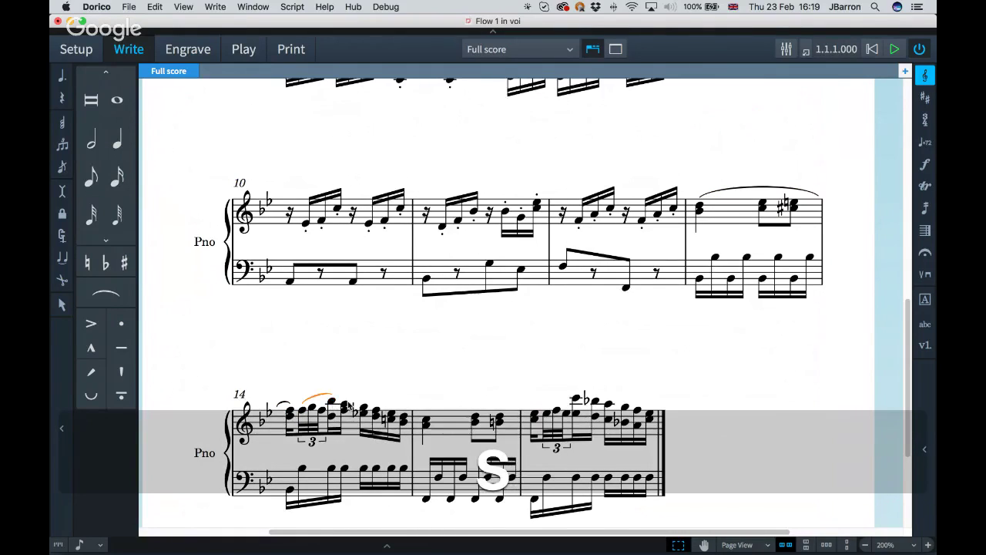
- Add staccato to the last five treble chords of bar 14
{"action": "left_click", "coordinate": [345, 404]}
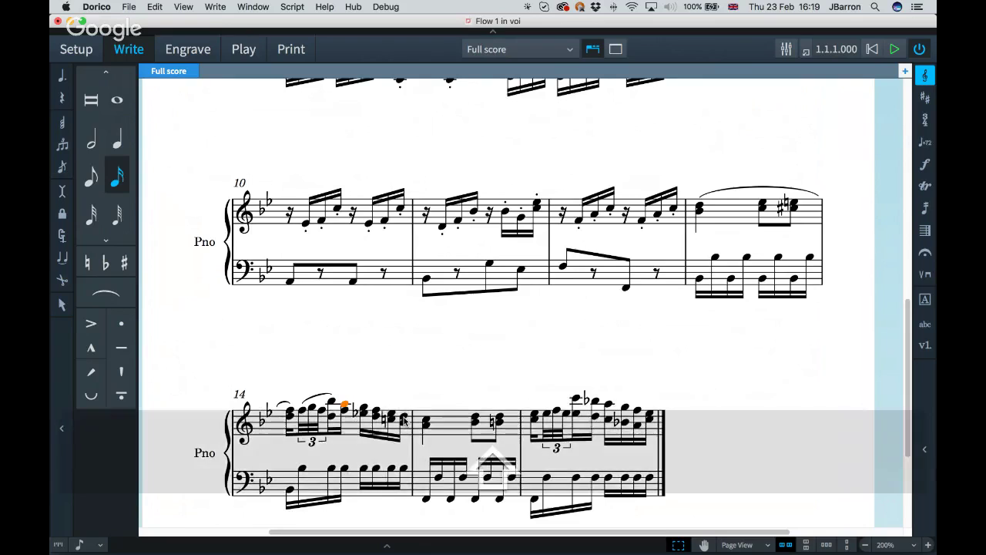
{"action": "left_click", "coordinate": [402, 421], "text": "shift"}
{"action": "key", "text": "["}
- Slur treble bar 15's first chord to bar 16's first chord, and bar 16's first triplet note to the chord right after the triplet
{"action": "scroll", "coordinate": [416, 378], "scroll_direction": "down", "scroll_amount": 2}
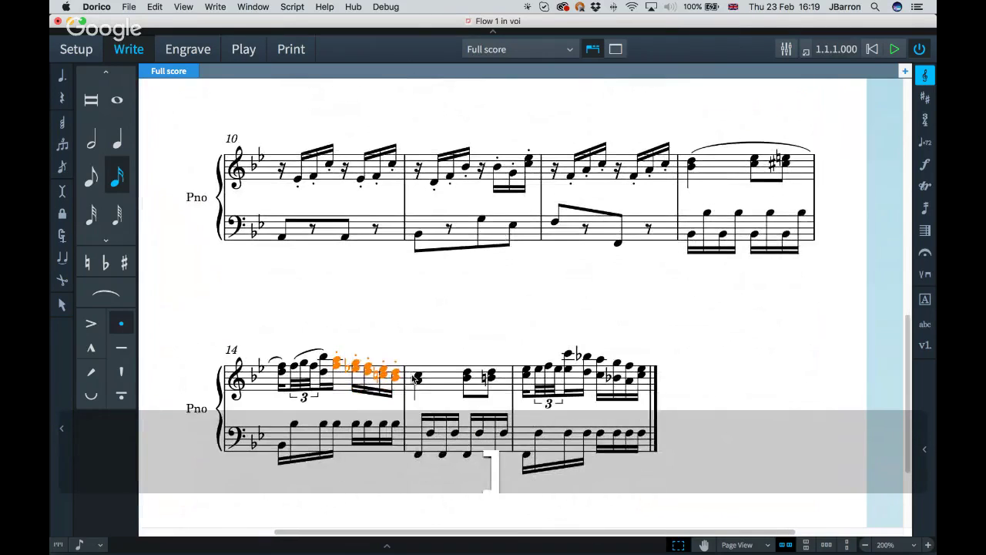
{"action": "scroll", "coordinate": [416, 377], "scroll_direction": "down", "scroll_amount": 1}
{"action": "left_click", "coordinate": [416, 360]}
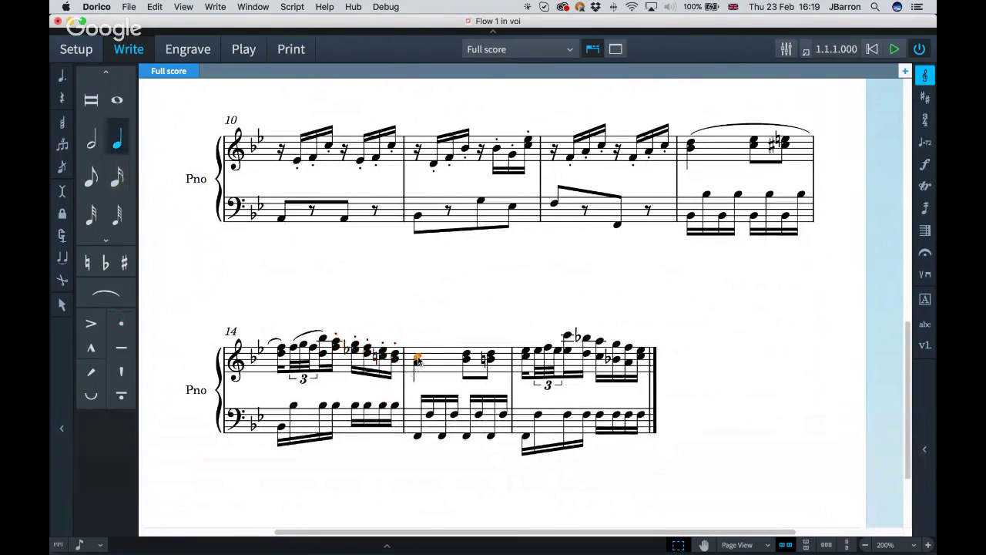
{"action": "left_click", "coordinate": [525, 351], "text": "super"}
{"action": "key", "text": "s"}
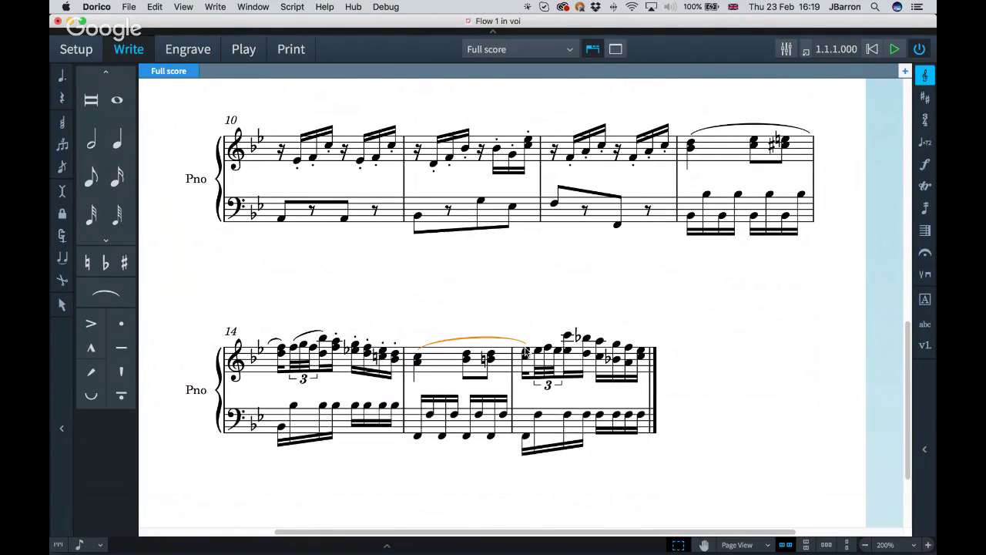
{"action": "left_click", "coordinate": [537, 351]}
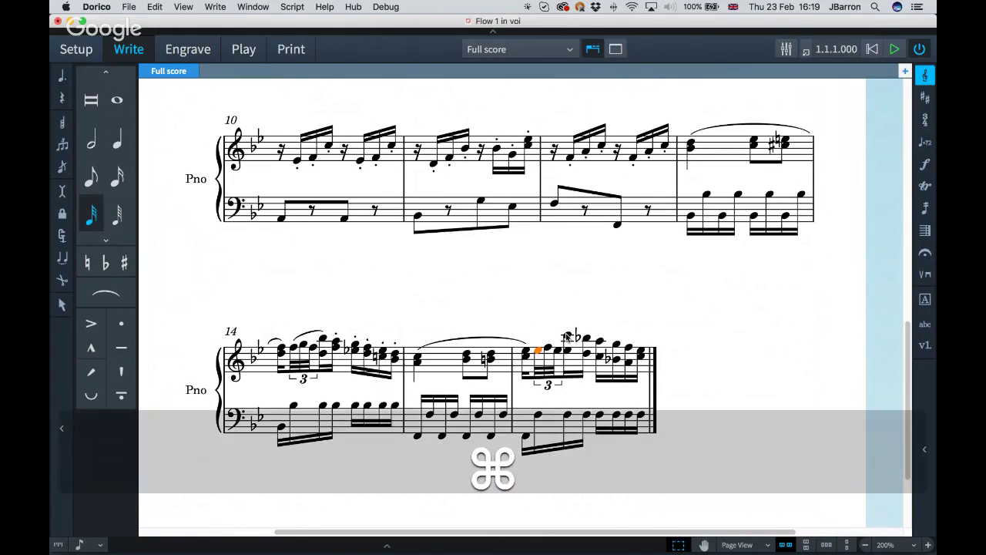
{"action": "left_click", "coordinate": [566, 336], "text": "super"}
{"action": "key", "text": "s"}
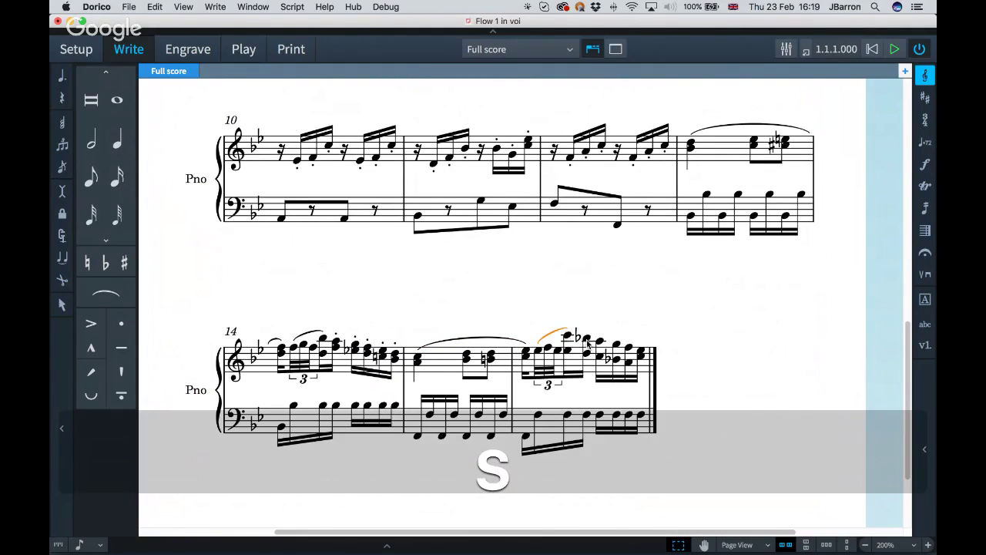
- Add staccato to the last five treble chords of bar 16 and clear the selection
{"action": "left_click", "coordinate": [587, 342]}
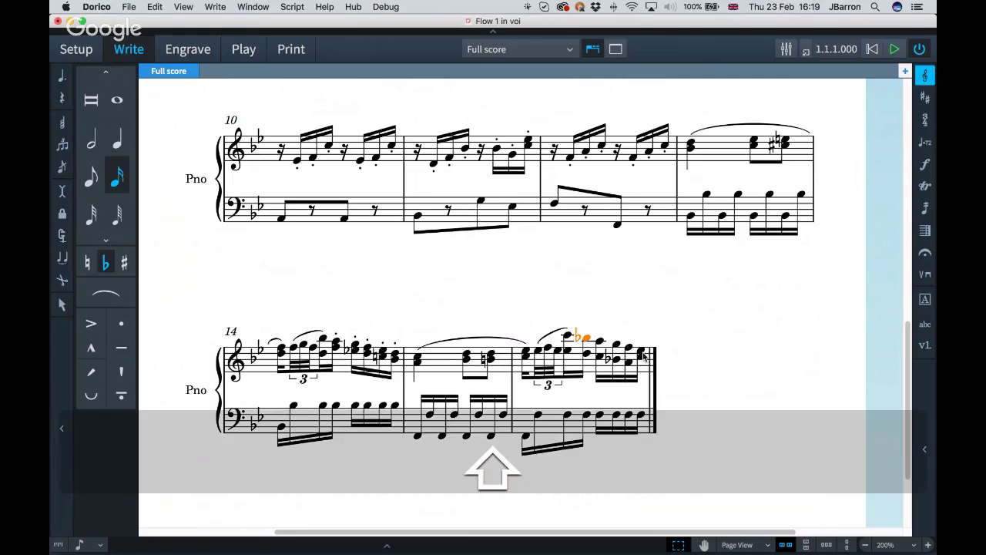
{"action": "left_click", "coordinate": [644, 356], "text": "shift"}
{"action": "key", "text": "bracketright"}
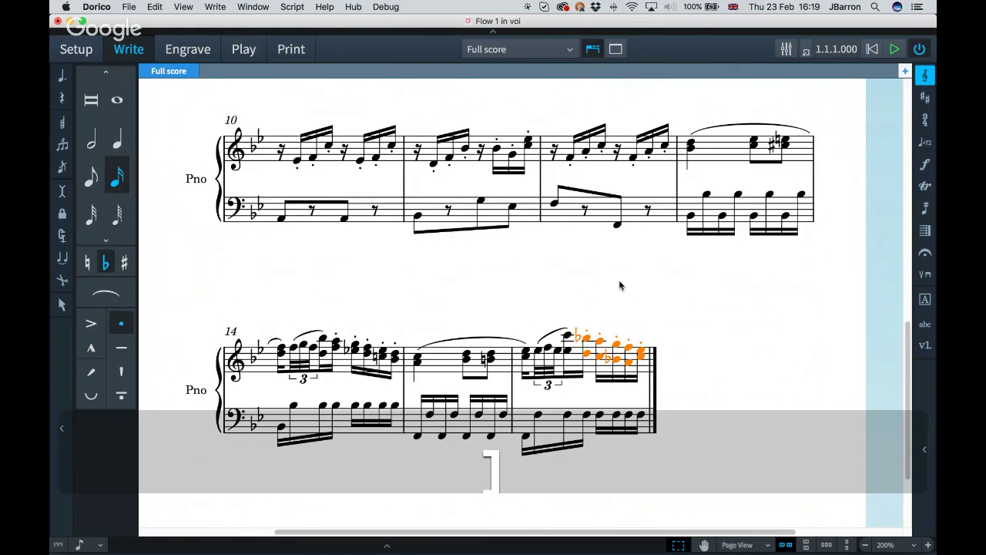
{"action": "scroll", "coordinate": [620, 285], "scroll_direction": "down", "scroll_amount": 2}
{"action": "scroll", "coordinate": [620, 285], "scroll_direction": "down", "scroll_amount": 3}
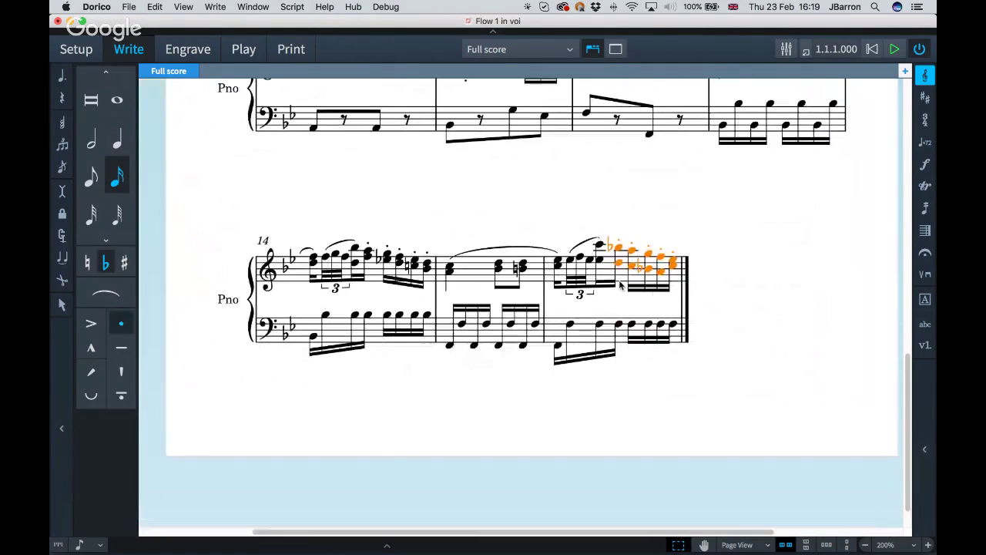
{"action": "left_click", "coordinate": [519, 198]}
- Add a Soprano solo player in Setup mode and place it above the piano in the player order
{"action": "scroll", "coordinate": [520, 198], "scroll_direction": "up", "scroll_amount": 3}
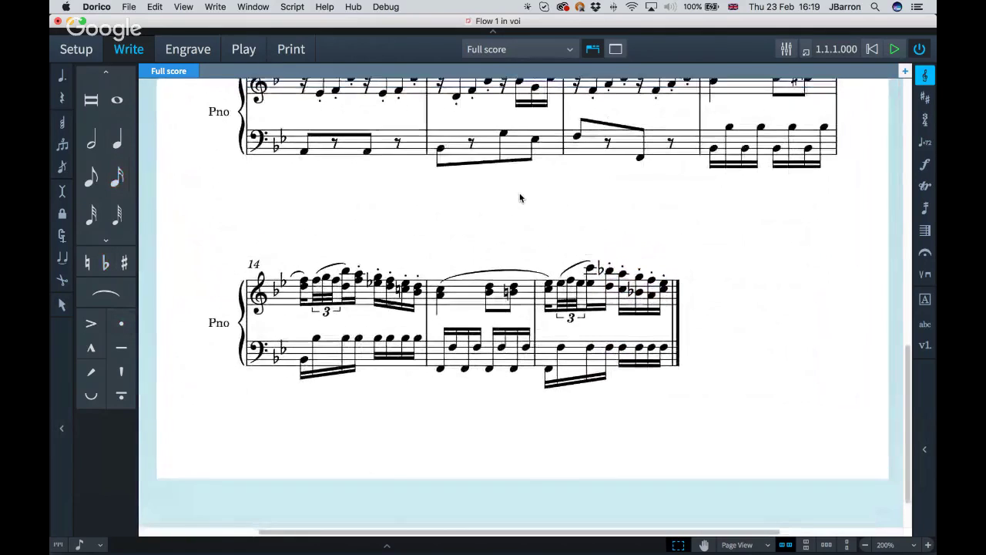
{"action": "scroll", "coordinate": [520, 198], "scroll_direction": "up", "scroll_amount": 2}
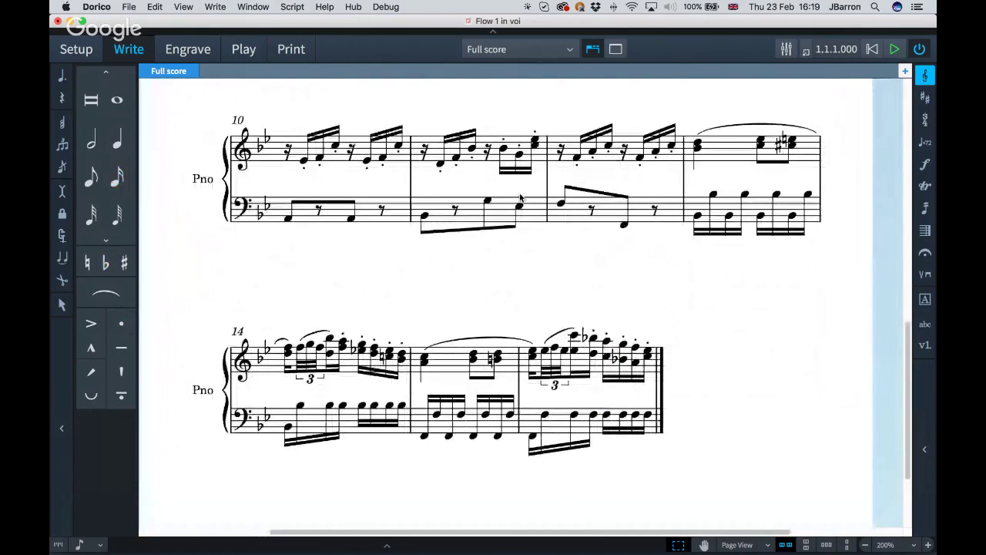
{"action": "scroll", "coordinate": [520, 198], "scroll_direction": "up", "scroll_amount": 3}
{"action": "scroll", "coordinate": [519, 198], "scroll_direction": "up", "scroll_amount": 6}
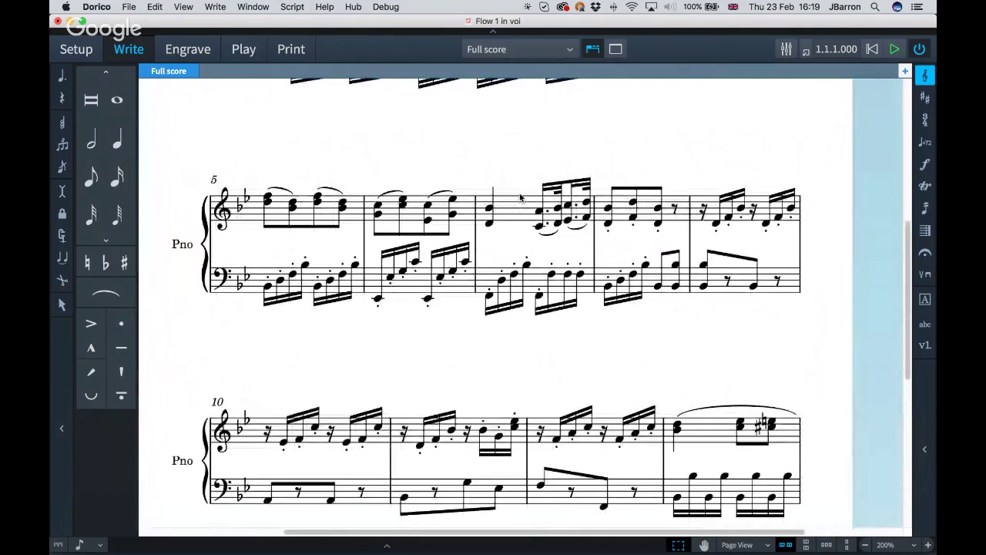
{"action": "key", "text": "super+1"}
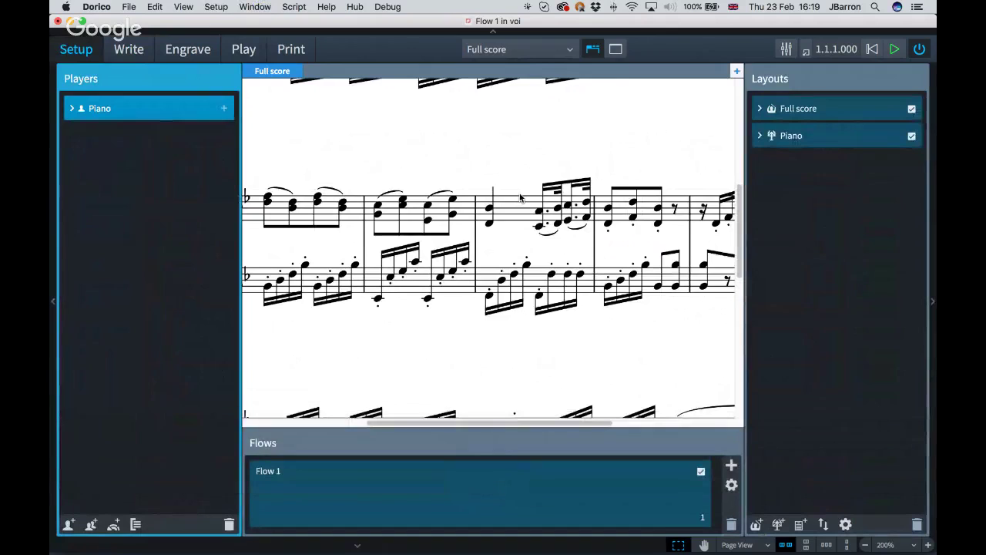
{"action": "key", "text": "shift+p"}
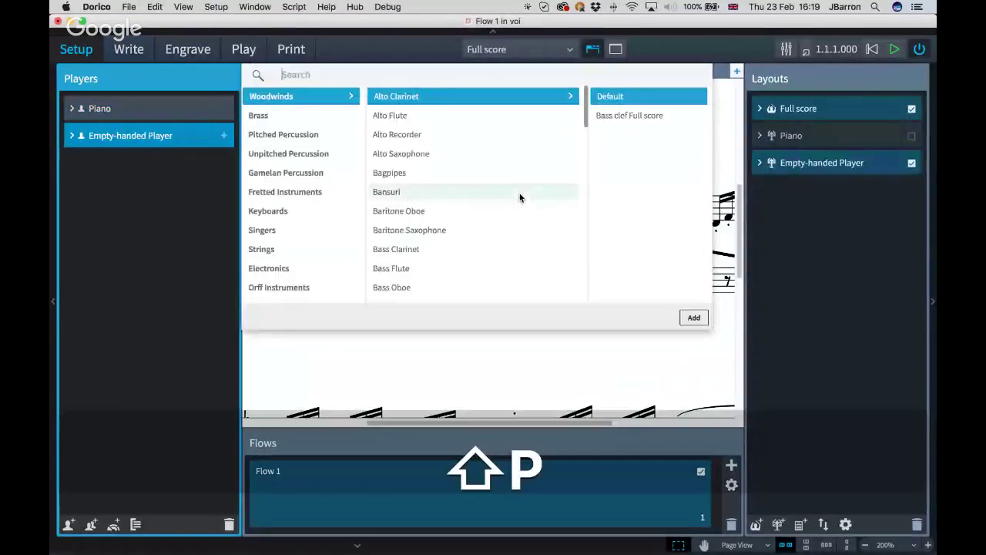
{"action": "type", "text": "soprano"}
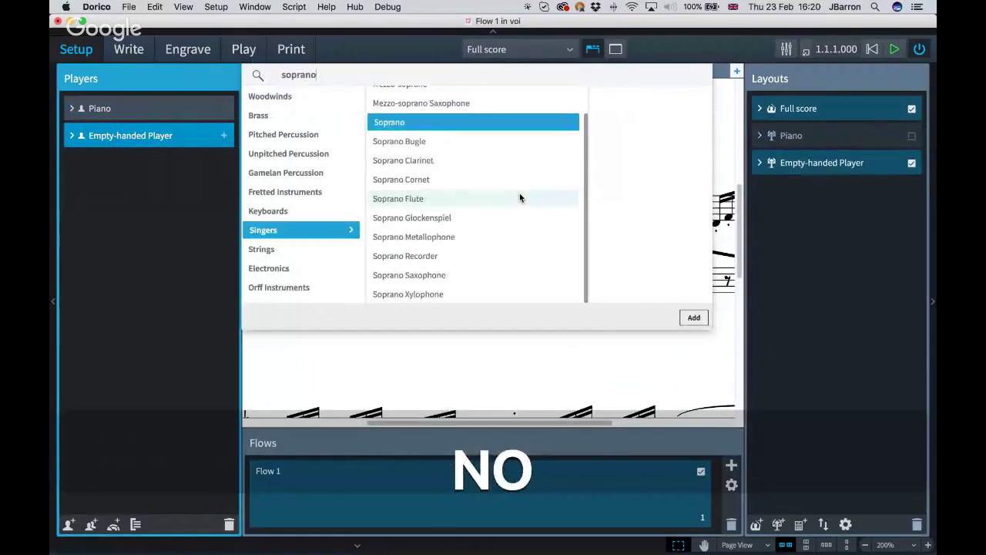
{"action": "key", "text": "Return"}
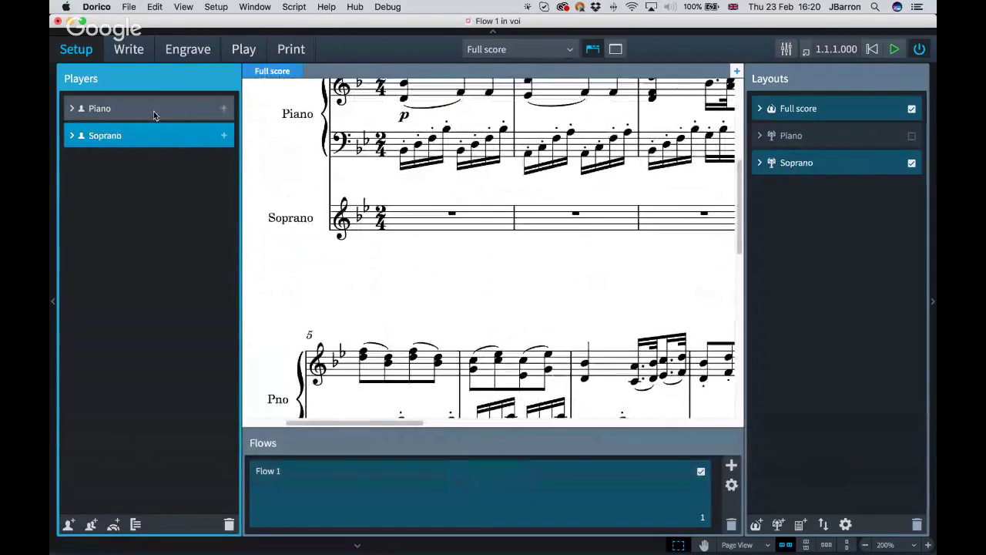
{"action": "left_click_drag", "start_coordinate": [137, 145], "coordinate": [137, 106]}
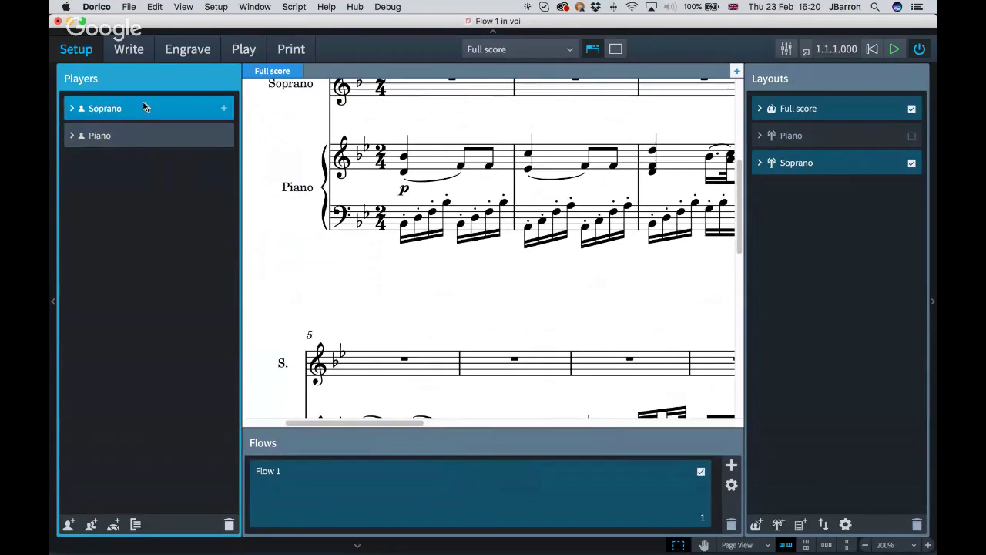
{"action": "scroll", "coordinate": [272, 231], "scroll_direction": "up", "scroll_amount": 2}
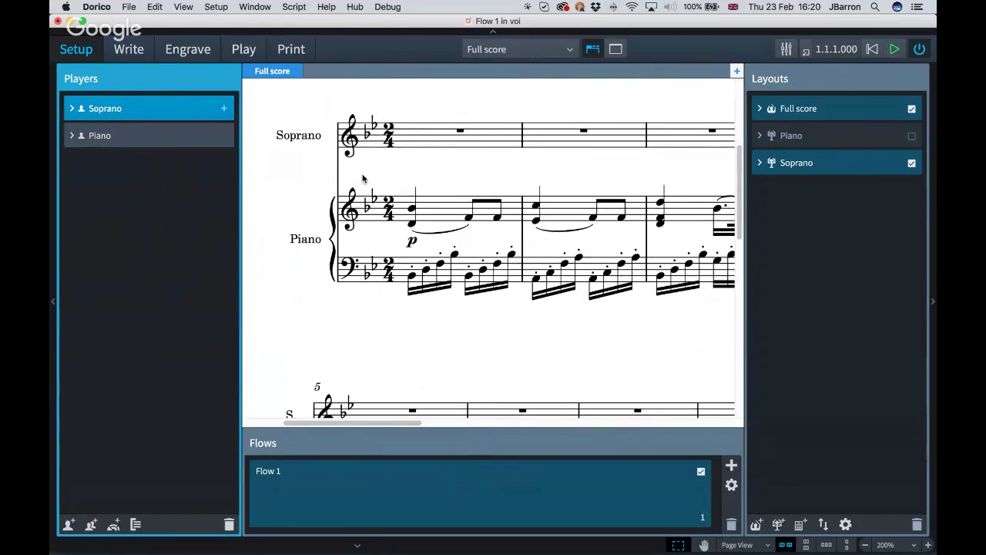
- In Write mode, enter a quarter-note B-flat and two eighth-note Fs in soprano bar 9, and set quarter notes for further input
{"action": "key", "text": "super+2"}
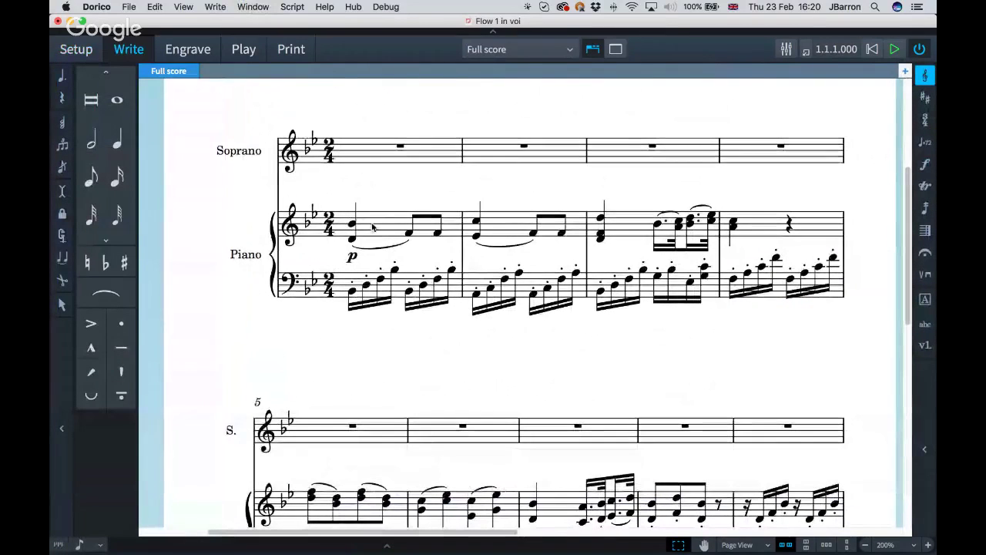
{"action": "scroll", "coordinate": [372, 223], "scroll_direction": "down", "scroll_amount": 1}
{"action": "scroll", "coordinate": [372, 227], "scroll_direction": "down", "scroll_amount": 4}
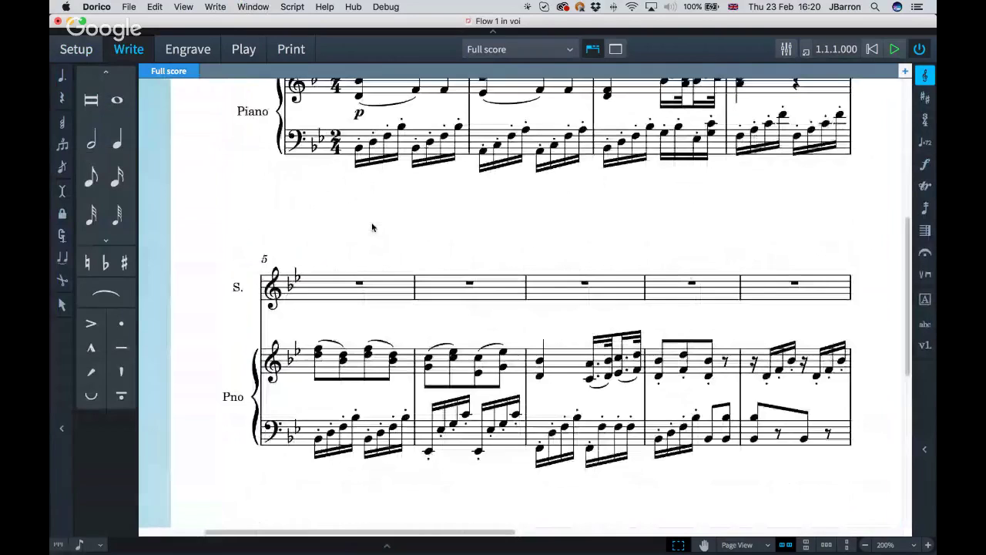
{"action": "scroll", "coordinate": [372, 227], "scroll_direction": "down", "scroll_amount": 5}
{"action": "scroll", "coordinate": [372, 228], "scroll_direction": "up", "scroll_amount": 1}
{"action": "scroll", "coordinate": [372, 227], "scroll_direction": "right", "scroll_amount": 1}
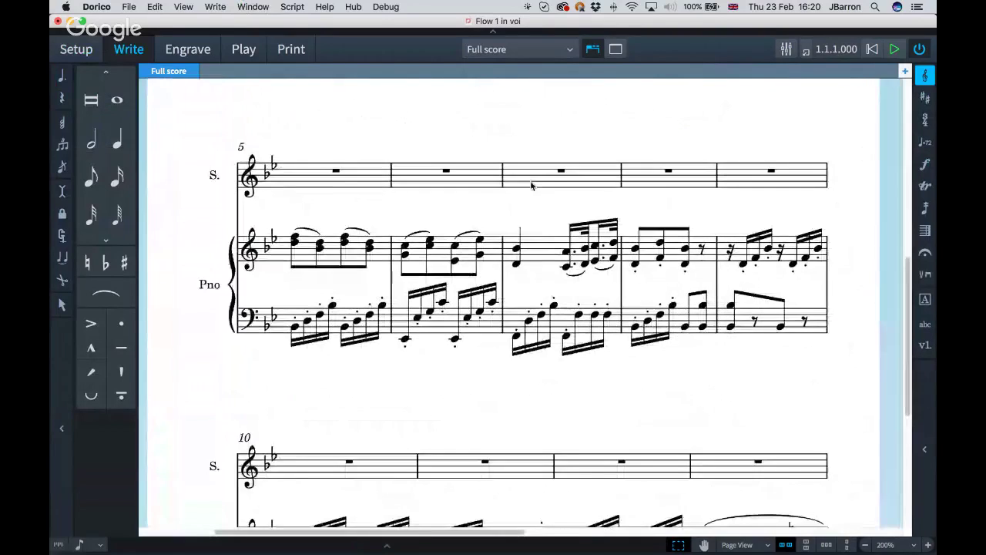
{"action": "double_click", "coordinate": [724, 181]}
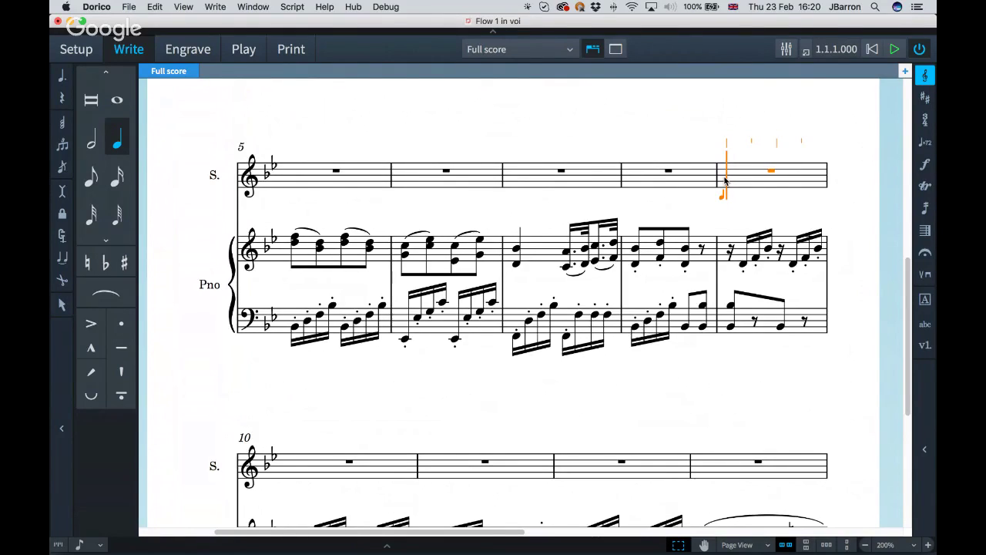
{"action": "key", "text": "6"}
{"action": "key", "text": "b"}
{"action": "key", "text": "5"}
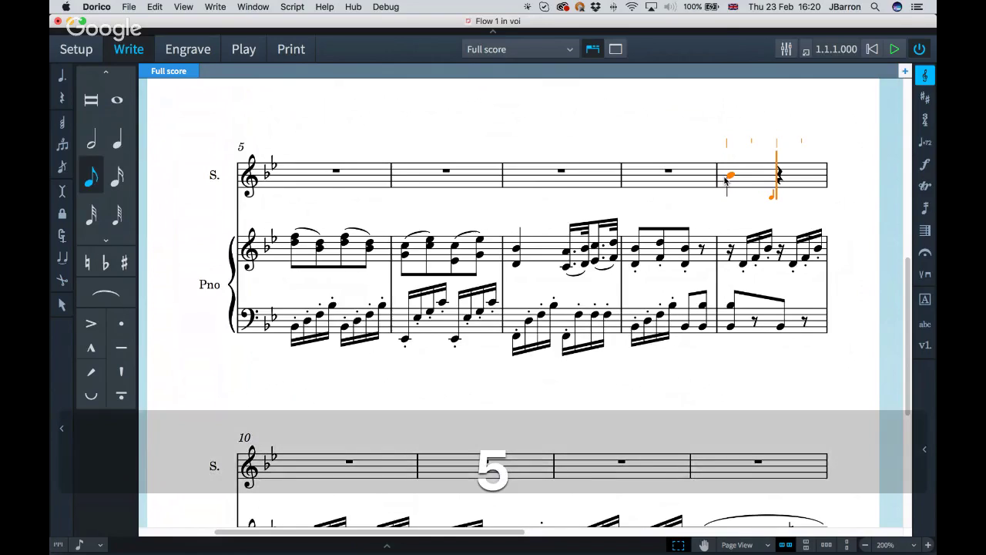
{"action": "key", "text": "f"}
{"action": "key", "text": "f"}
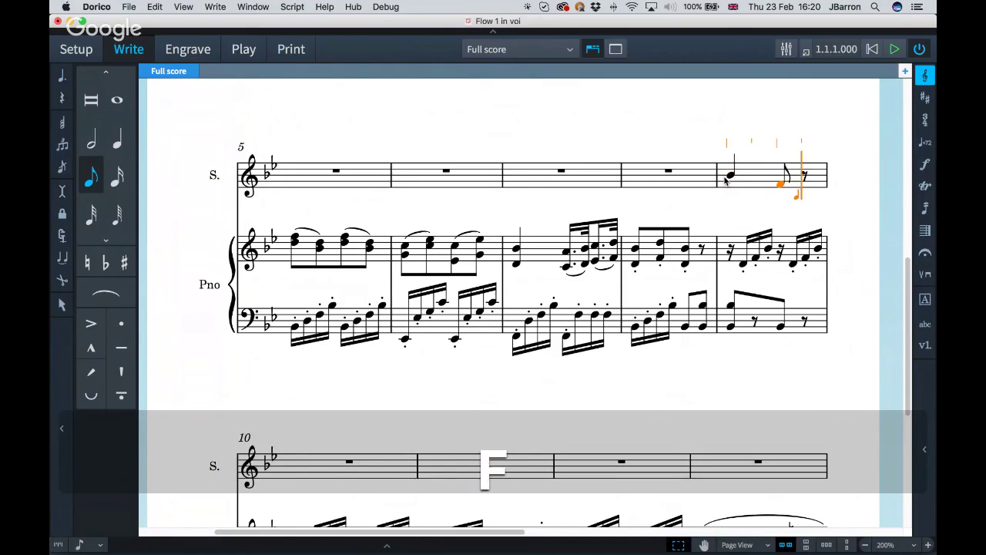
{"action": "key", "text": "6"}
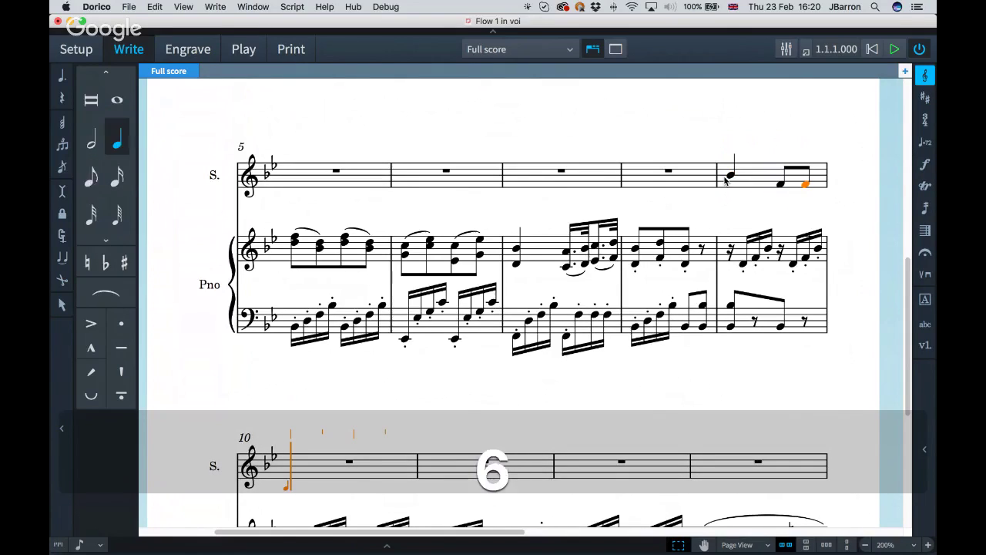
{"action": "key", "text": "c"}
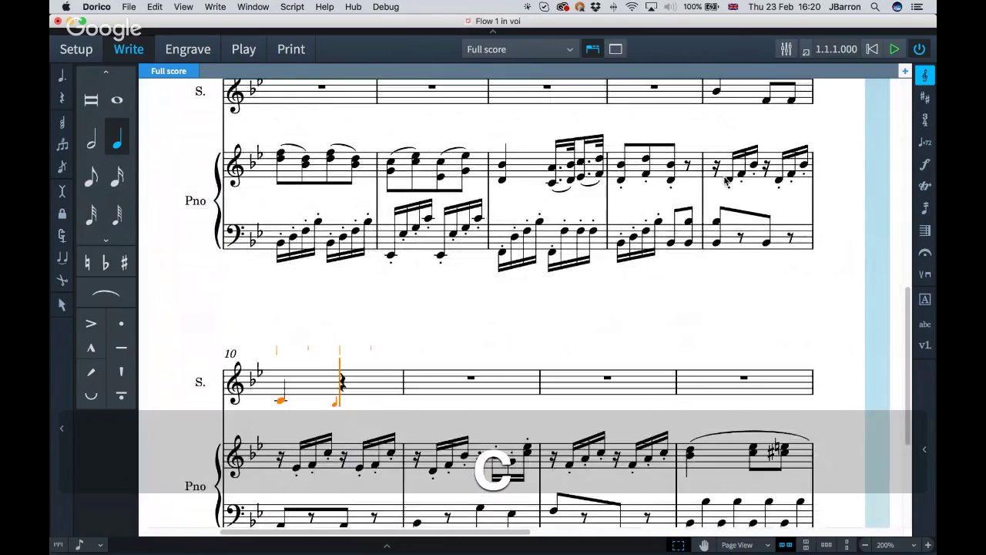
{"action": "scroll", "coordinate": [544, 215], "scroll_direction": "down", "scroll_amount": 2}
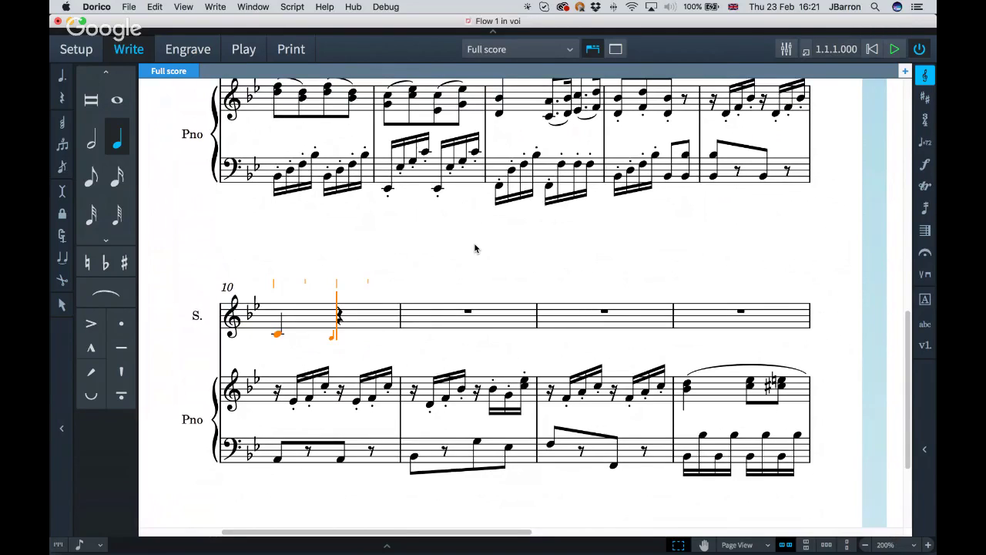
{"action": "key", "text": "BackSpace"}
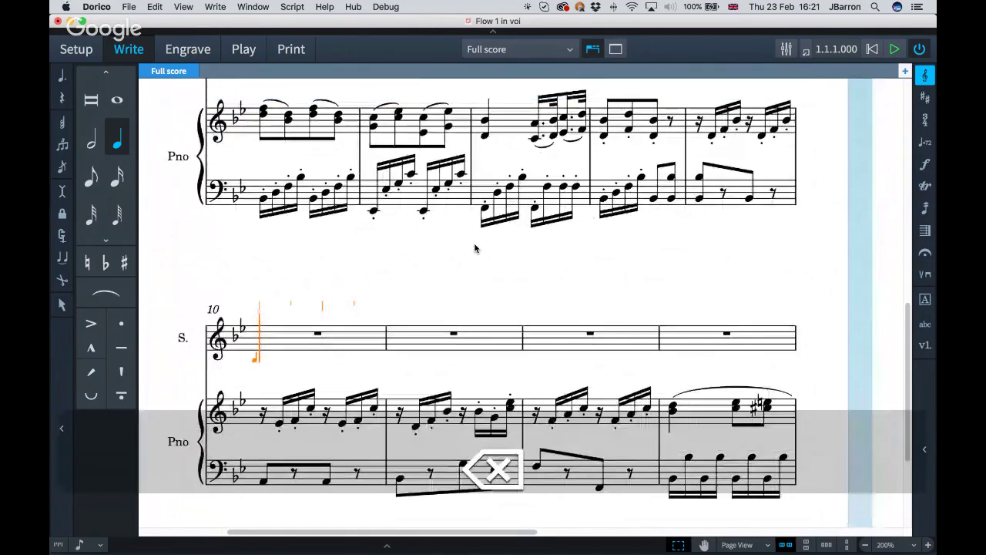
{"action": "scroll", "coordinate": [475, 249], "scroll_direction": "up", "scroll_amount": 4}
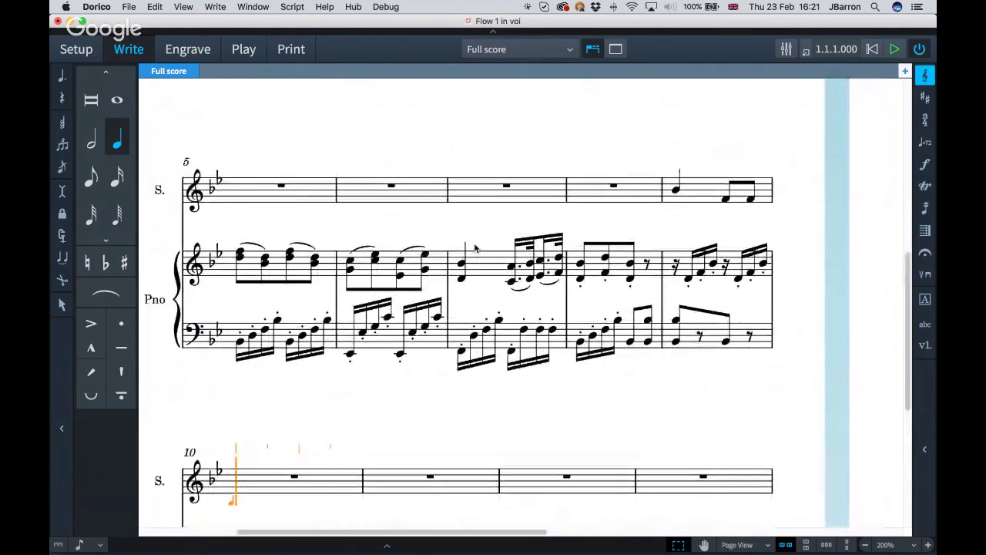
{"action": "key", "text": "ctrl+c"}
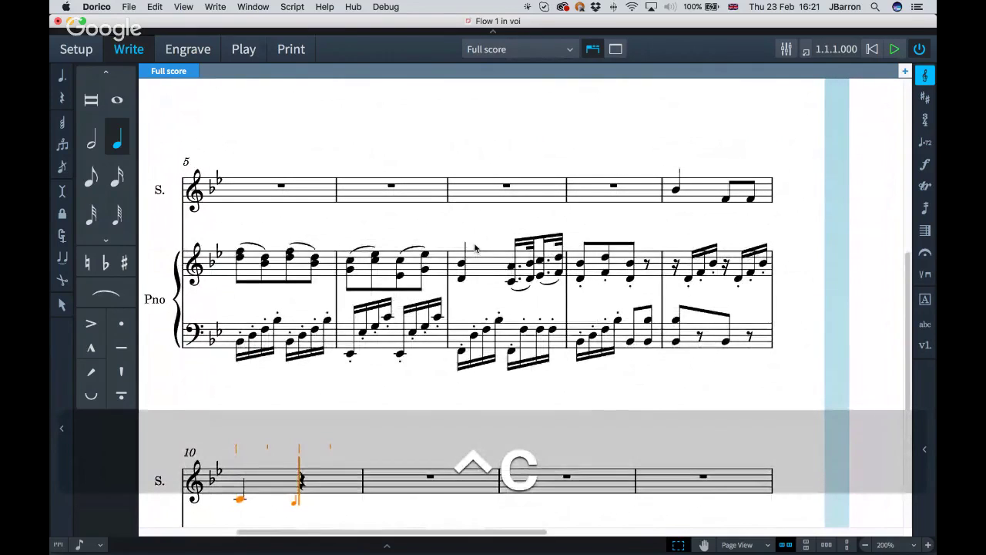
{"action": "key", "text": "super+z"}
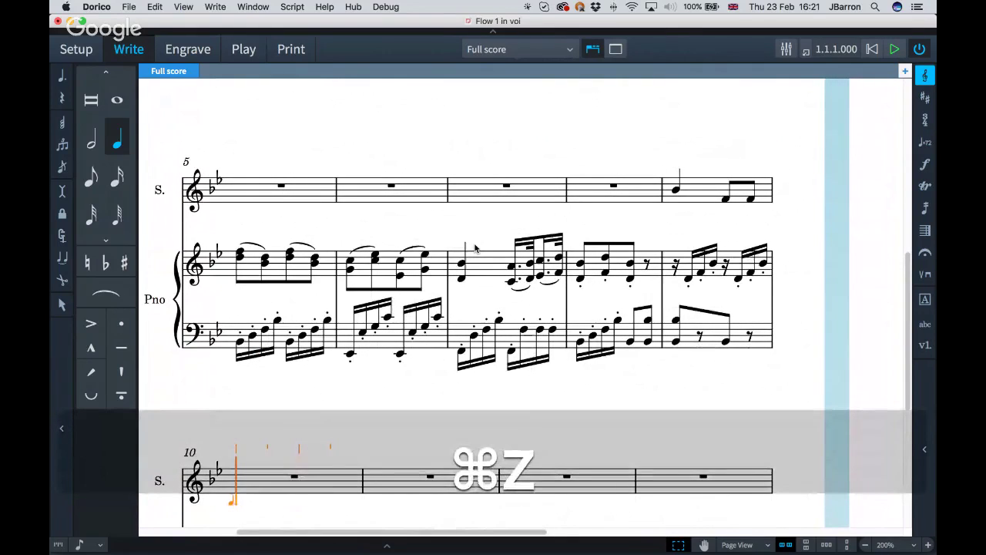
- Enter quarter notes C and F in soprano bar 10, forcing the C into the octave above middle C
{"action": "key", "text": "alt+shift+c"}
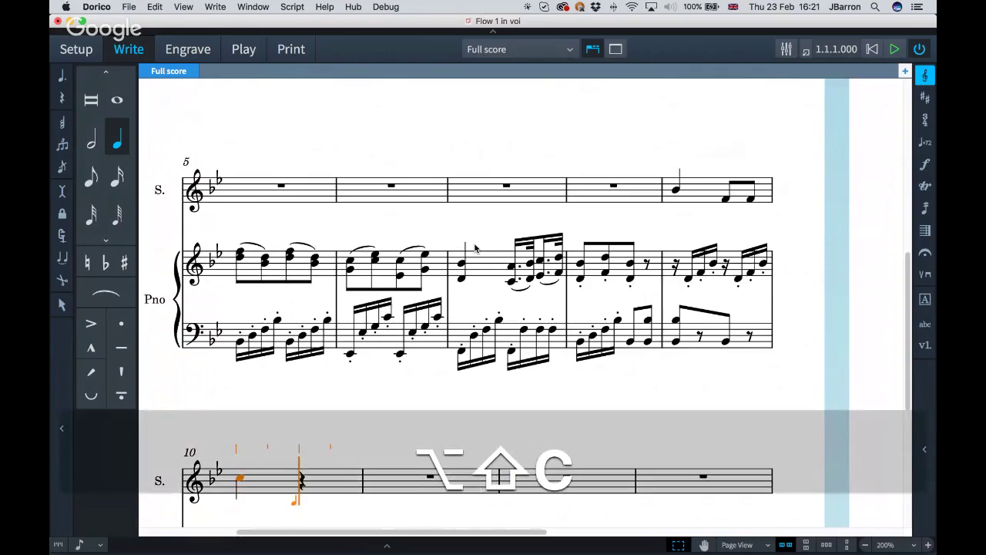
{"action": "scroll", "coordinate": [475, 247], "scroll_direction": "down", "scroll_amount": 5}
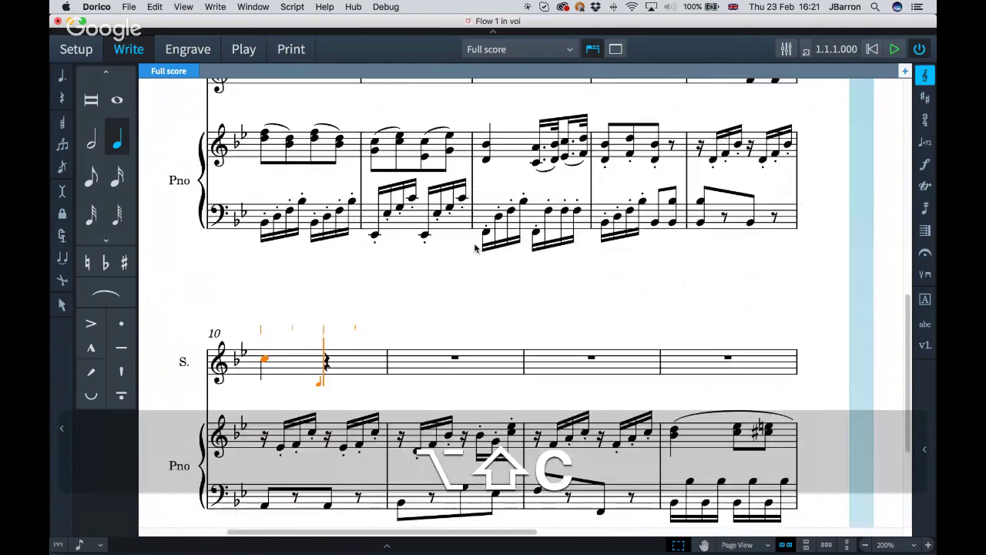
{"action": "scroll", "coordinate": [475, 247], "scroll_direction": "down", "scroll_amount": 1}
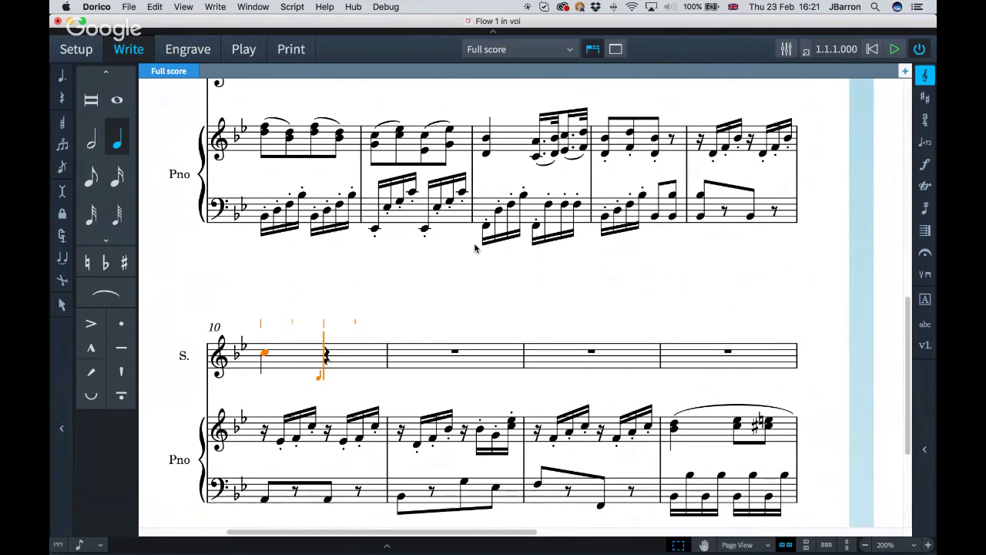
{"action": "key", "text": "f"}
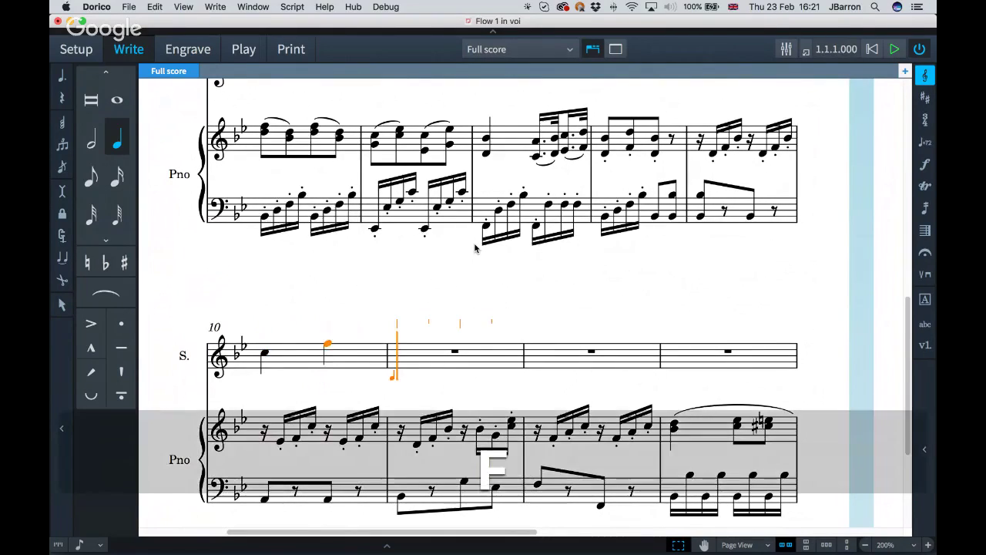
- Lower soprano bar 10's F by an octave and enter a quarter-note D in bar 11, moved up an octave
{"action": "key", "text": "alt+super+Down"}
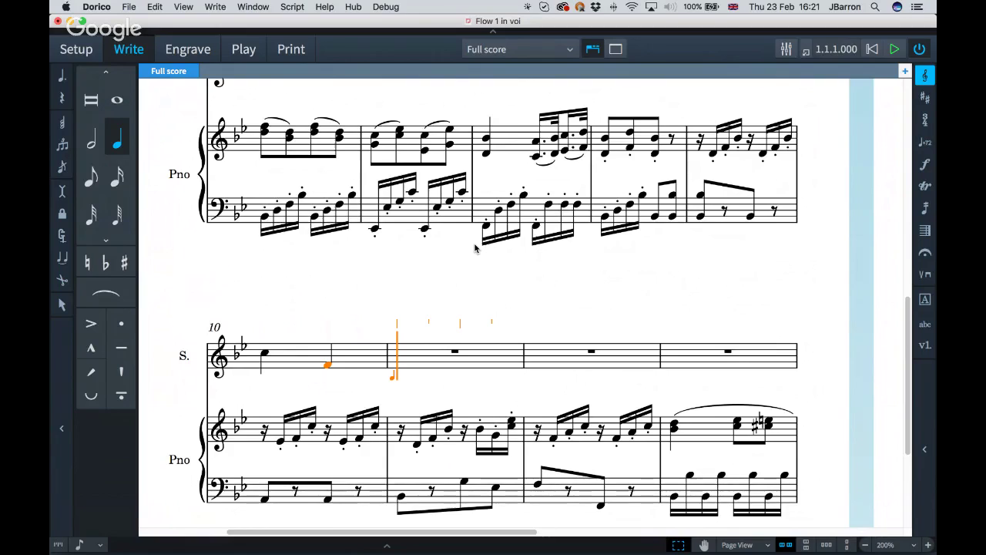
{"action": "key", "text": "d"}
{"action": "key", "text": "alt+super+Up"}
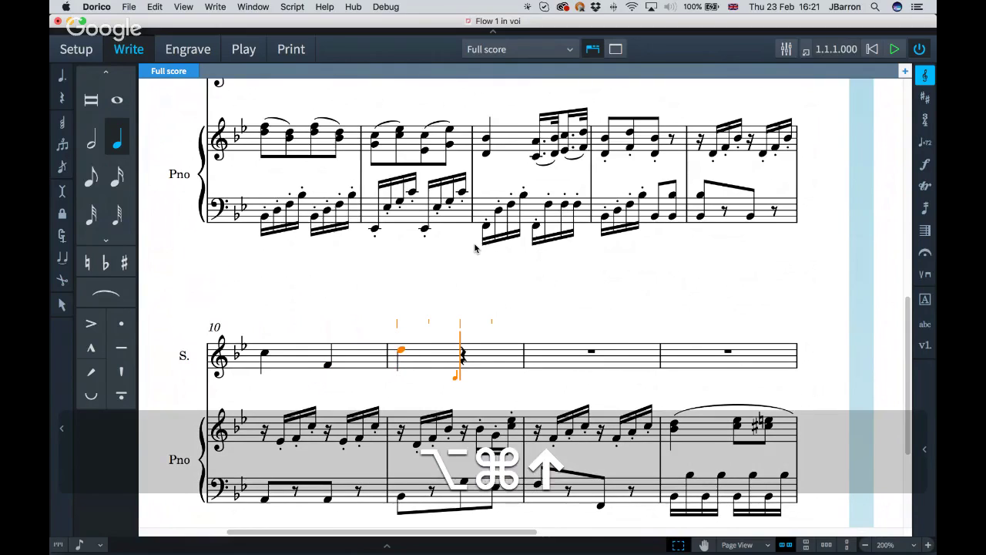
- Enter sixteenth notes B-flat, C, D and E-flat in soprano bar 11, followed by a quarter-note C in bar 12
{"action": "key", "text": "4"}
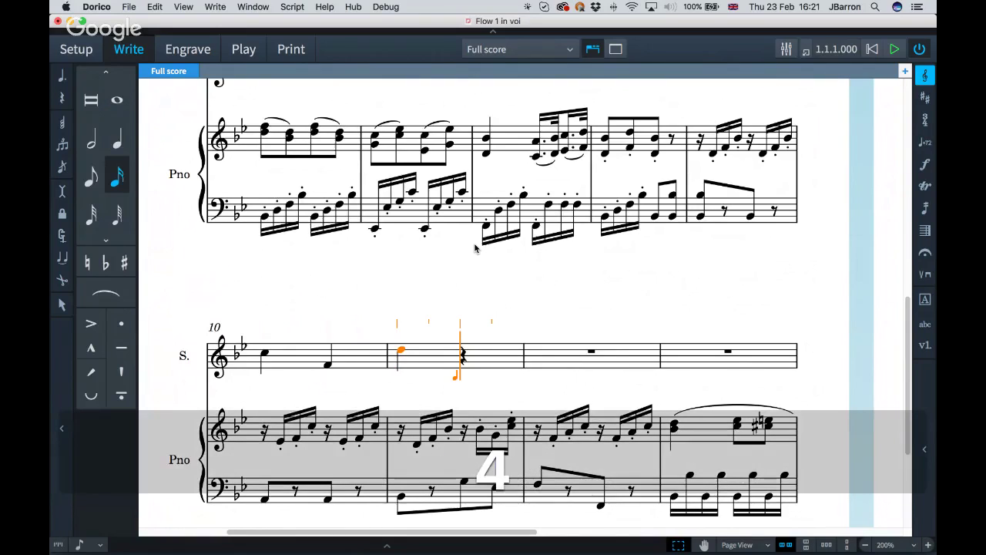
{"action": "key", "text": "b"}
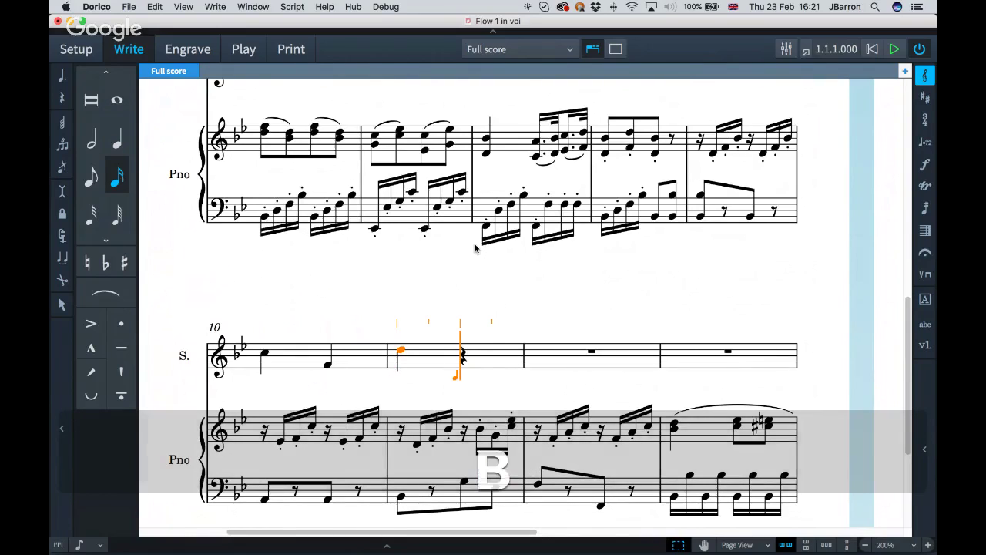
{"action": "key", "text": "c"}
{"action": "key", "text": "d"}
{"action": "key", "text": "e"}
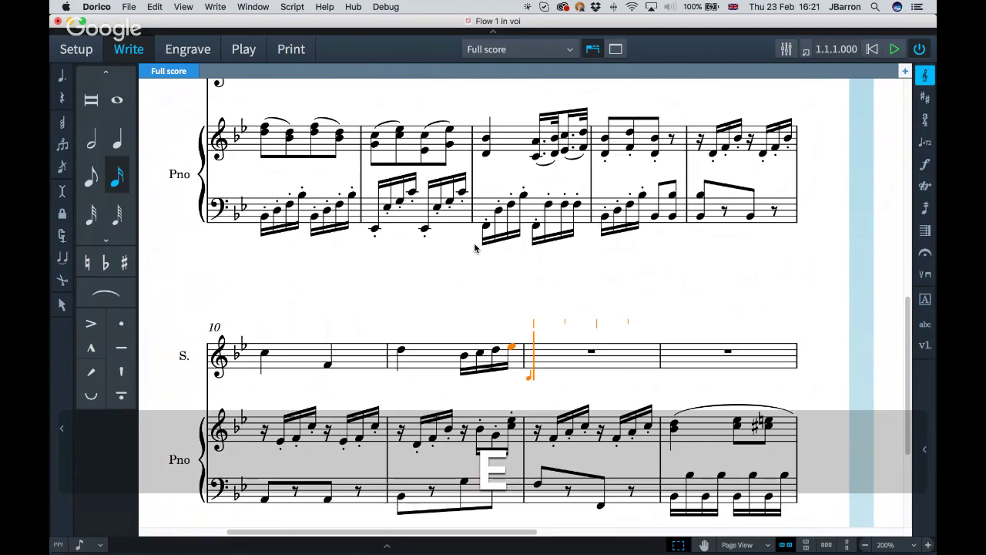
{"action": "key", "text": "6"}
{"action": "key", "text": "c"}
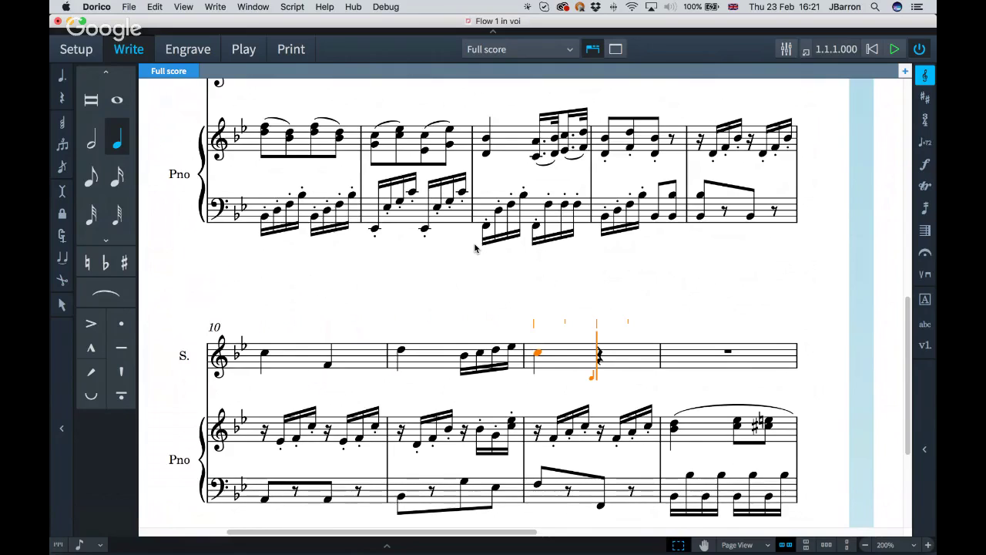
- Turn soprano bar 11's four sixteenths into dotted-sixteenth and thirty-second pairs, and slur the first pair
{"action": "key", "text": "Escape"}
{"action": "left_click", "coordinate": [484, 374]}
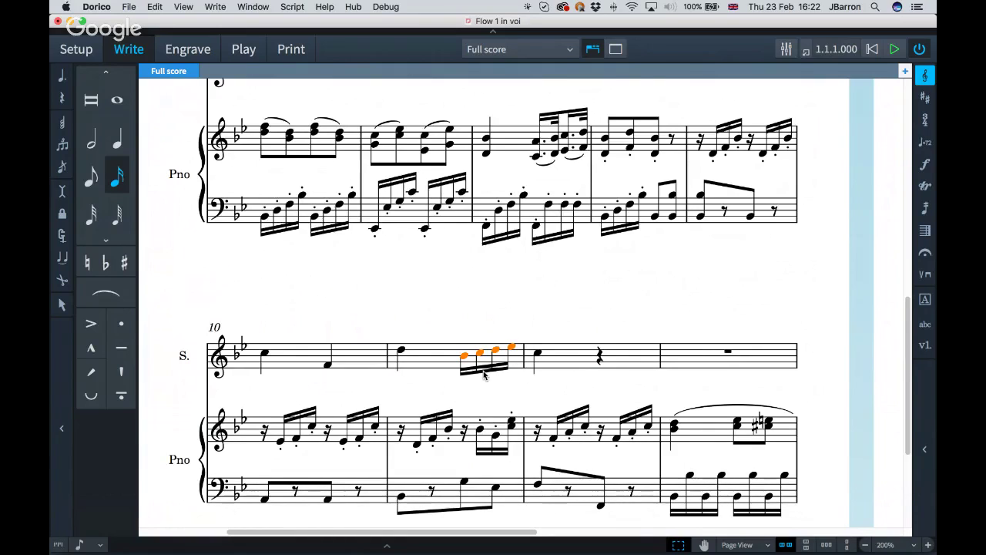
{"action": "key", "text": "period"}
{"action": "scroll", "coordinate": [484, 376], "scroll_direction": "down", "scroll_amount": 1}
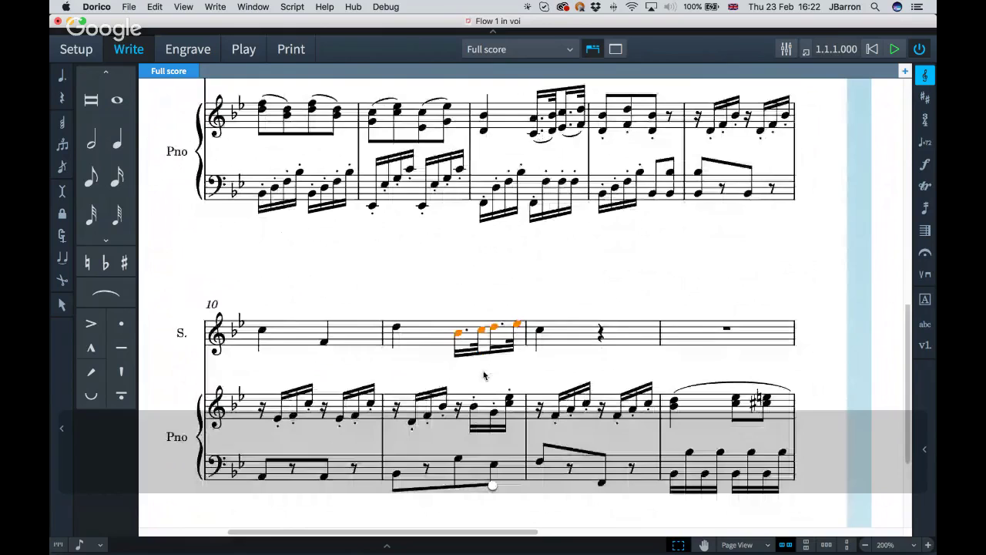
{"action": "scroll", "coordinate": [484, 375], "scroll_direction": "down", "scroll_amount": 2}
{"action": "left_click", "coordinate": [448, 298]}
{"action": "key", "text": "s"}
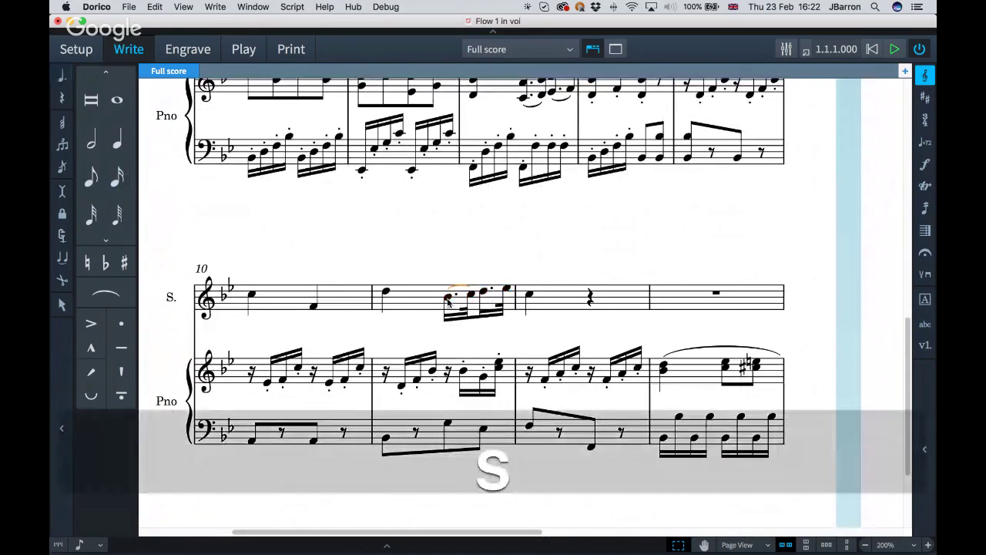
- Start note input at soprano bar 13 and enter a quarter-note D on the first beat
{"action": "scroll", "coordinate": [448, 301], "scroll_direction": "down", "scroll_amount": 1}
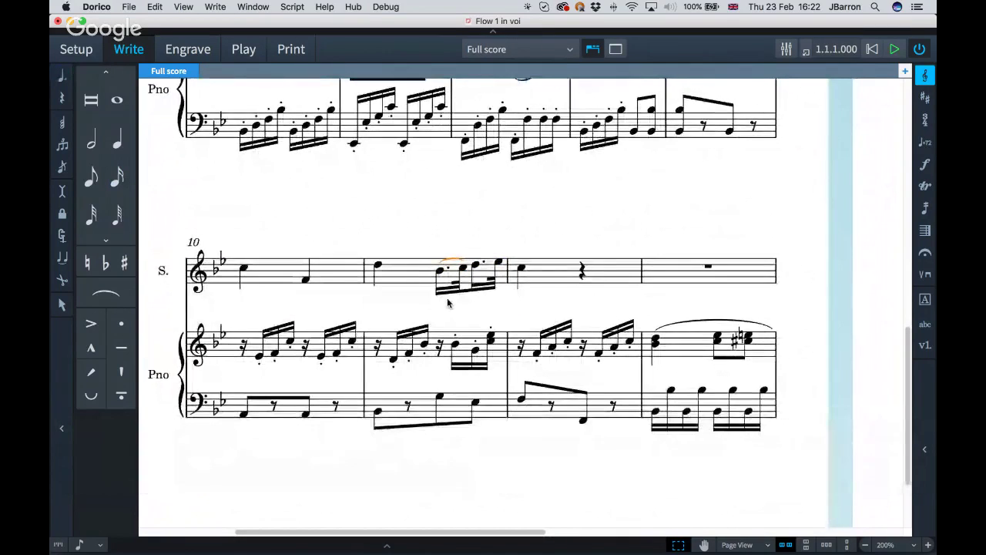
{"action": "scroll", "coordinate": [447, 302], "scroll_direction": "right", "scroll_amount": 2}
{"action": "double_click", "coordinate": [602, 287]}
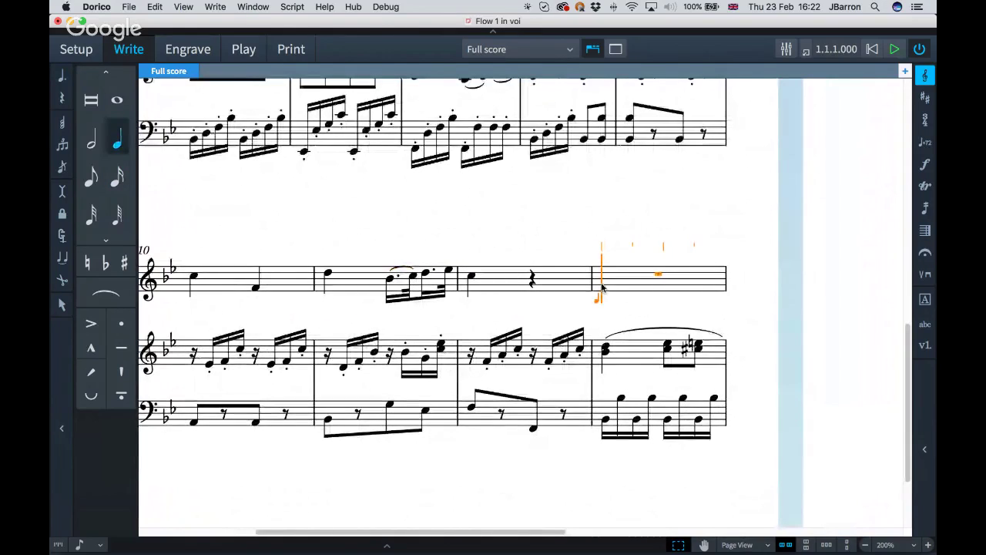
{"action": "key", "text": "d"}
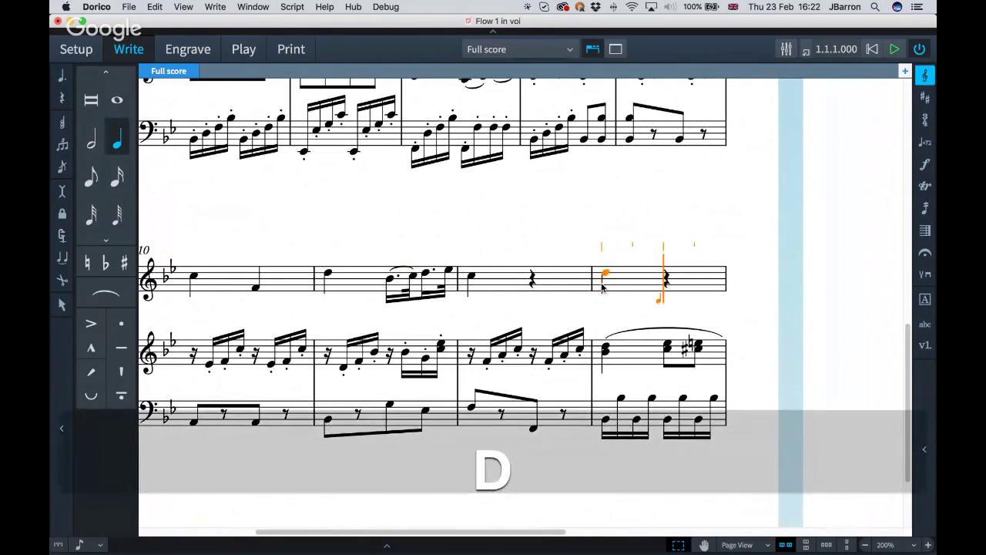
{"action": "key", "text": "4"}
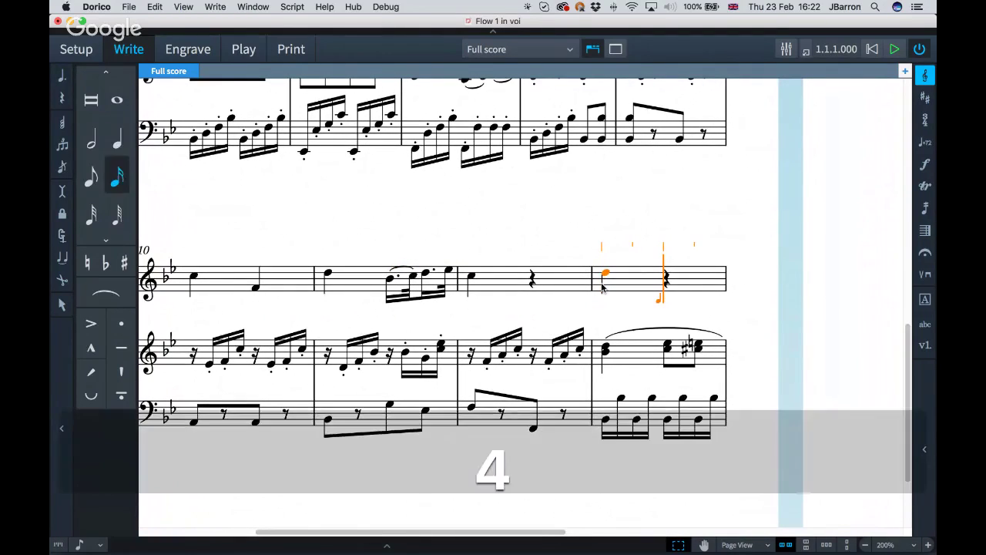
{"action": "key", "text": "e"}
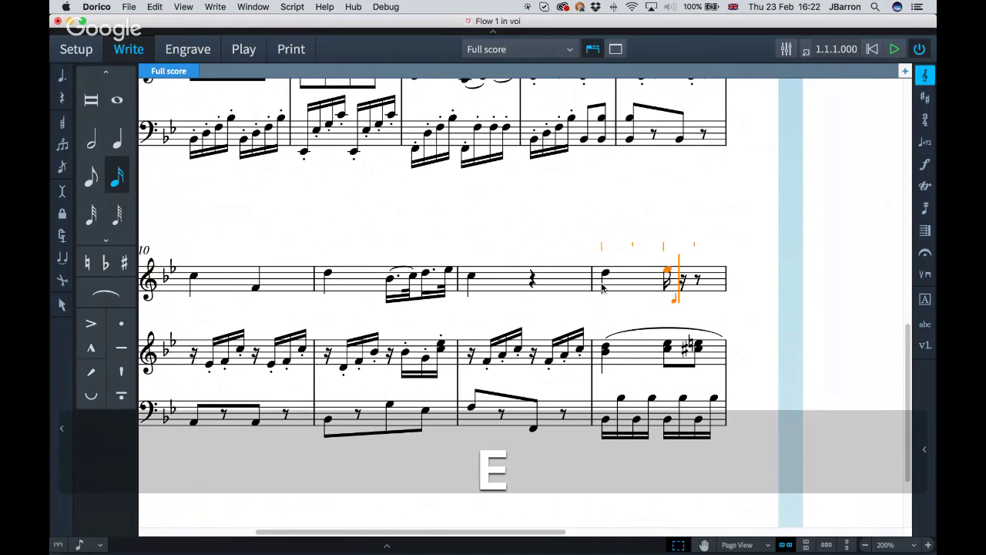
{"action": "key", "text": "super+z"}
- Enter two eighth notes, E-flat and E-natural, on the second beat of soprano bar 13
{"action": "key", "text": "5"}
{"action": "key", "text": "e"}
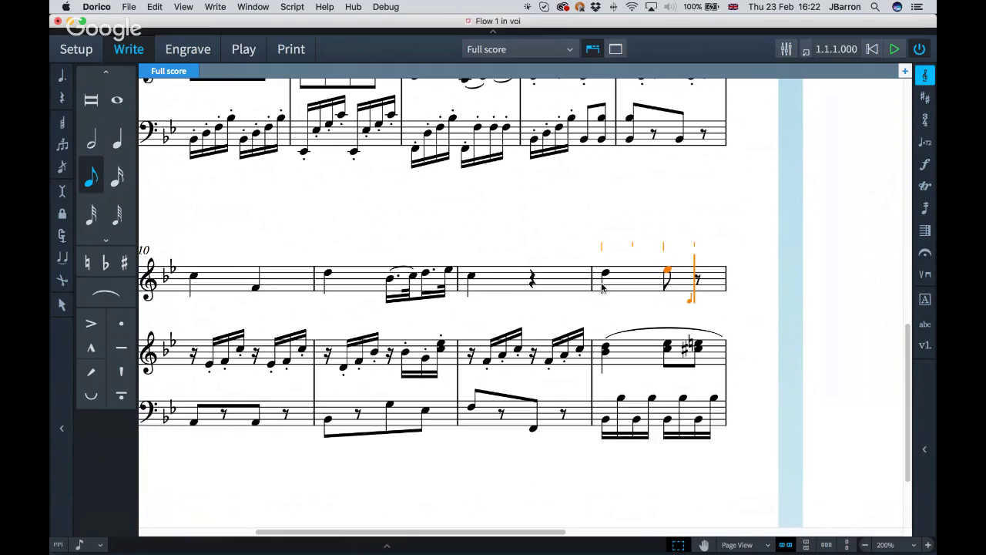
{"action": "key", "text": "0"}
{"action": "key", "text": "e"}
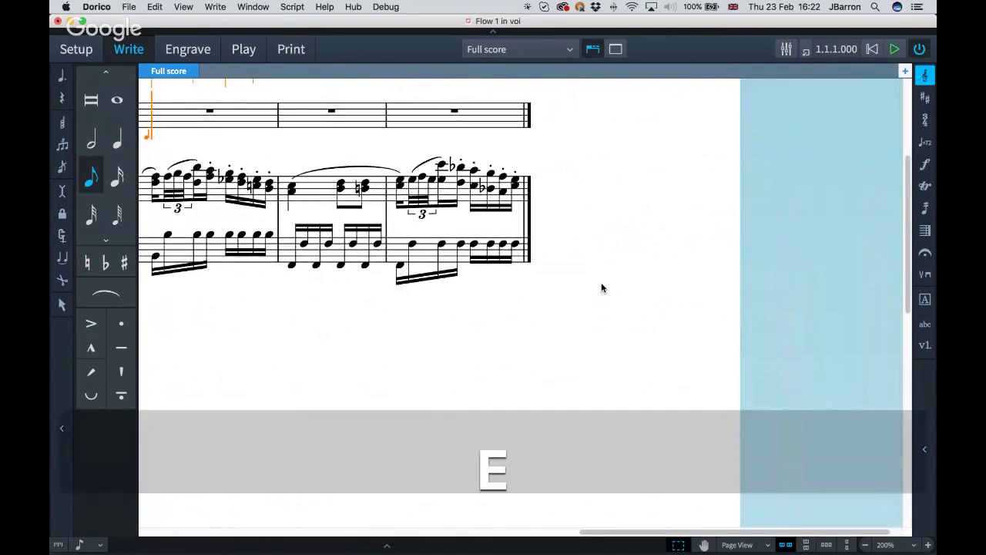
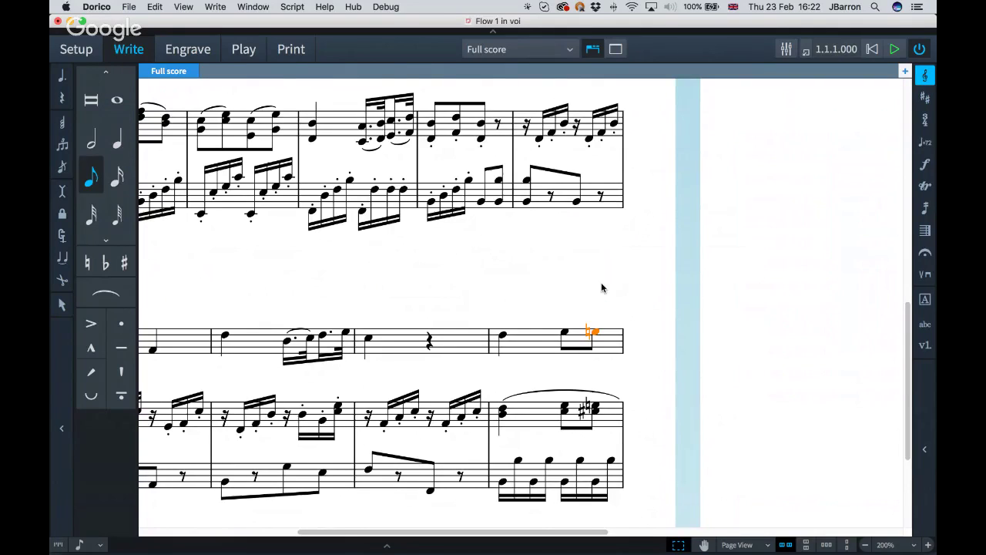
- Fill soprano bar 14 with a dotted-eighth F, a sixteenth D, an eighth B-flat and an eighth rest
{"action": "key", "text": "Right"}
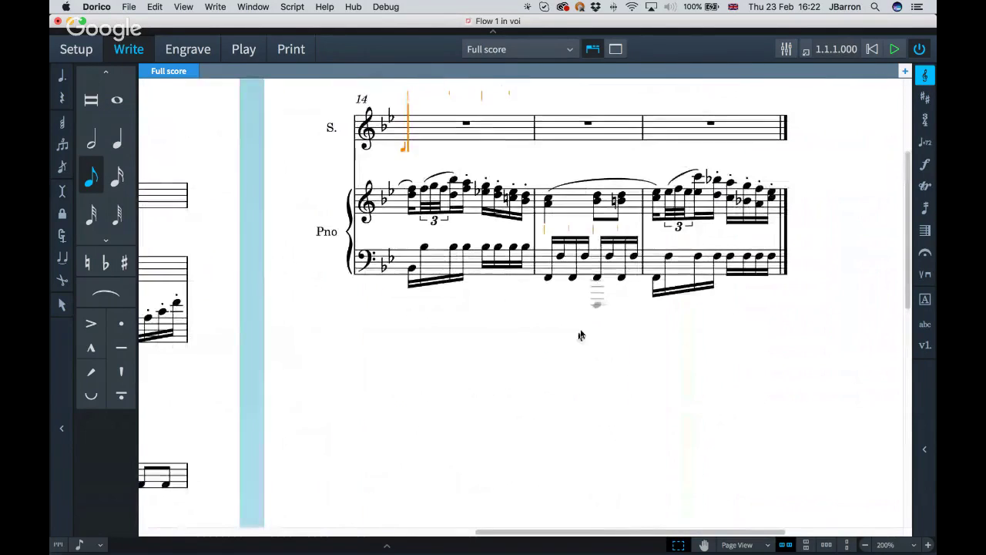
{"action": "key", "text": "Return"}
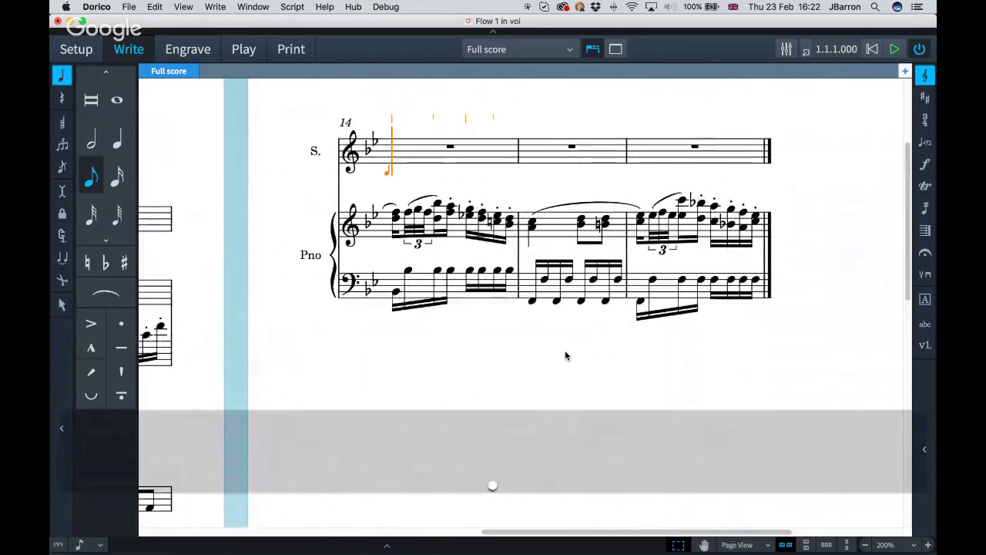
{"action": "key", "text": "f"}
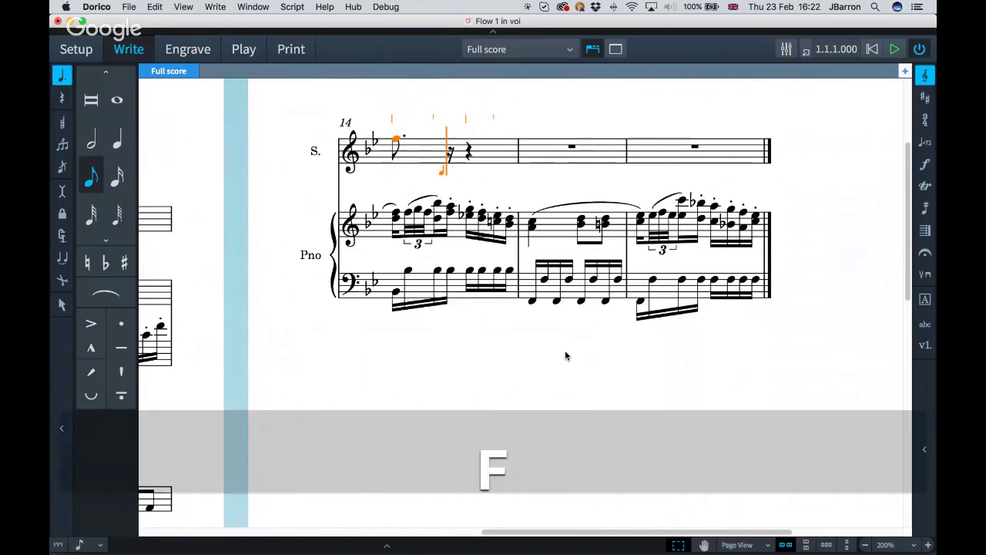
{"action": "key", "text": "5"}
{"action": "key", "text": "d"}
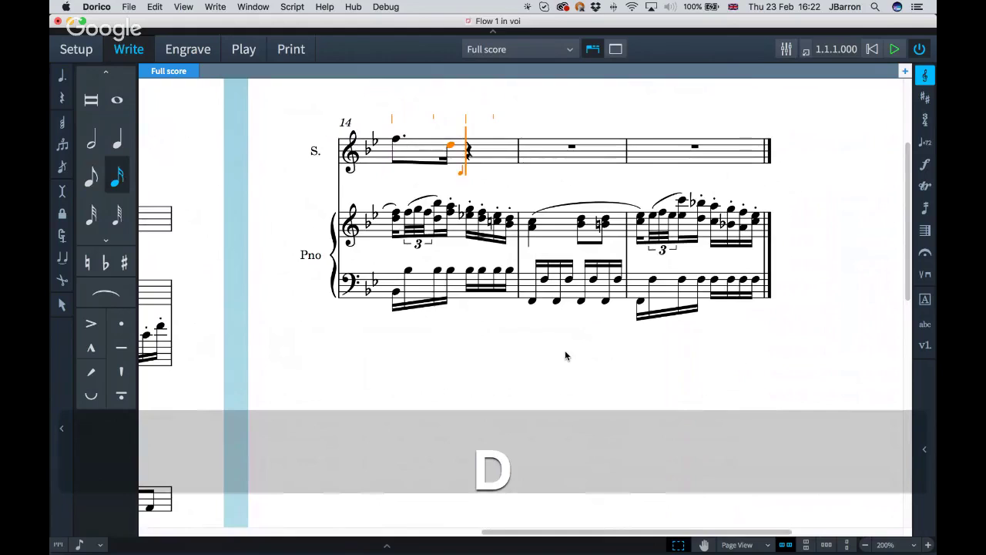
{"action": "key", "text": "5"}
{"action": "key", "text": "b"}
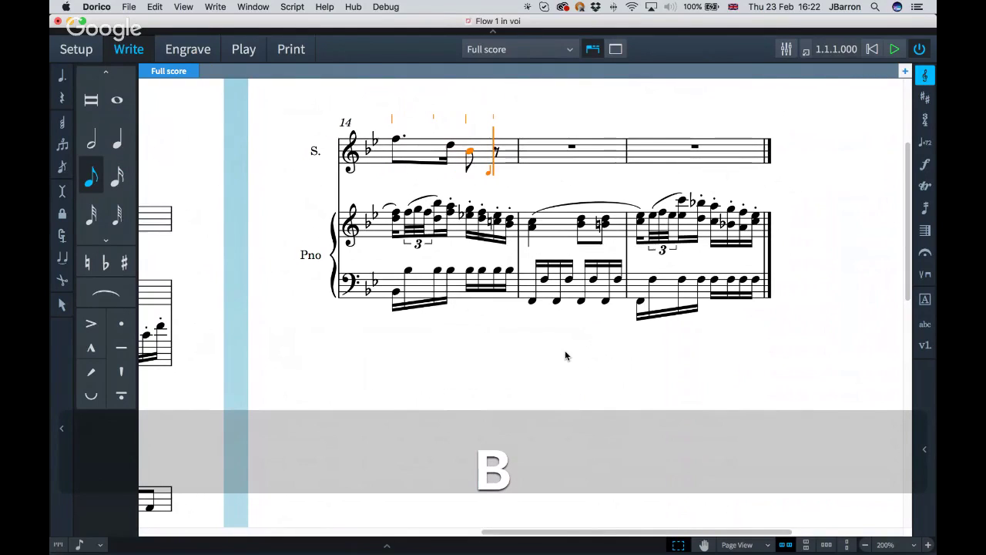
{"action": "key", "text": "space"}
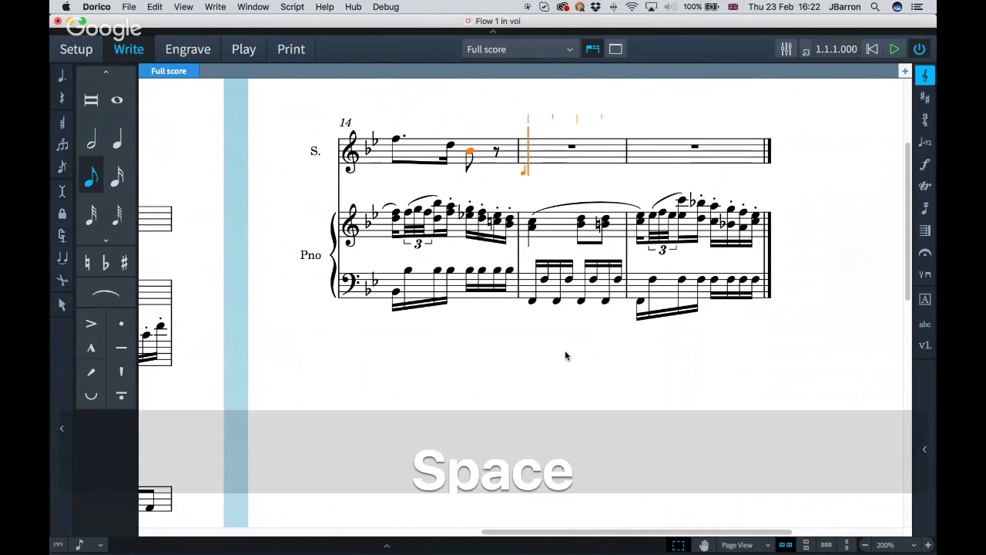
- Enter a quarter-note C and an eighth-note D-flat in soprano bar 15
{"action": "key", "text": "6"}
{"action": "key", "text": "c"}
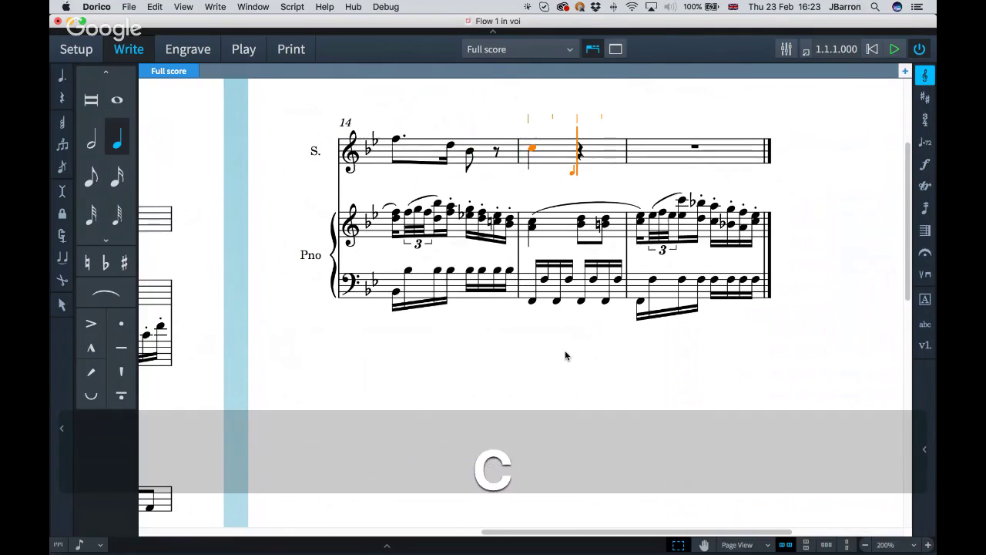
{"action": "key", "text": "5"}
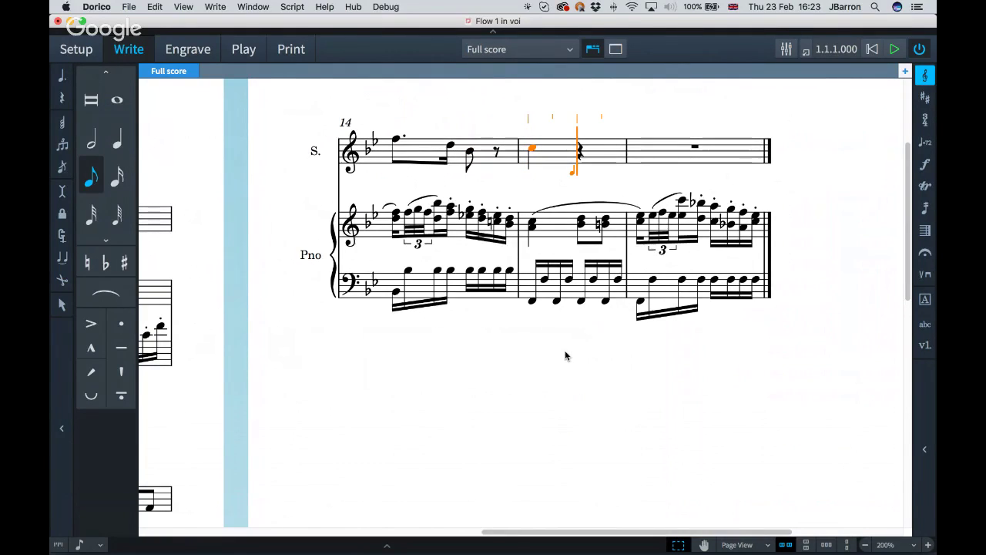
{"action": "key", "text": "d"}
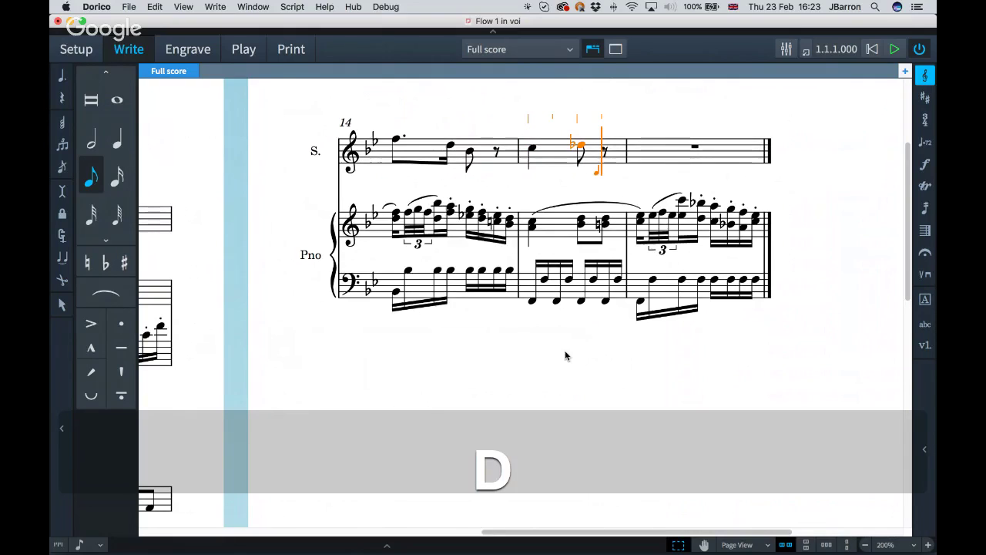
- Finish the soprano line with an eighth-note D natural and a quarter-note E in the last bar, and save the project
{"action": "key", "text": "0"}
{"action": "key", "text": "d"}
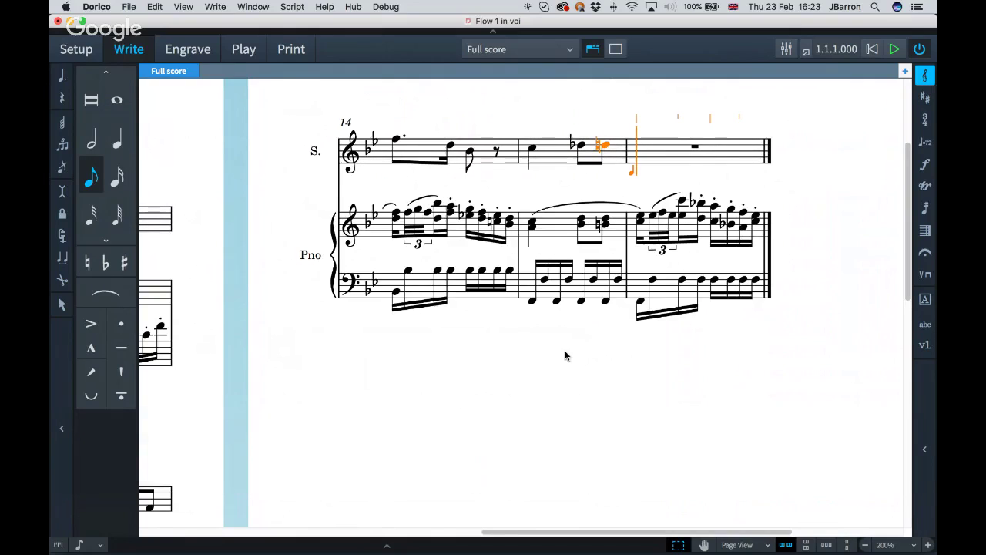
{"action": "key", "text": "6"}
{"action": "key", "text": "e"}
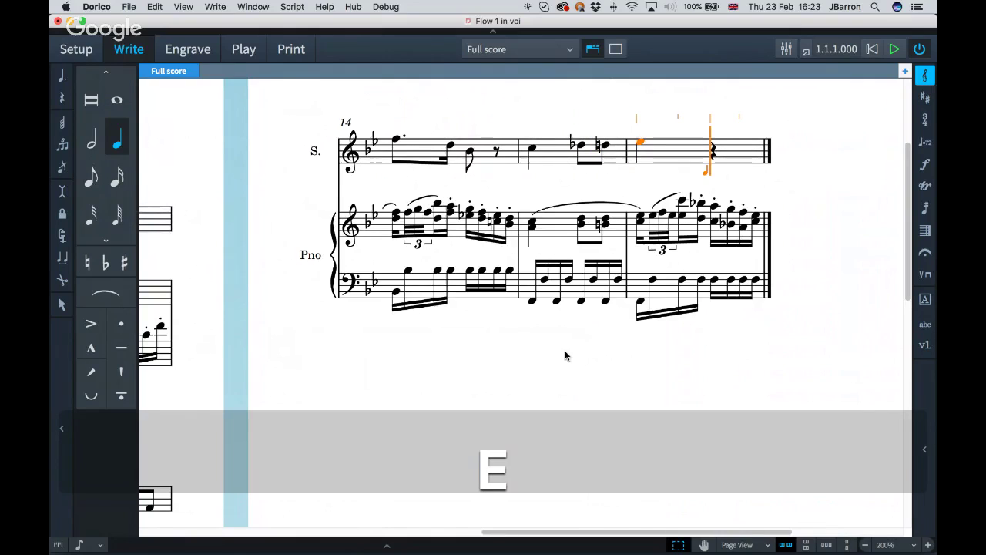
{"action": "key", "text": "super+z"}
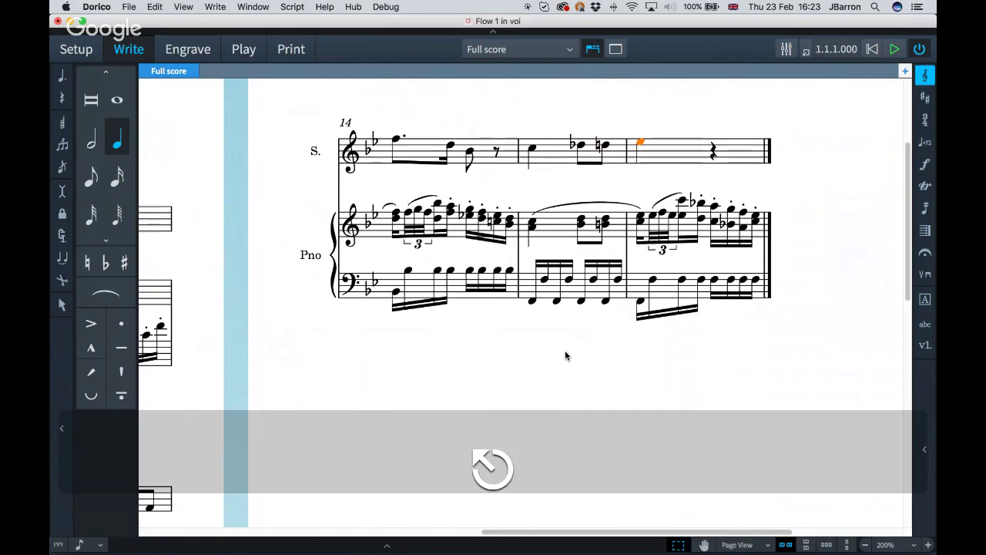
{"action": "key", "text": "super+s"}
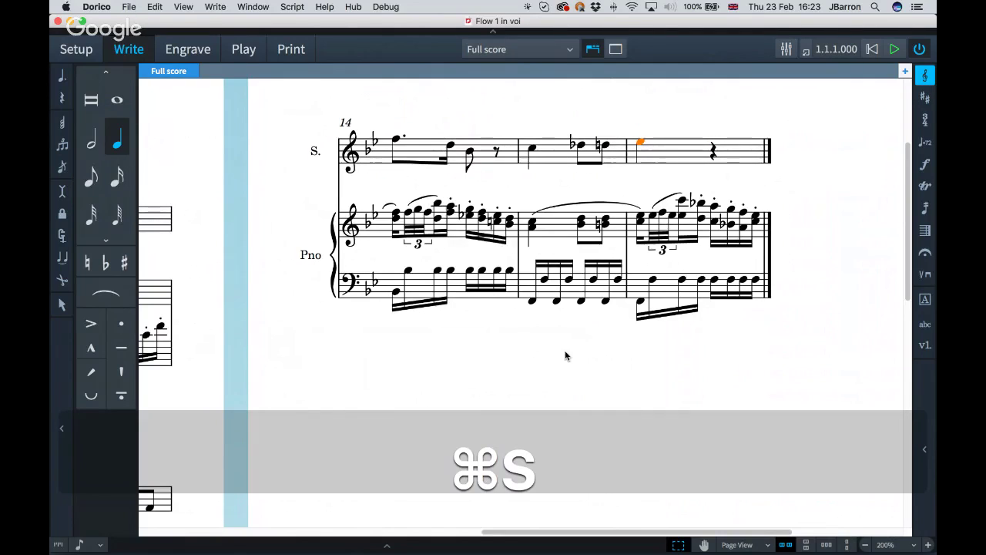
- Add the lyrics "Voi, che sa-" to the soprano notes in bar 9, starting on its first note
{"action": "scroll", "coordinate": [565, 355], "scroll_direction": "left", "scroll_amount": 3}
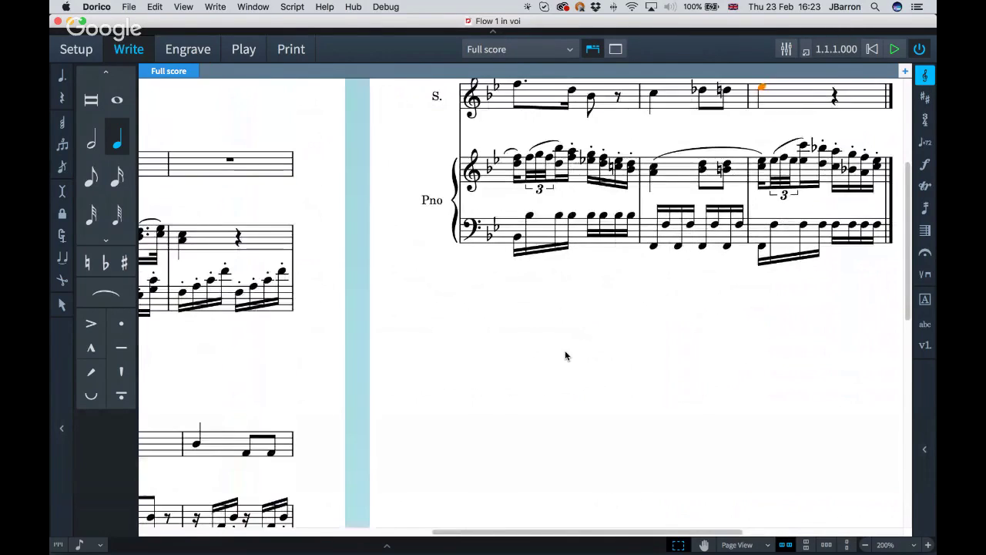
{"action": "scroll", "coordinate": [565, 355], "scroll_direction": "left", "scroll_amount": 3}
{"action": "scroll", "coordinate": [565, 356], "scroll_direction": "left", "scroll_amount": 3}
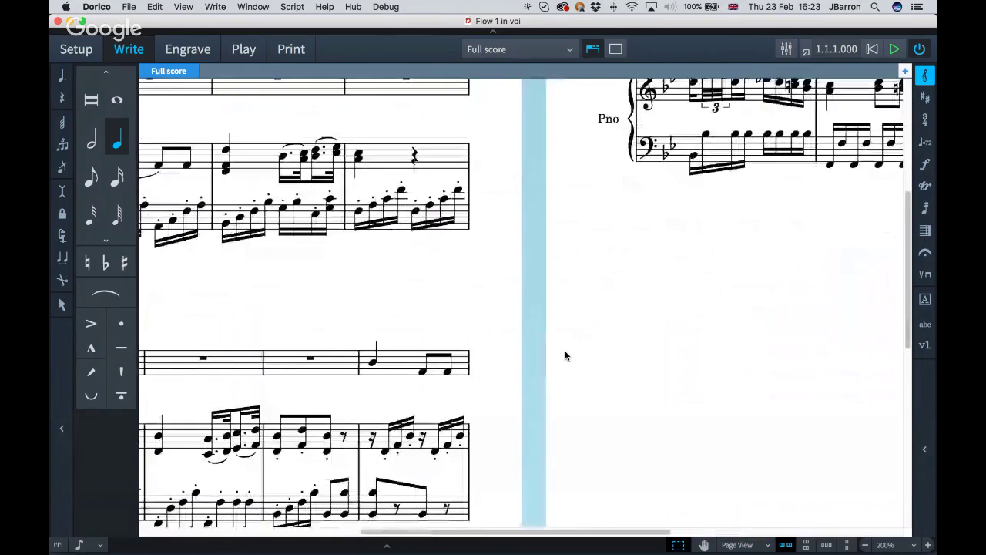
{"action": "scroll", "coordinate": [564, 355], "scroll_direction": "left", "scroll_amount": 5}
{"action": "scroll", "coordinate": [565, 355], "scroll_direction": "down", "scroll_amount": 3}
{"action": "scroll", "coordinate": [565, 355], "scroll_direction": "left", "scroll_amount": 3}
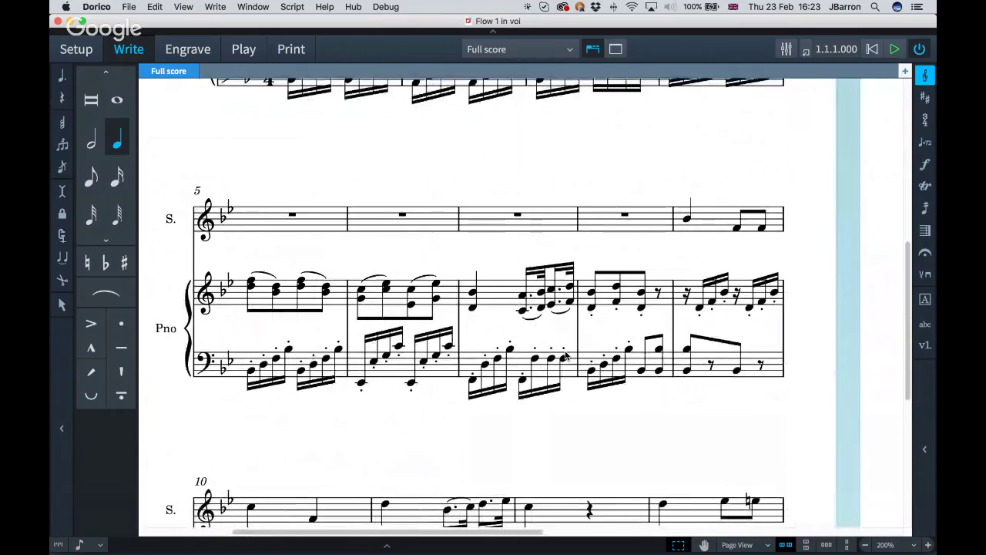
{"action": "scroll", "coordinate": [613, 428], "scroll_direction": "down", "scroll_amount": 1}
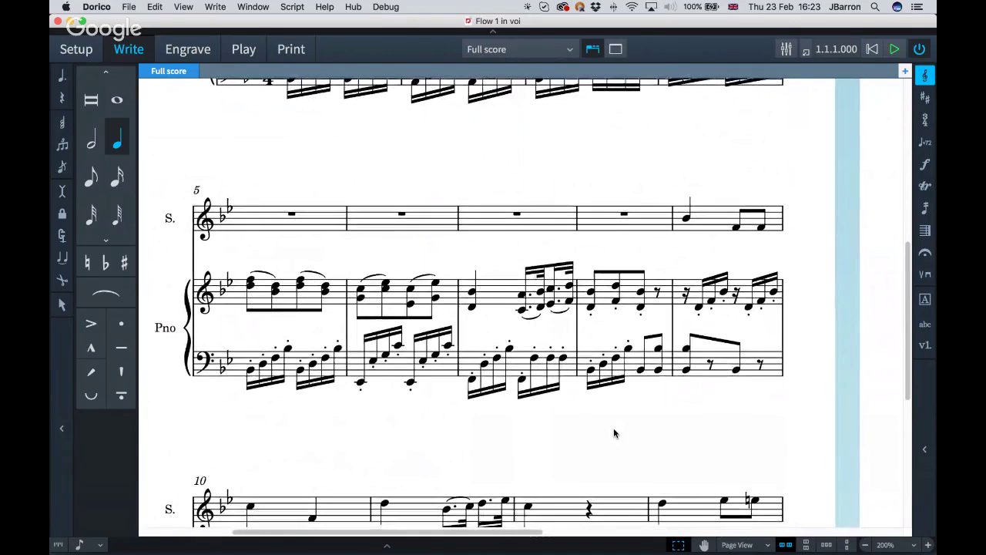
{"action": "scroll", "coordinate": [614, 433], "scroll_direction": "up", "scroll_amount": 2}
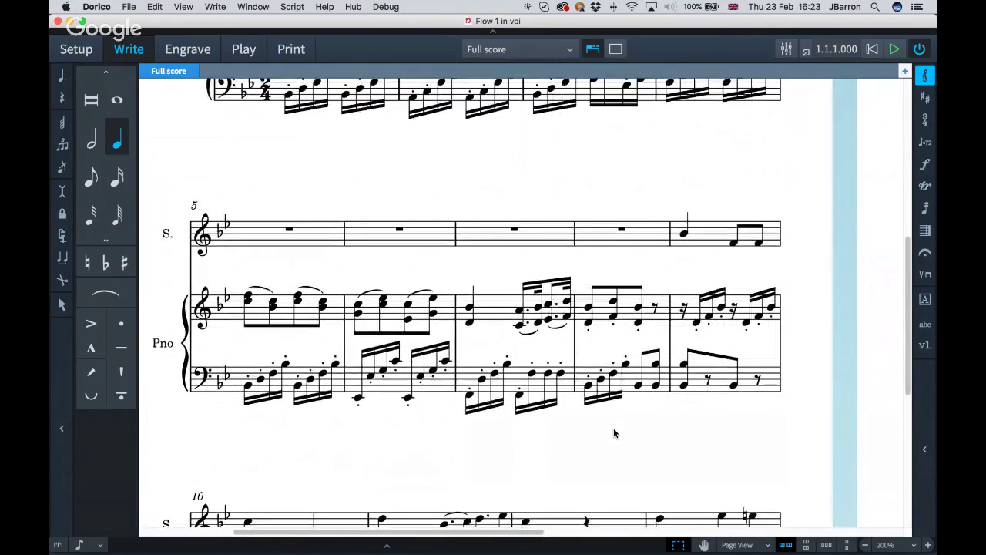
{"action": "left_click", "coordinate": [685, 235]}
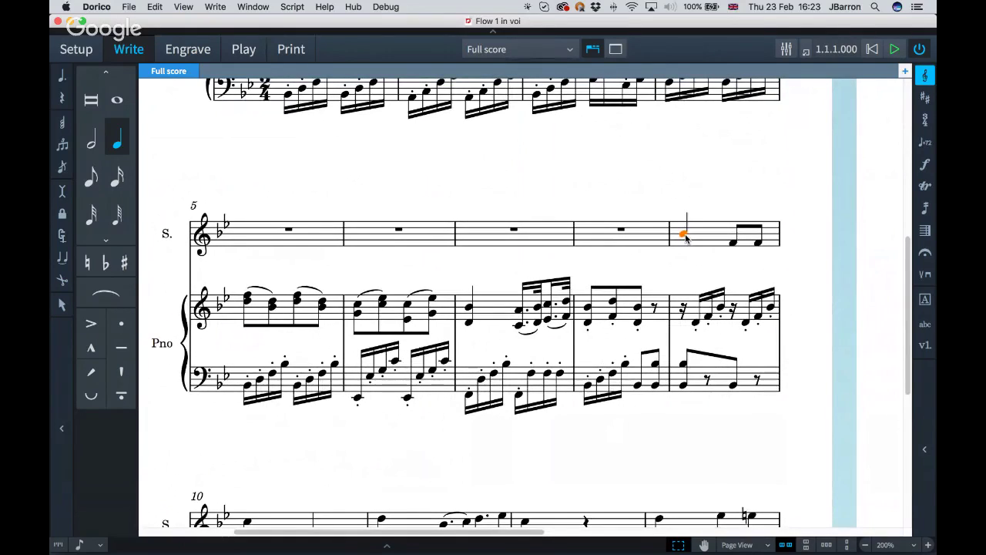
{"action": "key", "text": "shift+l"}
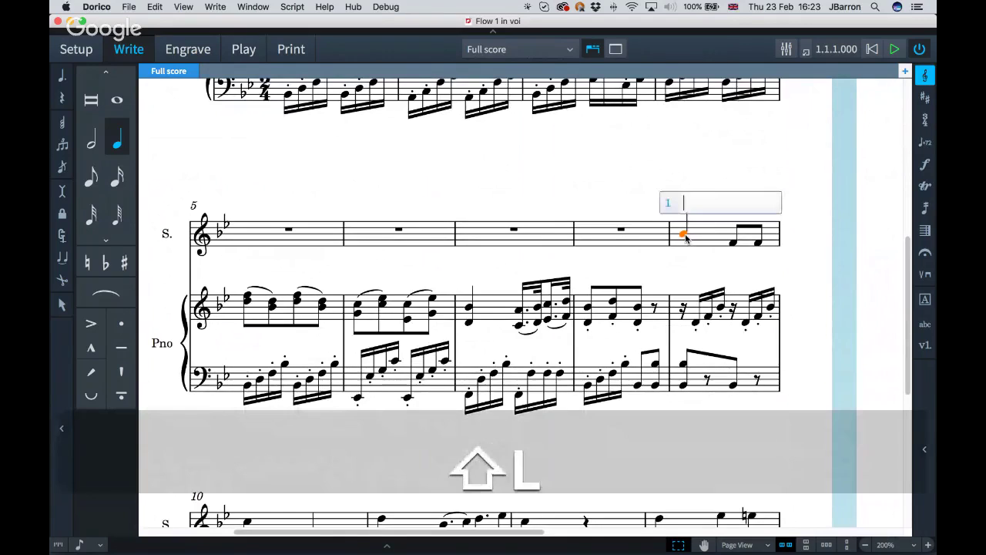
{"action": "type", "text": "Voi"}
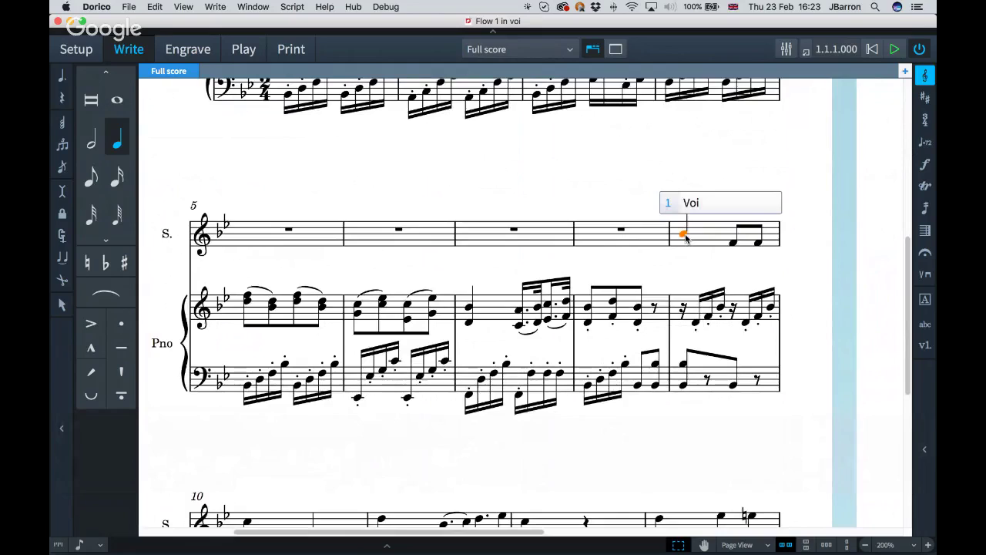
{"action": "key", "text": "space"}
{"action": "type", "text": "c"}
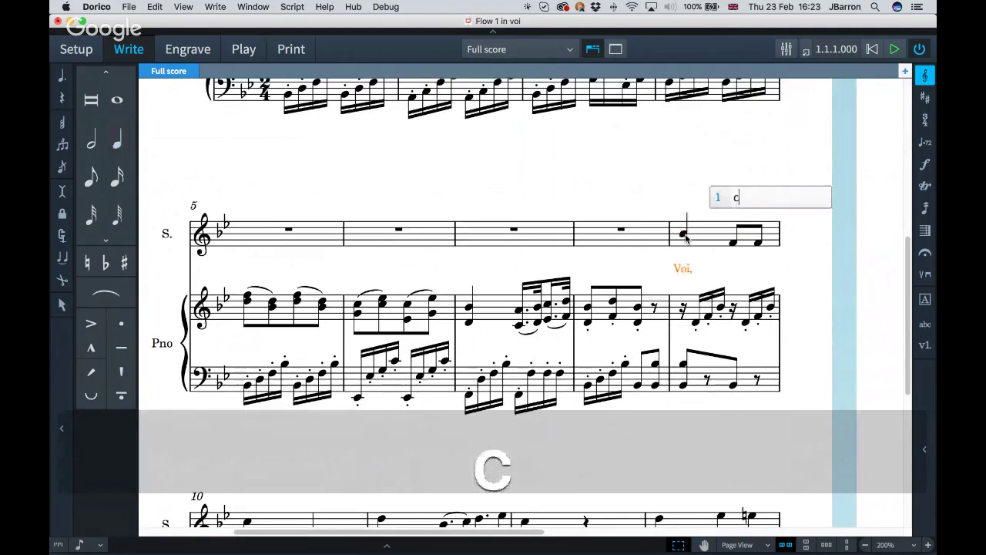
{"action": "type", "text": "he"}
{"action": "key", "text": "space"}
{"action": "type", "text": "sa"}
{"action": "key", "text": "minus"}
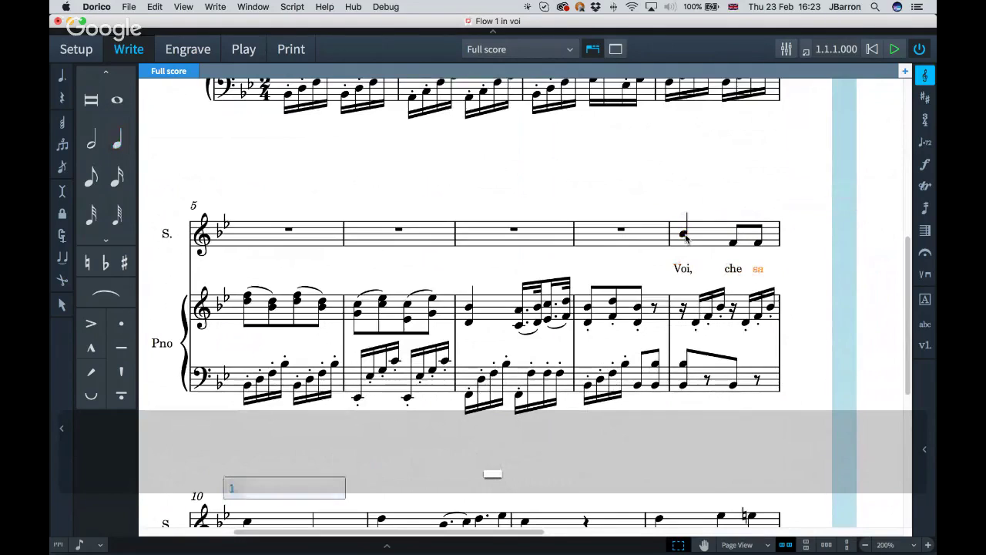
- Continue the soprano lyrics through bar 10 into bar 11 with the syllables "pe-te che co-"
{"action": "type", "text": "p"}
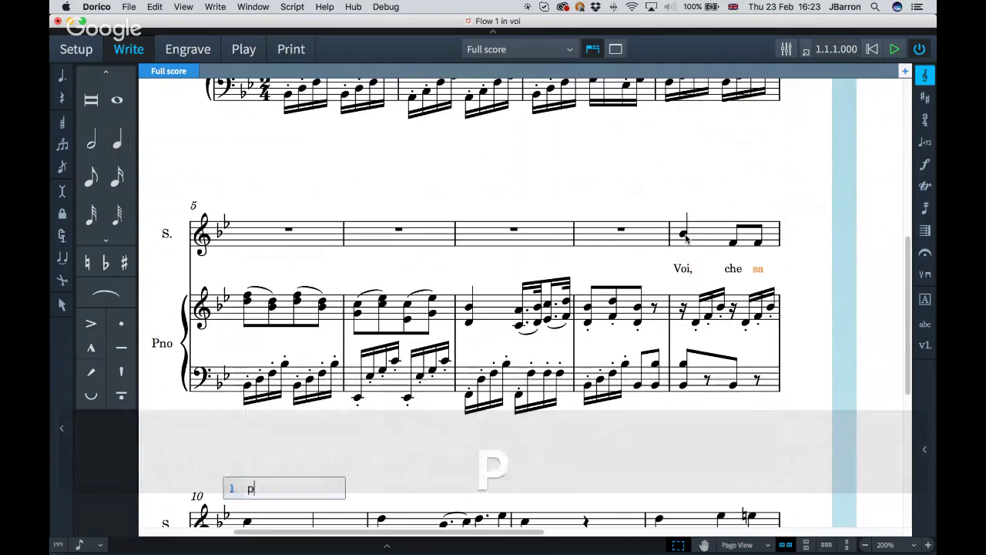
{"action": "type", "text": "e-te che"}
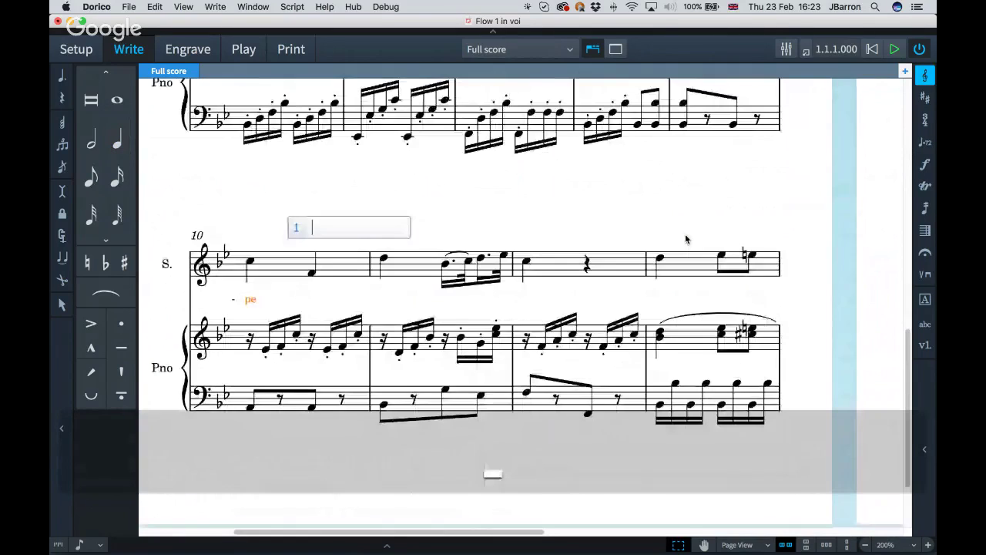
{"action": "type", "text": " c"}
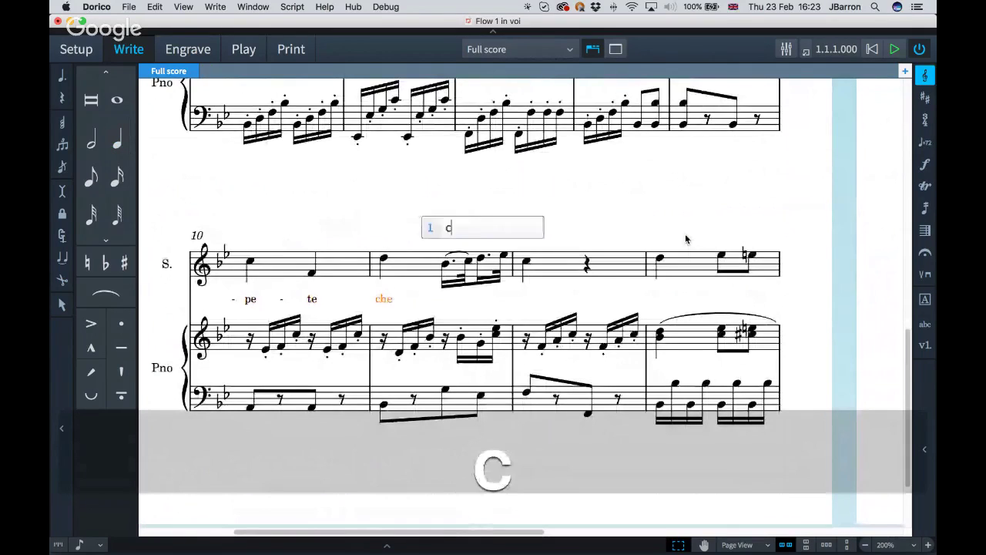
{"action": "type", "text": "o"}
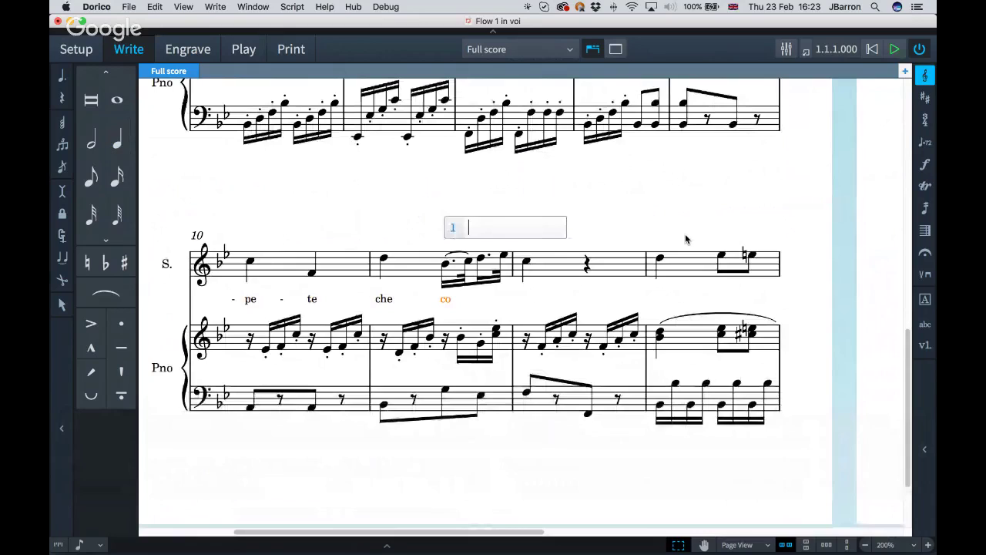
- Enter "sa_è" as a single elided lyric on the soprano's dotted note after "co-" in bar 11
{"action": "type", "text": " sa"}
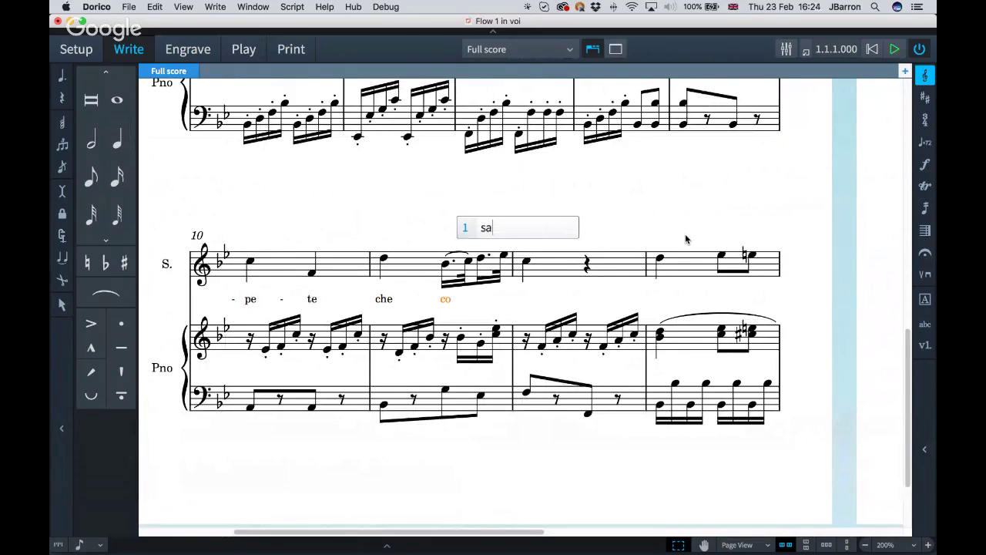
{"action": "key", "text": "ctrl+alt+space"}
{"action": "type", "text": "e"}
{"action": "key", "text": "BackSpace"}
{"action": "key", "text": "BackSpace"}
{"action": "key", "text": "shift"}
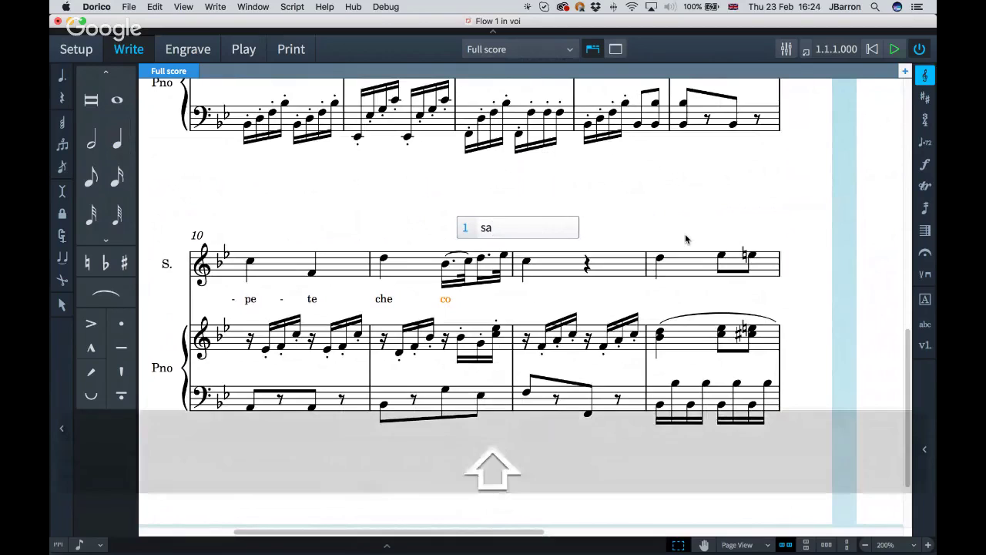
{"action": "type", "text": "_"}
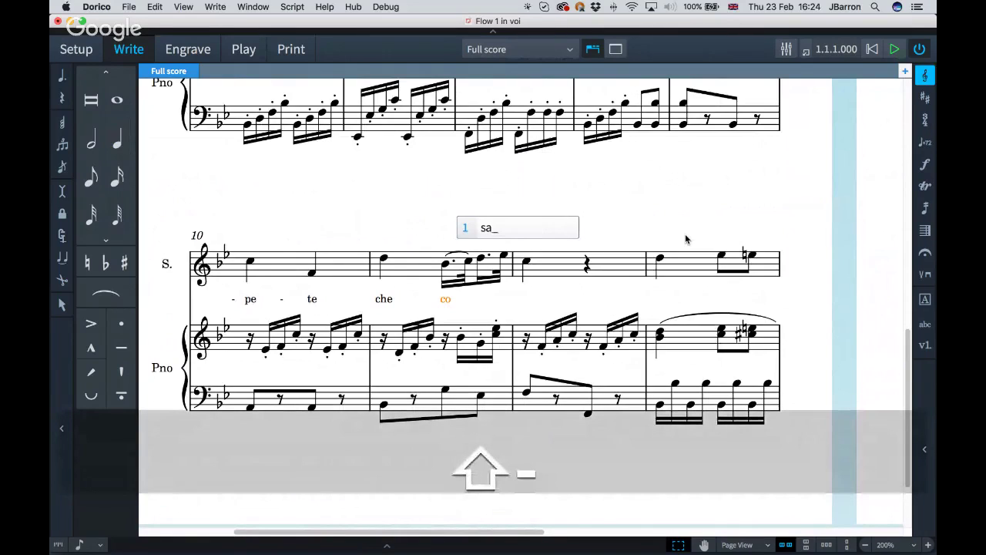
{"action": "key", "text": "alt+grave"}
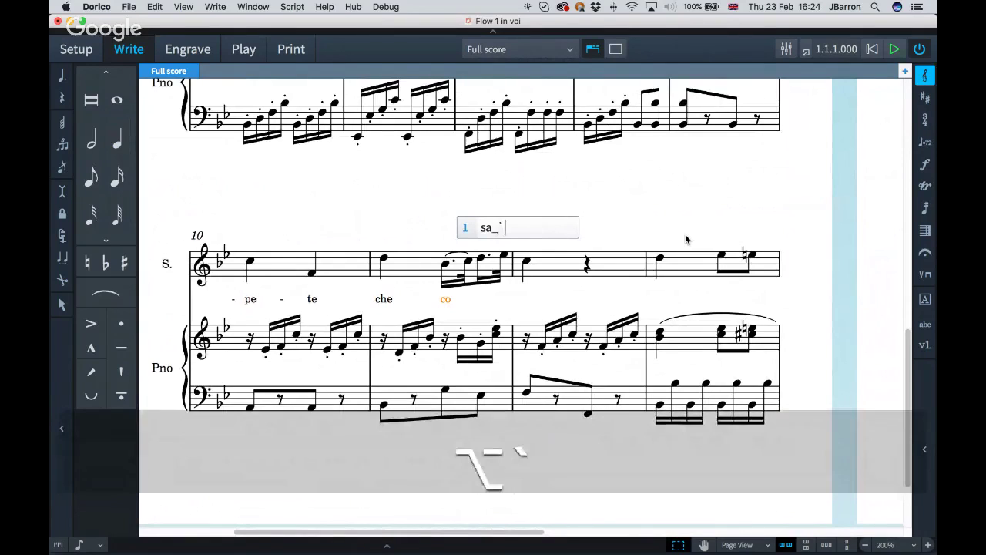
{"action": "type", "text": "e"}
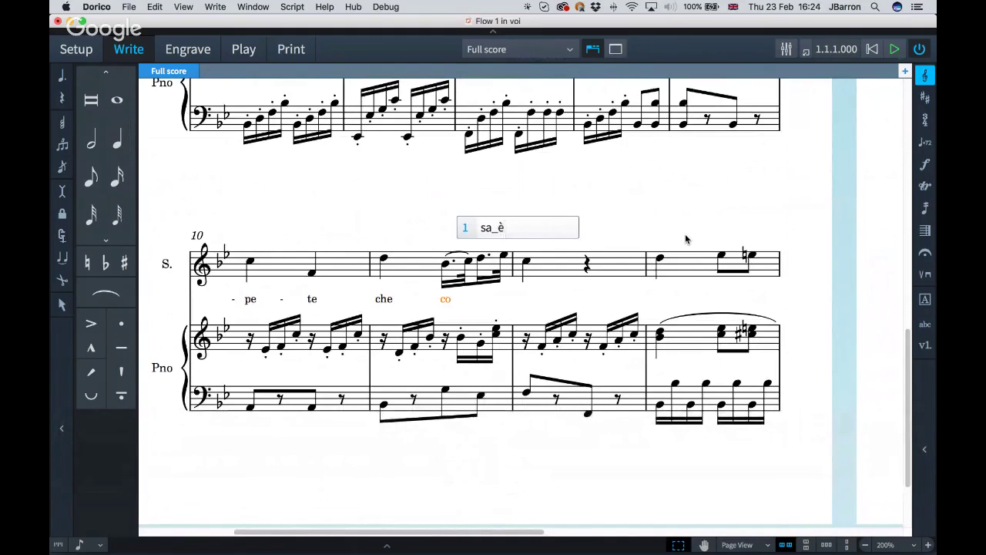
{"action": "key", "text": "space"}
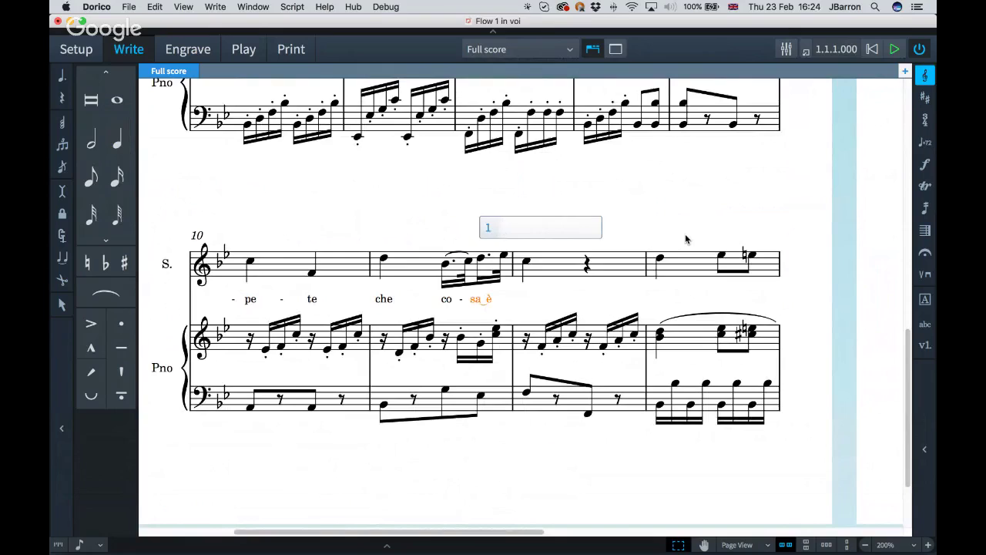
- Enter the lyric "a-mor," across the last soprano note of bar 11 and the first note of bar 12
{"action": "type", "text": "mo"}
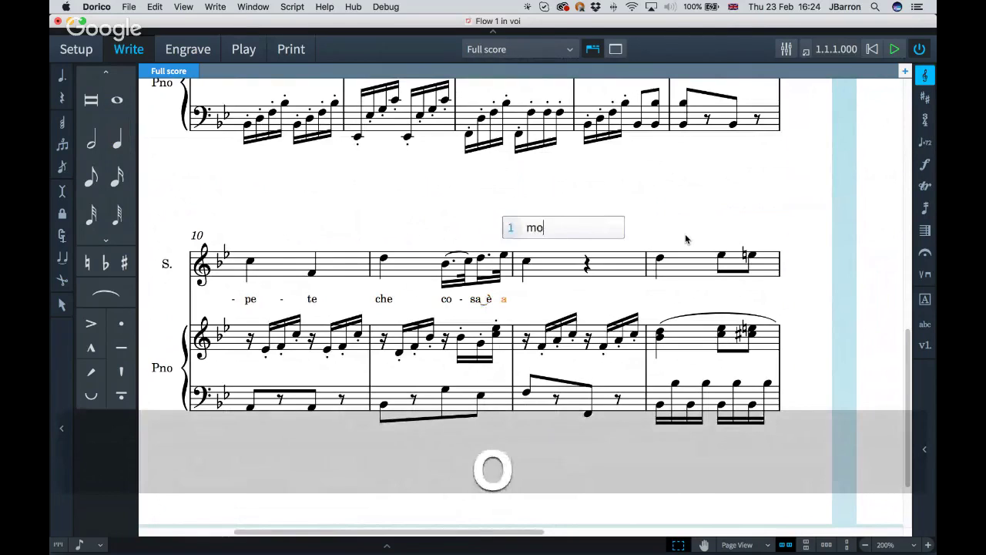
{"action": "type", "text": "r"}
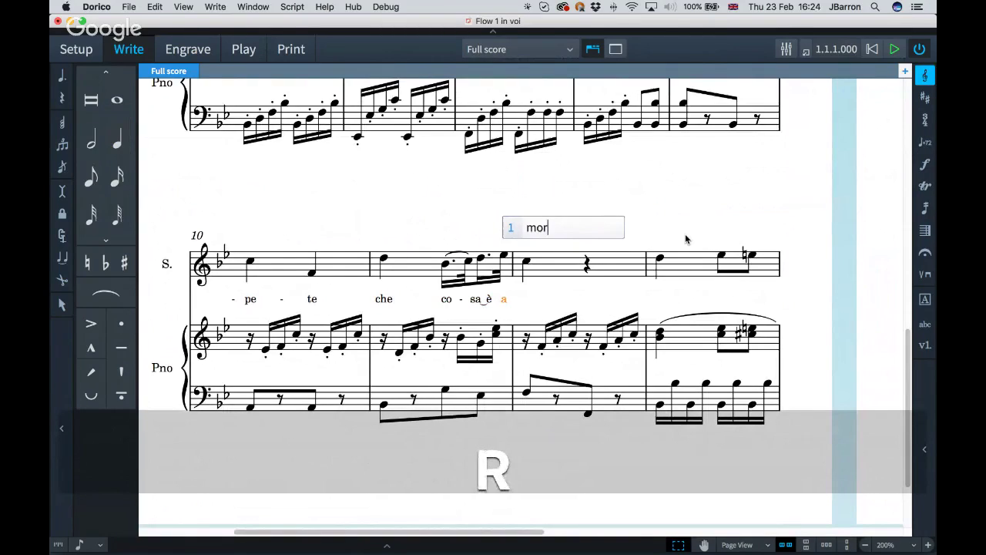
{"action": "type", "text": ","}
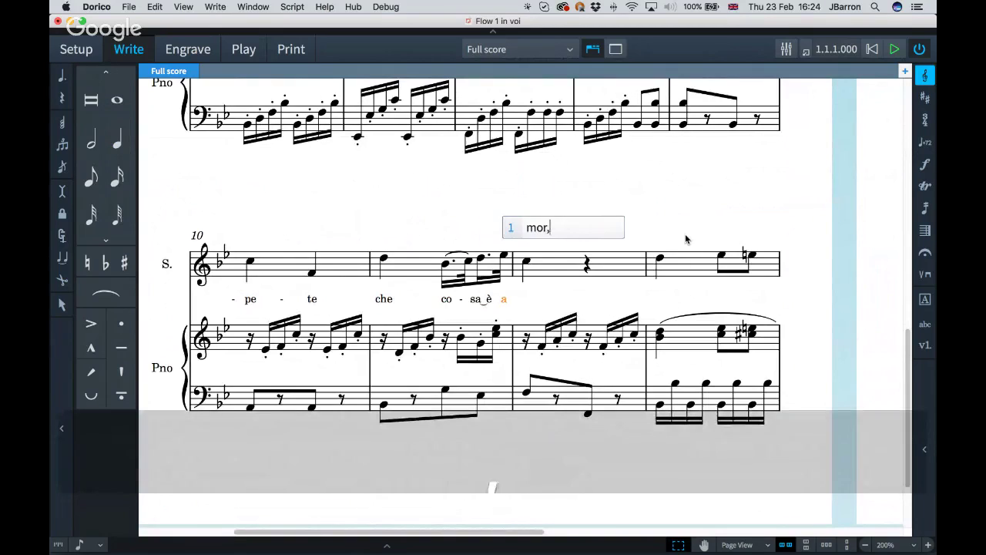
- Go back through the entered lyrics to the elided "sa_è" syllable and return to "mor,"
{"action": "key", "text": "Left"}
{"action": "key", "text": "Left"}
{"action": "key", "text": "Left"}
{"action": "key", "text": "Left"}
{"action": "key", "text": "Left"}
{"action": "key", "text": "Left"}
{"action": "key", "text": "Left"}
{"action": "key", "text": "Left"}
{"action": "key", "text": "Left"}
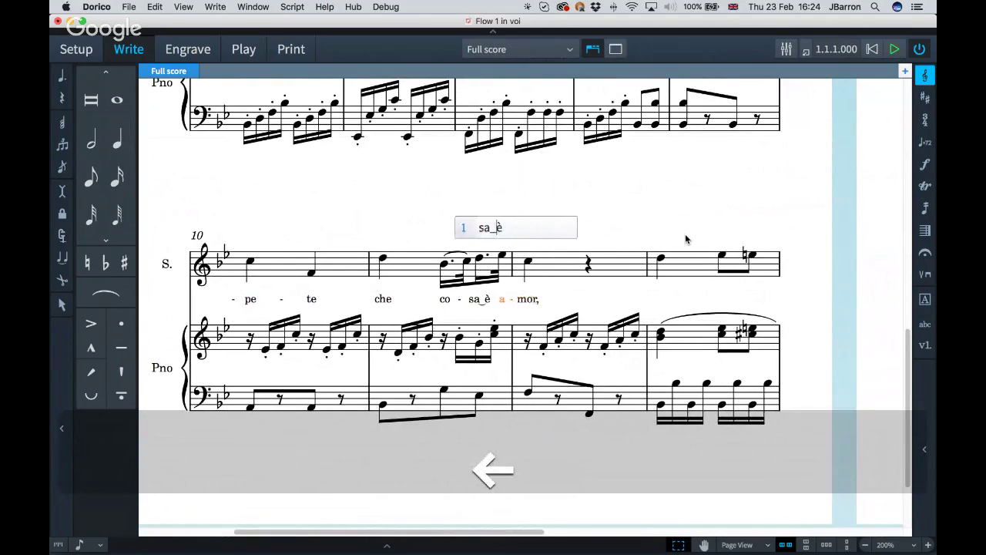
{"action": "key", "text": "Right"}
{"action": "key", "text": "Right"}
{"action": "key", "text": "Right"}
{"action": "key", "text": "Right"}
{"action": "key", "text": "Right"}
{"action": "key", "text": "Right"}
{"action": "key", "text": "Right"}
{"action": "key", "text": "Right"}
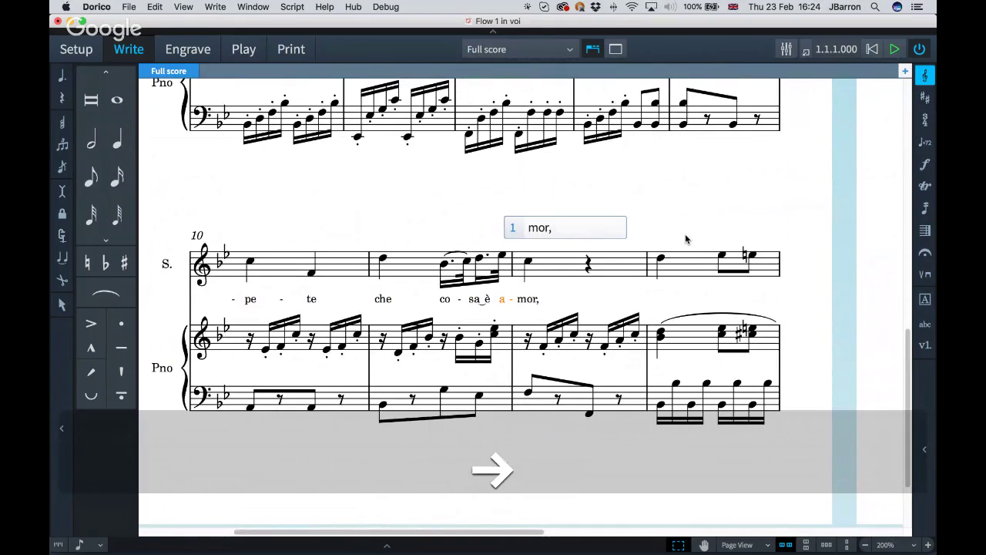
- Enter the soprano lyrics "don-", "ne,ve-" and "de-" on the three notes of bar 13
{"action": "key", "text": "space"}
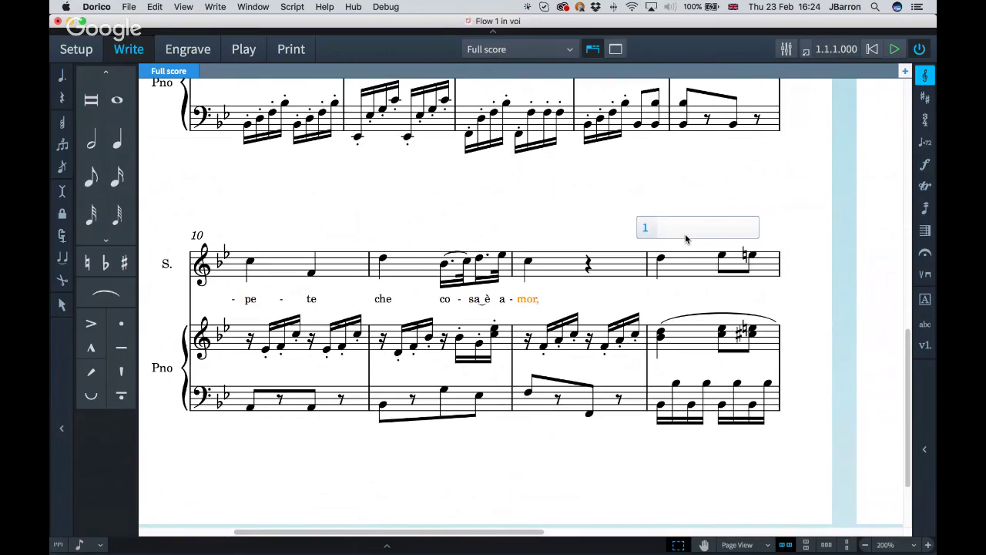
{"action": "type", "text": "don"}
{"action": "key", "text": "space"}
{"action": "type", "text": "n"}
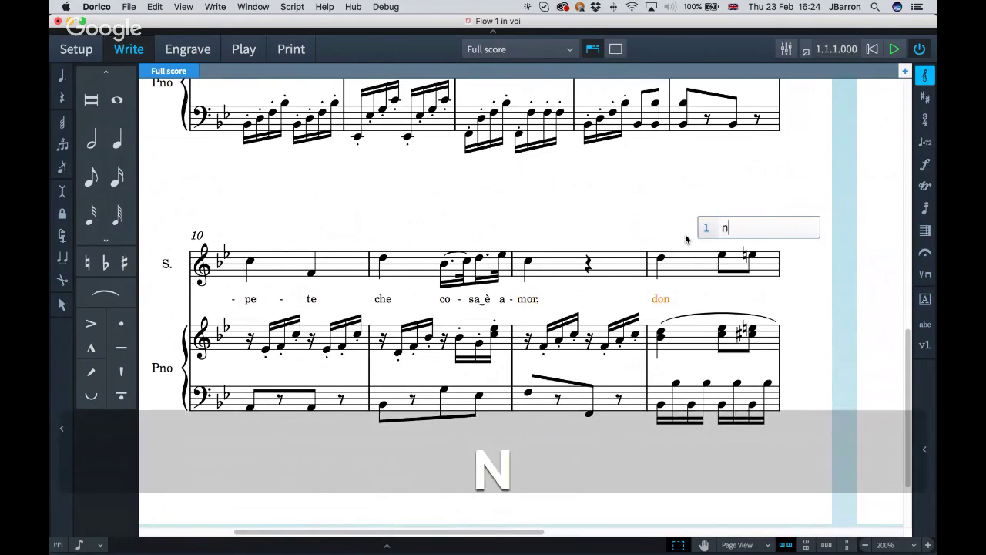
{"action": "type", "text": "e,ve"}
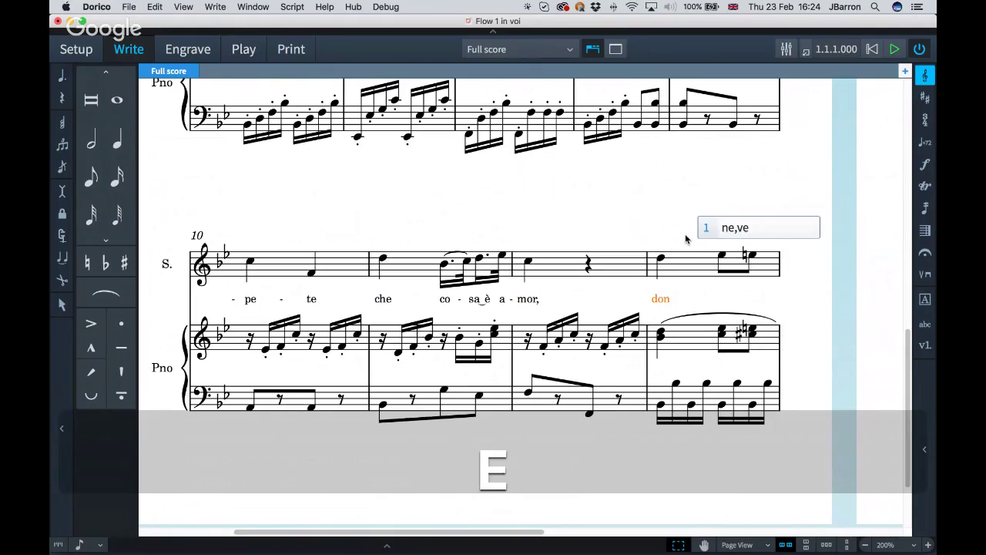
{"action": "key", "text": "minus"}
{"action": "type", "text": "de"}
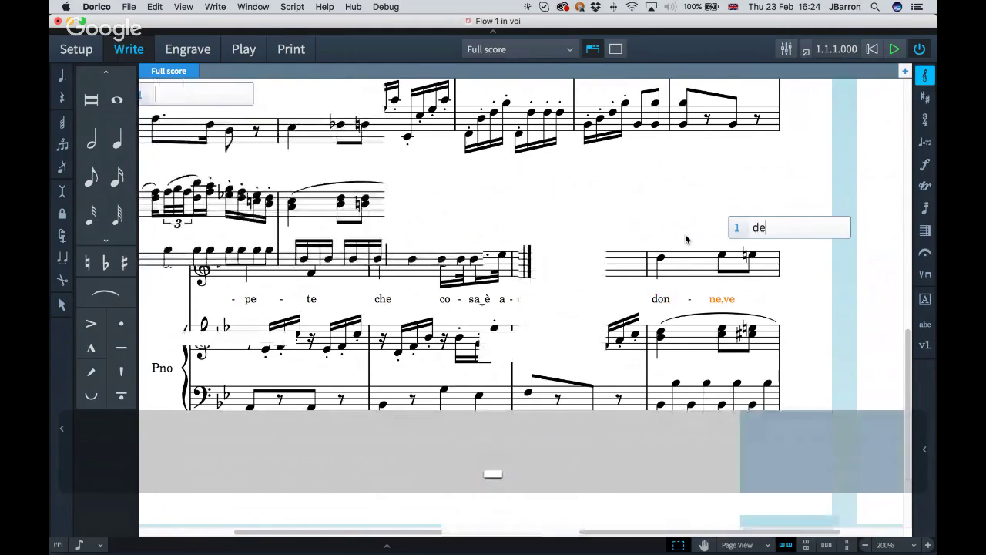
- Enter the syllable "te," on the first soprano note of bar 14
{"action": "key", "text": "minus"}
{"action": "type", "text": "te"}
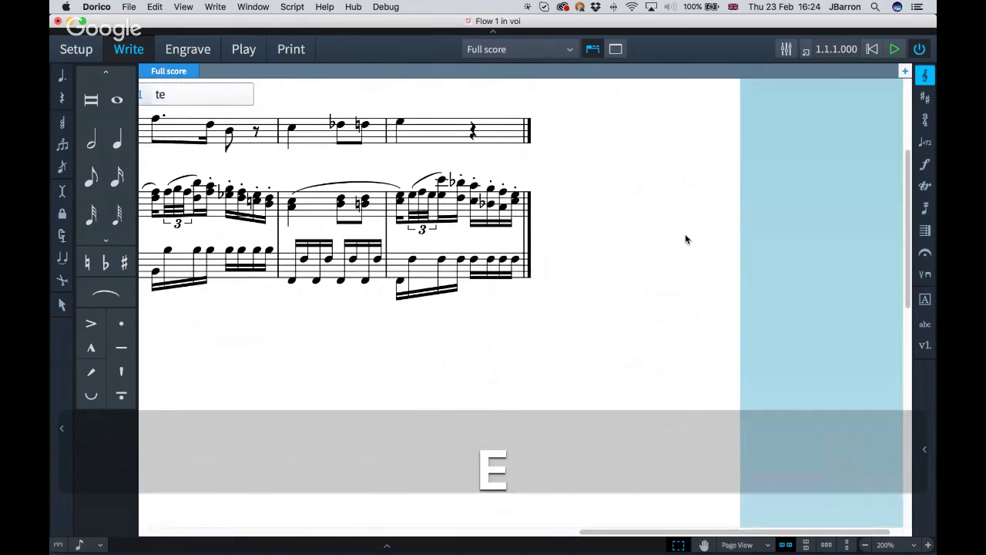
{"action": "type", "text": ","}
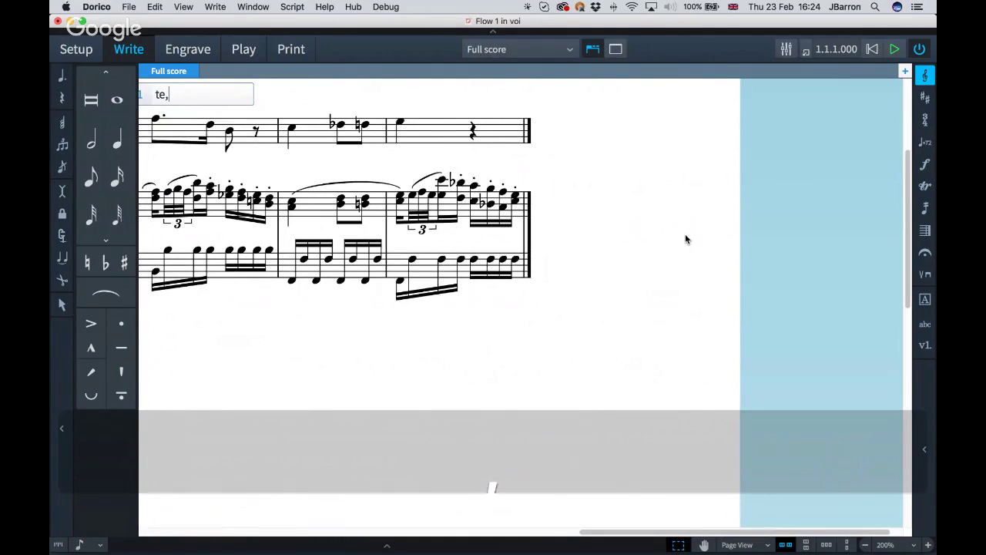
{"action": "type", "text": "s'io"}
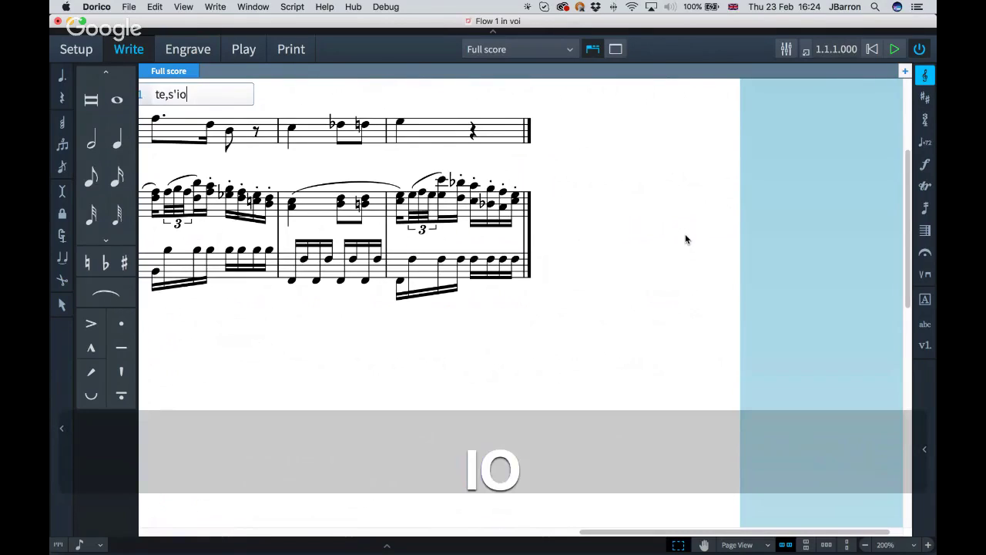
{"action": "key", "text": "BackSpace"}
{"action": "key", "text": "BackSpace"}
{"action": "key", "text": "BackSpace"}
{"action": "key", "text": "BackSpace"}
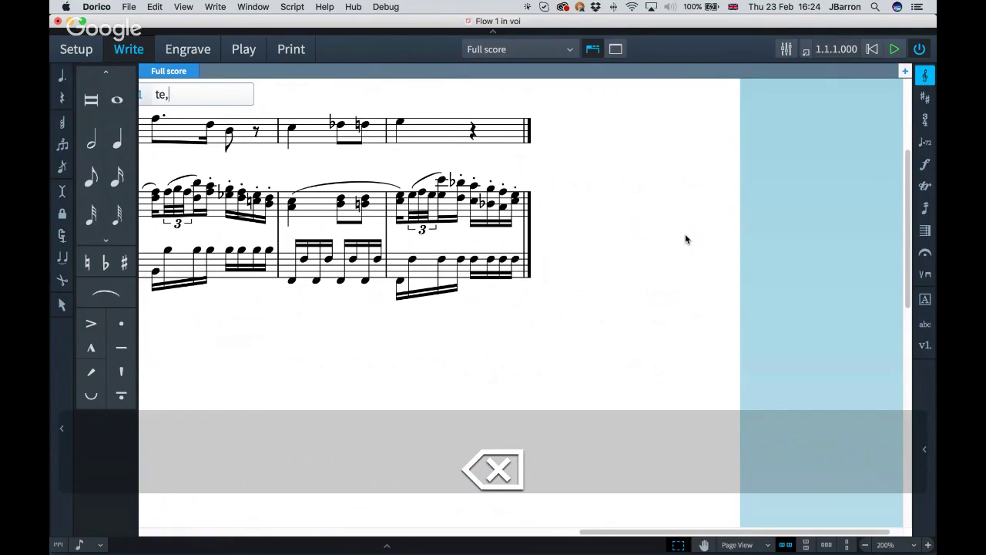
{"action": "key", "text": "space"}
- Compare the soprano syllables with their notes from bar 9 through bar 14
{"action": "scroll", "coordinate": [685, 239], "scroll_direction": "left", "scroll_amount": 5}
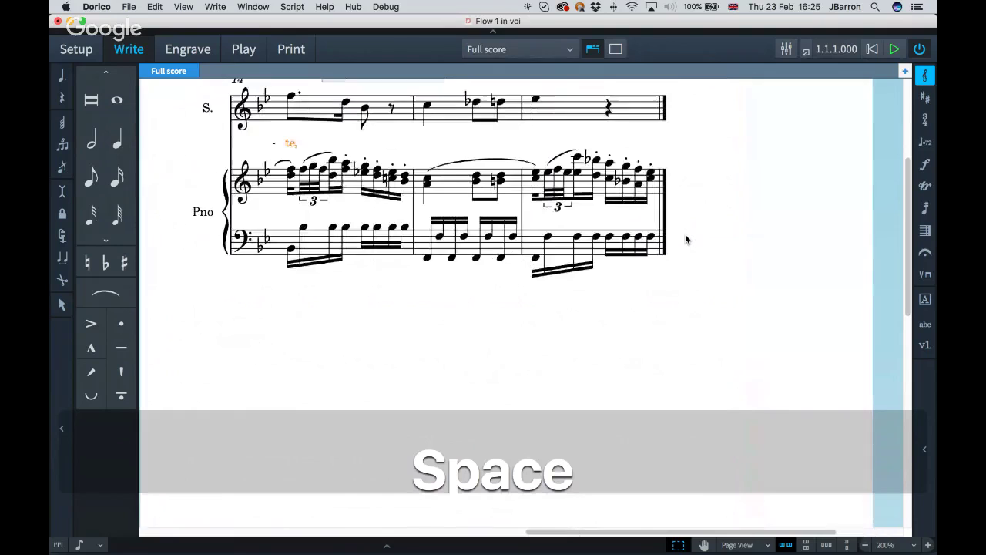
{"action": "scroll", "coordinate": [684, 239], "scroll_direction": "left", "scroll_amount": 2}
{"action": "scroll", "coordinate": [684, 238], "scroll_direction": "left", "scroll_amount": 10}
{"action": "scroll", "coordinate": [686, 239], "scroll_direction": "down", "scroll_amount": 3}
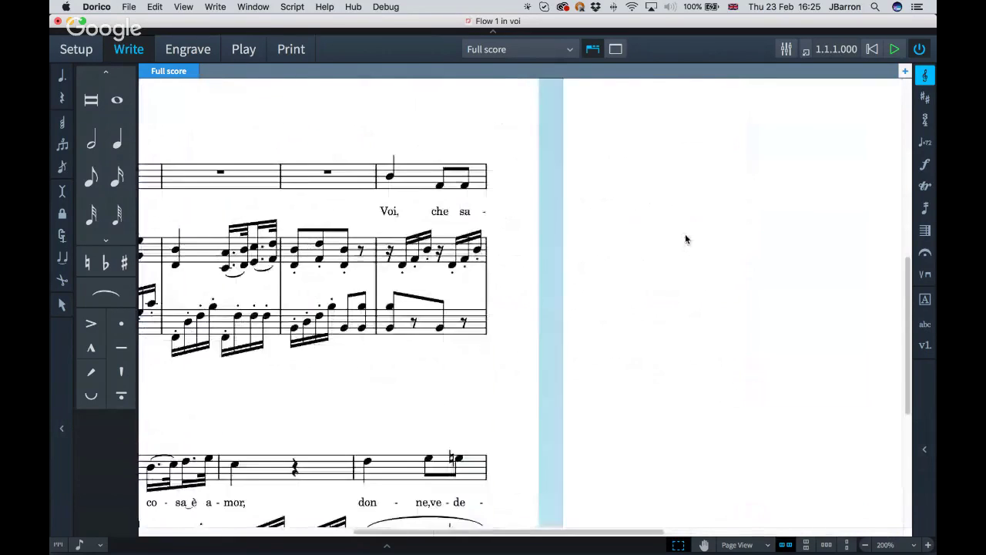
{"action": "scroll", "coordinate": [684, 239], "scroll_direction": "down", "scroll_amount": 3}
{"action": "scroll", "coordinate": [685, 239], "scroll_direction": "left", "scroll_amount": 3}
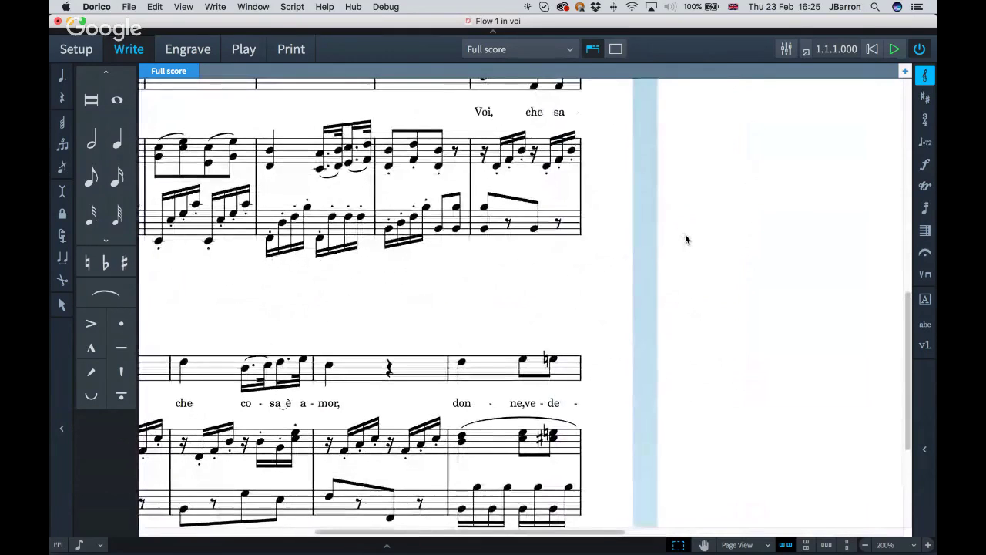
{"action": "scroll", "coordinate": [685, 239], "scroll_direction": "up", "scroll_amount": 10}
{"action": "scroll", "coordinate": [685, 239], "scroll_direction": "right", "scroll_amount": 6}
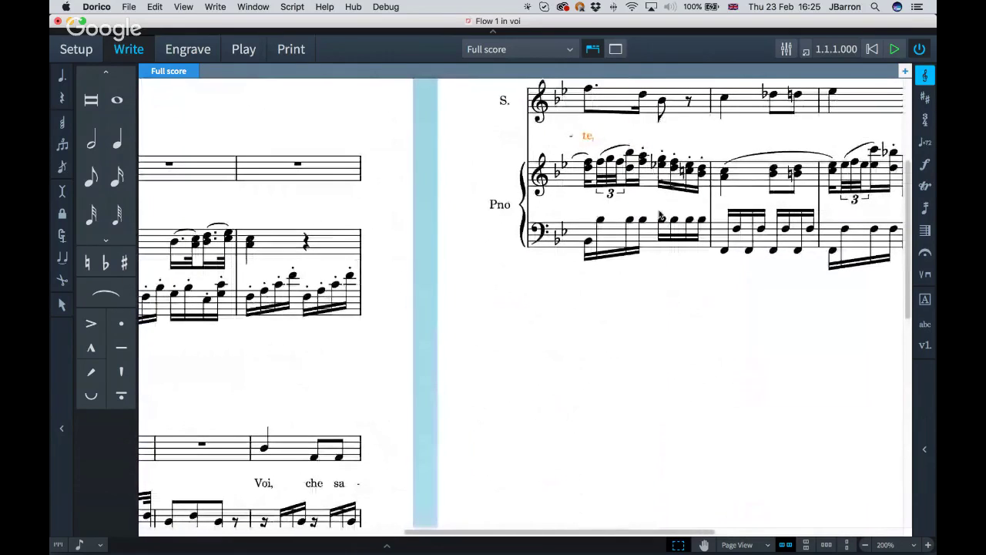
- Clear the misplaced syllables "te," in bar 14 and "de" in bar 13, working back to the lyric "ne,ve"
{"action": "left_click", "coordinate": [590, 137]}
{"action": "double_click", "coordinate": [590, 137]}
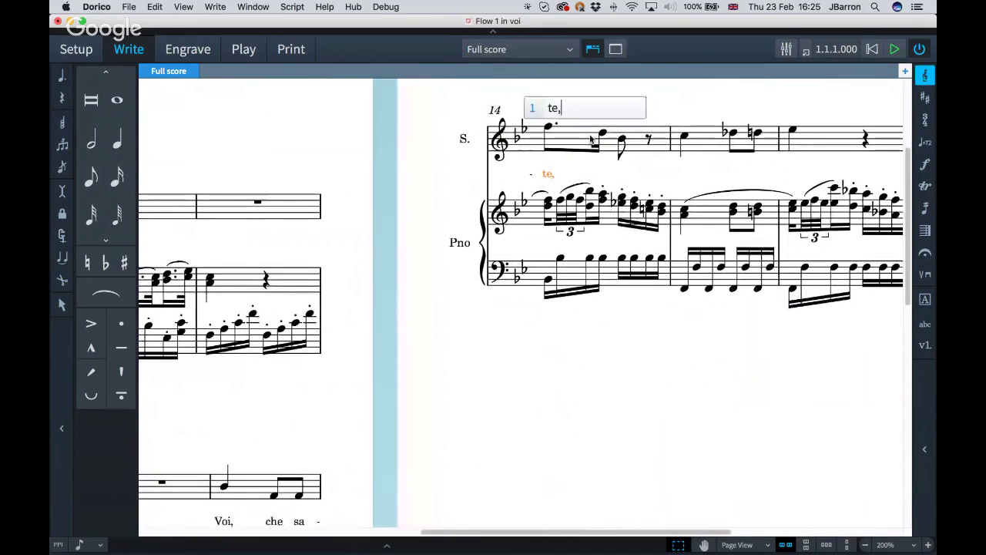
{"action": "key", "text": "BackSpace"}
{"action": "key", "text": "BackSpace"}
{"action": "key", "text": "BackSpace"}
{"action": "type", "text": "de"}
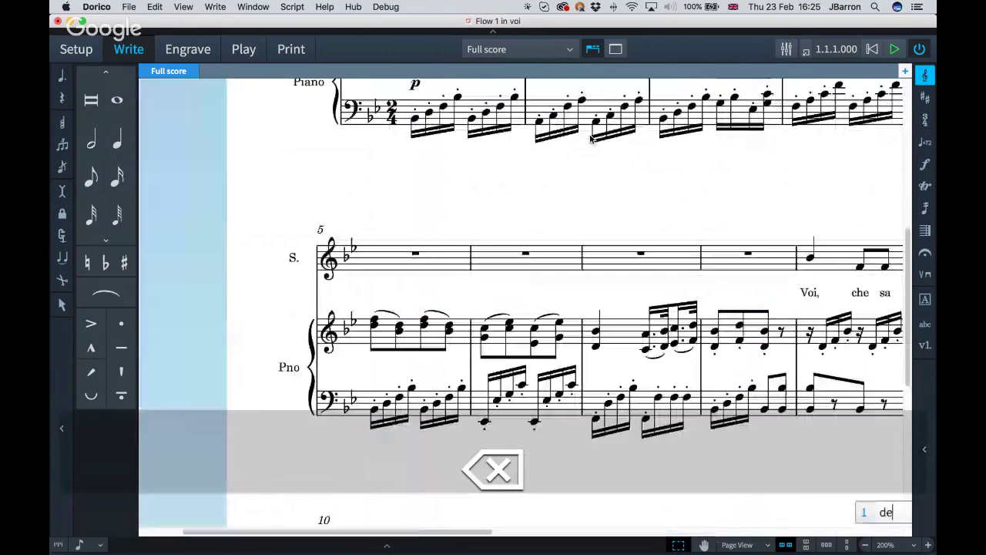
{"action": "type", "text": "on"}
{"action": "key", "text": "minus"}
{"action": "type", "text": "ne,ve"}
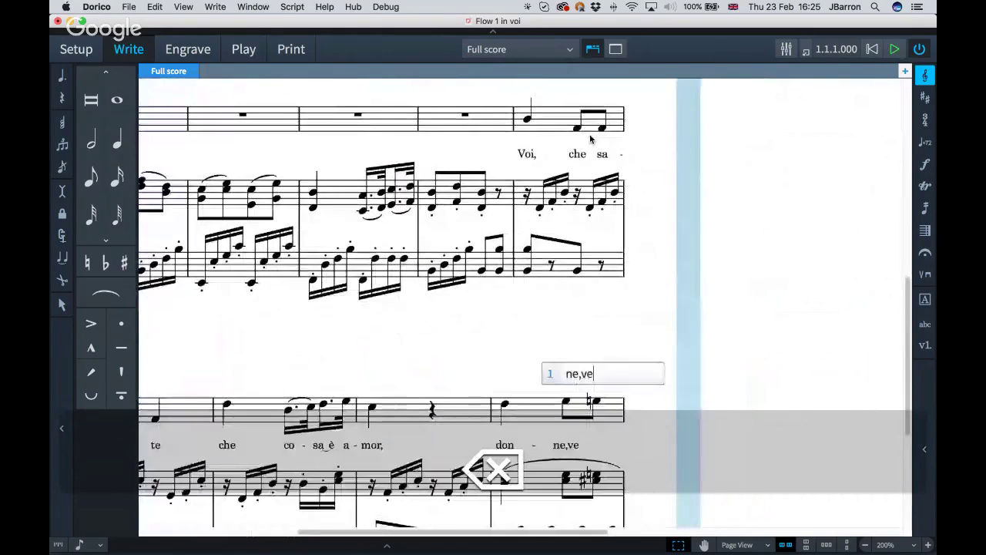
- Shorten the lyric "ne,ve" in bar 13 to "ne," and enter "ve-" on the following note
{"action": "key", "text": "BackSpace"}
{"action": "key", "text": "BackSpace"}
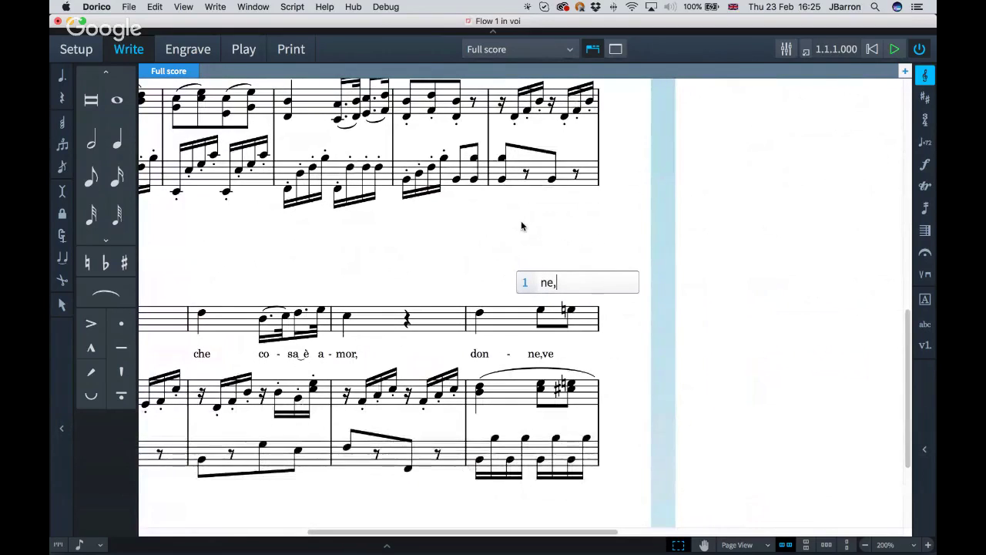
{"action": "key", "text": "BackSpace"}
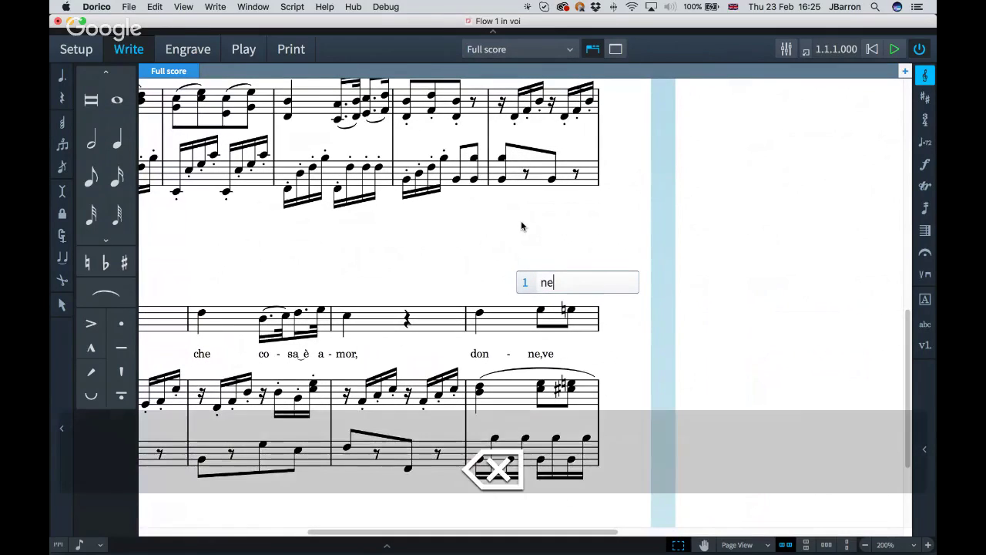
{"action": "type", "text": ","}
{"action": "key", "text": "space"}
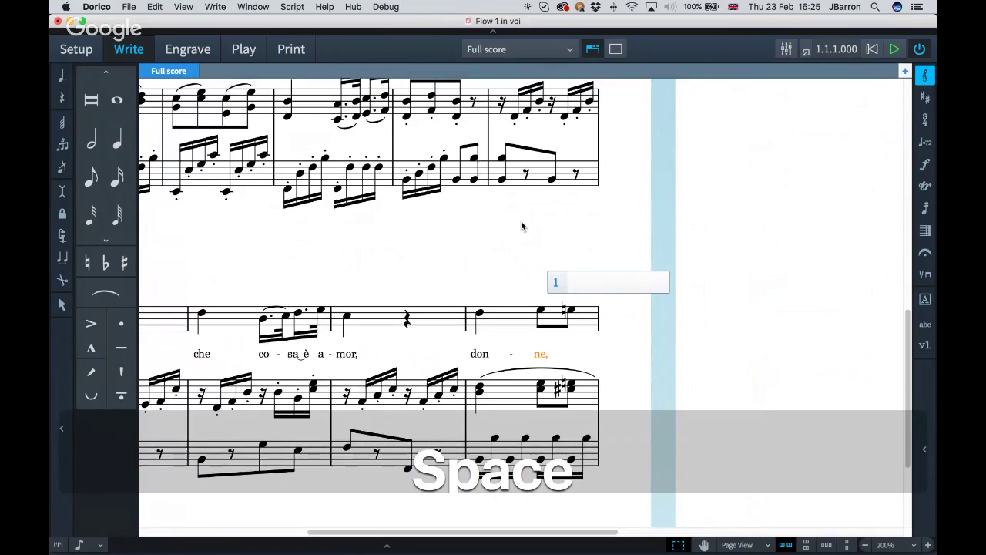
{"action": "type", "text": "de"}
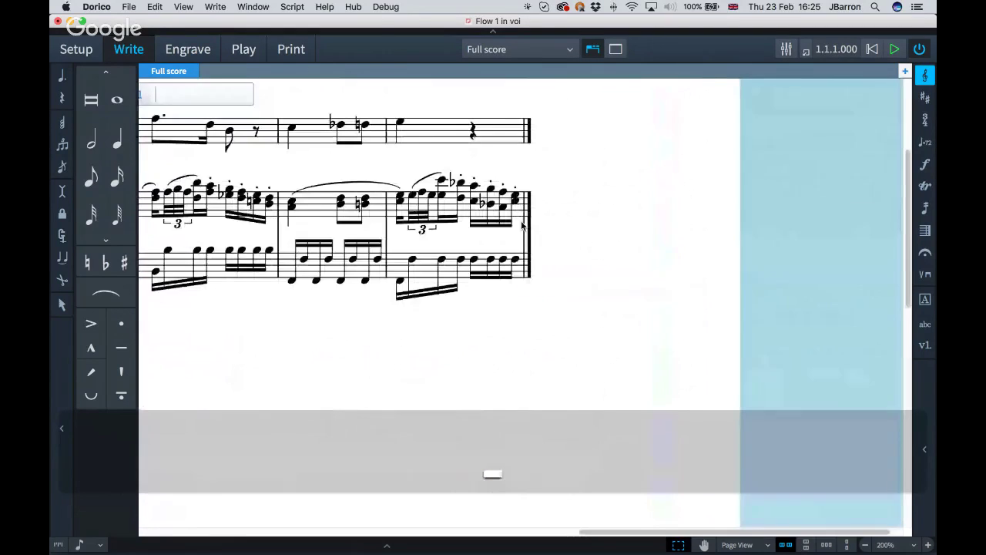
- Enter "de-" on the first soprano note of bar 14 and "te," on the bar's last note
{"action": "key", "text": "space"}
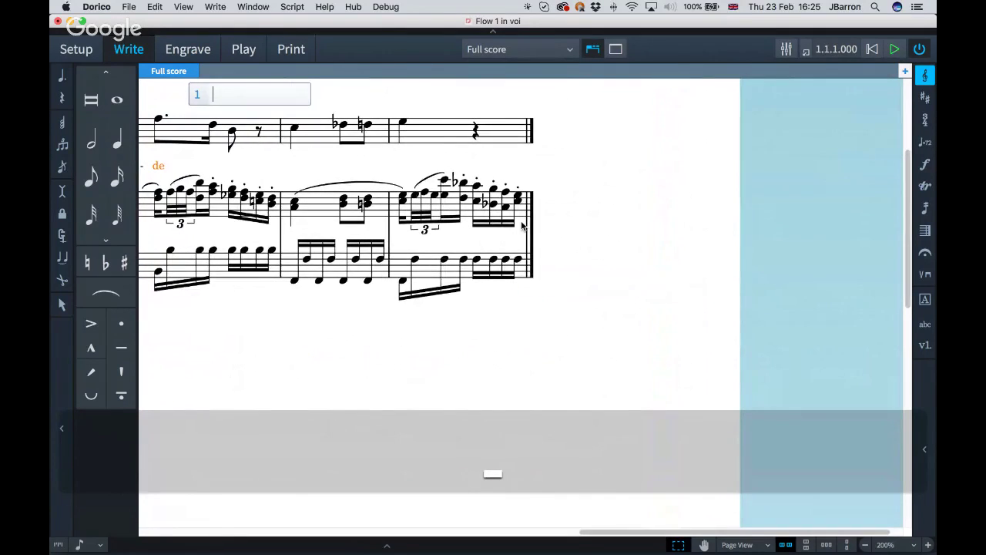
{"action": "key", "text": "space"}
{"action": "type", "text": "te"}
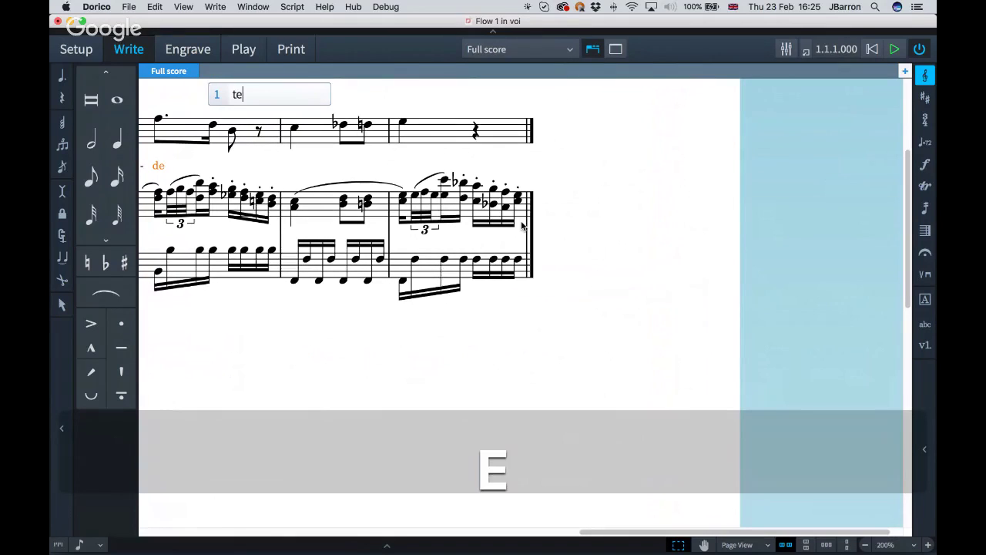
{"action": "type", "text": ","}
{"action": "key", "text": "space"}
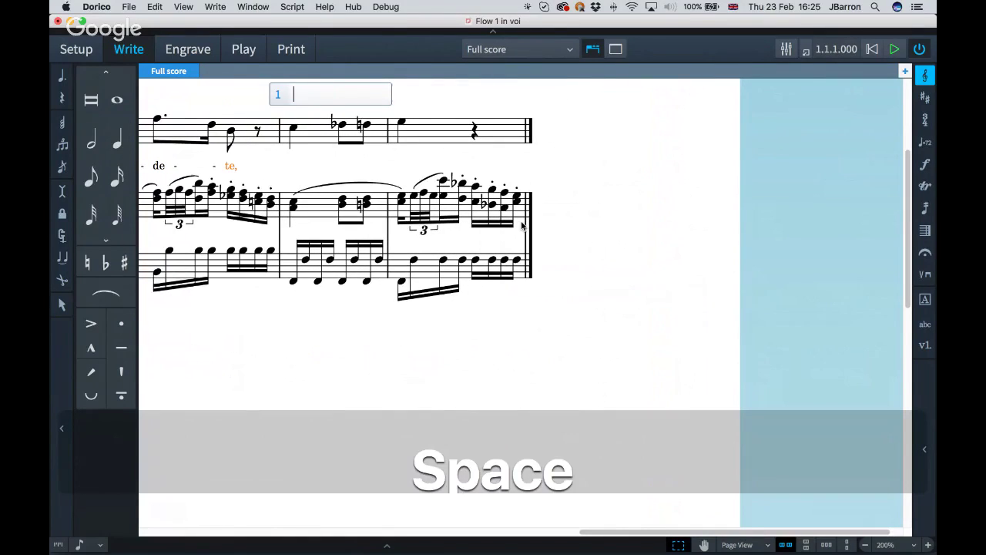
- Enter the words "s'io", "l'ho" and "nel" on the three soprano notes of bar 15
{"action": "type", "text": "s'io"}
{"action": "key", "text": "space"}
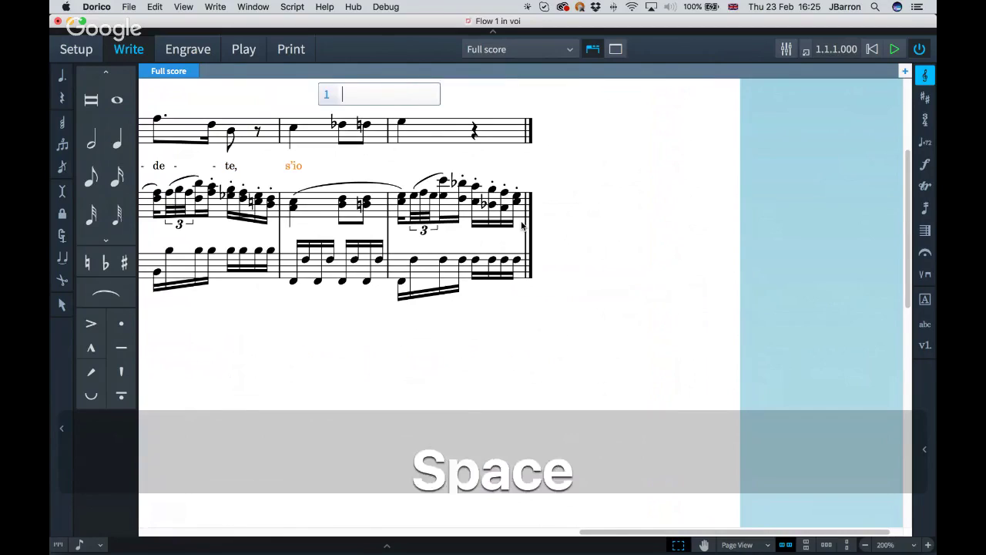
{"action": "type", "text": "'"}
{"action": "key", "text": "BackSpace"}
{"action": "type", "text": "l'"}
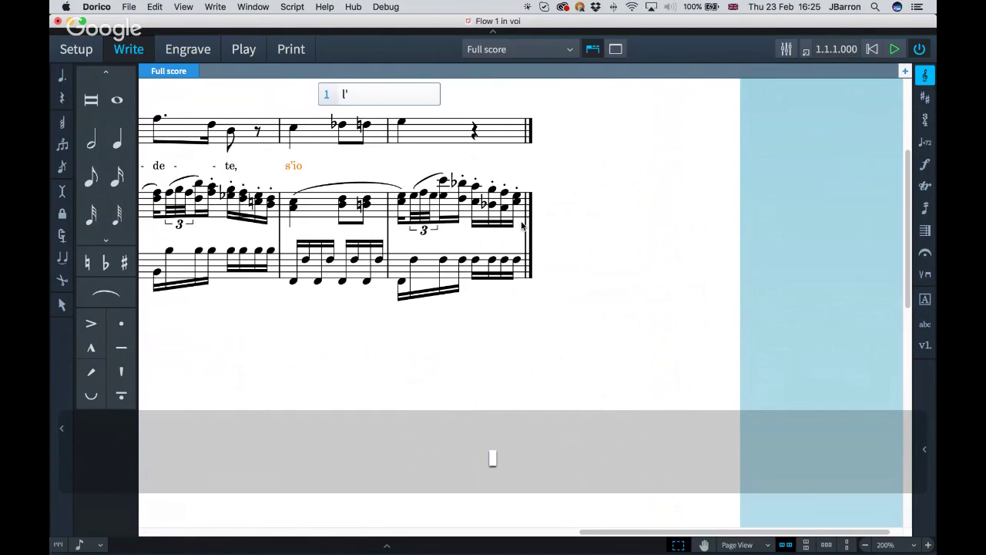
{"action": "type", "text": "ho"}
{"action": "key", "text": "space"}
{"action": "type", "text": "nel"}
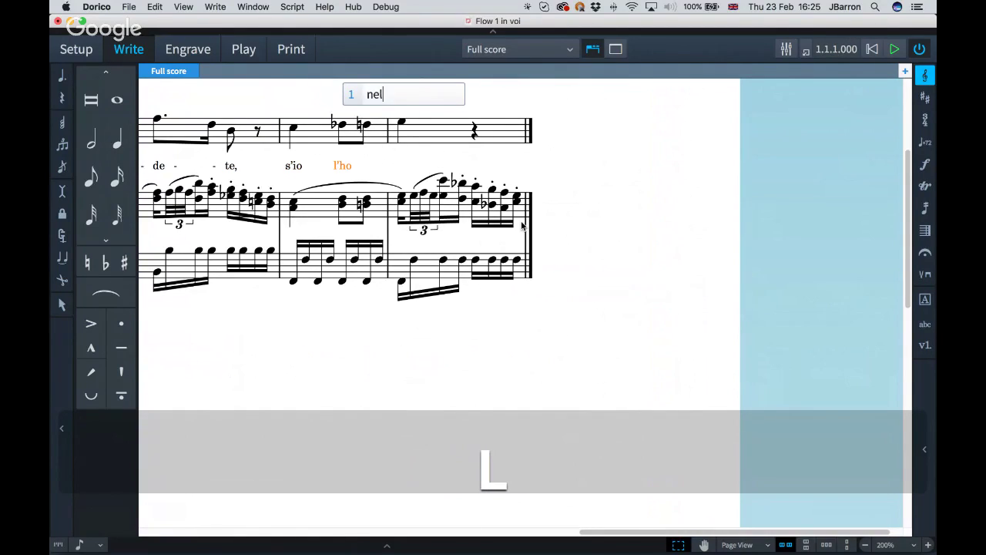
- Enter the closing word "cor." on the soprano note of bar 16 and finish the lyric entry
{"action": "key", "text": "space"}
{"action": "type", "text": "cor"}
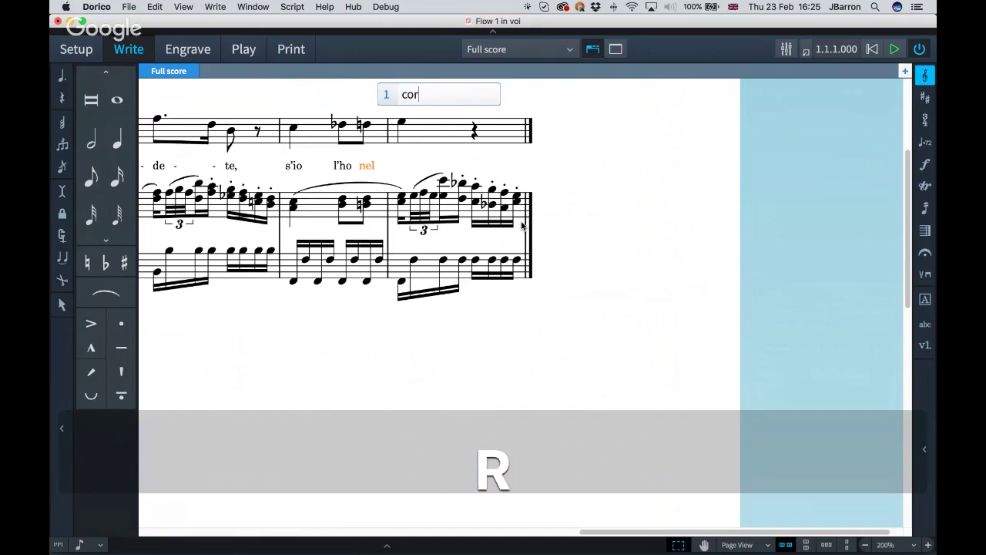
{"action": "type", "text": "."}
{"action": "key", "text": "Return"}
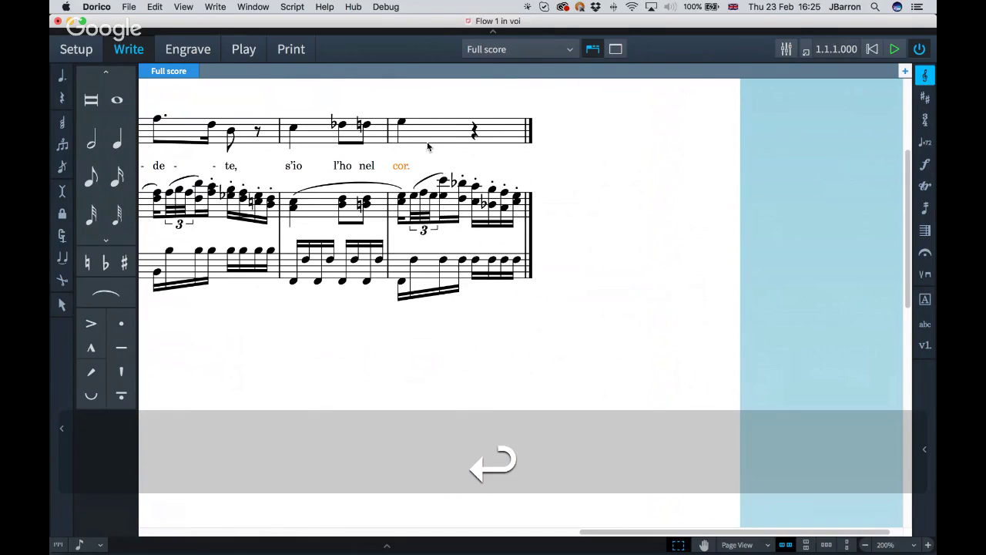
- Start lyric entry on the first soprano note of bar 9, above the word "Voi,"
{"action": "key", "text": "super+minus"}
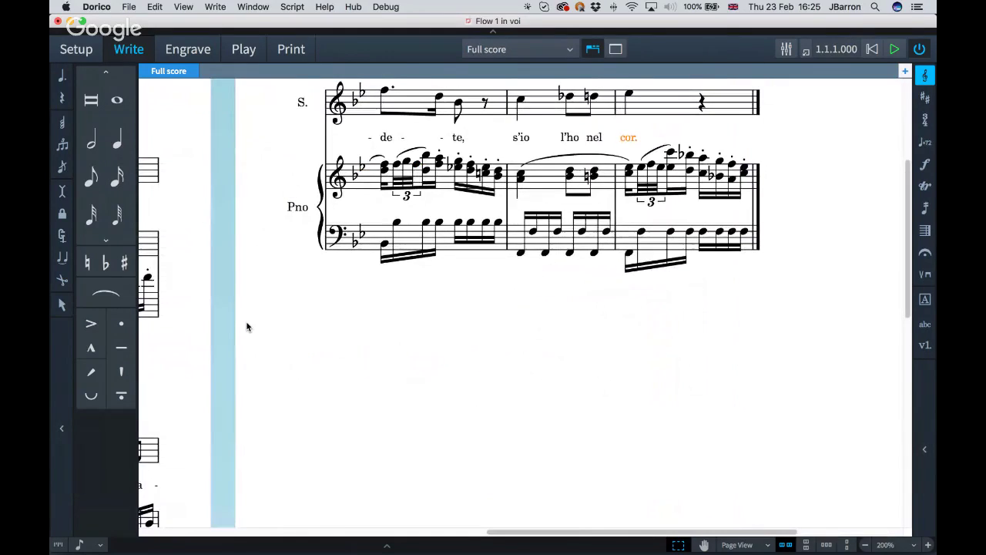
{"action": "key", "text": "x"}
{"action": "scroll", "coordinate": [246, 327], "scroll_direction": "left", "scroll_amount": 5}
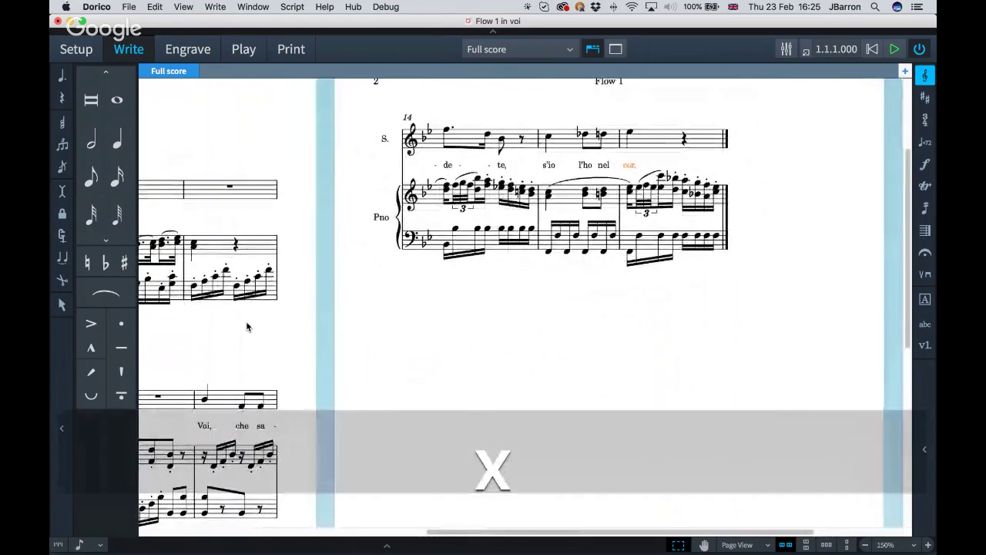
{"action": "scroll", "coordinate": [246, 327], "scroll_direction": "down", "scroll_amount": 3}
{"action": "scroll", "coordinate": [246, 326], "scroll_direction": "left", "scroll_amount": 5}
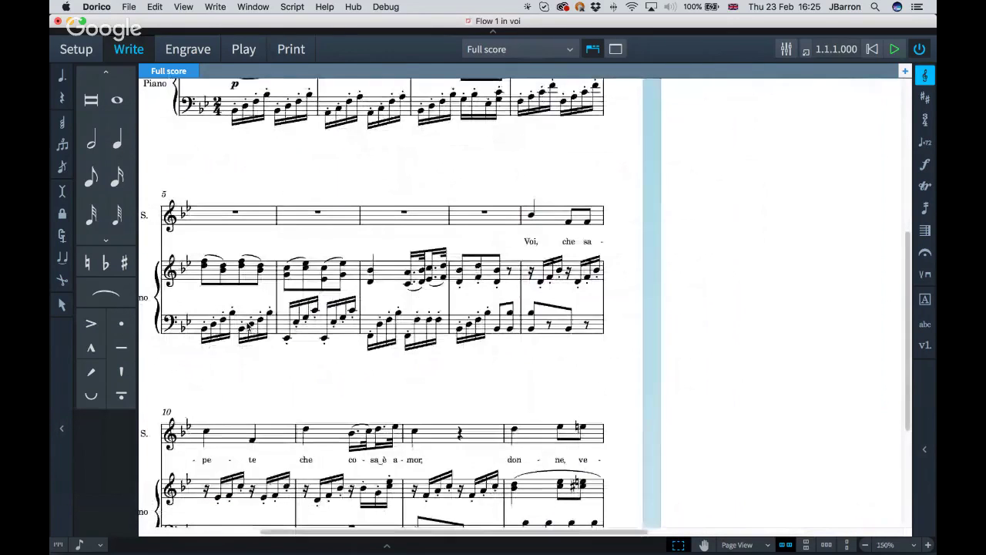
{"action": "left_click", "coordinate": [531, 215]}
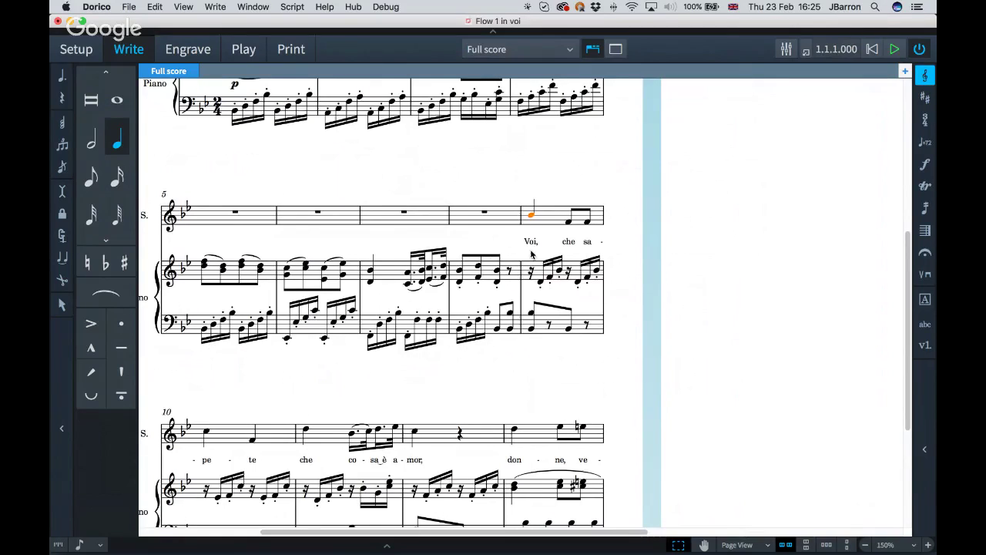
{"action": "key", "text": "shift+l"}
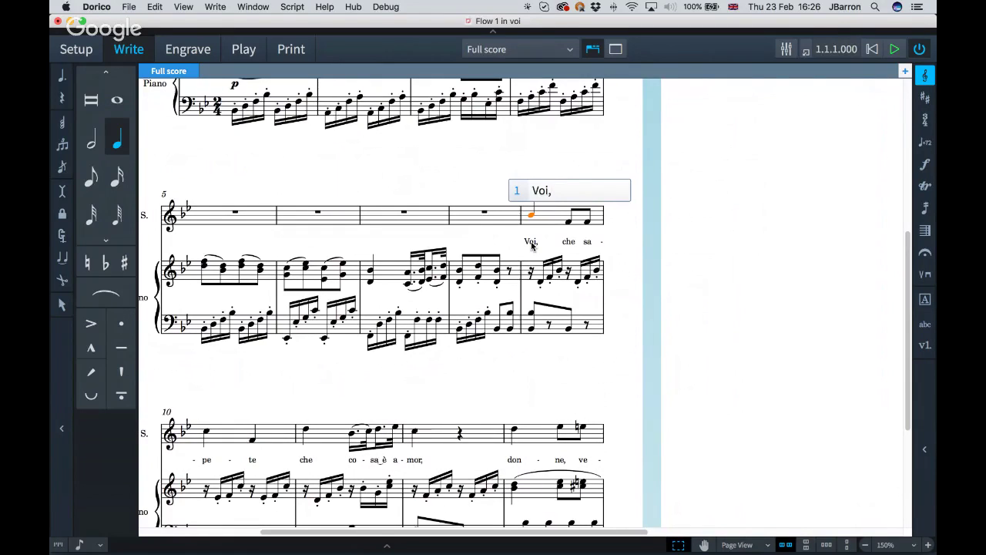
- Try the word "here" on lyric line 2 under the first soprano note of bar 9, clear it and switch to the chorus line
{"action": "key", "text": "Down"}
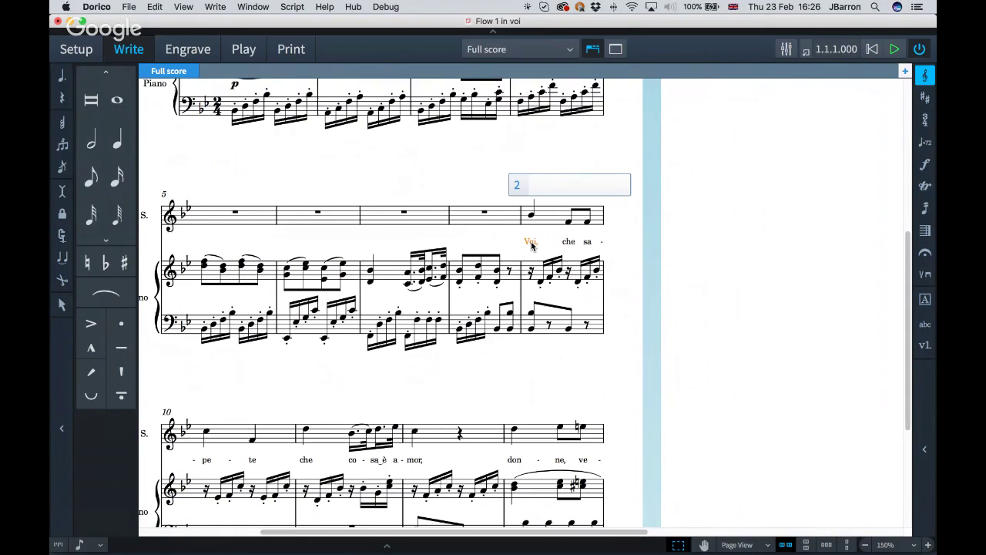
{"action": "type", "text": "here"}
{"action": "key", "text": "space"}
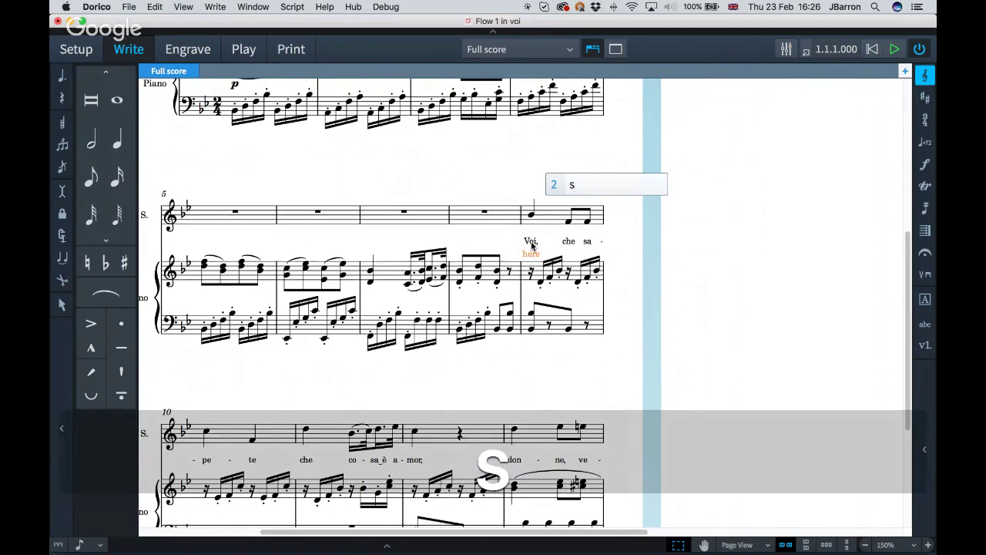
{"action": "key", "text": "BackSpace"}
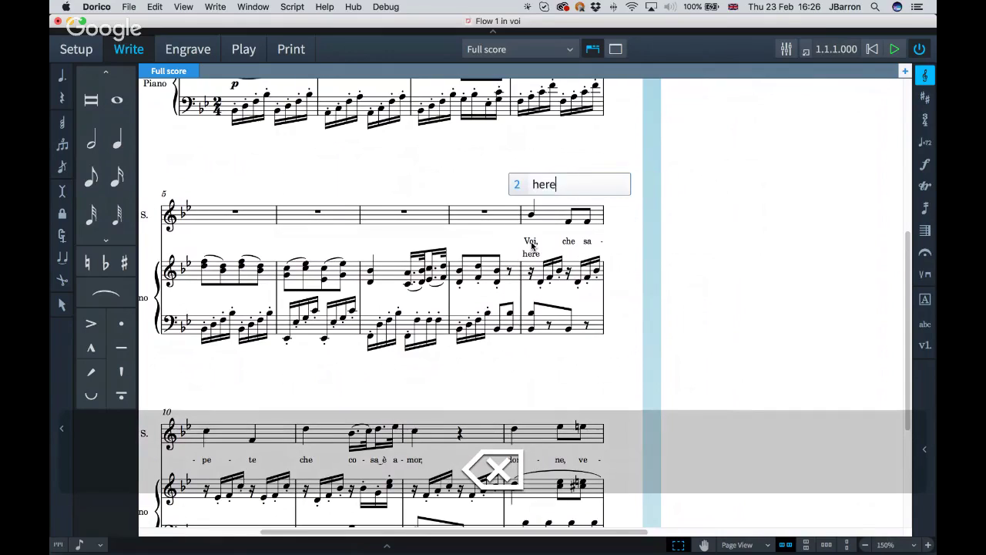
{"action": "key", "text": "BackSpace"}
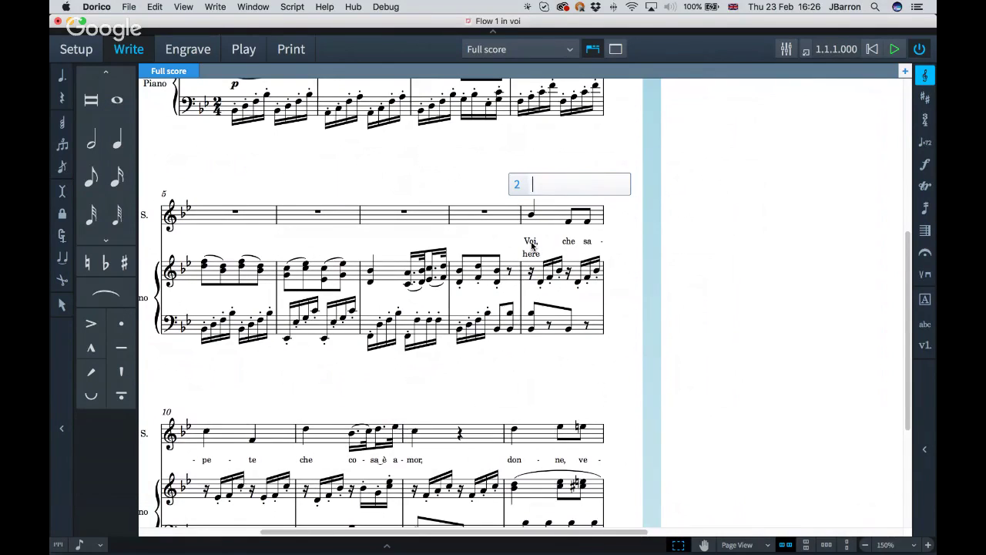
{"action": "key", "text": "Up"}
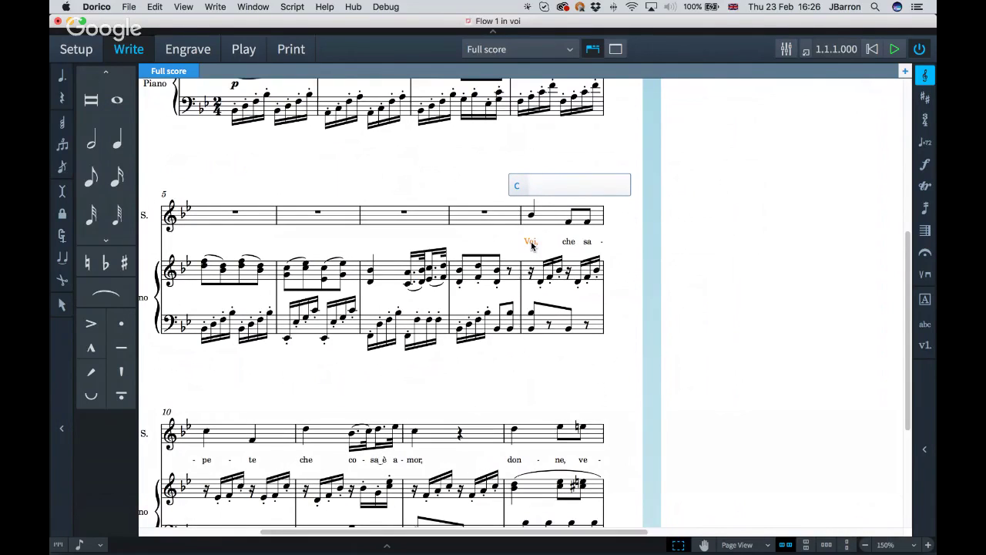
- Switch to the translation of lyric line 1 and enter "Say", "ye" and "who" on the soprano notes of bar 9
{"action": "key", "text": "Down"}
{"action": "key", "text": "alt+Down"}
{"action": "type", "text": "Sa"}
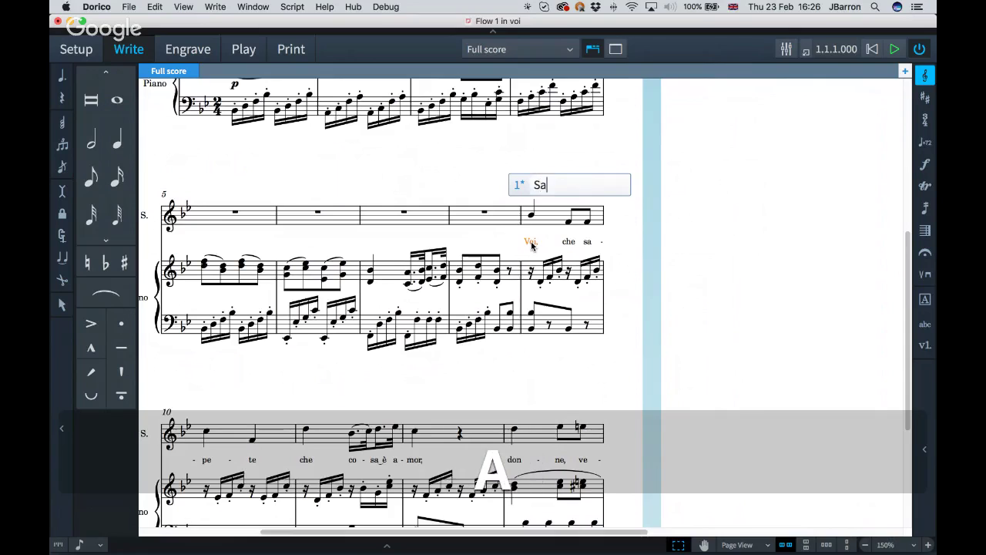
{"action": "type", "text": "y"}
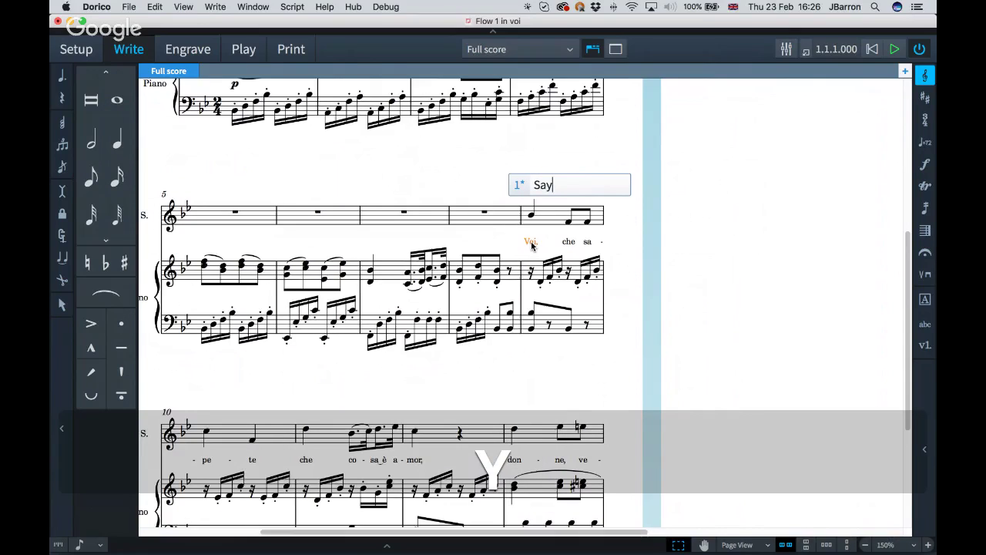
{"action": "key", "text": "space"}
{"action": "type", "text": "ye"}
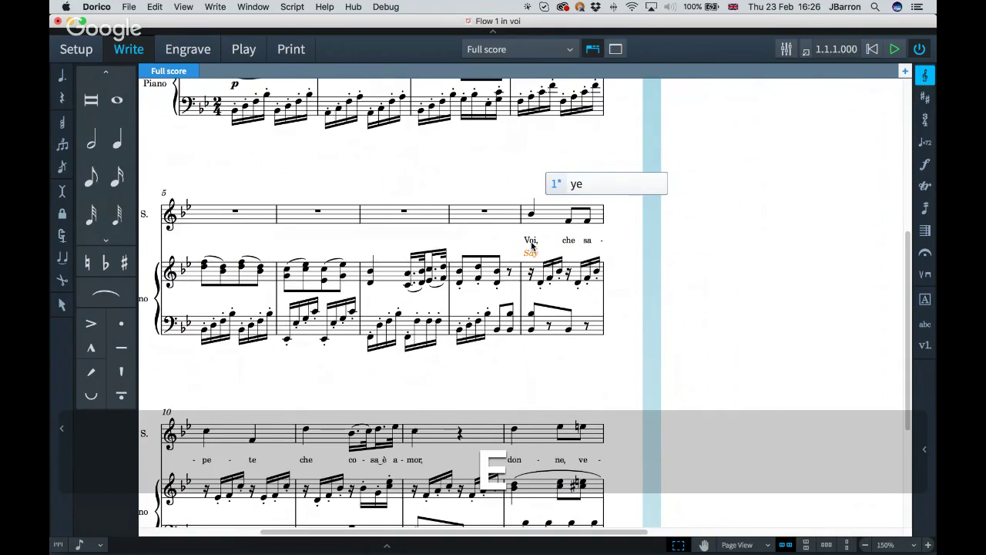
{"action": "key", "text": "space"}
{"action": "type", "text": "who"}
{"action": "key", "text": "space"}
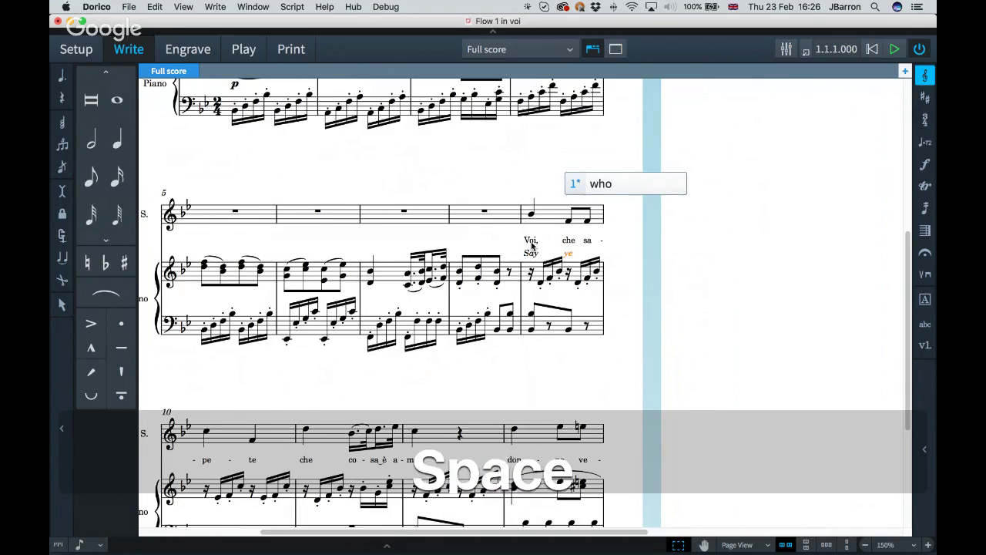
- Enter the translation syllables "bor-" and "row" on the two soprano notes of bar 10
{"action": "type", "text": "bo"}
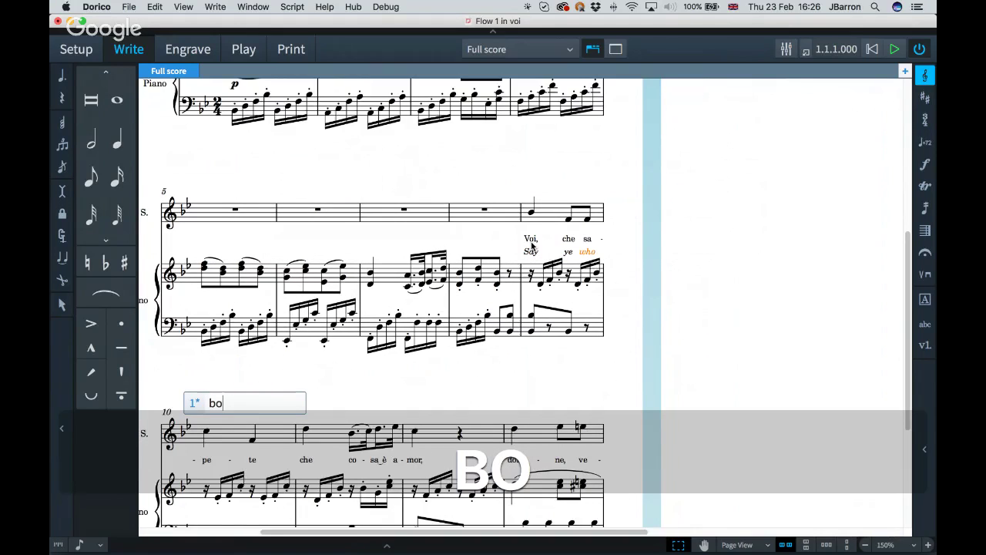
{"action": "type", "text": "r"}
{"action": "key", "text": "minus"}
{"action": "type", "text": "row"}
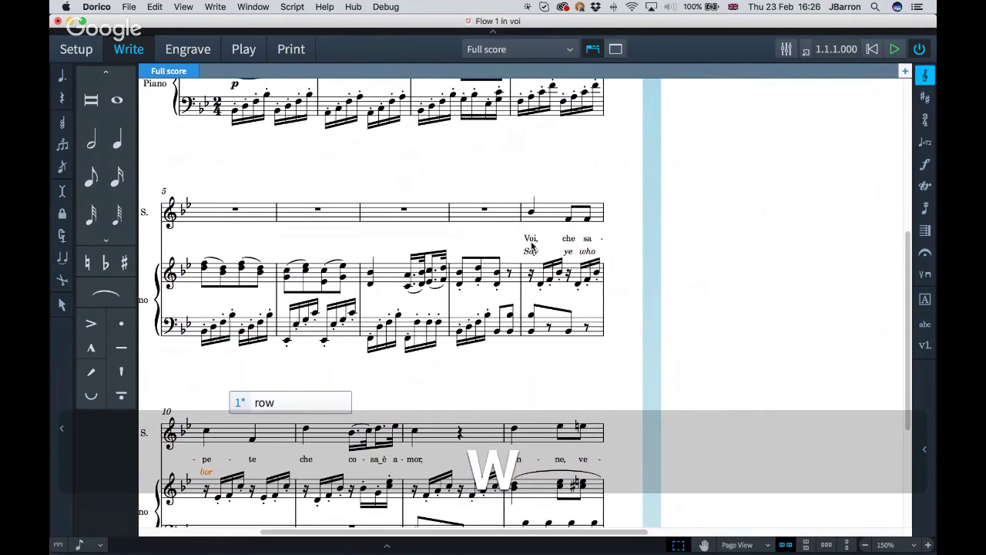
{"action": "key", "text": "space"}
- Enter the translation lyrics "love's", "flee-" and "ting" under the soprano notes of bar 11
{"action": "type", "text": "love's"}
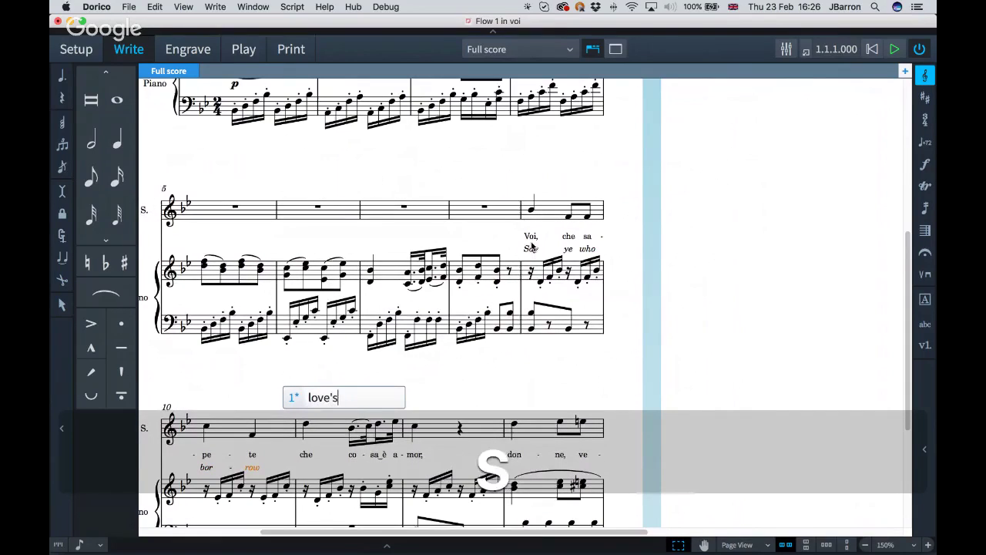
{"action": "key", "text": "space"}
{"action": "type", "text": "flee"}
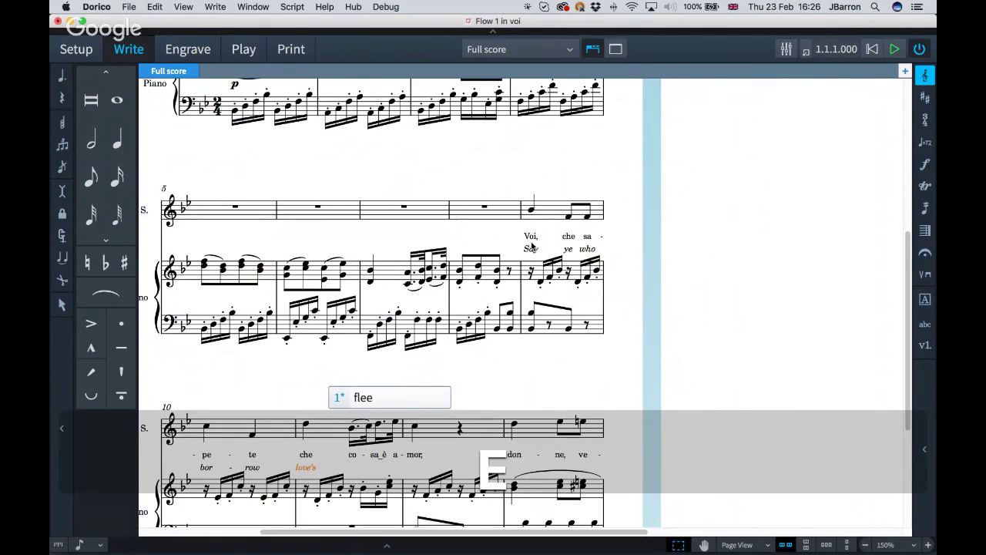
{"action": "key", "text": "space"}
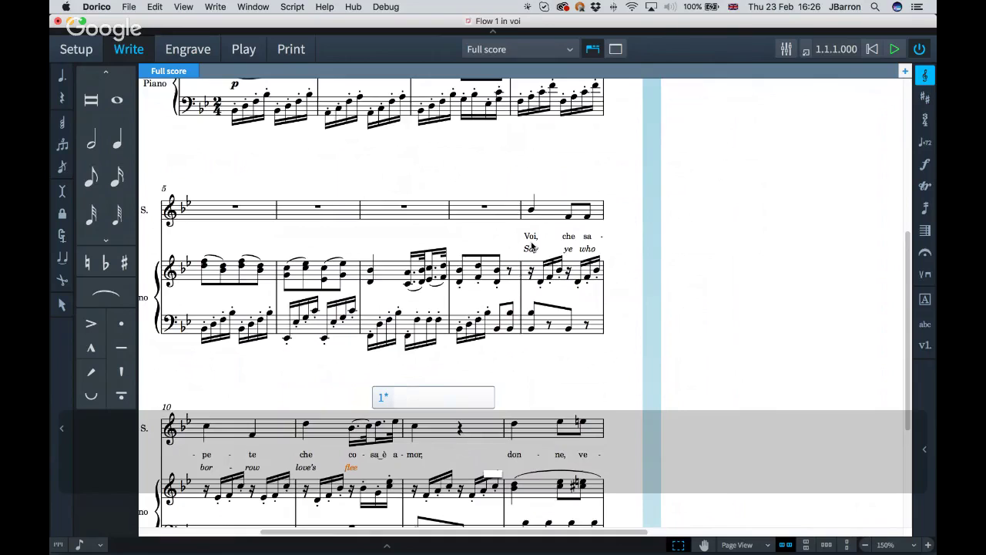
{"action": "type", "text": "ting"}
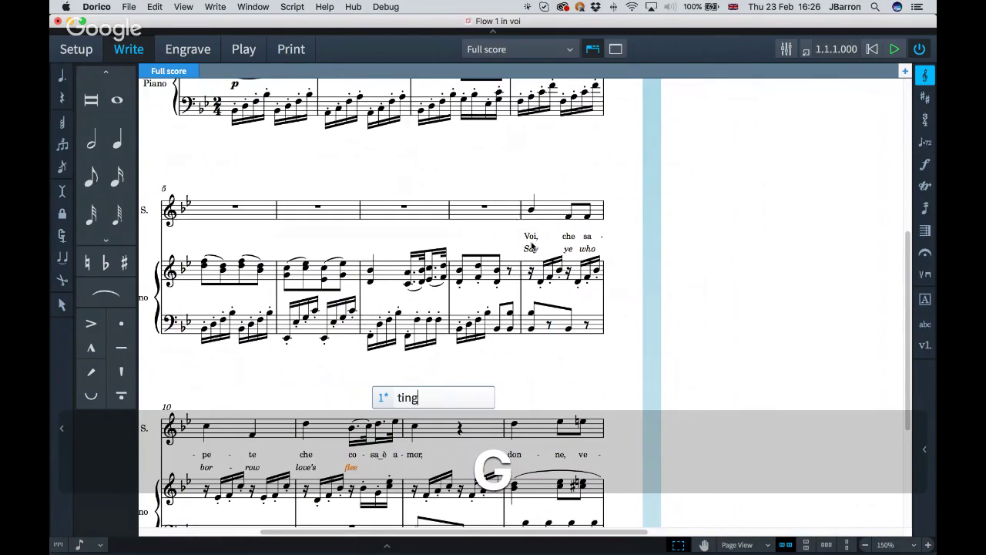
{"action": "key", "text": "minus"}
- Enter the translation word "spell," on the soprano note of bar 12
{"action": "type", "text": "spll"}
{"action": "key", "text": "BackSpace"}
{"action": "key", "text": "BackSpace"}
{"action": "type", "text": "ell,"}
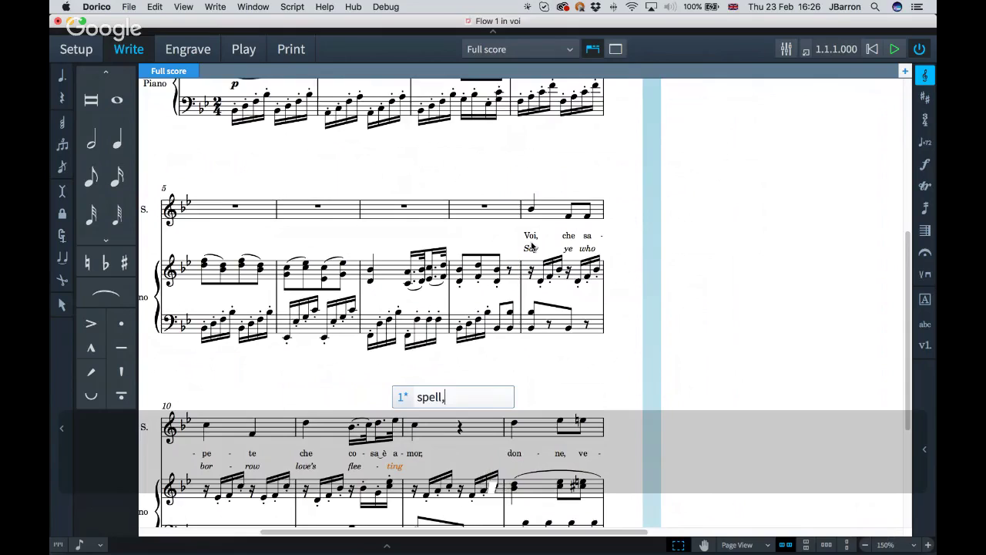
{"action": "key", "text": "space"}
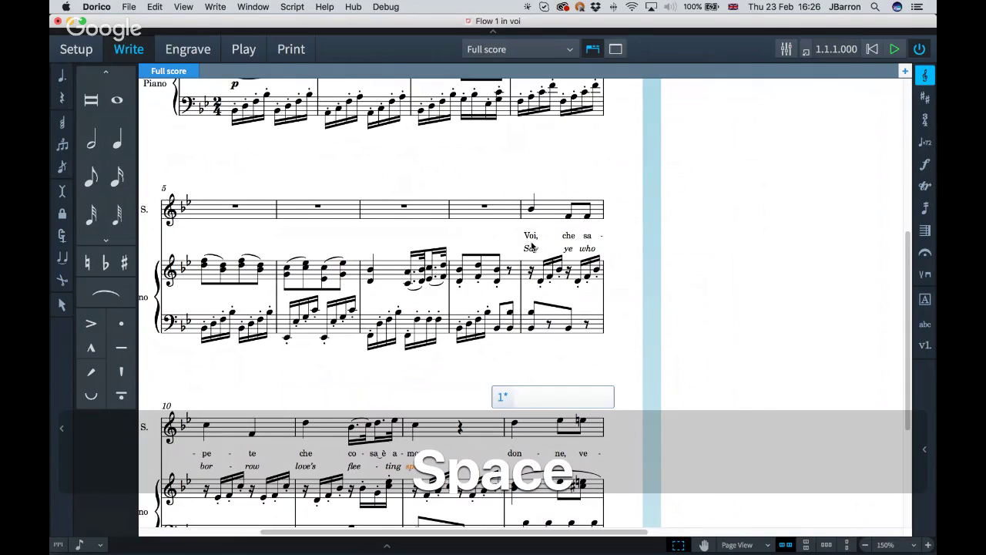
- Enter the translation words "What", "is" and "this" on the three soprano notes of bar 13
{"action": "type", "text": "What"}
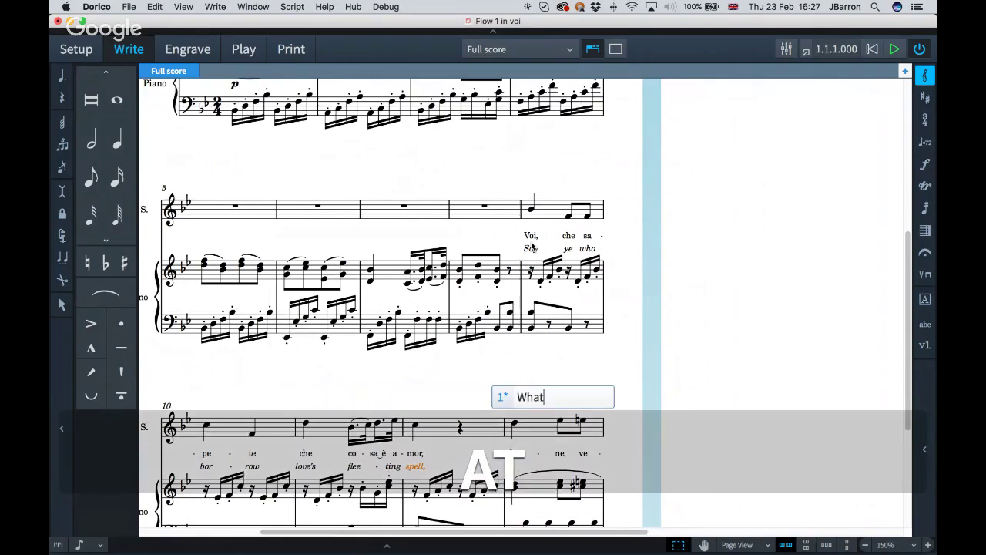
{"action": "key", "text": "space"}
{"action": "type", "text": "is"}
{"action": "key", "text": "space"}
{"action": "type", "text": "this"}
{"action": "key", "text": "space"}
- Enter the translation lyrics "sor-", "row" and "naught" on the soprano notes of bar 14
{"action": "type", "text": "sor"}
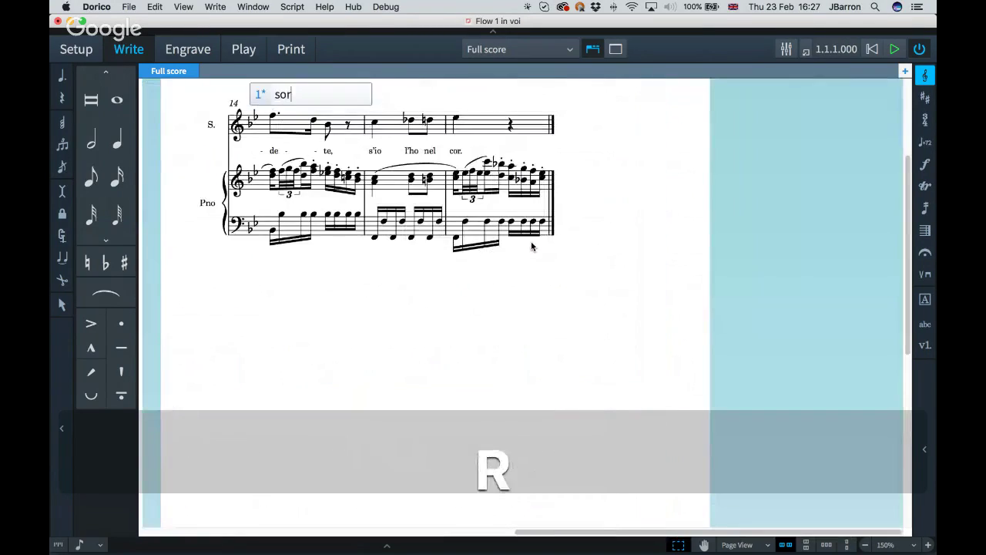
{"action": "key", "text": "minus"}
{"action": "type", "text": "row"}
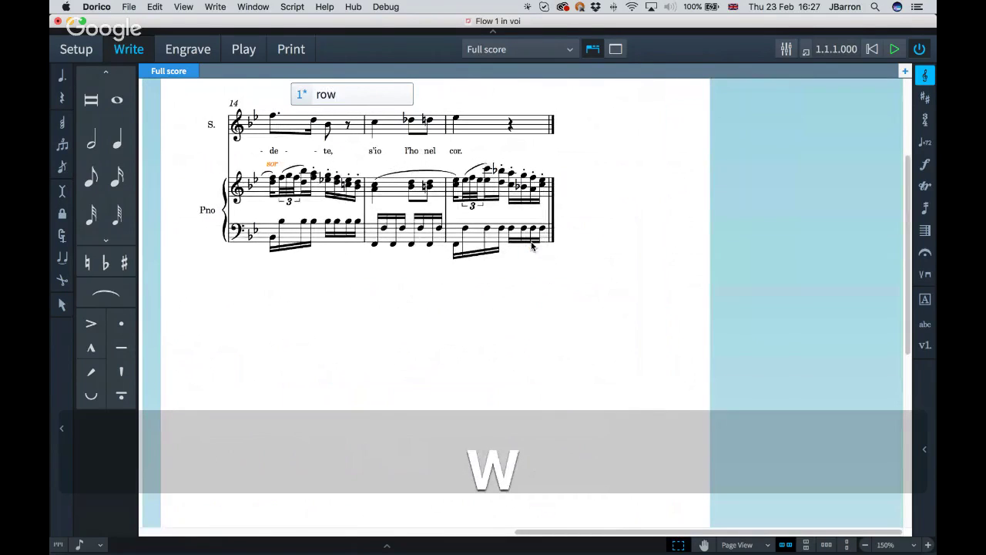
{"action": "key", "text": "space"}
{"action": "type", "text": "naught"}
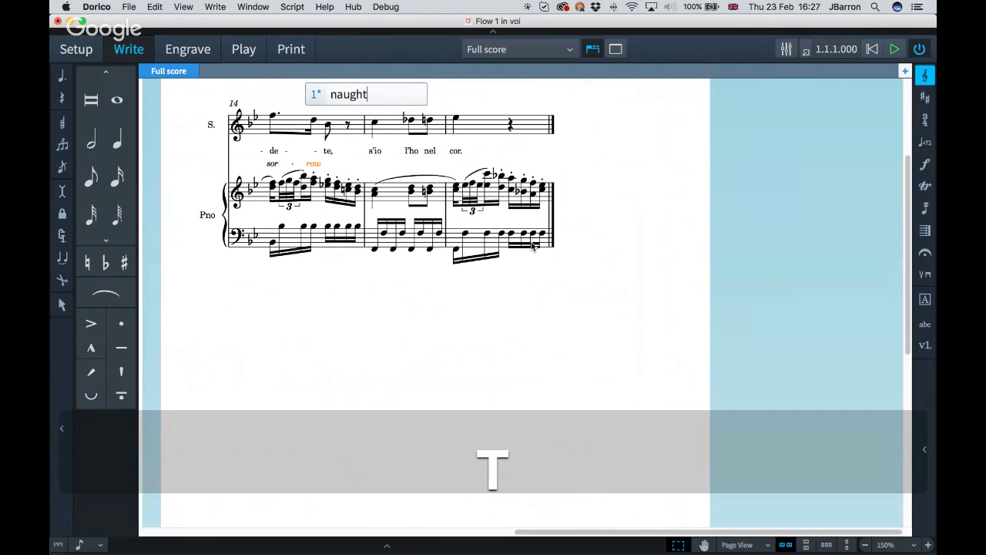
{"action": "key", "text": "space"}
- Enter the translation lyrics "can", "dis-" and "pel?" on the soprano notes of bar 15 and finish the lyric entry
{"action": "type", "text": "c"}
{"action": "type", "text": "s"}
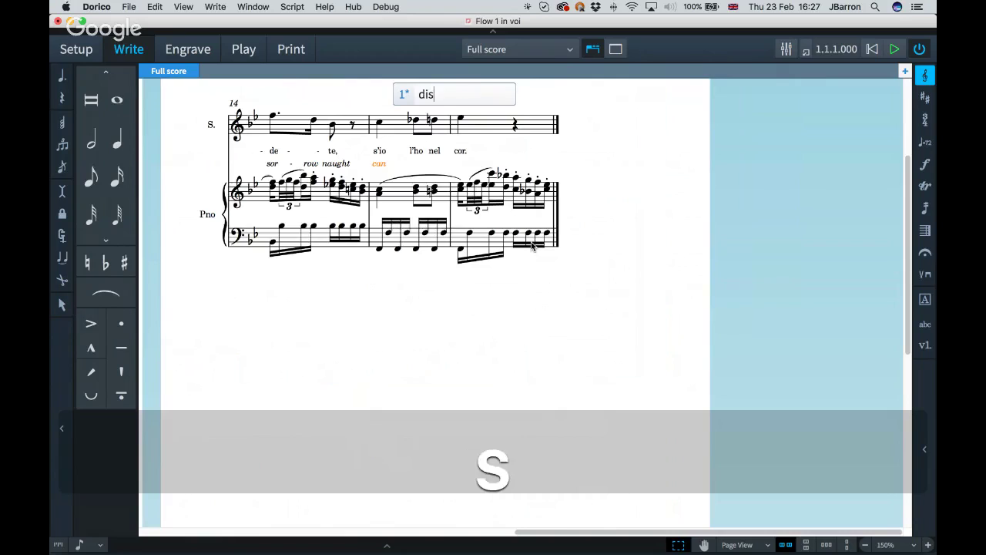
{"action": "key", "text": "space"}
{"action": "type", "text": "pel"}
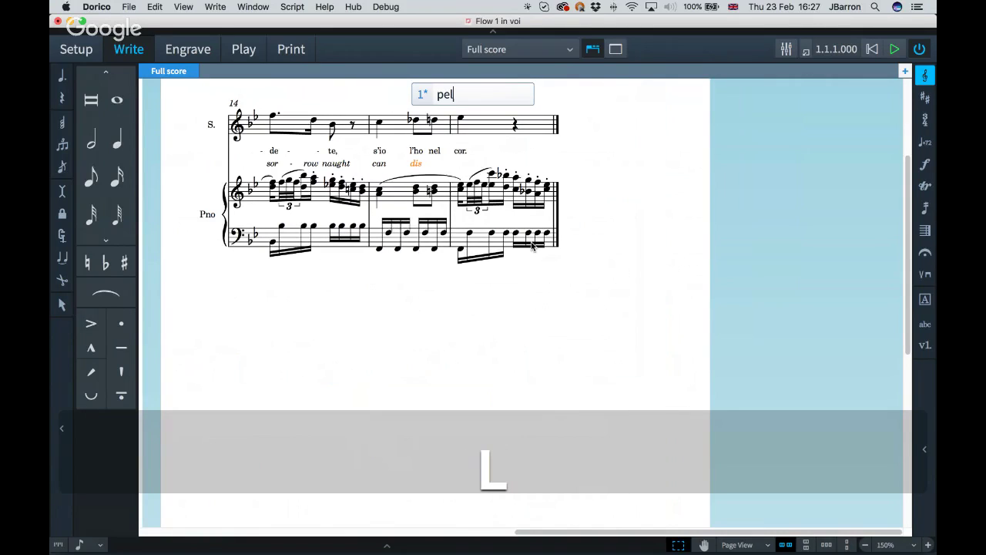
{"action": "type", "text": "?"}
{"action": "key", "text": "Return"}
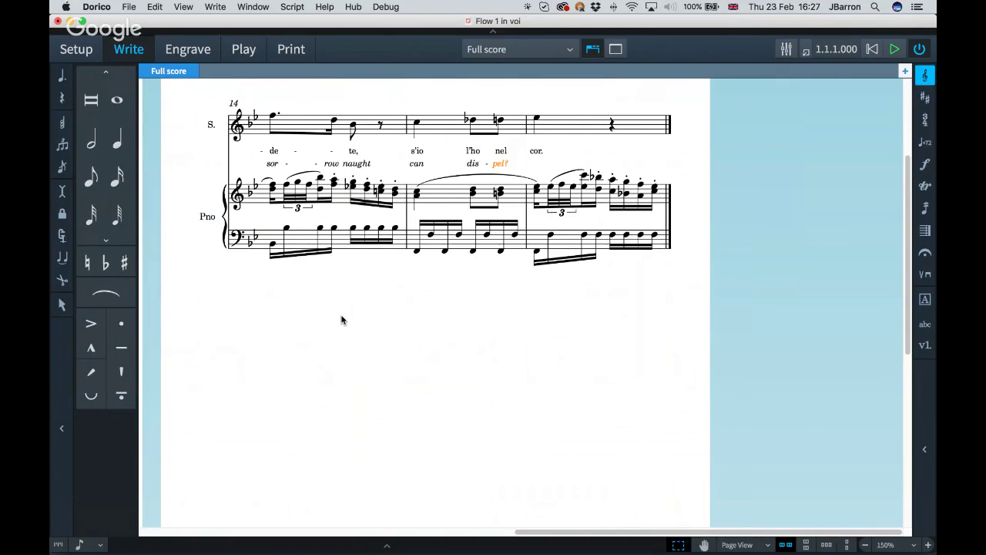
- Show the lyric properties of the translation word "Say" in bar 9, check its translation setting and hide the properties again
{"action": "scroll", "coordinate": [342, 319], "scroll_direction": "left", "scroll_amount": 10}
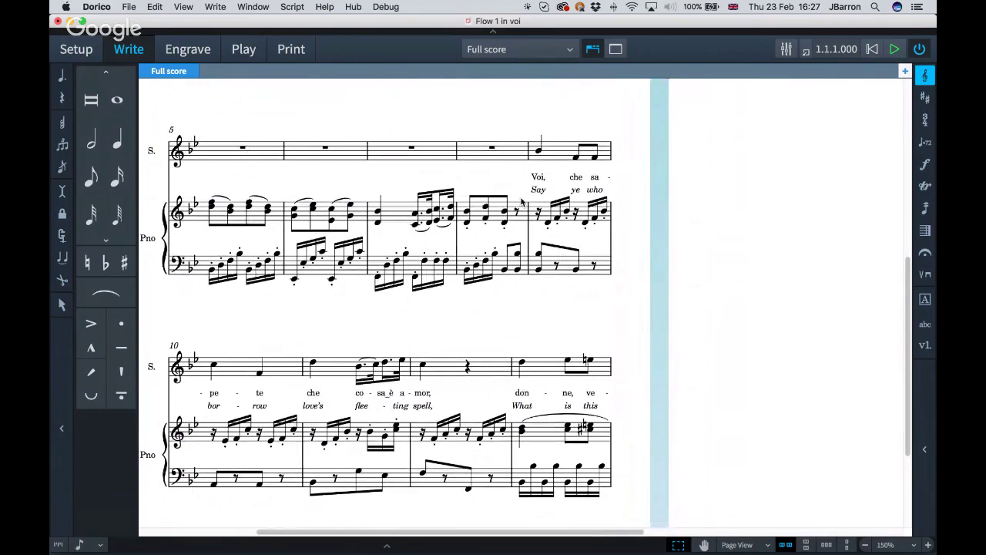
{"action": "key", "text": "super+8"}
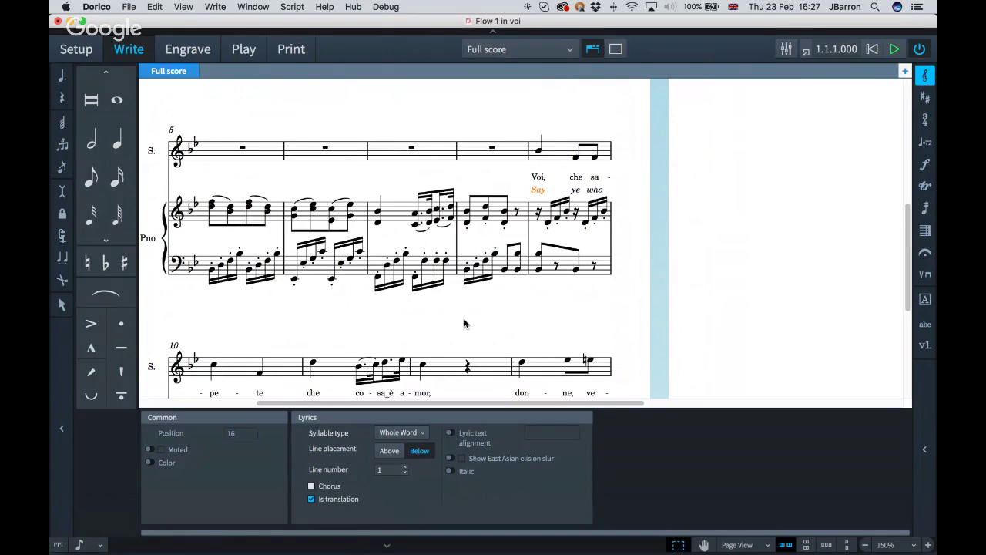
{"action": "key", "text": "super+8"}
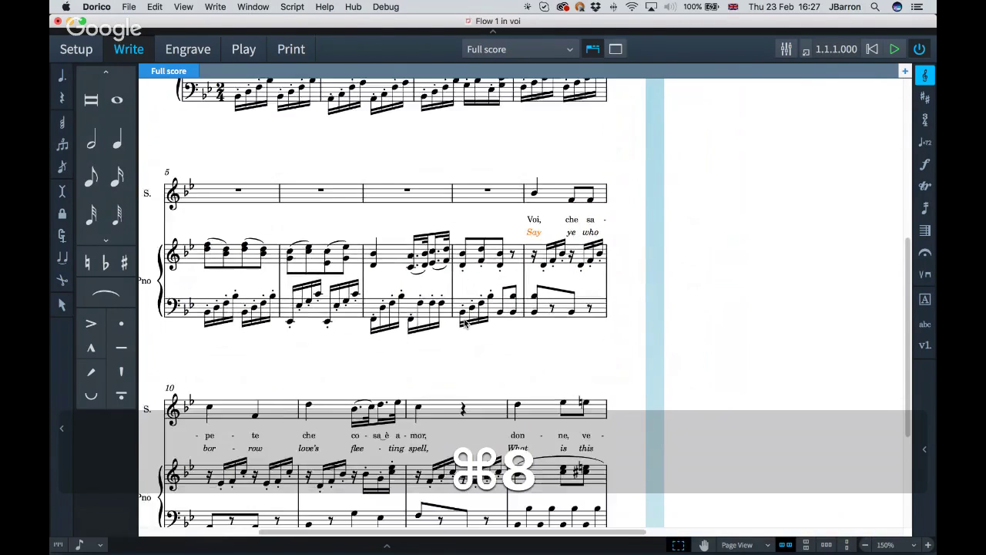
- Set the flow's title to "Voi, Che Sapete" in the project information
{"action": "key", "text": "super+minus"}
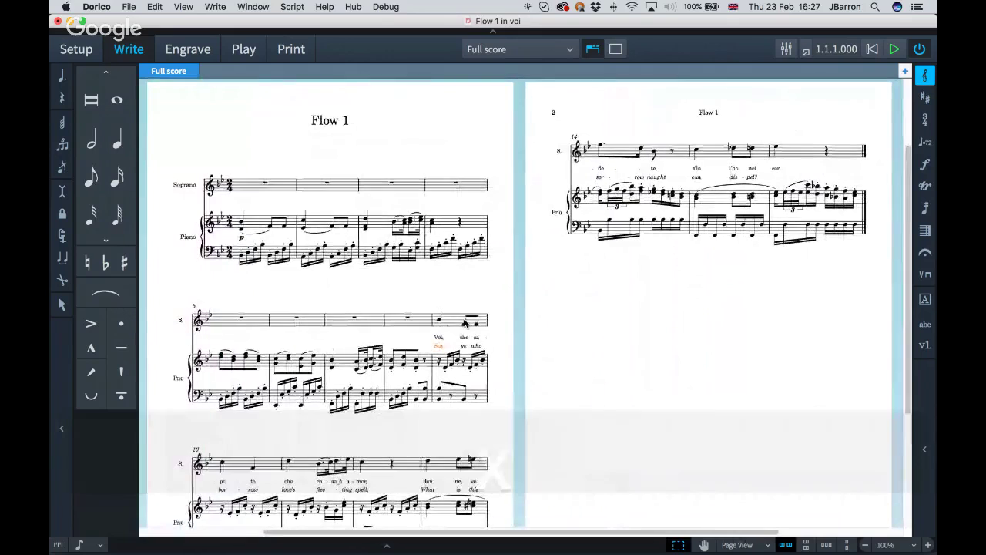
{"action": "left_click", "coordinate": [126, 8]}
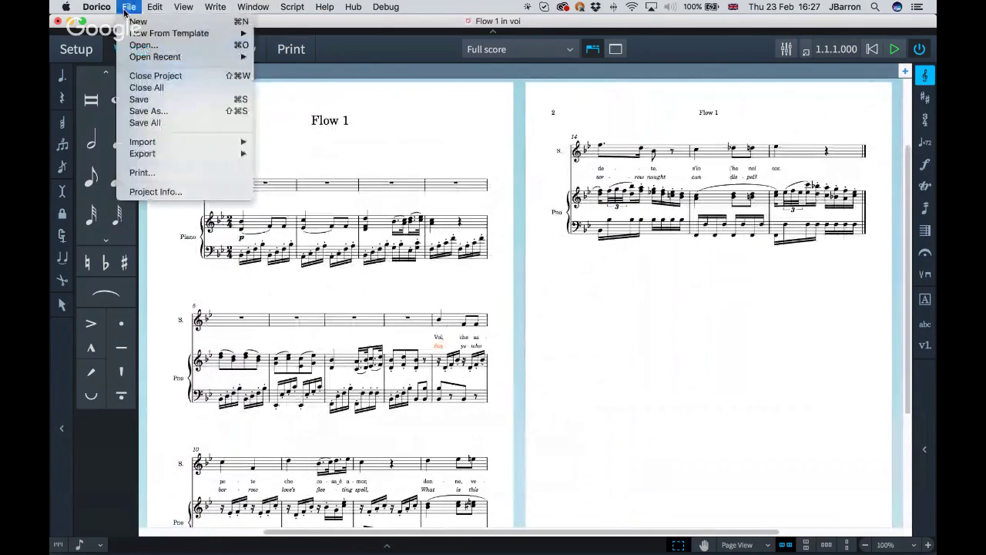
{"action": "left_click", "coordinate": [155, 192]}
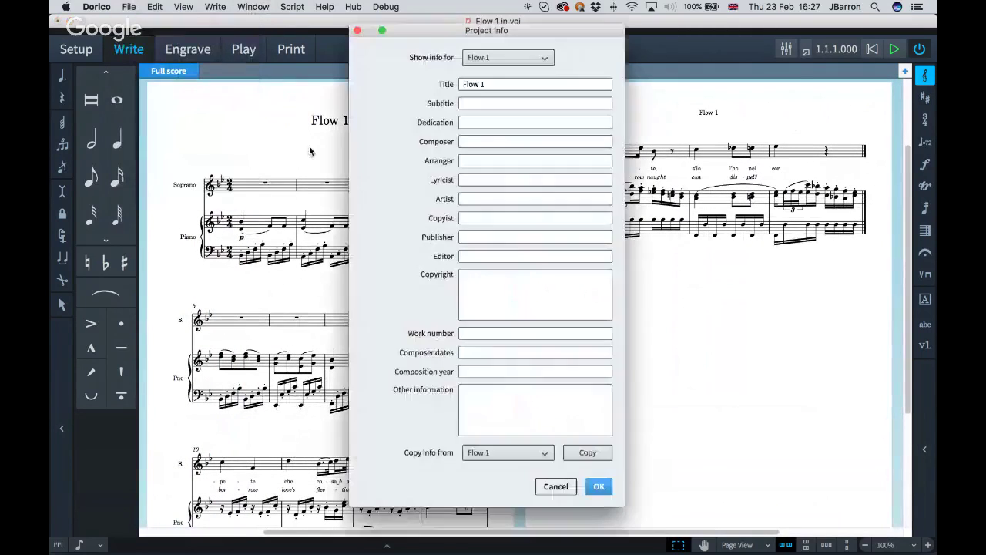
{"action": "triple_click", "coordinate": [472, 85]}
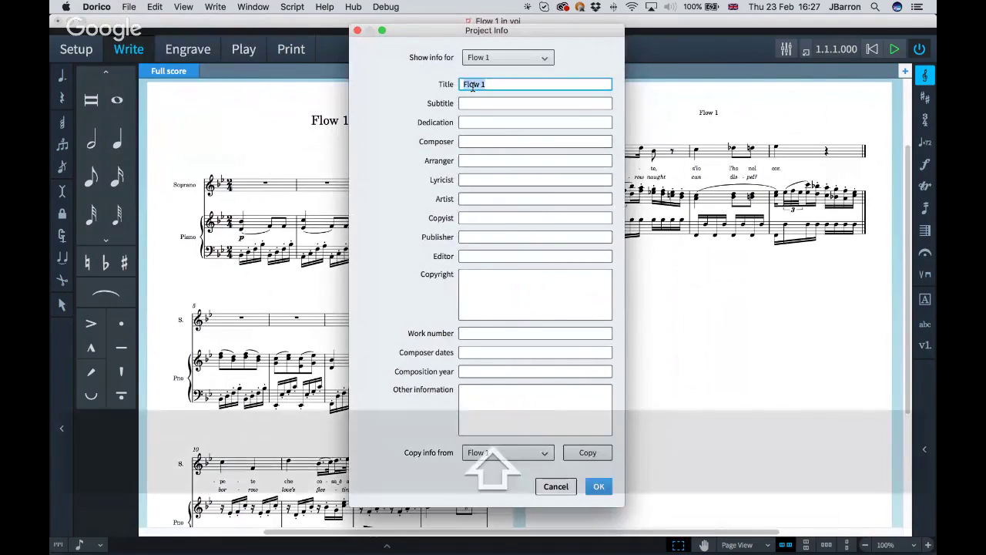
{"action": "type", "text": "Voi Che Sa"}
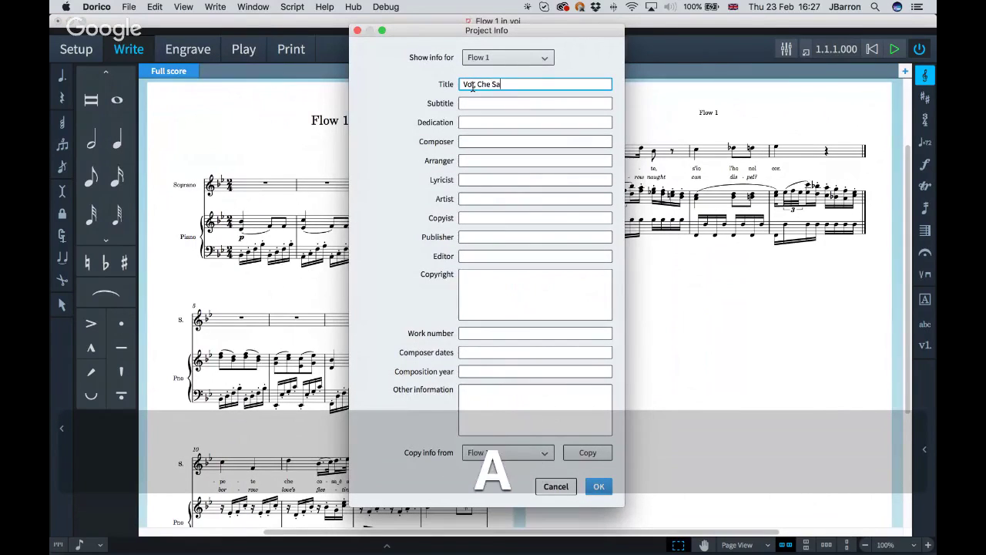
{"action": "type", "text": "pe"}
- Enter "Wolfgang Amadeus Mozart" as the composer and confirm the project information
{"action": "key", "text": "Tab"}
{"action": "key", "text": "Tab"}
{"action": "key", "text": "Tab"}
{"action": "key", "text": "Tab"}
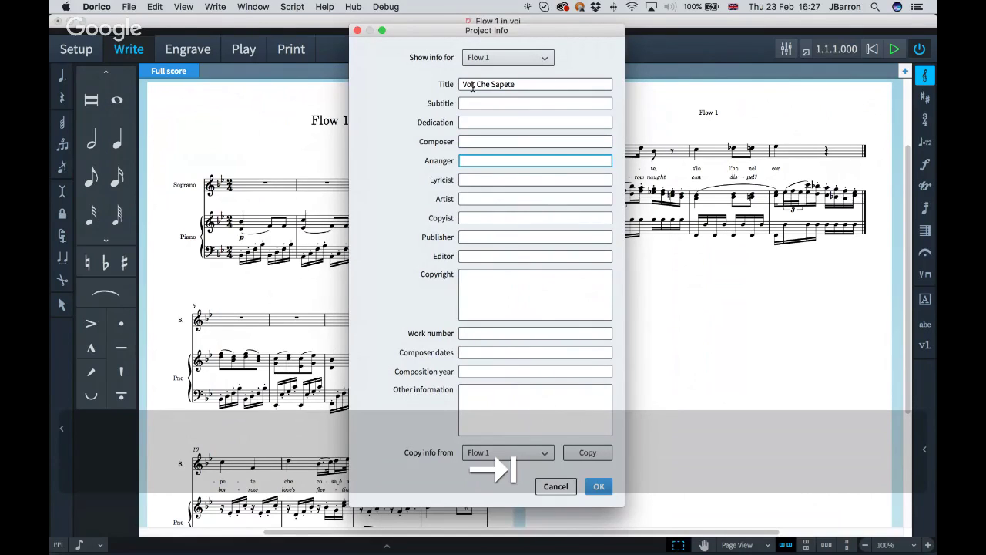
{"action": "type", "text": "W"}
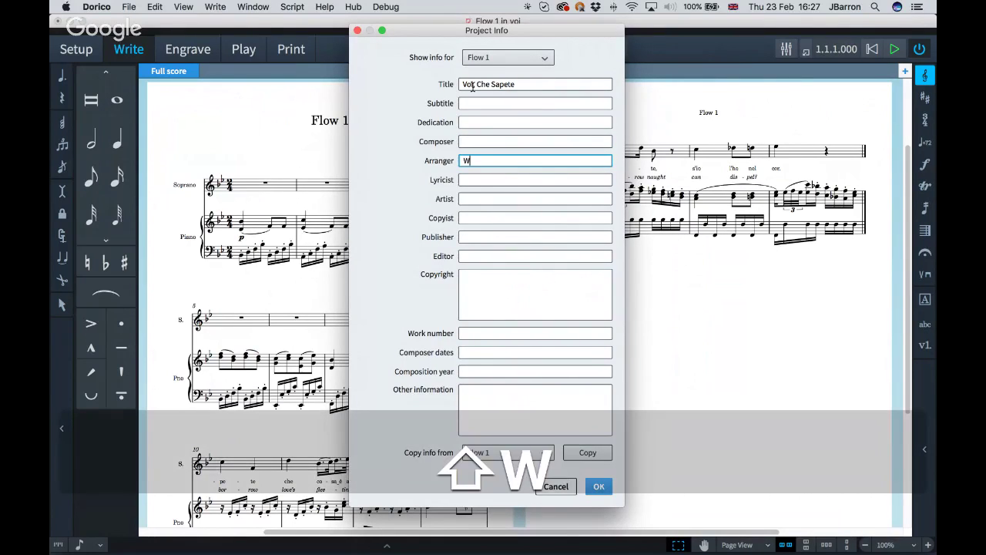
{"action": "key", "text": "BackSpace"}
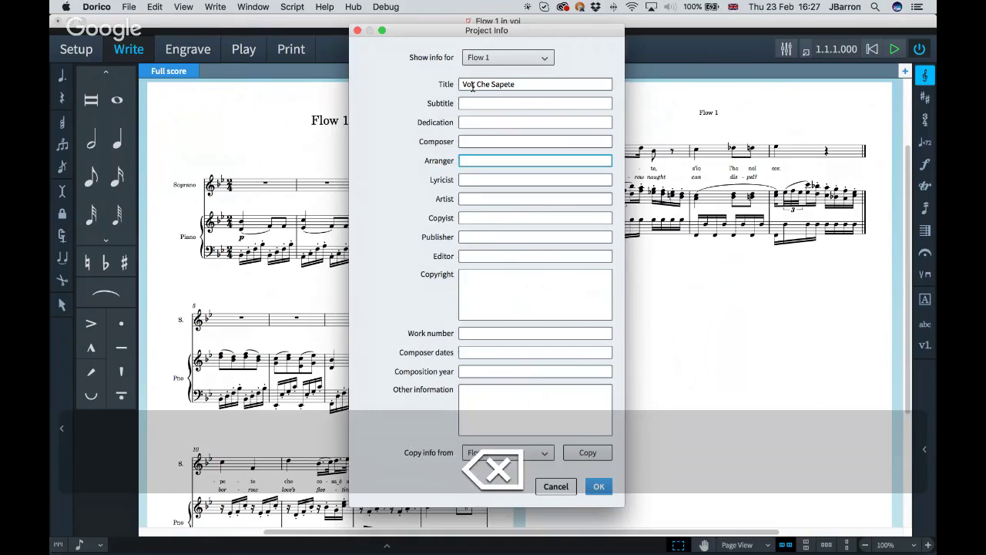
{"action": "key", "text": "shift+Tab"}
{"action": "type", "text": "olf"}
{"action": "type", "text": "g"}
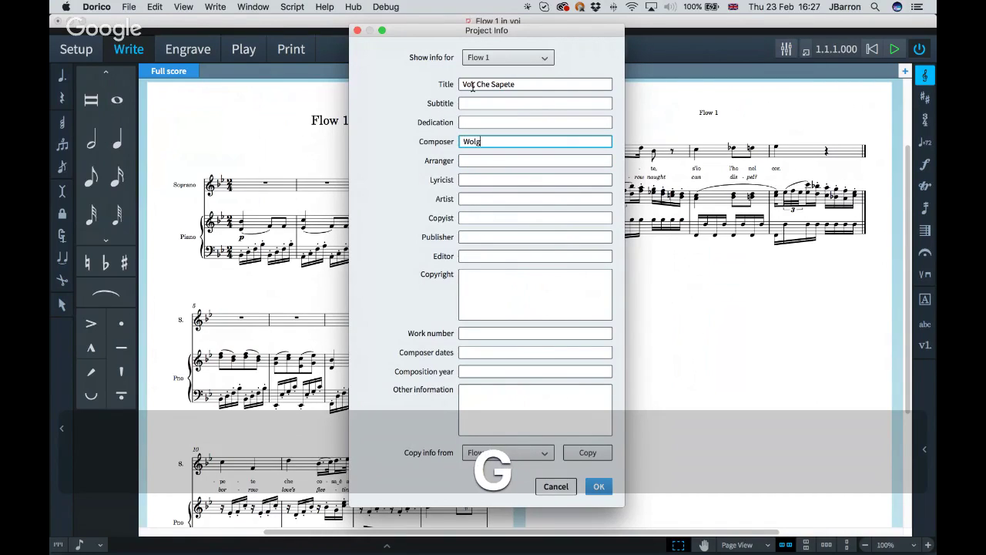
{"action": "key", "text": "BackSpace"}
{"action": "type", "text": "fgang A"}
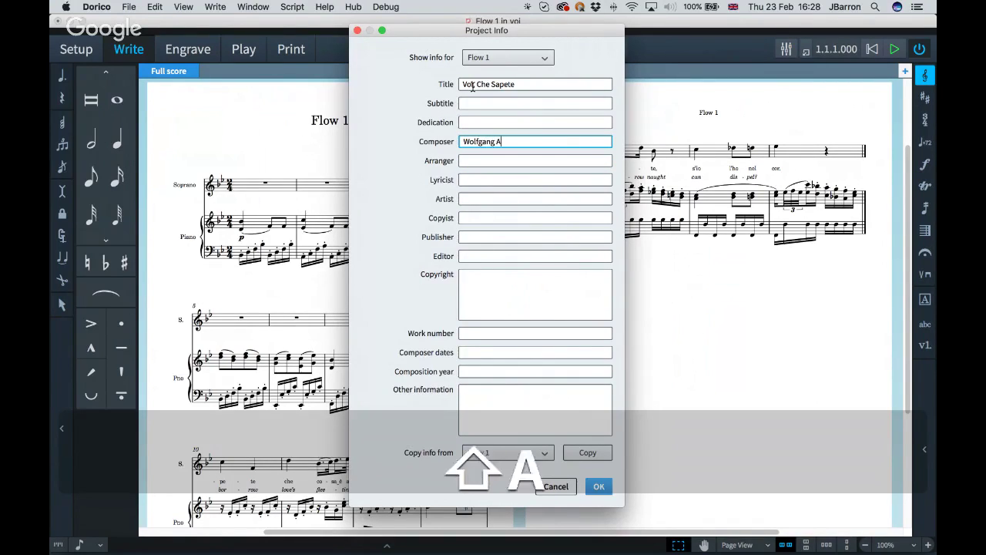
{"action": "type", "text": "madeus Moz"}
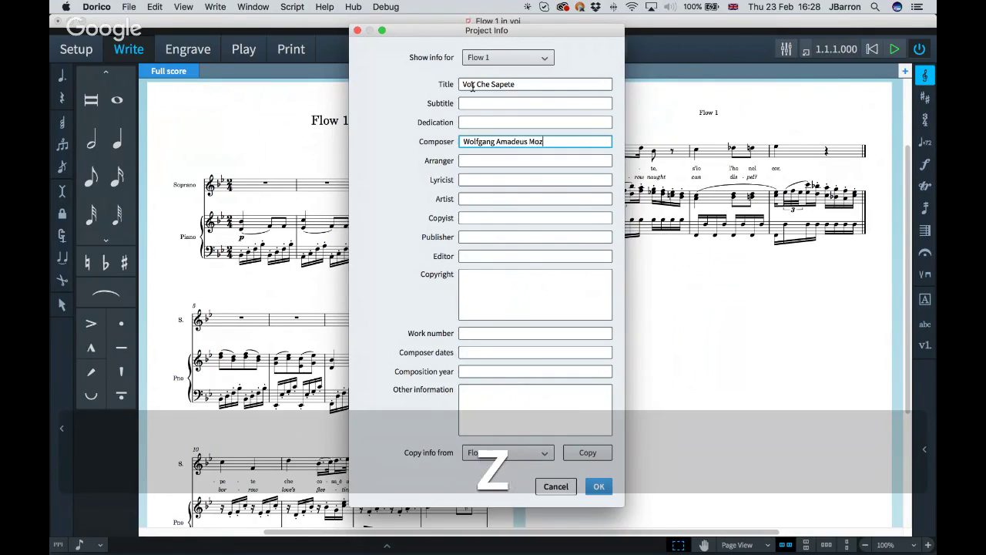
{"action": "type", "text": "art"}
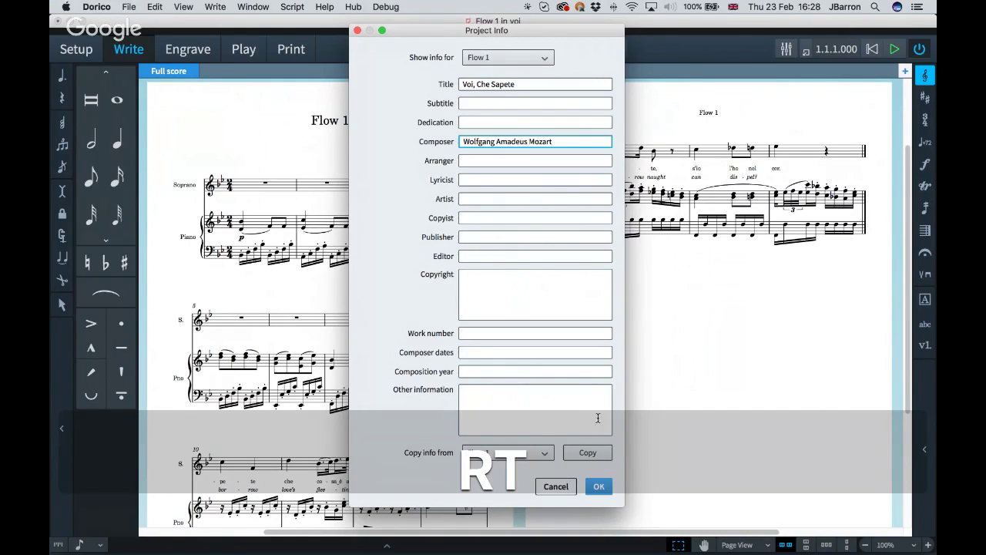
{"action": "left_click", "coordinate": [599, 486]}
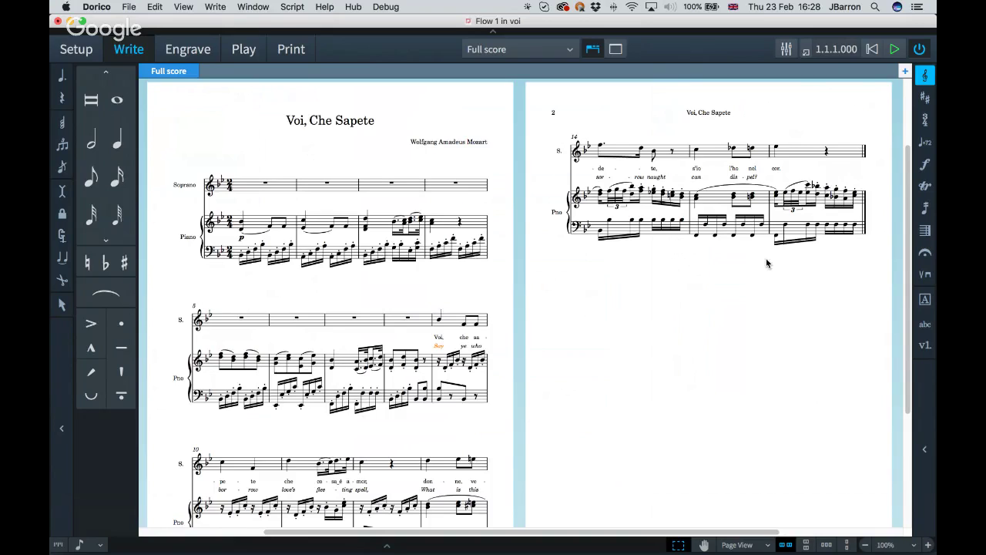
- Add eight empty bars at the end of the piece after bar 16
{"action": "scroll", "coordinate": [688, 327], "scroll_direction": "down", "scroll_amount": 1}
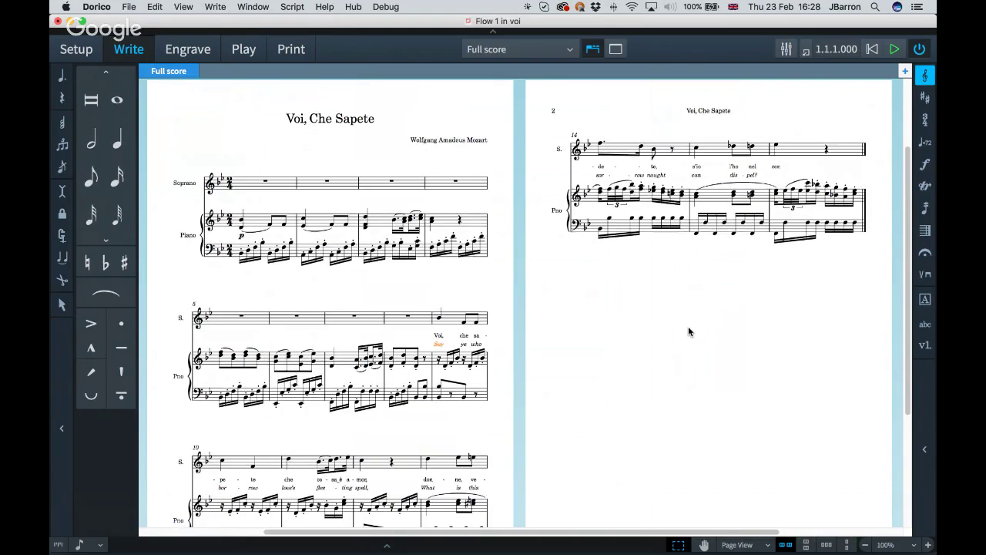
{"action": "scroll", "coordinate": [688, 325], "scroll_direction": "down", "scroll_amount": 3}
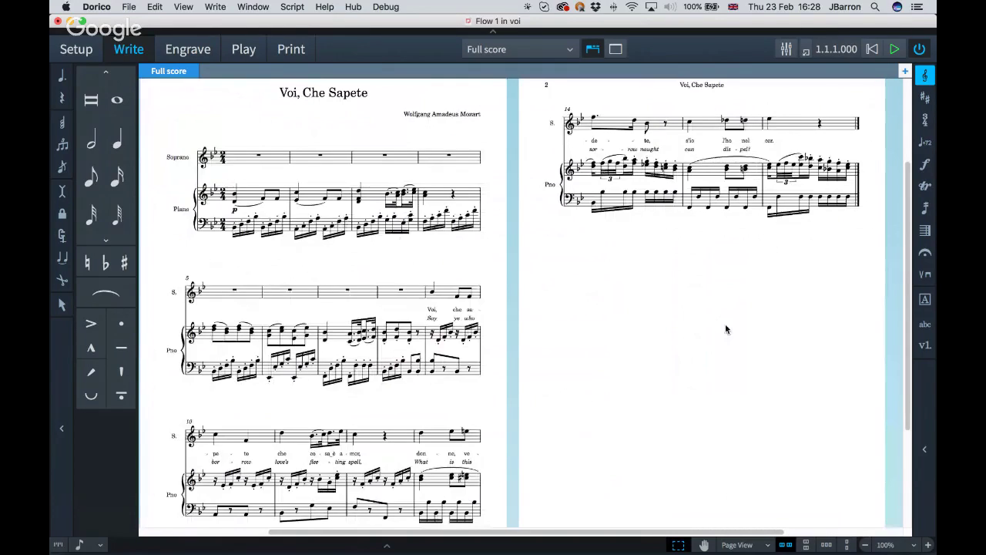
{"action": "scroll", "coordinate": [725, 329], "scroll_direction": "right", "scroll_amount": 2}
{"action": "double_click", "coordinate": [809, 183]}
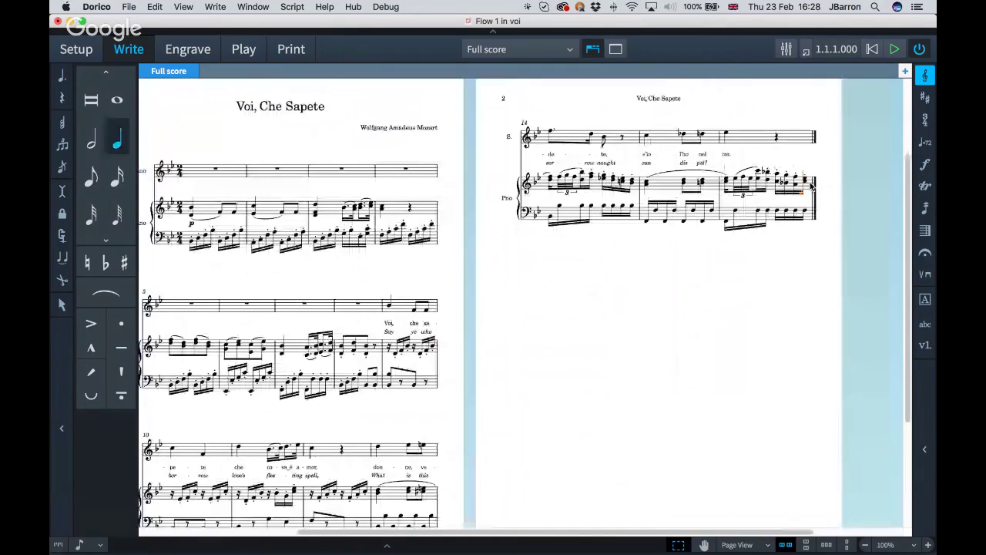
{"action": "key", "text": "Right"}
{"action": "key", "text": "shift+b"}
{"action": "type", "text": "+"}
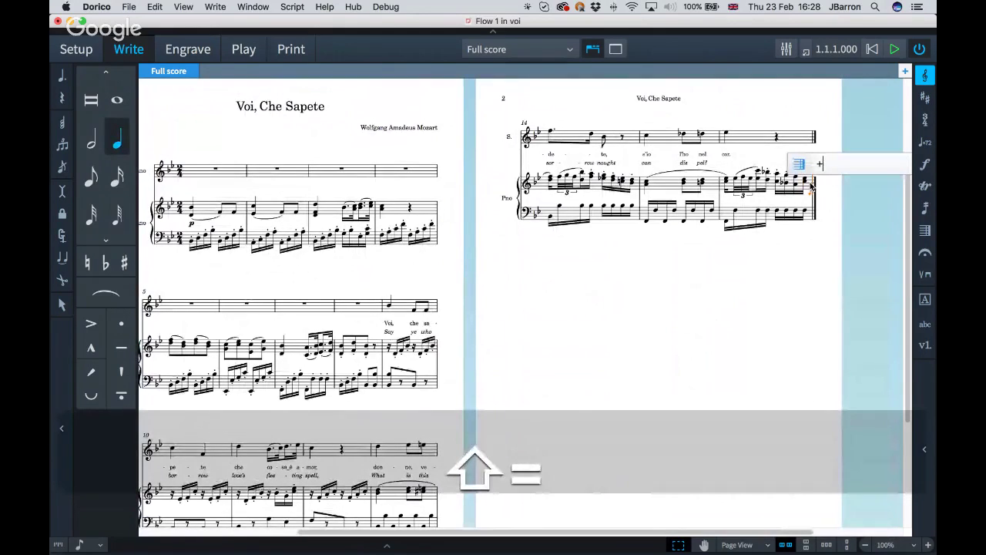
{"action": "type", "text": "8"}
{"action": "key", "text": "Return"}
{"action": "key", "text": "Escape"}
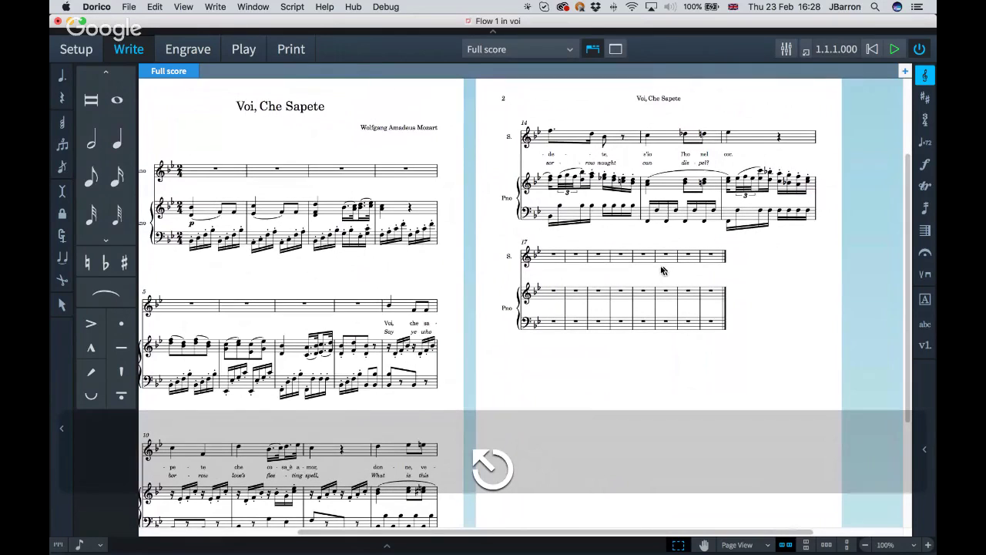
- Set the full score's vertical spacing options to hide empty staves on all systems and apply the change
{"action": "scroll", "coordinate": [560, 275], "scroll_direction": "left", "scroll_amount": 3}
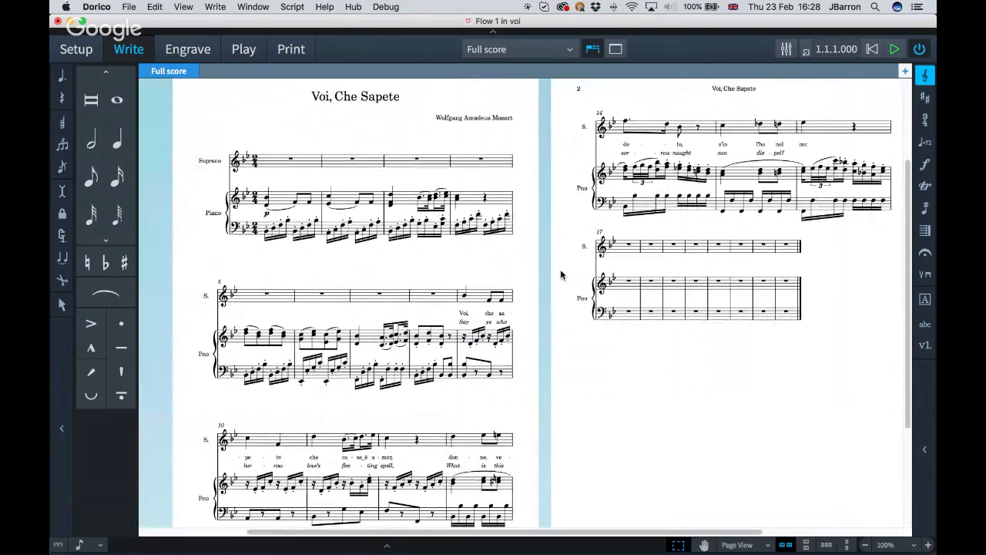
{"action": "key", "text": "super+shift+l"}
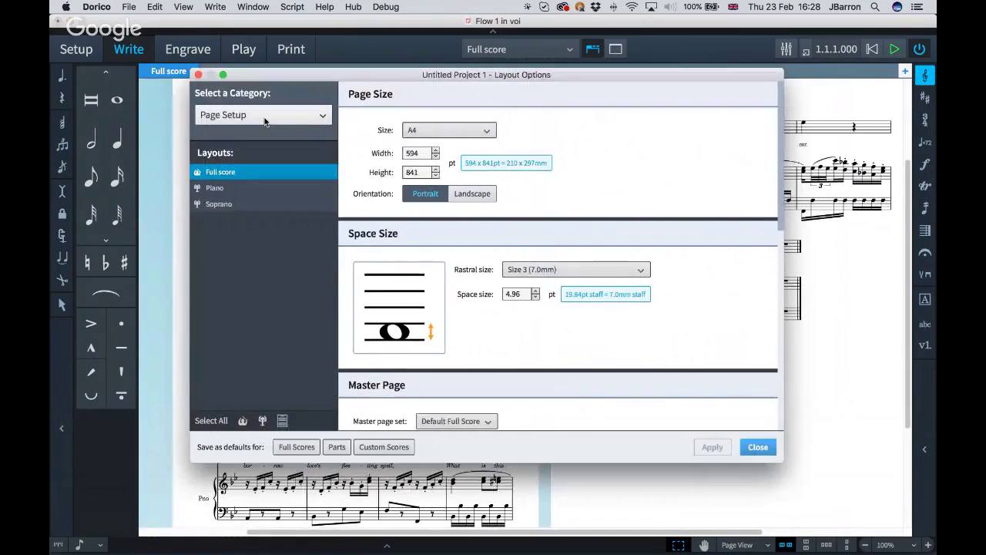
{"action": "left_click", "coordinate": [266, 116]}
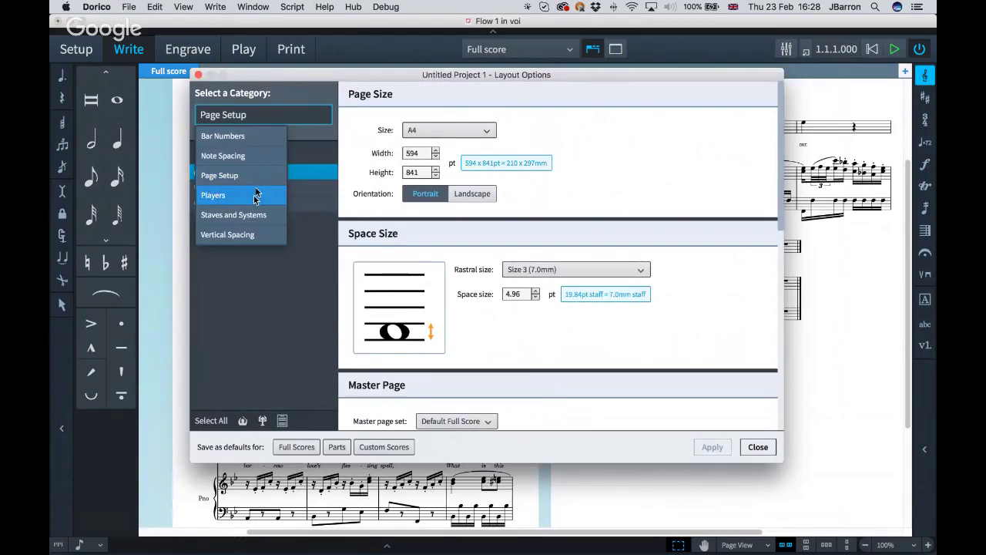
{"action": "left_click", "coordinate": [245, 234]}
{"action": "scroll", "coordinate": [727, 291], "scroll_direction": "down", "scroll_amount": 10}
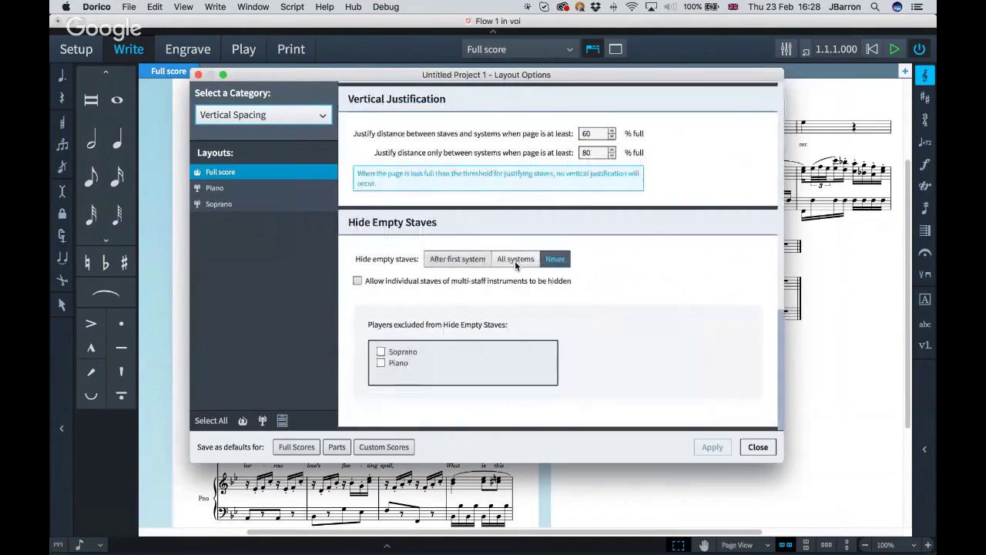
{"action": "left_click", "coordinate": [516, 262]}
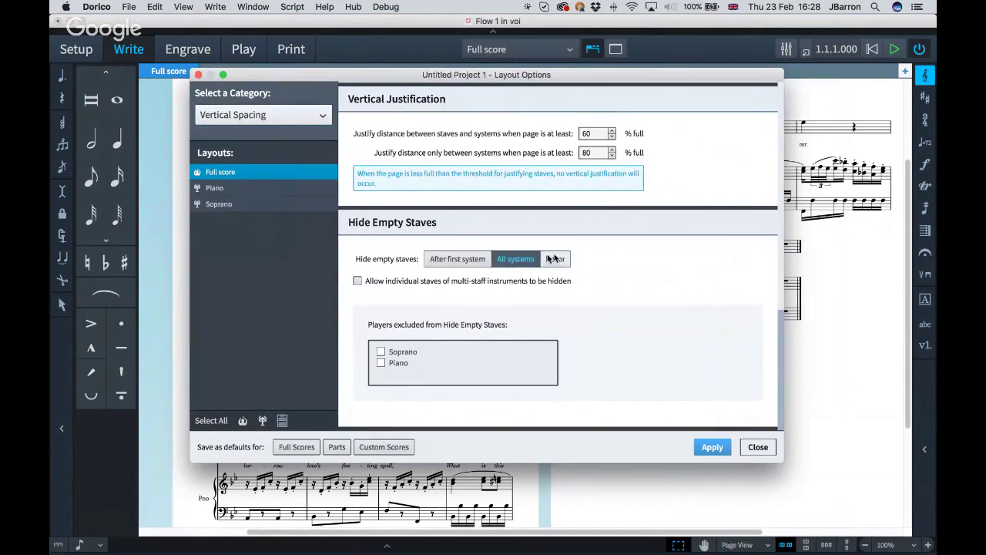
{"action": "left_click", "coordinate": [712, 447]}
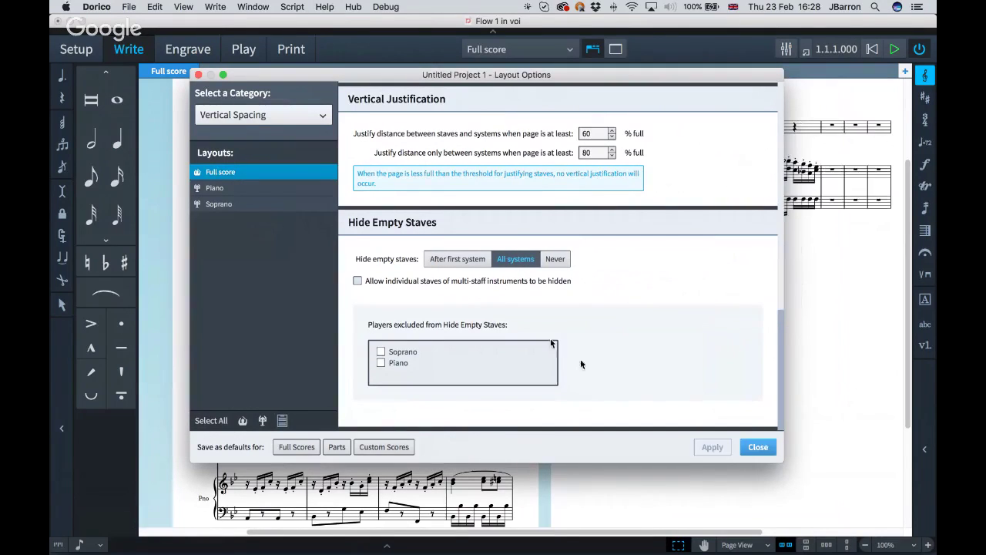
- Set the staff labels on the first and subsequent systems to None, apply and close the layout options
{"action": "left_click", "coordinate": [263, 115]}
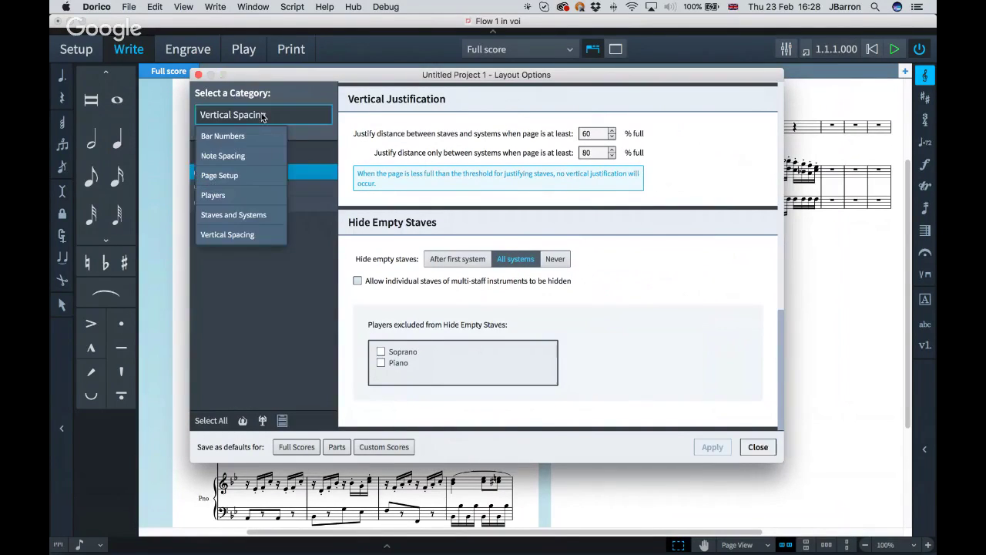
{"action": "left_click", "coordinate": [232, 215]}
{"action": "left_click", "coordinate": [574, 128]}
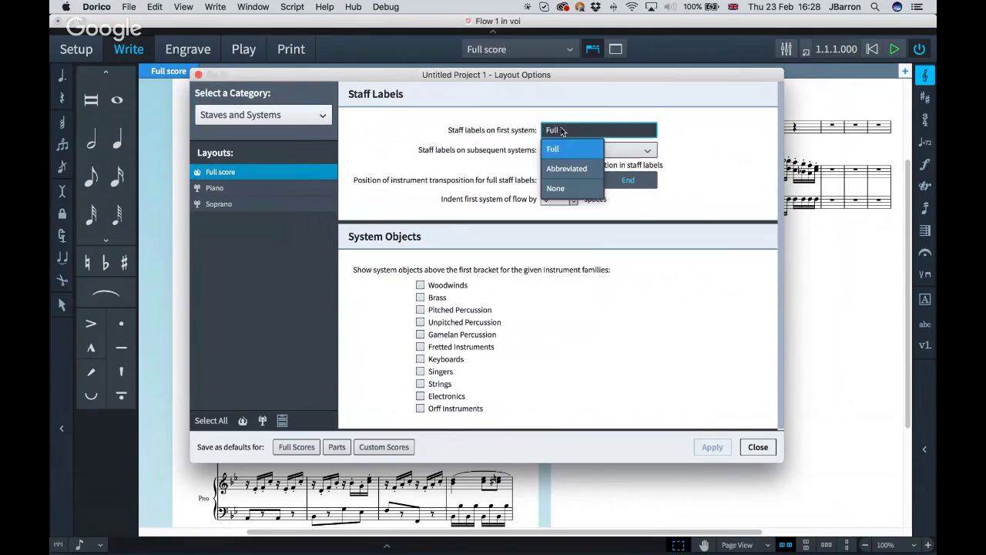
{"action": "left_click", "coordinate": [555, 187]}
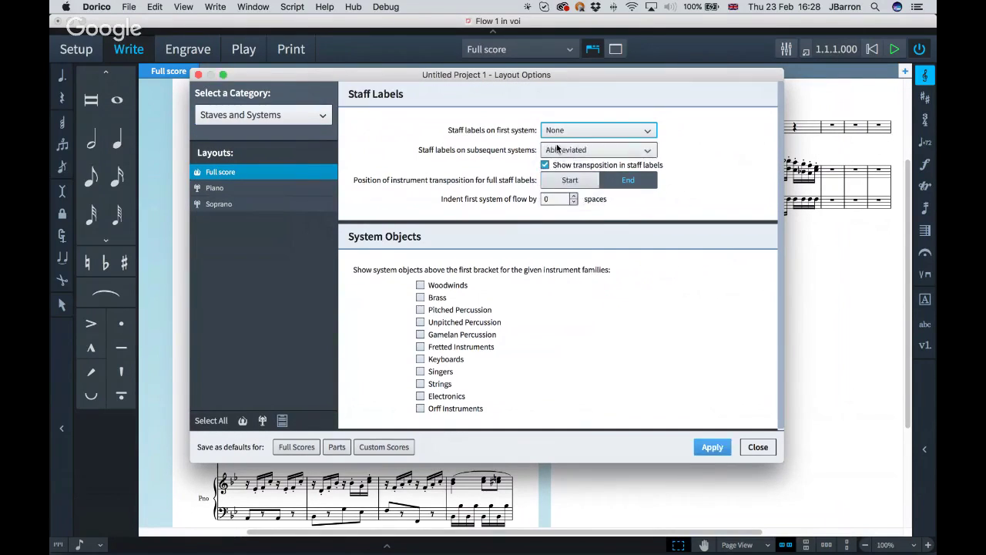
{"action": "left_click", "coordinate": [558, 150]}
{"action": "left_click", "coordinate": [555, 208]}
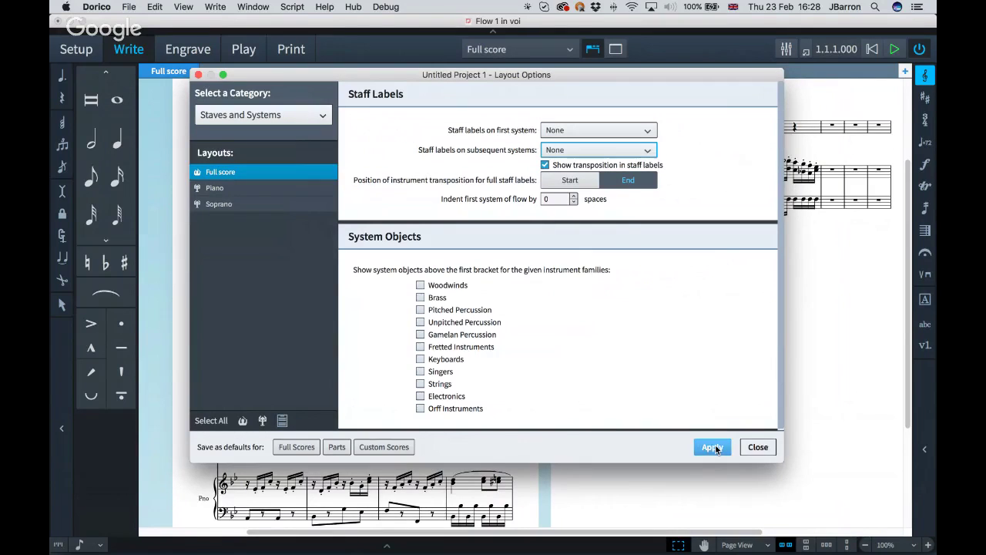
{"action": "left_click", "coordinate": [710, 447]}
{"action": "left_click", "coordinate": [757, 447]}
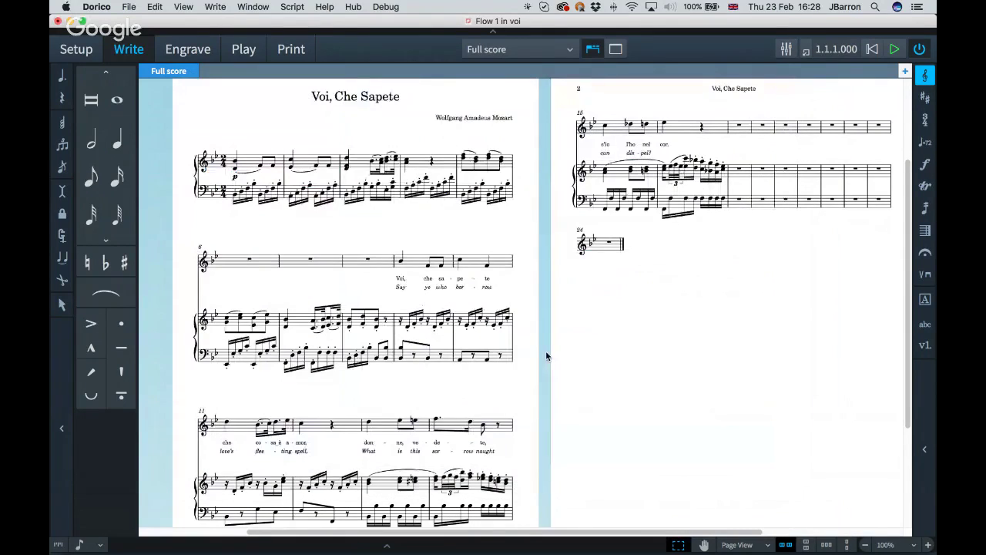
- Switch to Engrave mode and insert a system break at the start of bar 9, where the voice enters
{"action": "scroll", "coordinate": [546, 356], "scroll_direction": "left", "scroll_amount": 2}
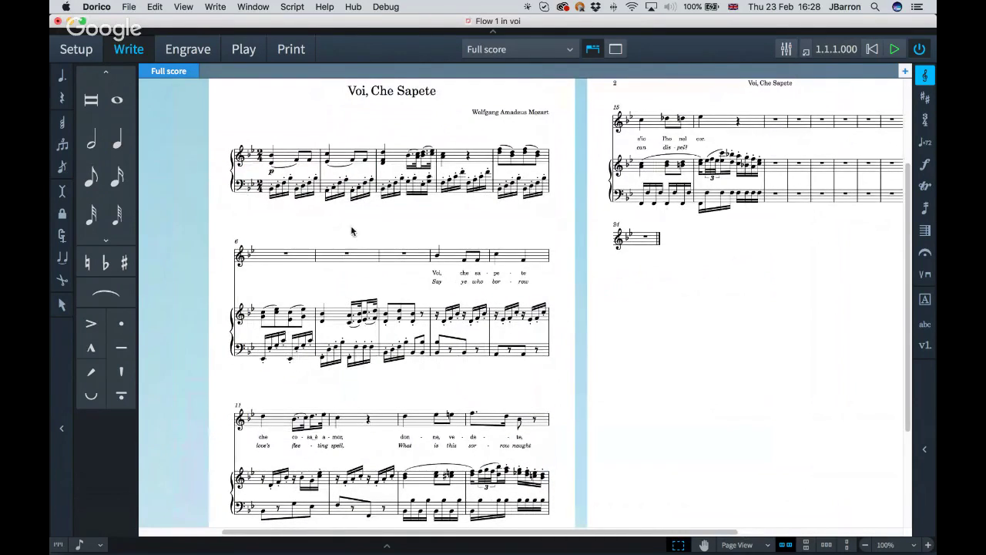
{"action": "left_click", "coordinate": [430, 260]}
{"action": "key", "text": "super+3"}
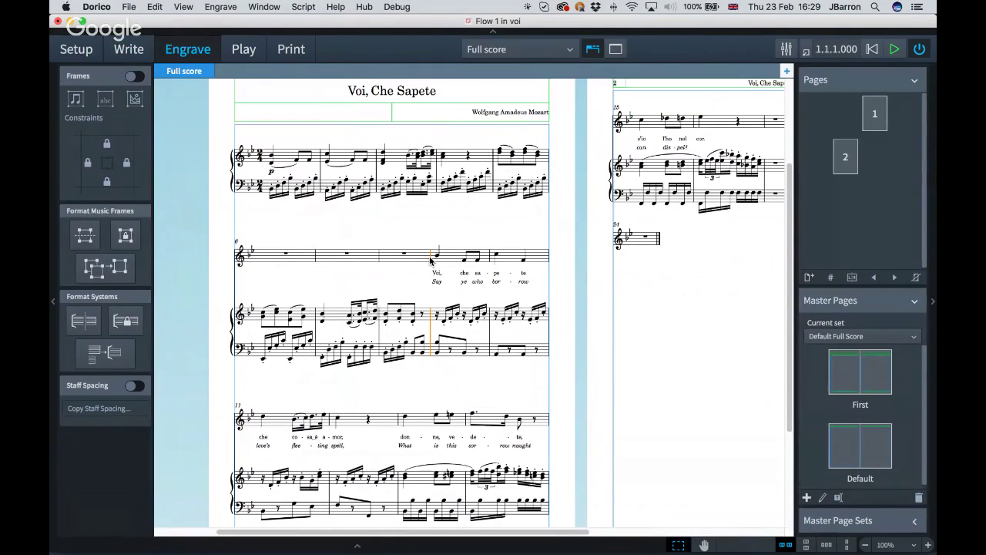
{"action": "key", "text": "shift+s"}
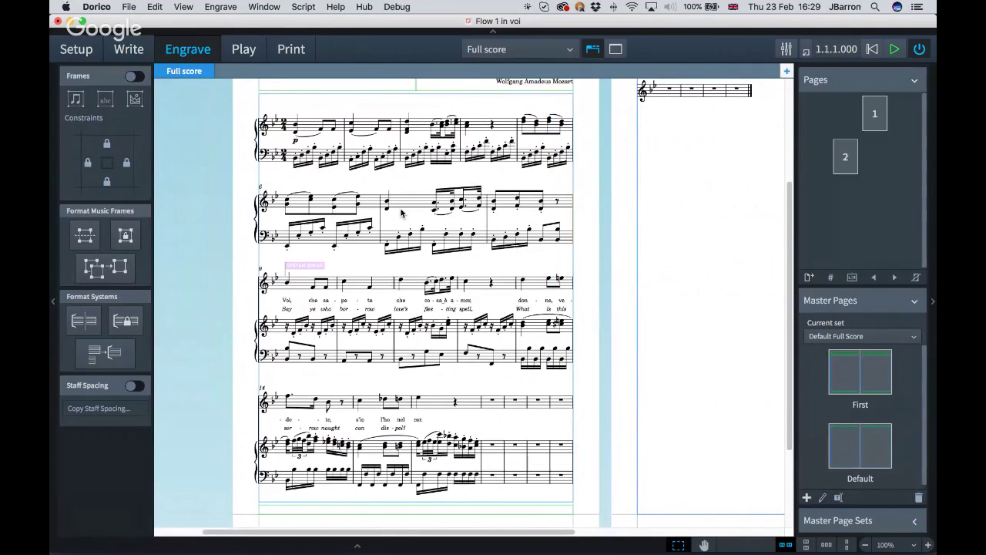
- Insert a frame break at bar 17 so the empty bars start on page 2
{"action": "scroll", "coordinate": [400, 214], "scroll_direction": "up", "scroll_amount": 1}
{"action": "scroll", "coordinate": [401, 213], "scroll_direction": "right", "scroll_amount": 1}
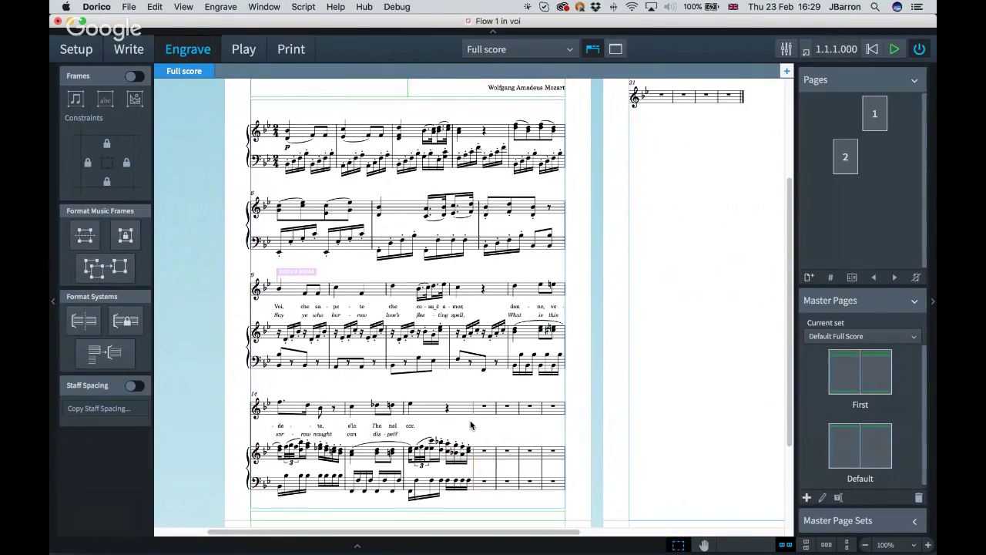
{"action": "left_click", "coordinate": [87, 244]}
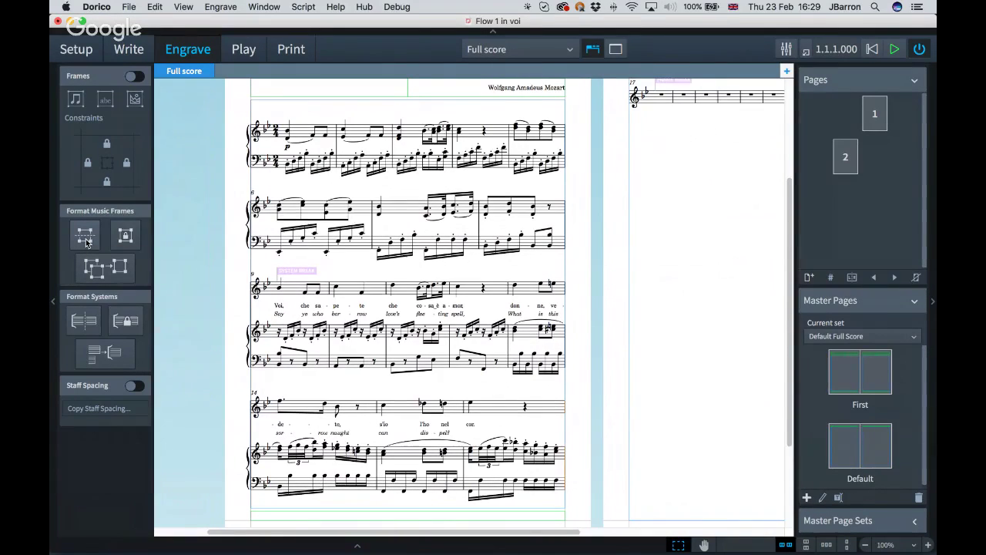
{"action": "scroll", "coordinate": [441, 235], "scroll_direction": "right", "scroll_amount": 3}
{"action": "scroll", "coordinate": [441, 235], "scroll_direction": "up", "scroll_amount": 2}
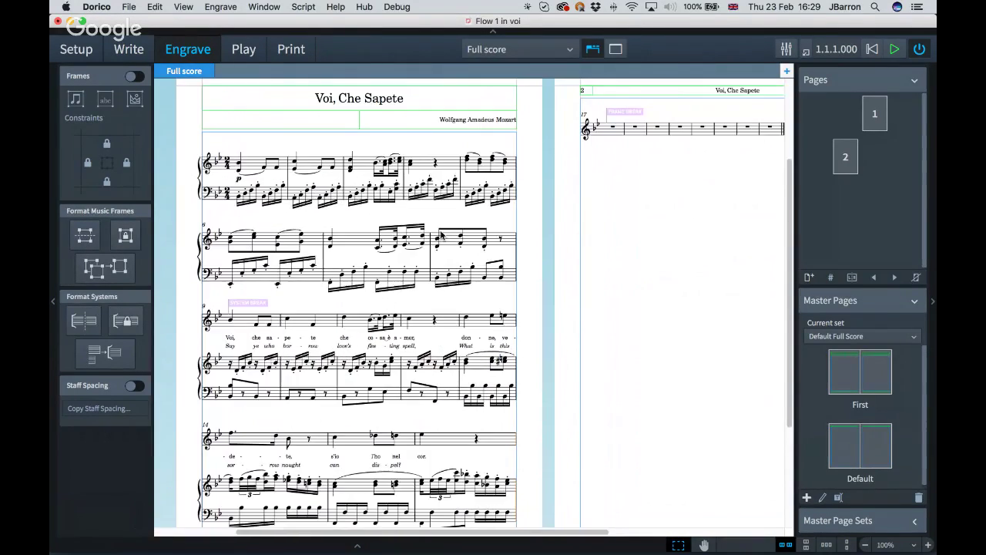
{"action": "scroll", "coordinate": [441, 235], "scroll_direction": "right", "scroll_amount": 3}
{"action": "scroll", "coordinate": [440, 235], "scroll_direction": "up", "scroll_amount": 1}
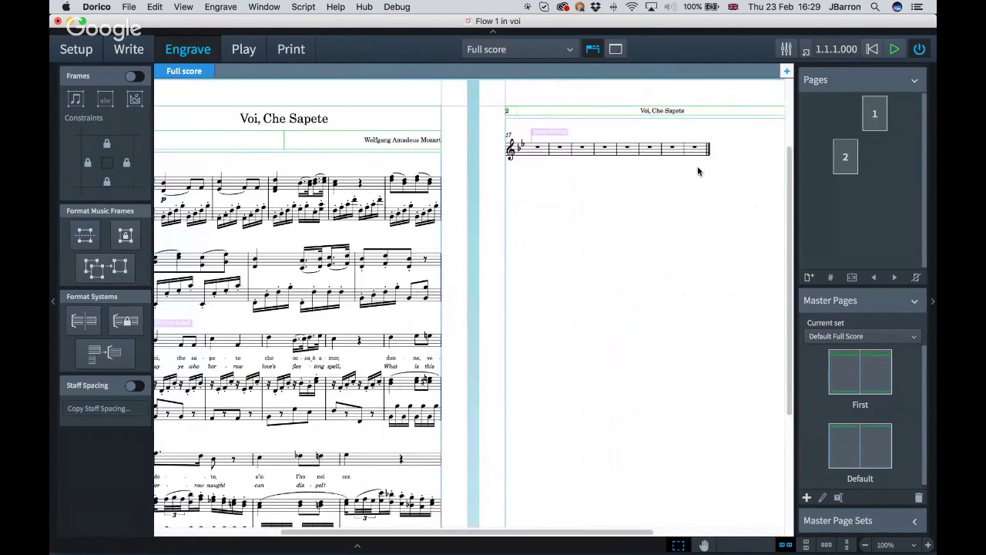
{"action": "scroll", "coordinate": [697, 171], "scroll_direction": "left", "scroll_amount": 3}
{"action": "scroll", "coordinate": [697, 171], "scroll_direction": "down", "scroll_amount": 1}
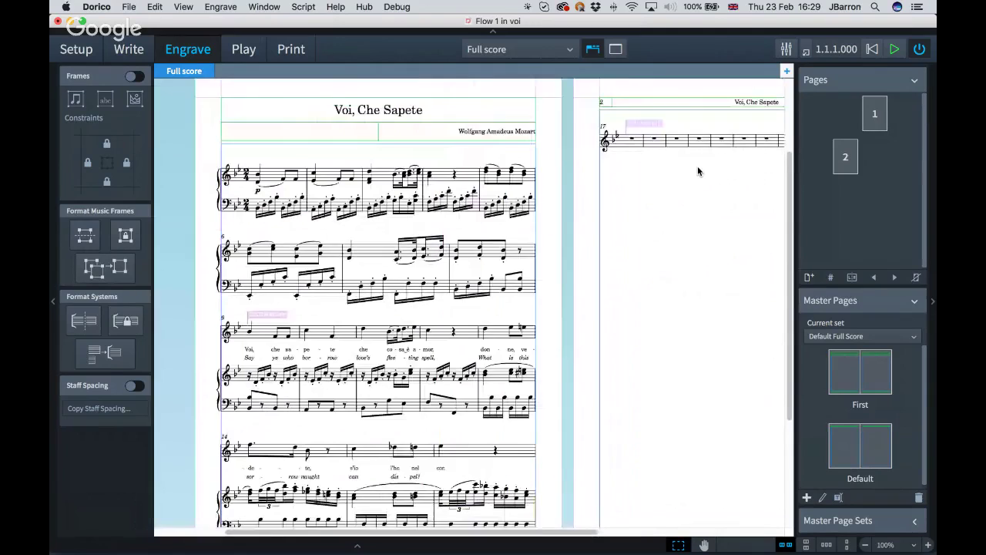
{"action": "scroll", "coordinate": [697, 171], "scroll_direction": "right", "scroll_amount": 1}
{"action": "scroll", "coordinate": [697, 171], "scroll_direction": "up", "scroll_amount": 1}
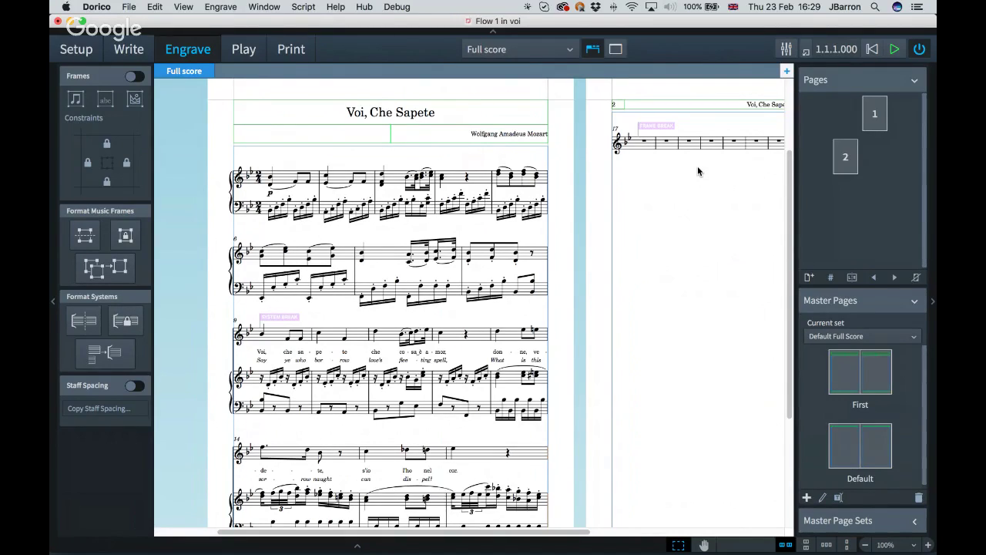
{"action": "scroll", "coordinate": [698, 171], "scroll_direction": "up", "scroll_amount": 2}
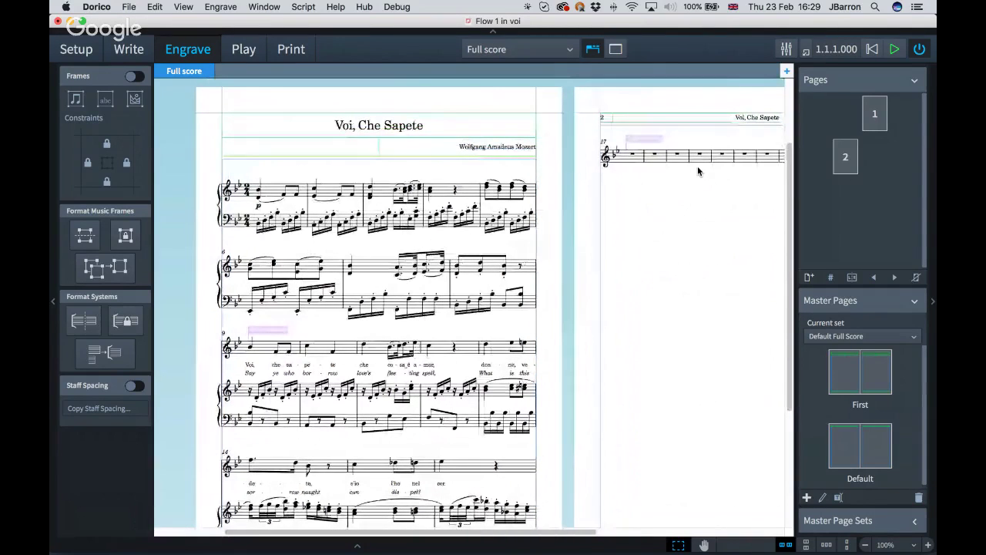
{"action": "key", "text": "super+1"}
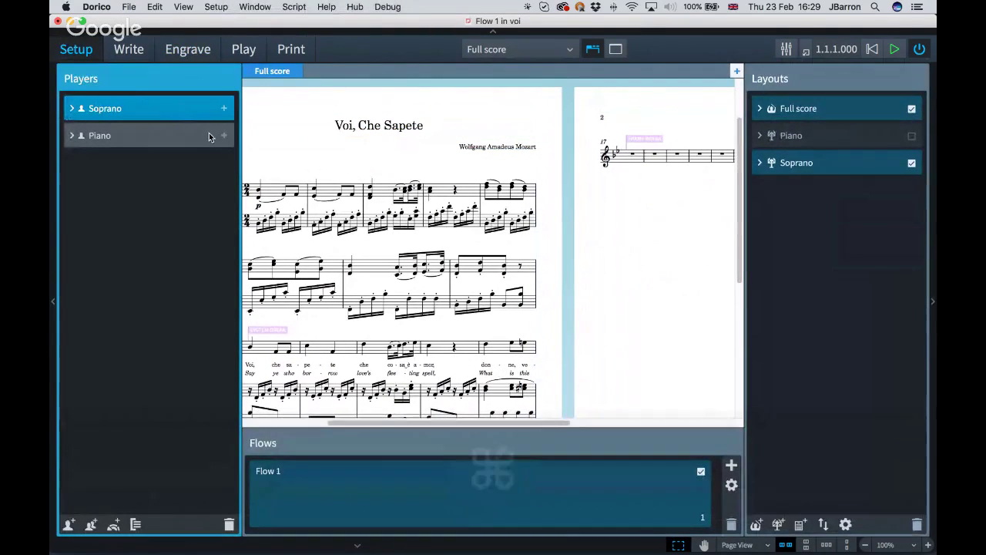
{"action": "key", "text": "super+3"}
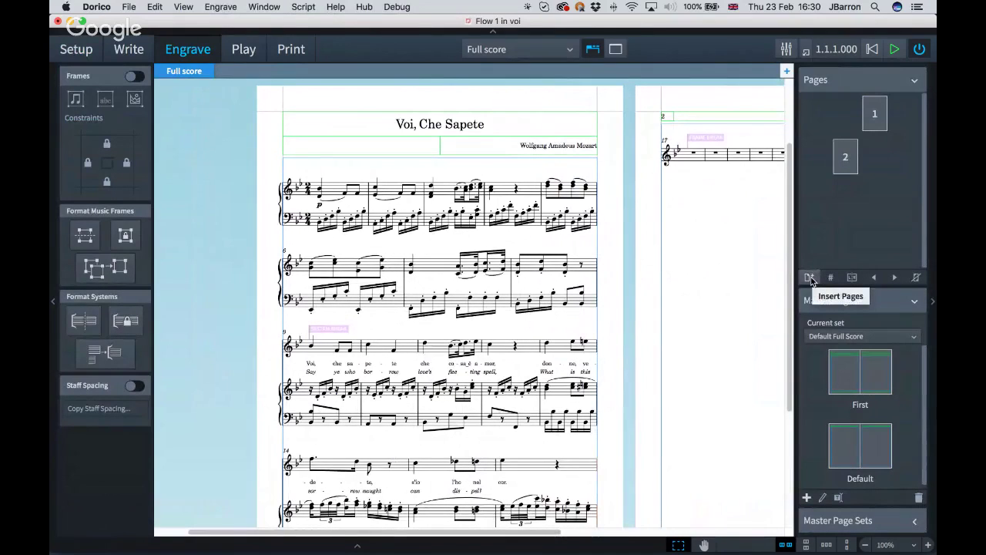
- Insert one blank page without a master page before page 1 and draw a text frame across its upper part
{"action": "left_click", "coordinate": [810, 277]}
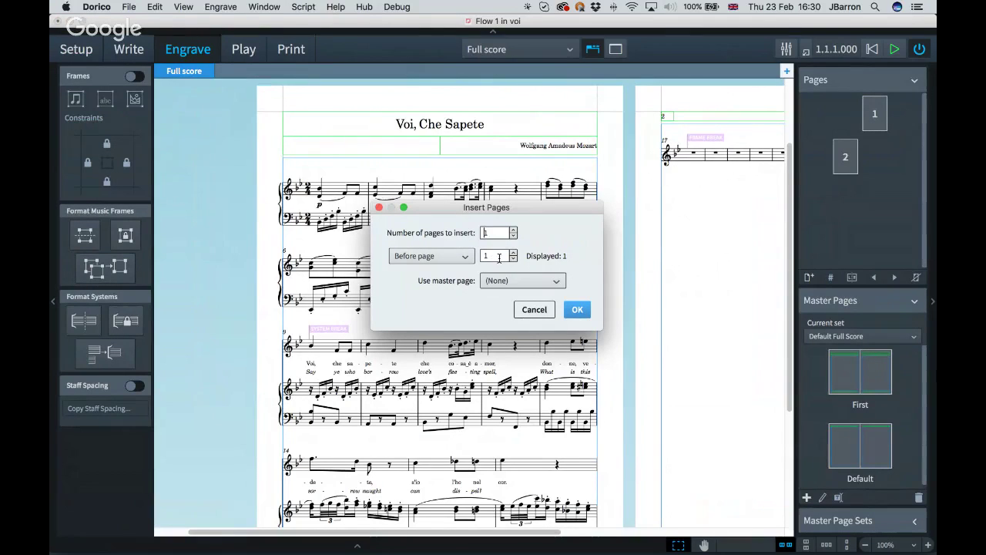
{"action": "left_click", "coordinate": [578, 311]}
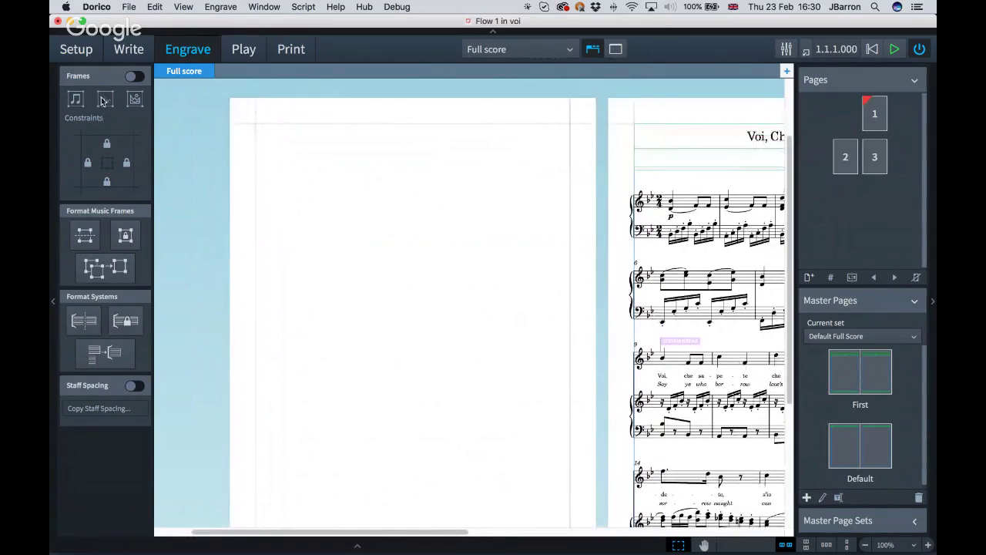
{"action": "left_click", "coordinate": [131, 78]}
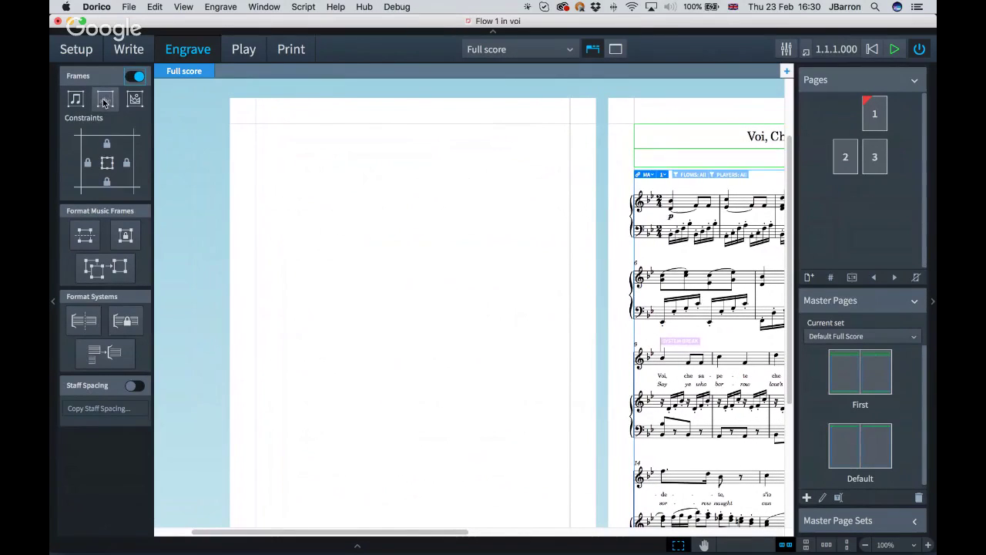
{"action": "left_click", "coordinate": [105, 101]}
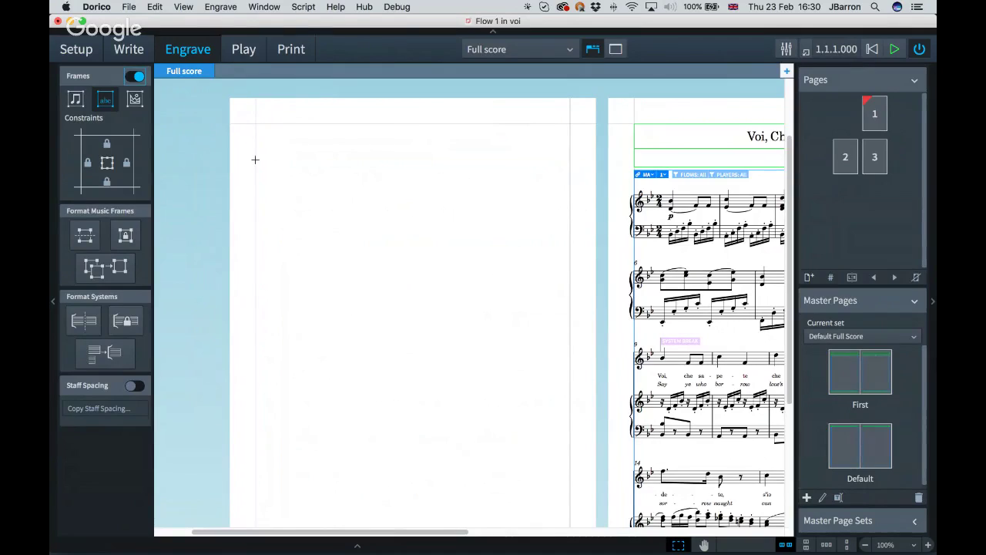
{"action": "left_click_drag", "start_coordinate": [257, 160], "coordinate": [591, 315]}
- Enter "Here is a text frame" in the new text frame, sized 14 pt and centred
{"action": "double_click", "coordinate": [372, 235]}
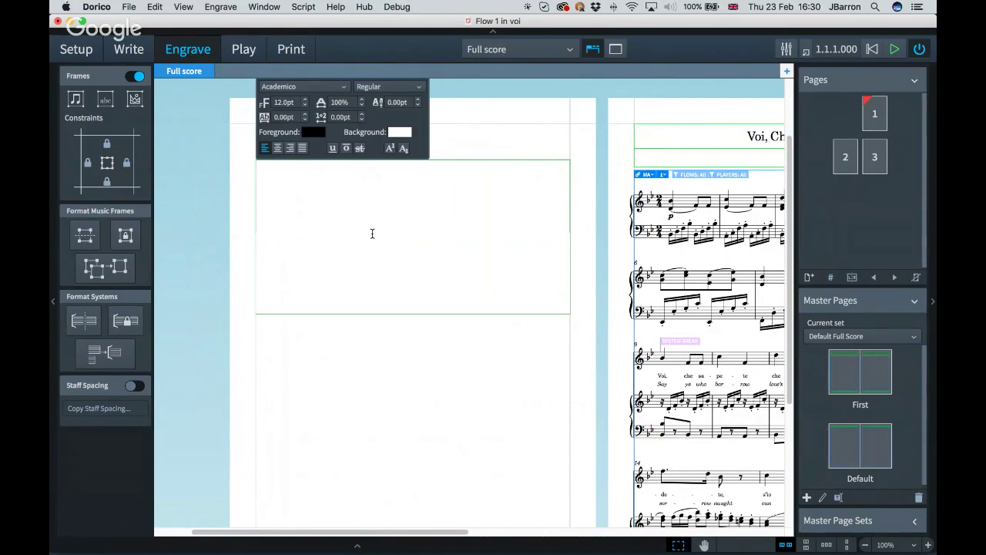
{"action": "type", "text": "Here is a tex"}
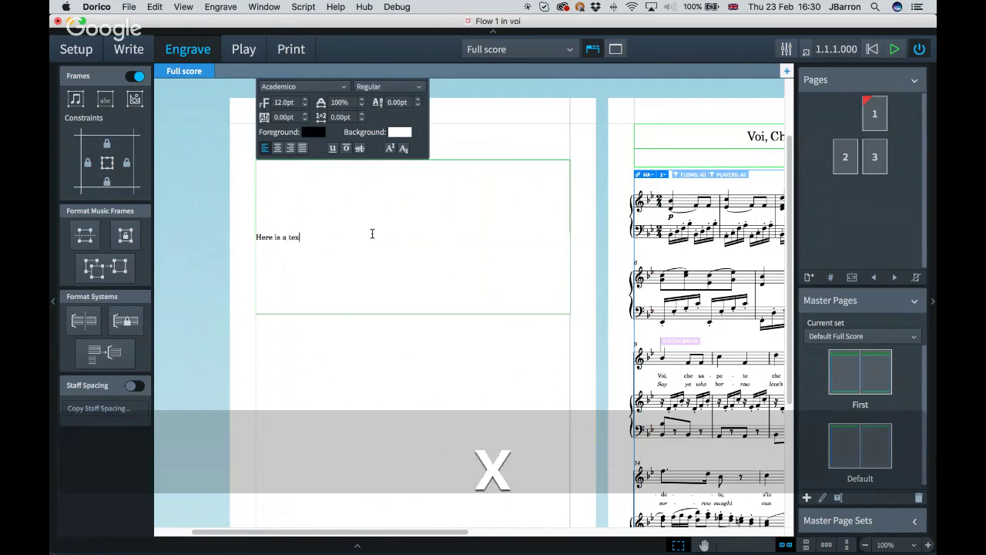
{"action": "type", "text": "t frame"}
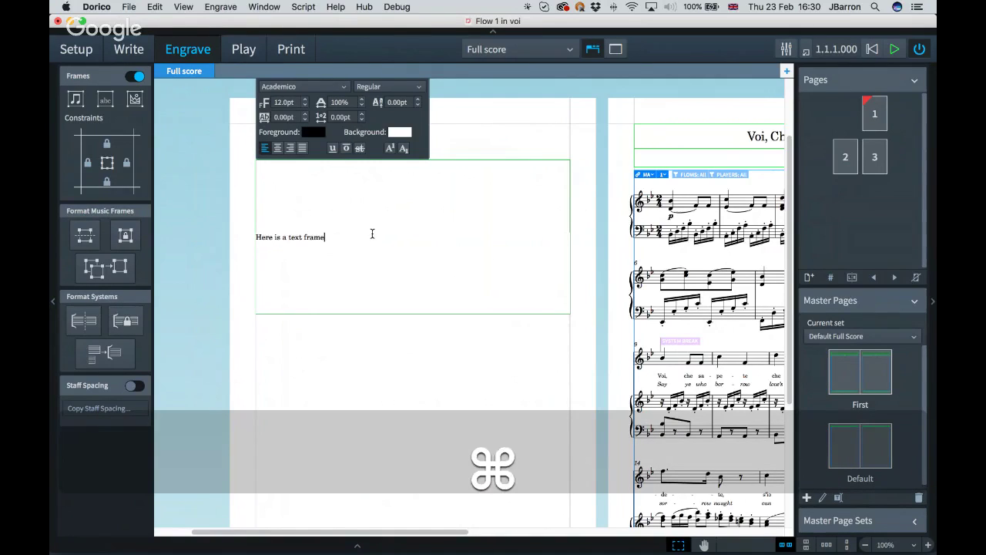
{"action": "key", "text": "super+a"}
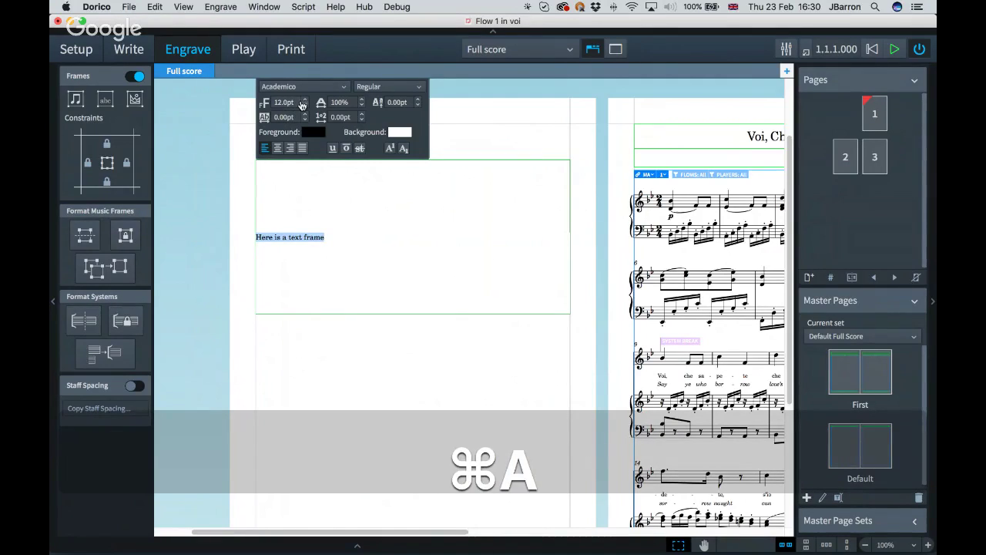
{"action": "left_click", "coordinate": [305, 101]}
{"action": "left_click", "coordinate": [305, 101]}
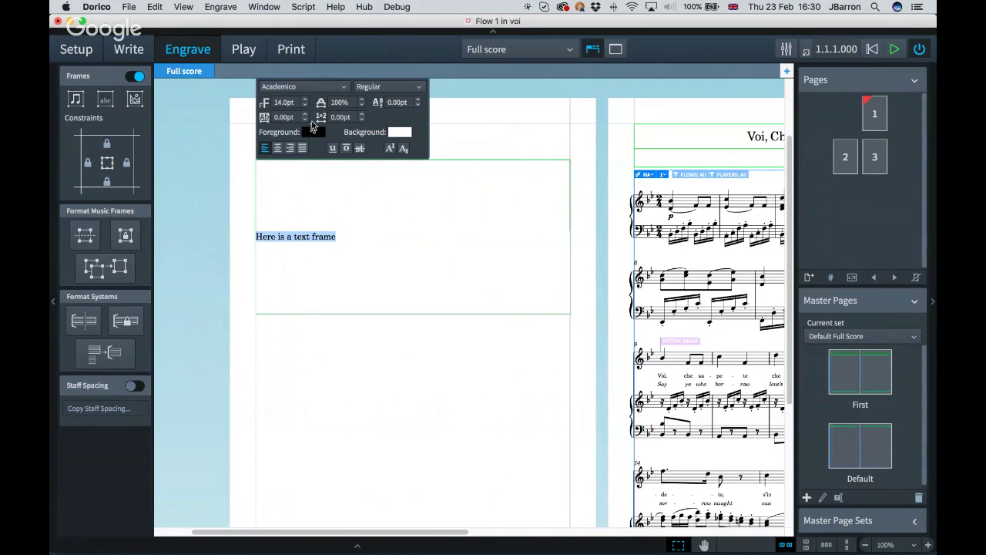
{"action": "left_click", "coordinate": [276, 147]}
{"action": "left_click", "coordinate": [352, 412]}
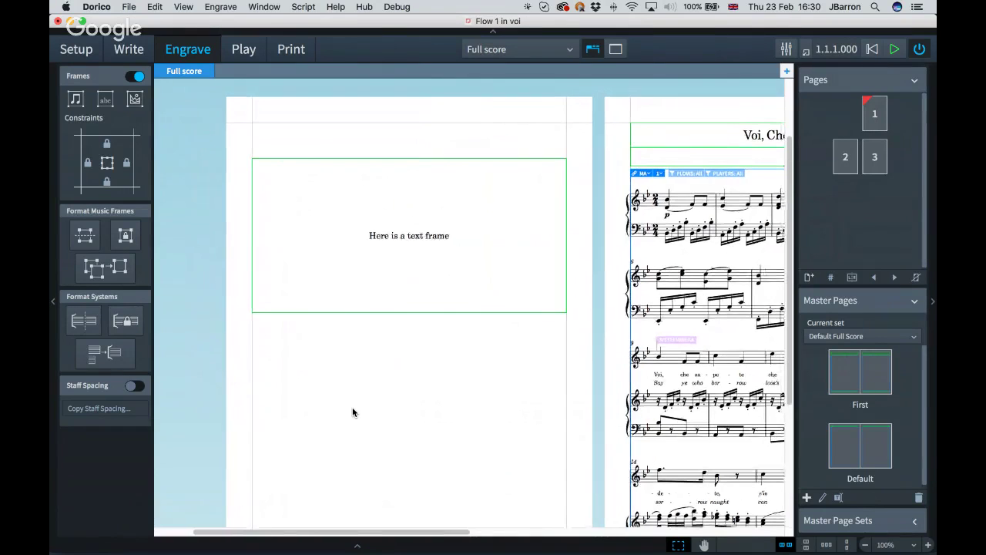
- Draw a new music frame on page 3 in the empty space below the staff starting at bar 17
{"action": "scroll", "coordinate": [352, 411], "scroll_direction": "right", "scroll_amount": 2}
{"action": "scroll", "coordinate": [352, 411], "scroll_direction": "down", "scroll_amount": 1}
{"action": "scroll", "coordinate": [352, 411], "scroll_direction": "right", "scroll_amount": 8}
{"action": "scroll", "coordinate": [352, 411], "scroll_direction": "down", "scroll_amount": 3}
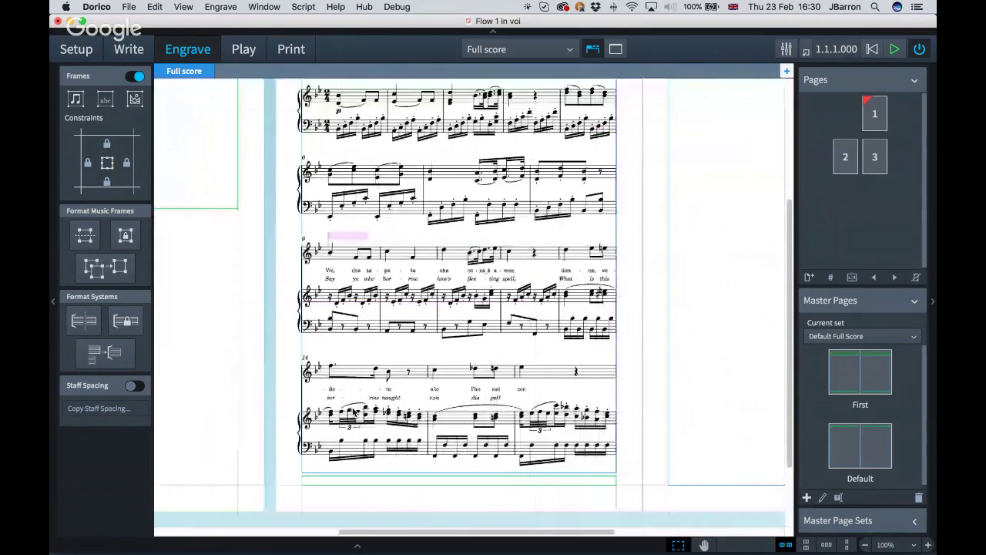
{"action": "scroll", "coordinate": [352, 411], "scroll_direction": "right", "scroll_amount": 8}
{"action": "scroll", "coordinate": [352, 411], "scroll_direction": "up", "scroll_amount": 3}
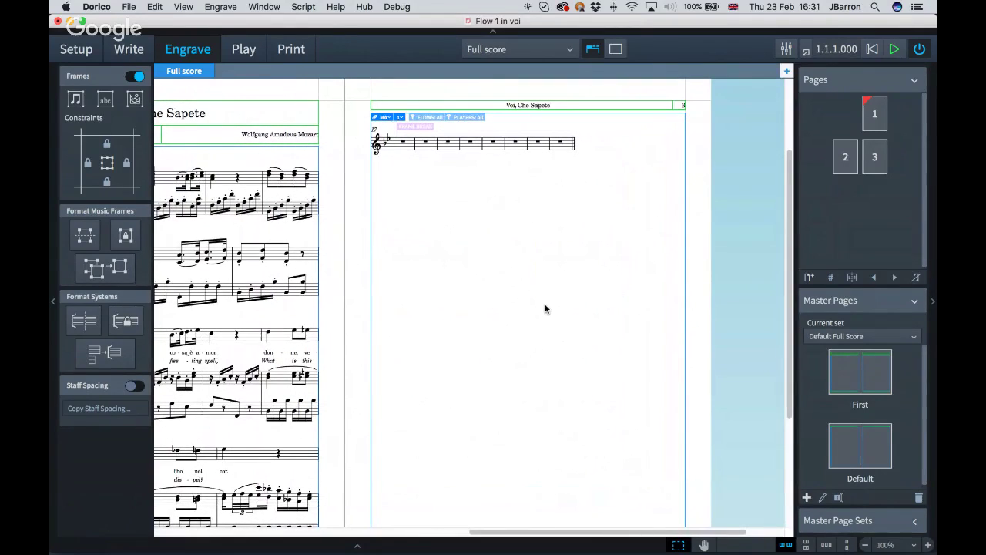
{"action": "left_click", "coordinate": [76, 101]}
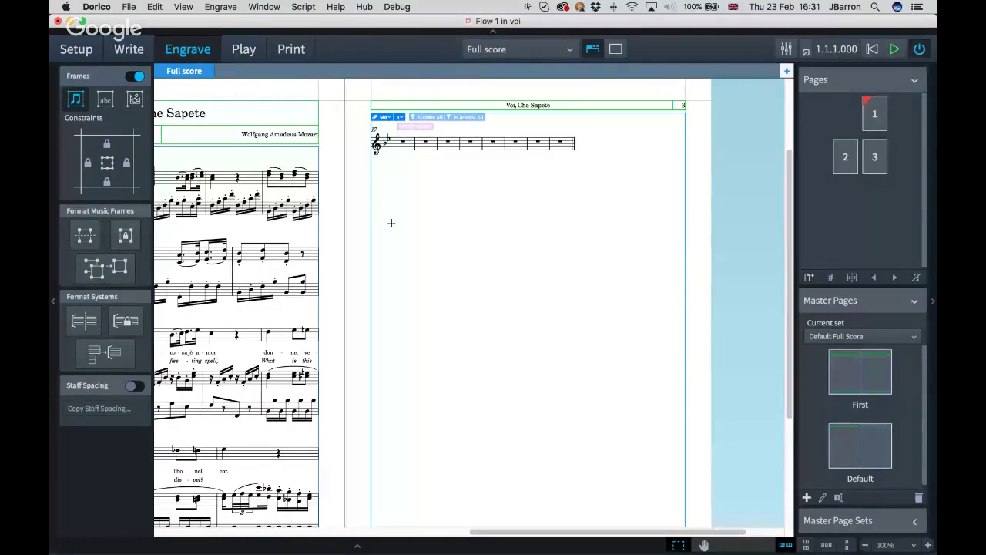
{"action": "left_click_drag", "start_coordinate": [391, 222], "coordinate": [638, 345]}
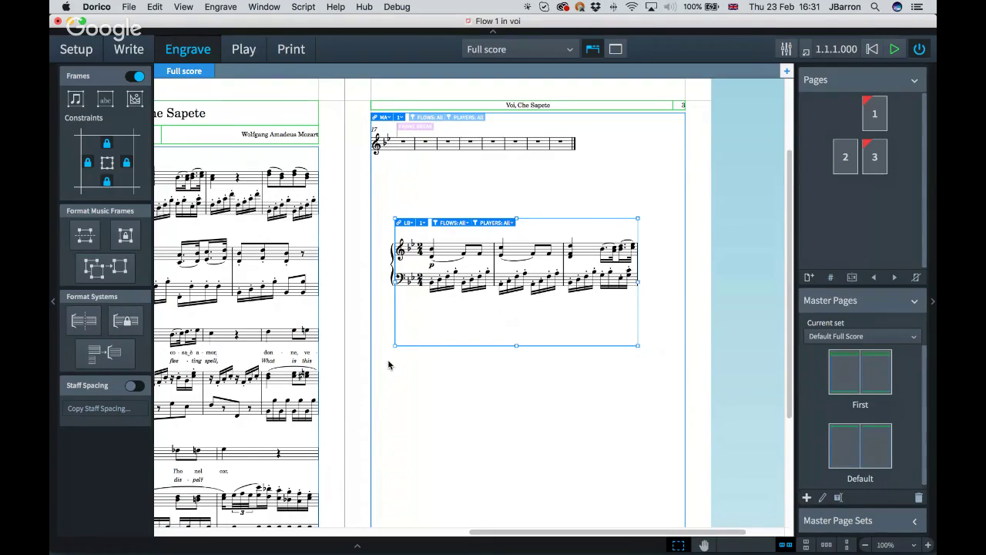
- Add a second flow named "Flow 2" in Setup mode and exclude the Soprano player from it
{"action": "left_click", "coordinate": [80, 51]}
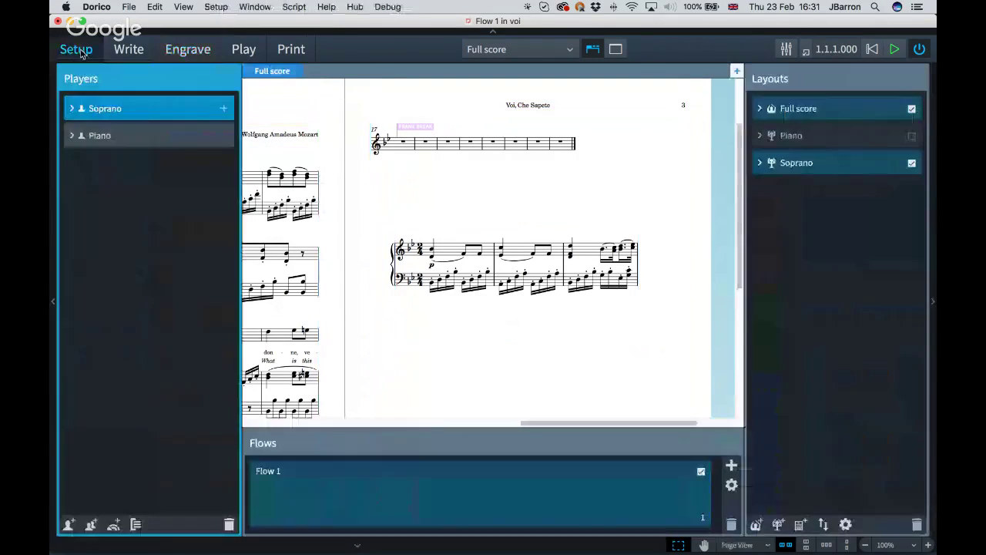
{"action": "left_click", "coordinate": [733, 465]}
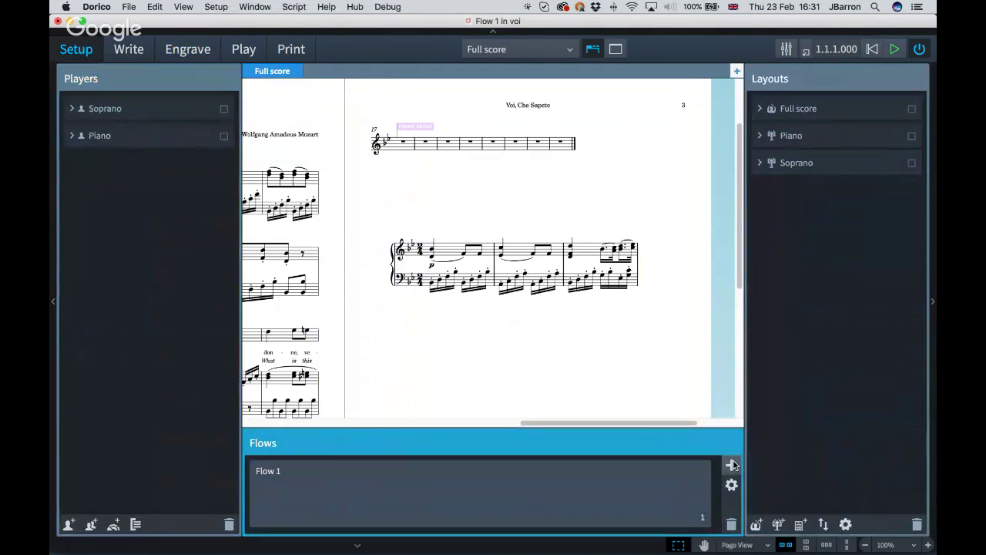
{"action": "left_click", "coordinate": [732, 465]}
{"action": "double_click", "coordinate": [579, 482]}
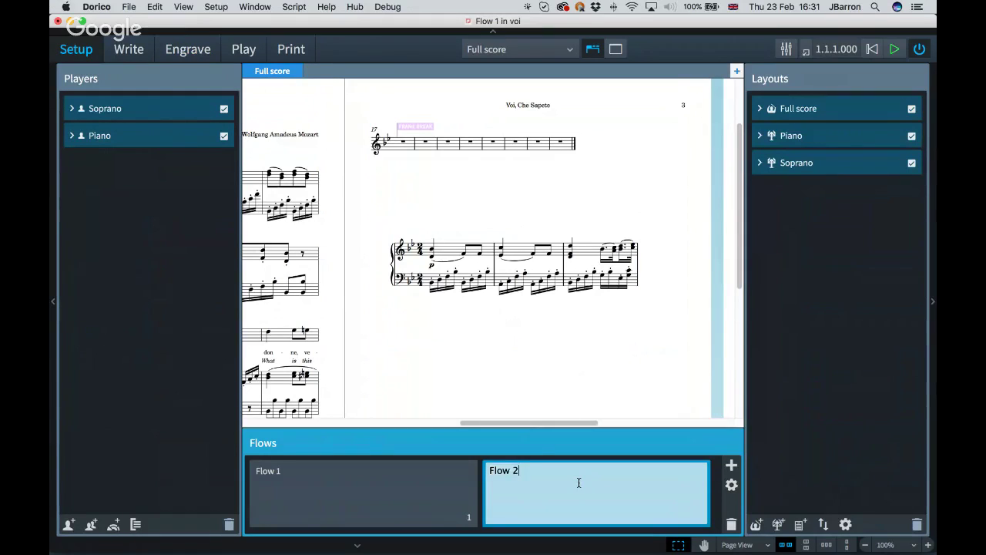
{"action": "key", "text": "Return"}
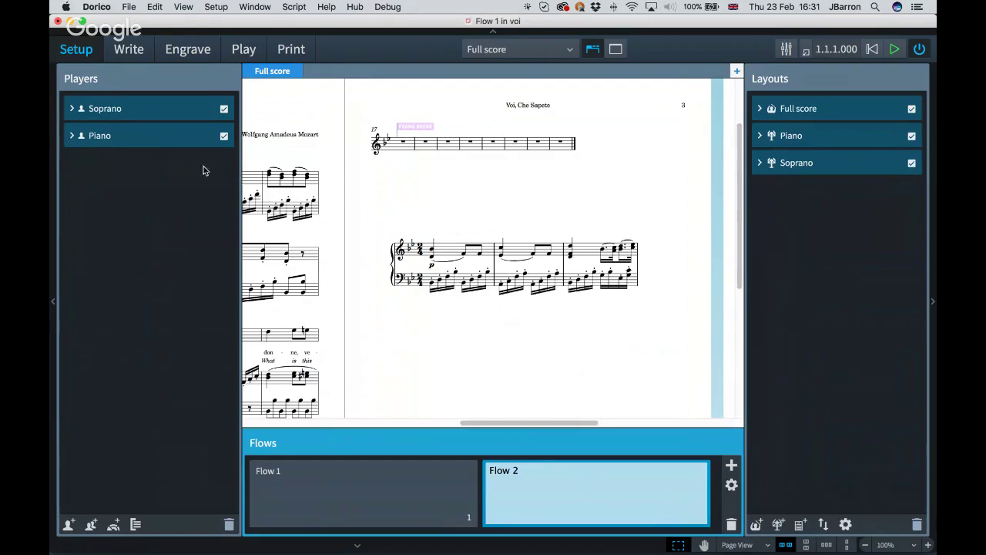
{"action": "left_click", "coordinate": [224, 110]}
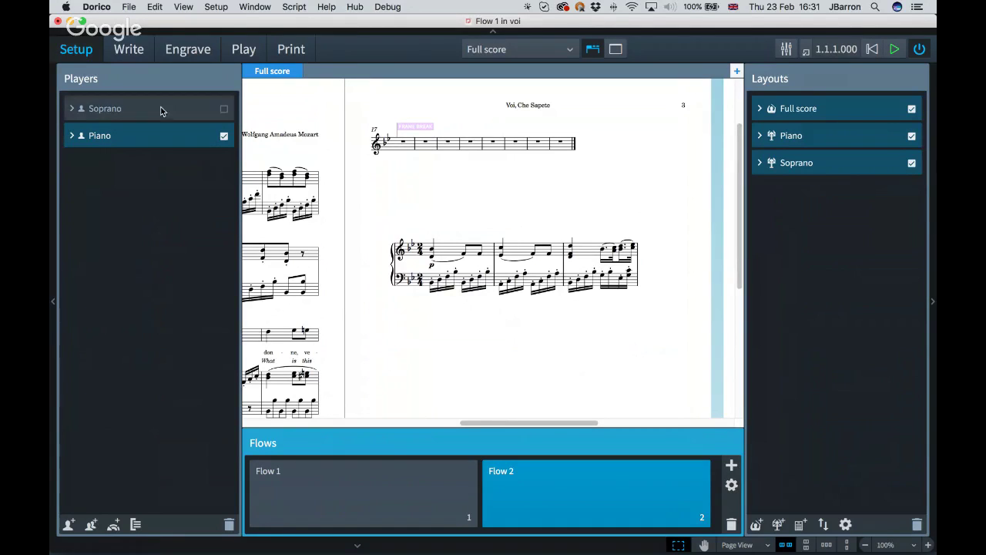
- Return to Engrave mode and filter the new music frame on page 3 to show only Flow 2
{"action": "left_click", "coordinate": [162, 51]}
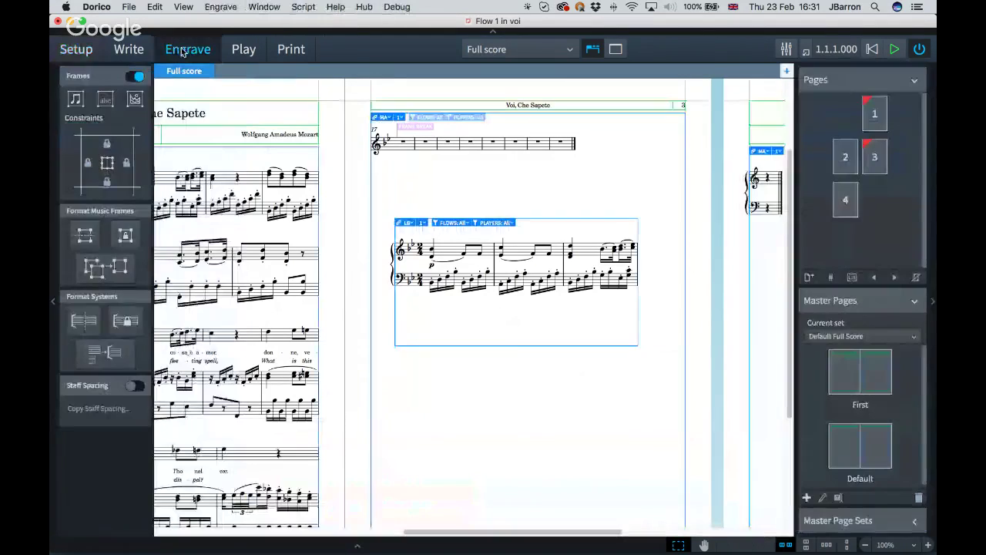
{"action": "left_click", "coordinate": [454, 223]}
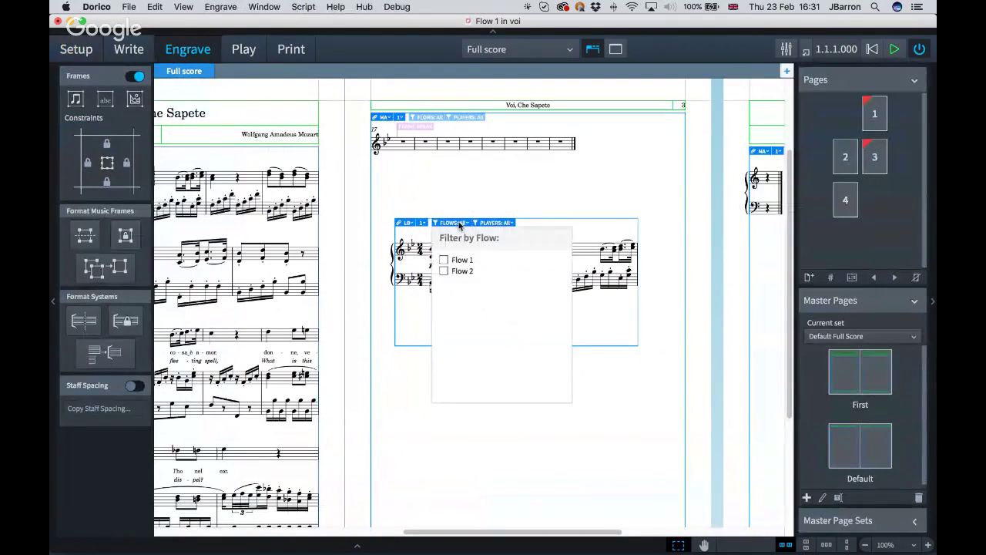
{"action": "left_click", "coordinate": [444, 271]}
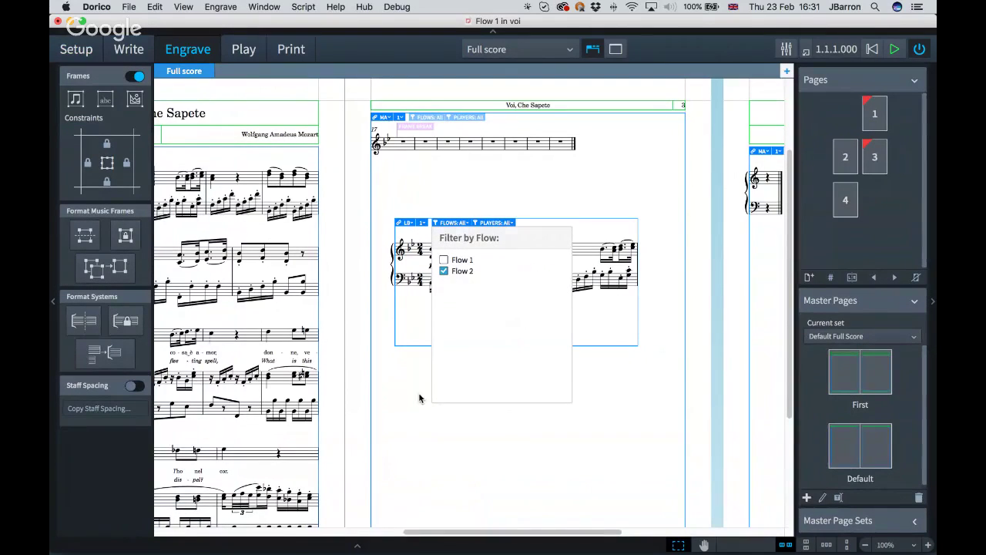
{"action": "left_click", "coordinate": [419, 392]}
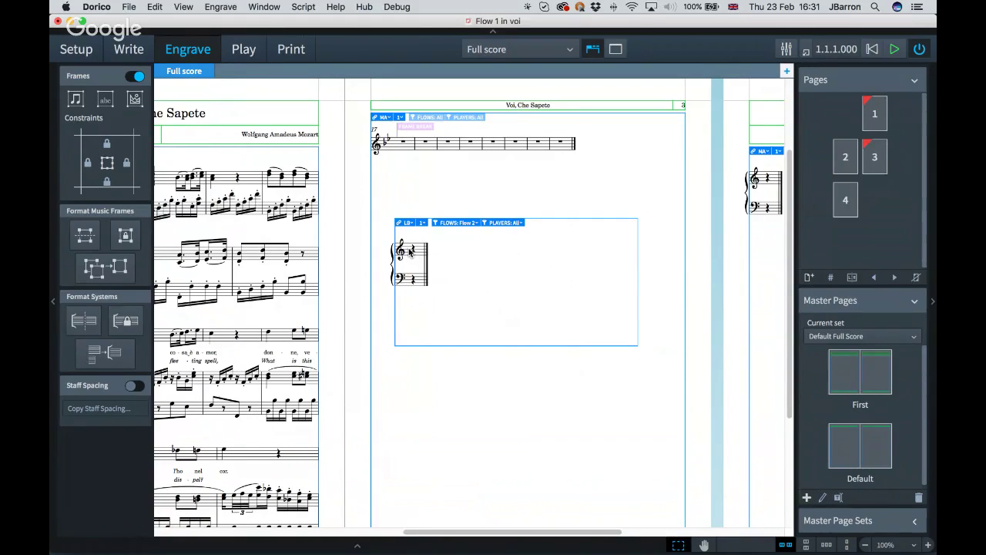
- Switch to Write mode and enter the quarter notes C, C, D and E in Flow 2's upper piano staff
{"action": "key", "text": "super+2"}
{"action": "key", "text": "c"}
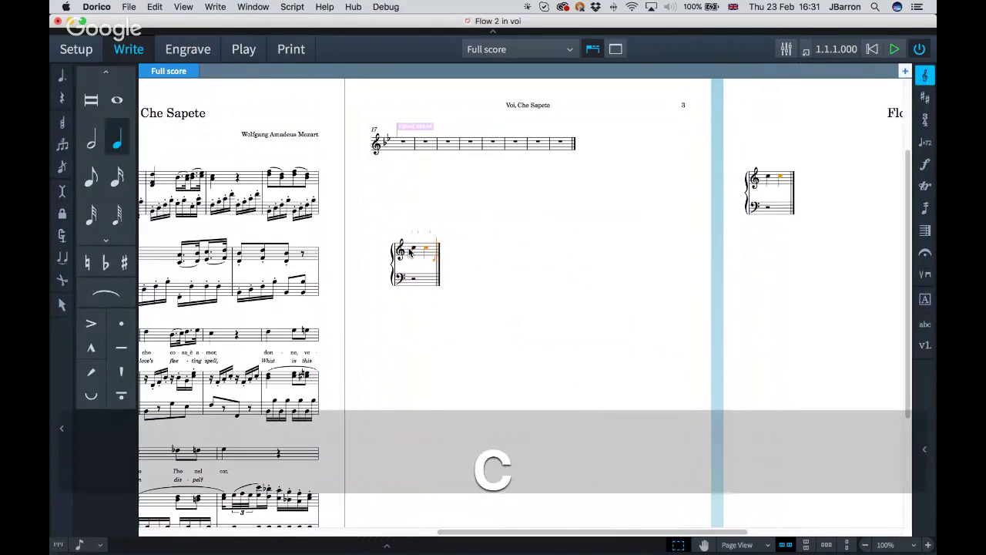
{"action": "key", "text": "d"}
{"action": "key", "text": "e"}
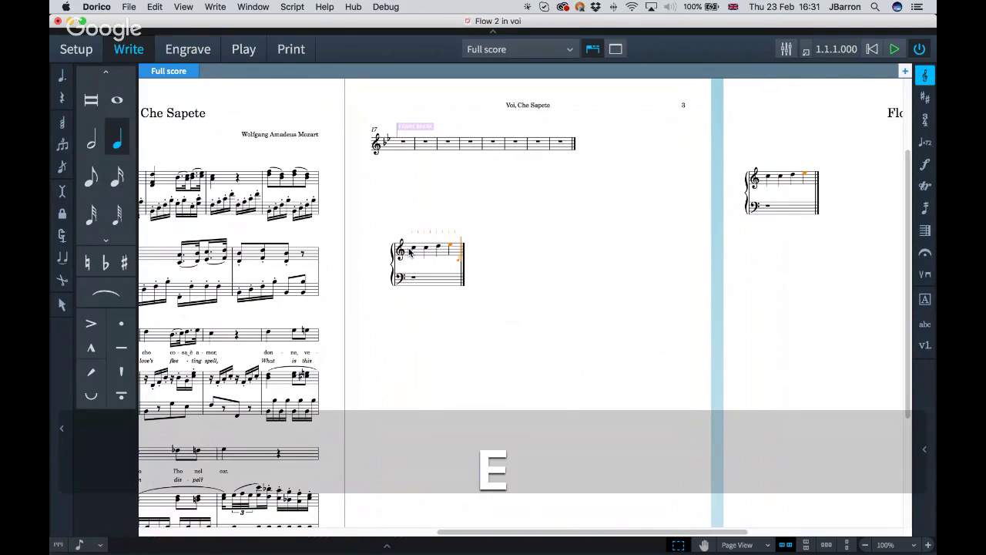
{"action": "key", "text": "Escape"}
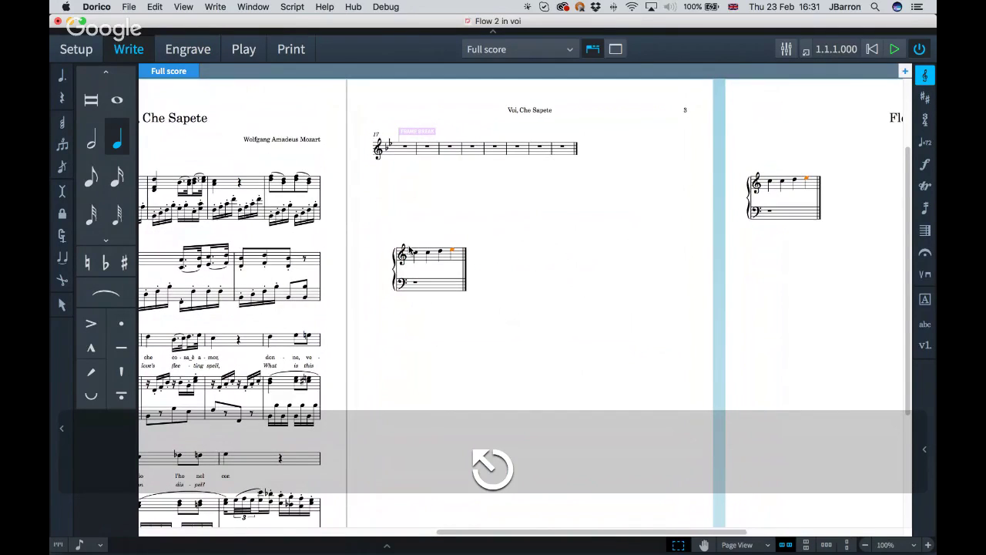
- Switch back to Engrave mode and move the Flow 2 music frame slightly down and to the right on page 3
{"action": "key", "text": "x"}
{"action": "key", "text": "z"}
{"action": "key", "text": "super+3"}
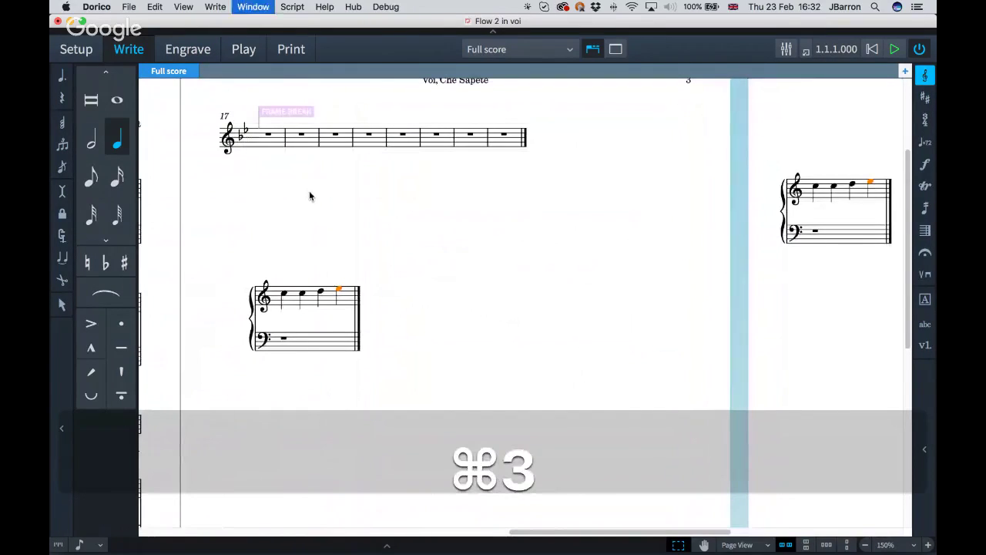
{"action": "left_click_drag", "start_coordinate": [471, 261], "coordinate": [506, 291]}
{"action": "scroll", "coordinate": [506, 291], "scroll_direction": "down", "scroll_amount": 5}
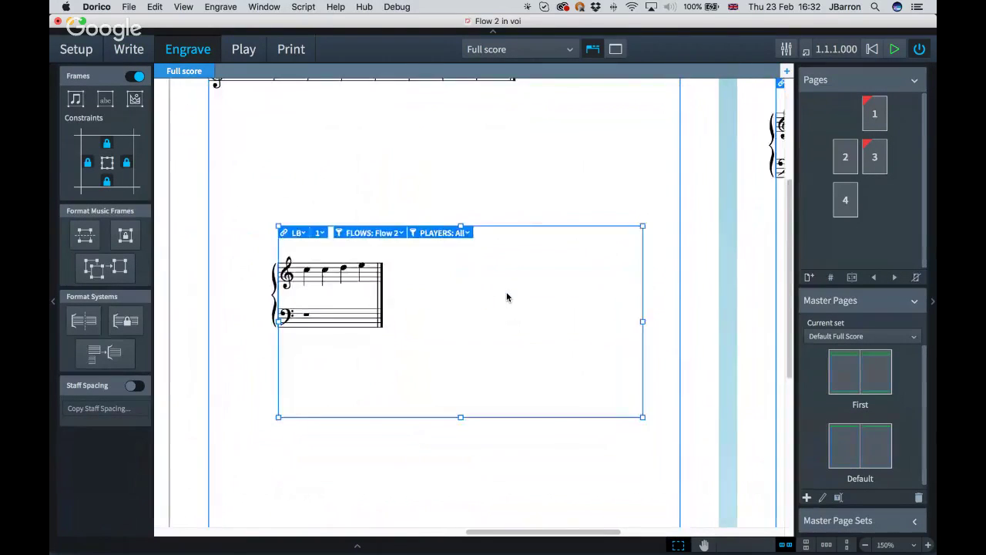
{"action": "scroll", "coordinate": [507, 297], "scroll_direction": "down", "scroll_amount": 1}
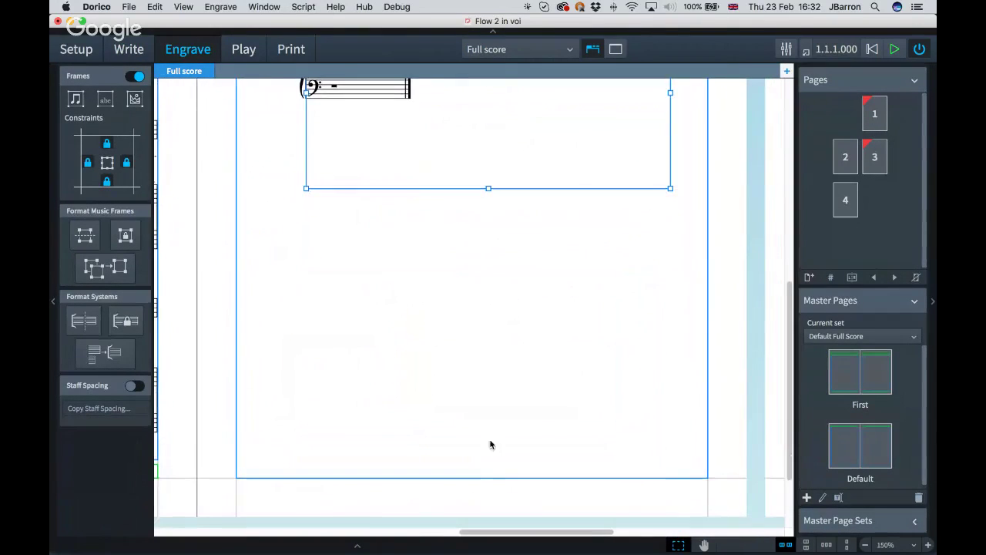
- Shorten the main music frame on page 3 from its lower edge and move the Flow 2 frame slightly up and to the right beneath it
{"action": "left_click", "coordinate": [469, 477]}
{"action": "left_click_drag", "start_coordinate": [469, 477], "coordinate": [454, 75]}
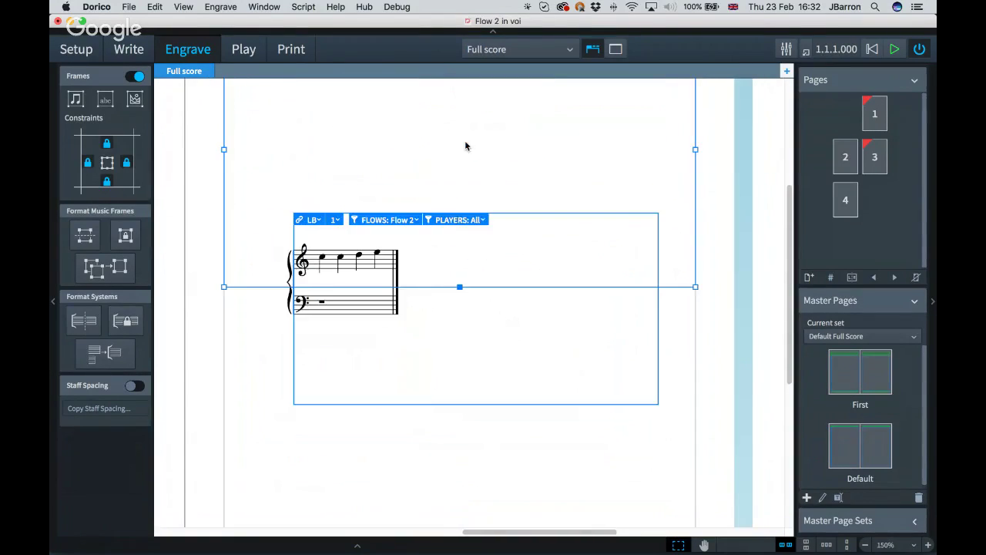
{"action": "left_click_drag", "start_coordinate": [460, 287], "coordinate": [467, 145]}
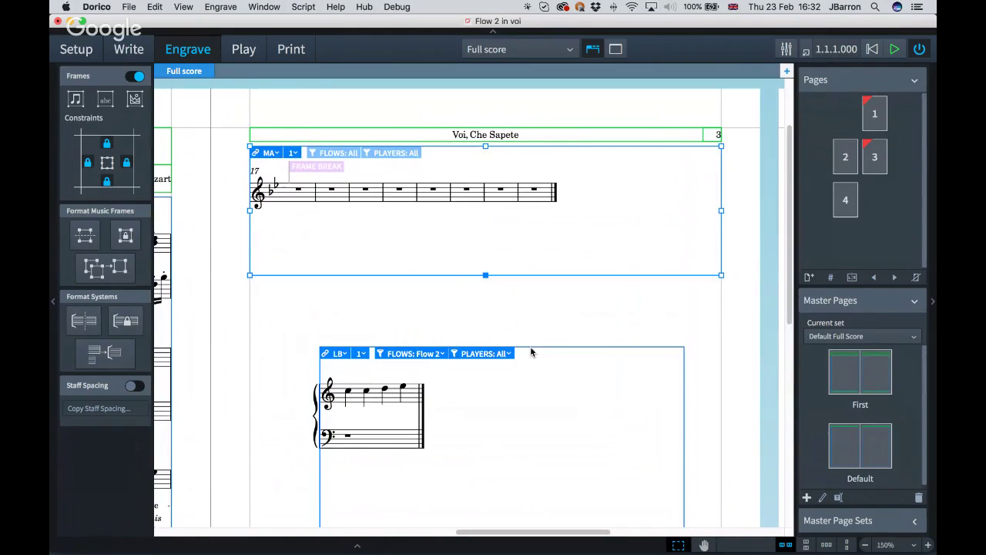
{"action": "mouse_move", "coordinate": [528, 352]}
{"action": "left_mouse_down"}
{"action": "mouse_move", "coordinate": [472, 160]}
{"action": "mouse_move", "coordinate": [539, 337]}
{"action": "left_mouse_up"}
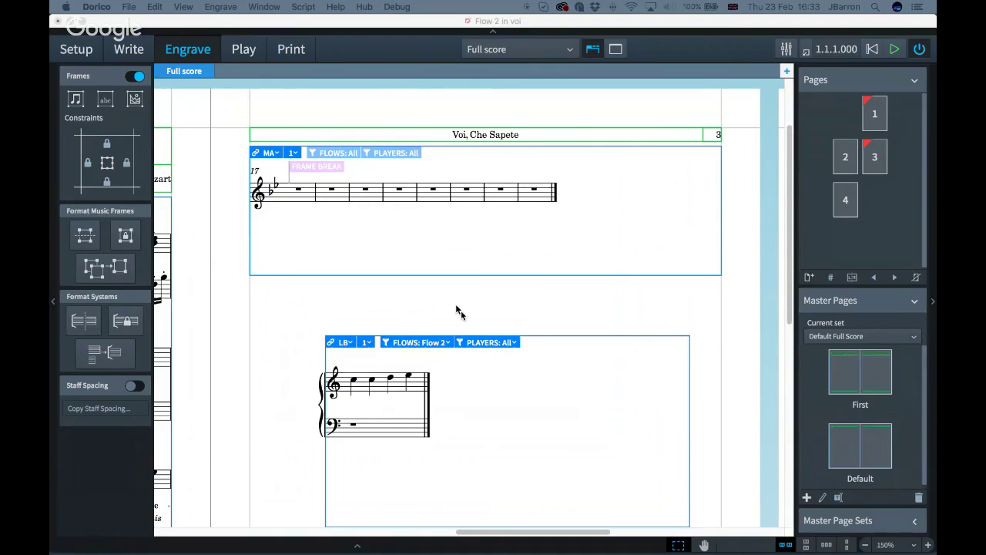
- Switch to Play mode, open the Playback Options and examine the Dynamics settings from the dynamic curve through to Humanize
{"action": "left_click", "coordinate": [228, 81]}
{"action": "left_click", "coordinate": [243, 49]}
{"action": "left_click", "coordinate": [212, 7]}
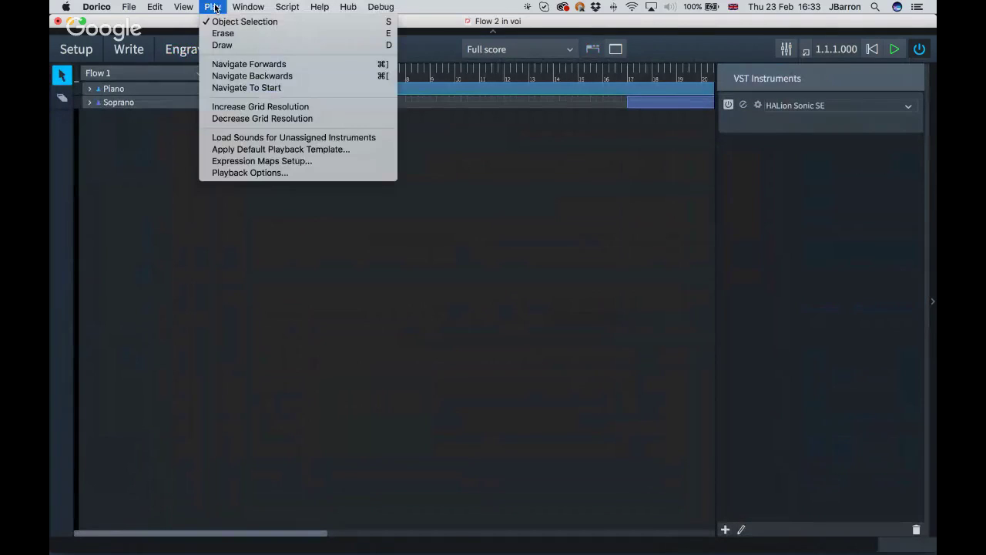
{"action": "left_click", "coordinate": [234, 172]}
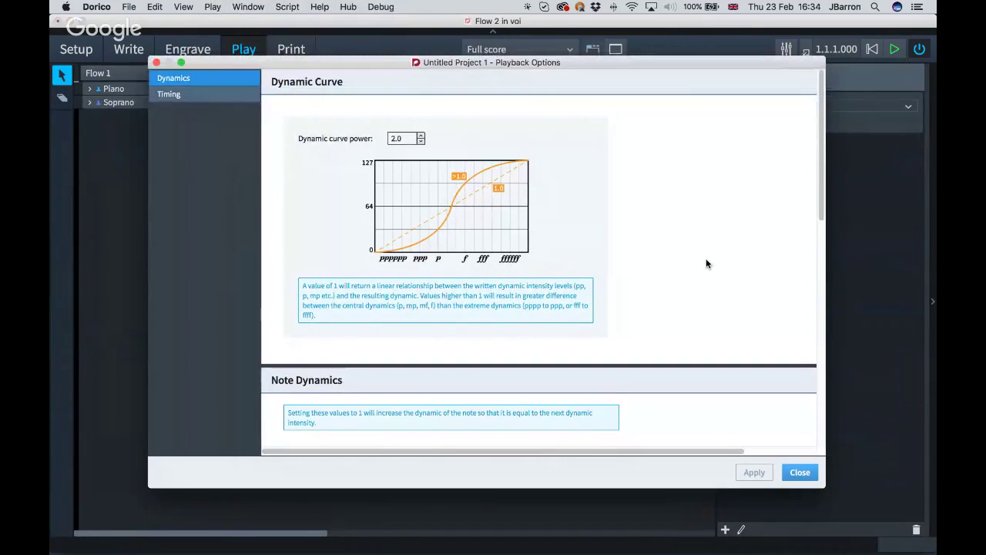
{"action": "scroll", "coordinate": [706, 259], "scroll_direction": "down", "scroll_amount": 8}
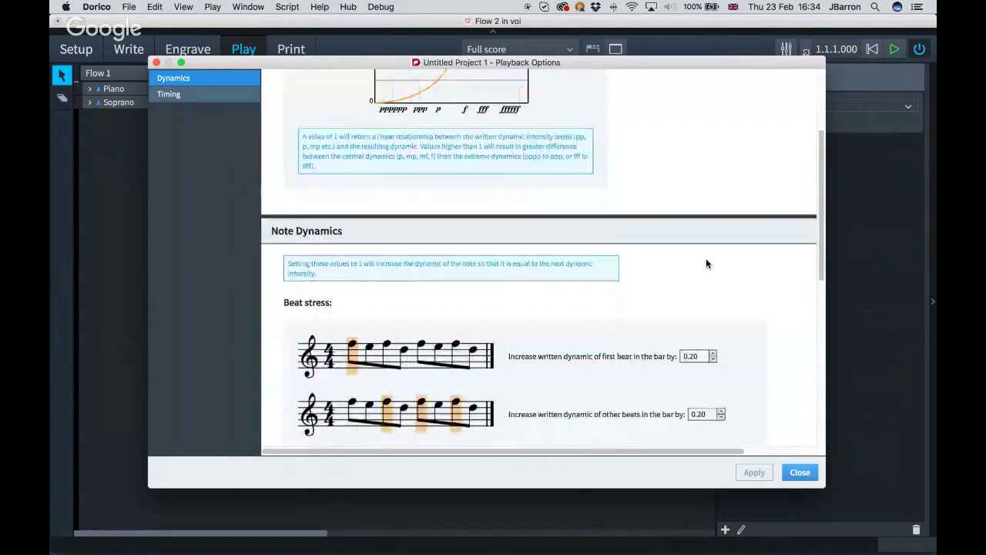
{"action": "scroll", "coordinate": [705, 259], "scroll_direction": "down", "scroll_amount": 6}
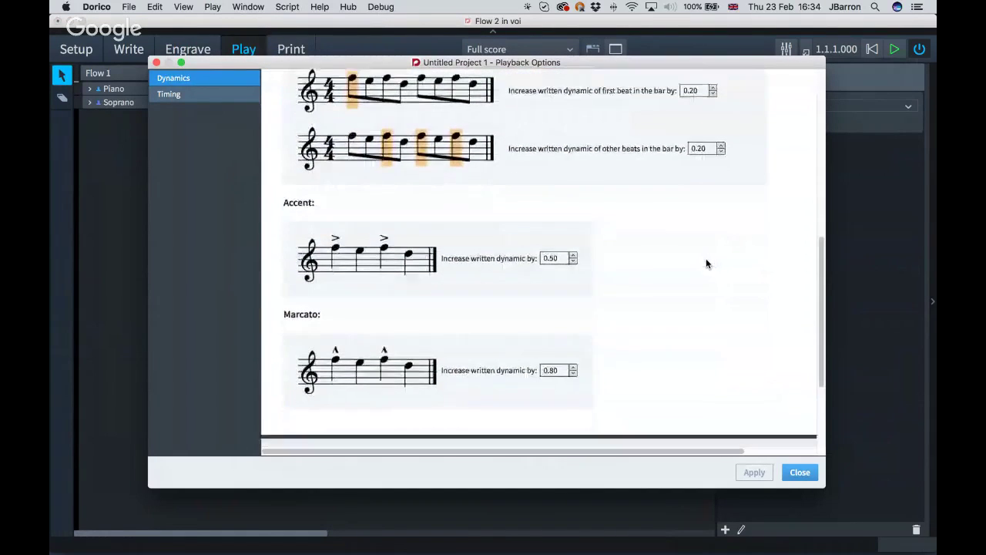
{"action": "scroll", "coordinate": [706, 265], "scroll_direction": "down", "scroll_amount": 1}
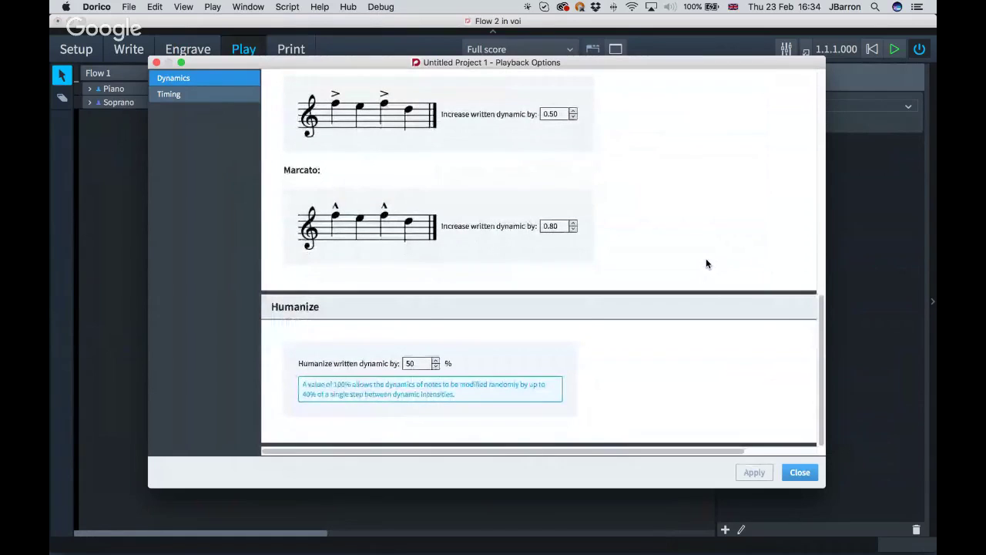
- Review the Timing playback options for flow gaps, note durations, grace notes and tremolos, and close the Playback Options
{"action": "left_click", "coordinate": [195, 94]}
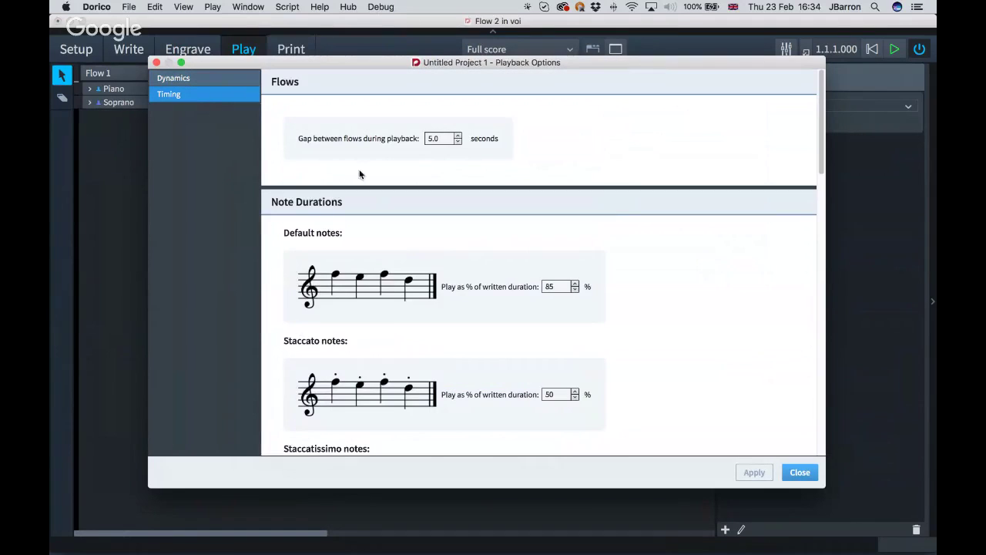
{"action": "scroll", "coordinate": [695, 323], "scroll_direction": "down", "scroll_amount": 3}
{"action": "scroll", "coordinate": [695, 326], "scroll_direction": "down", "scroll_amount": 10}
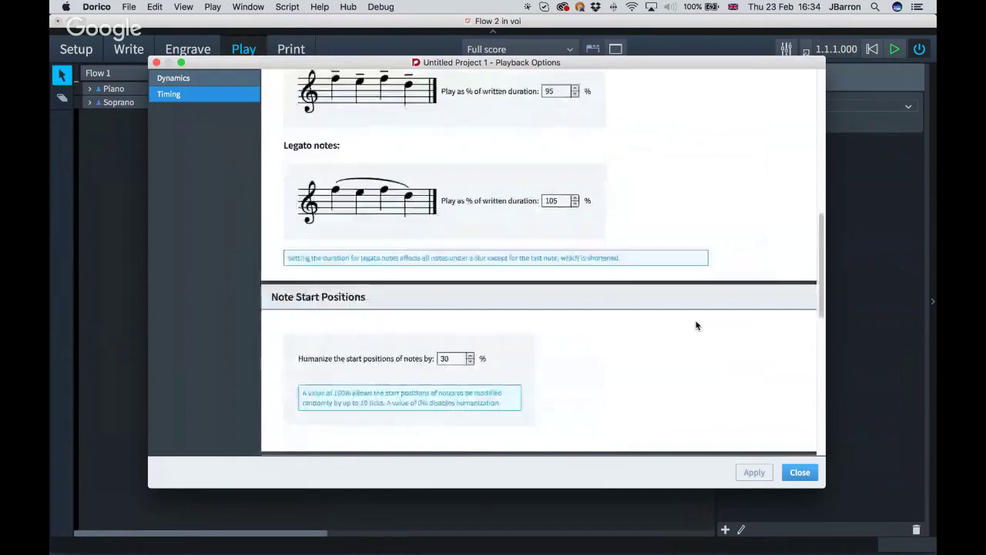
{"action": "scroll", "coordinate": [695, 326], "scroll_direction": "down", "scroll_amount": 6}
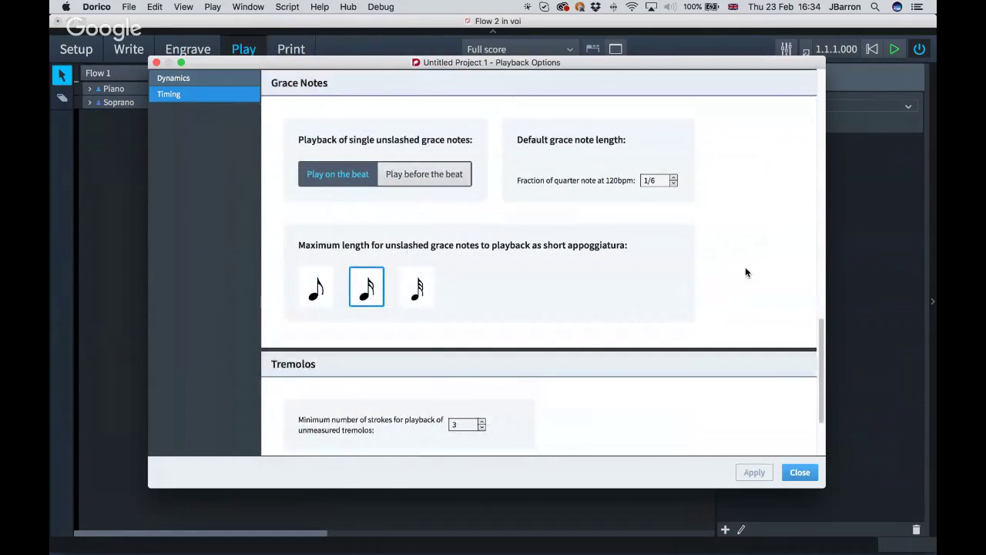
{"action": "scroll", "coordinate": [745, 271], "scroll_direction": "down", "scroll_amount": 3}
{"action": "scroll", "coordinate": [745, 271], "scroll_direction": "up", "scroll_amount": 1}
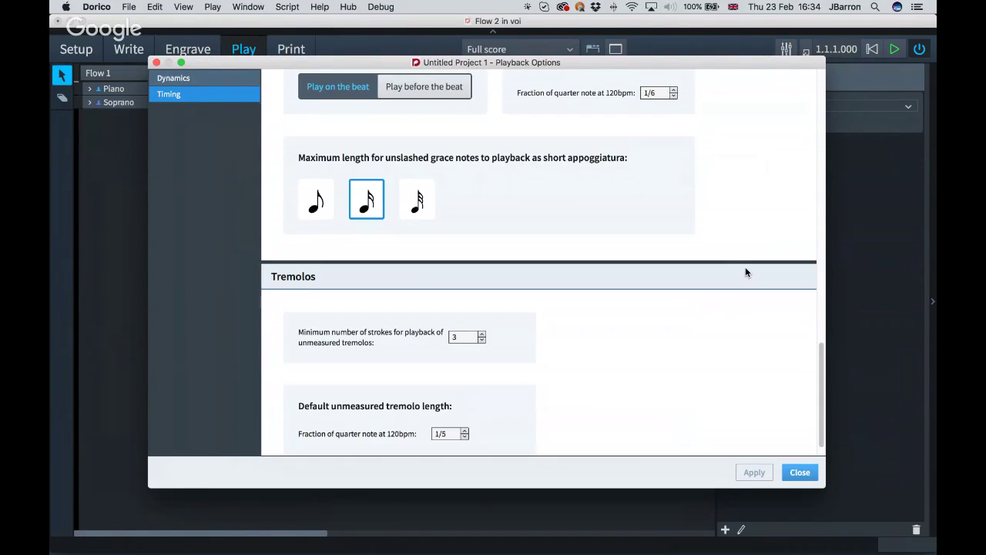
{"action": "left_click", "coordinate": [800, 472]}
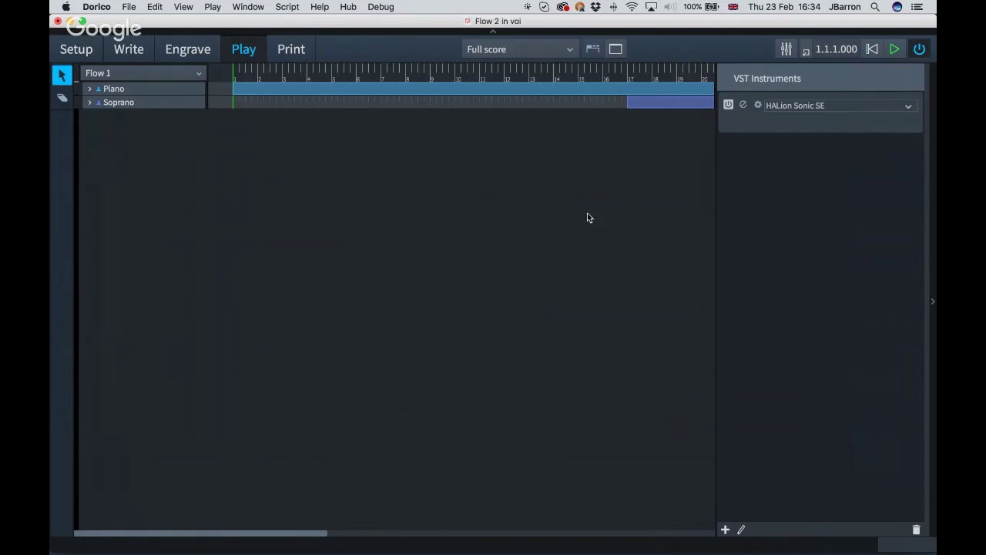
- Open the Mixer, look through its instrument channels and close it
{"action": "left_click", "coordinate": [785, 50]}
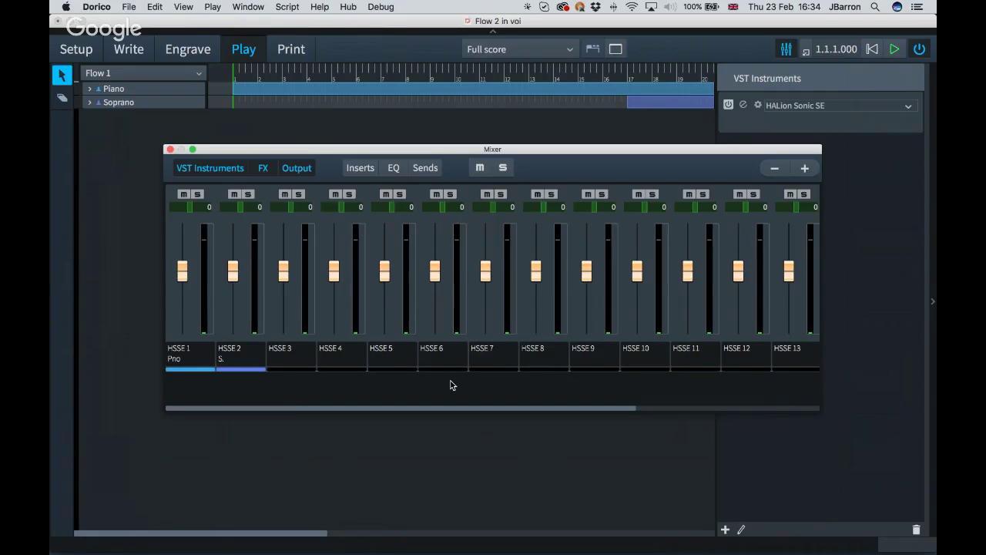
{"action": "scroll", "coordinate": [451, 385], "scroll_direction": "right", "scroll_amount": 5}
{"action": "scroll", "coordinate": [451, 385], "scroll_direction": "left", "scroll_amount": 5}
{"action": "scroll", "coordinate": [451, 385], "scroll_direction": "right", "scroll_amount": 2}
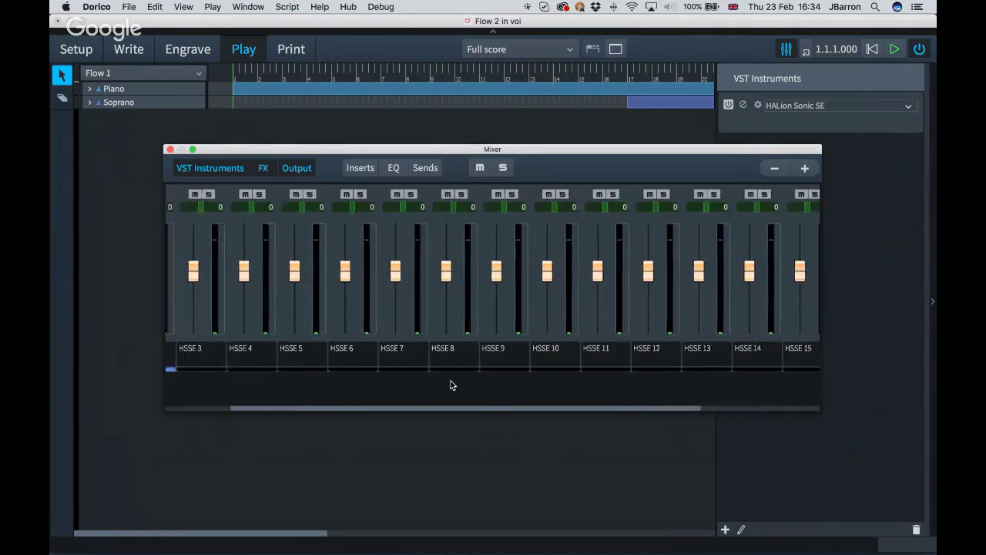
{"action": "scroll", "coordinate": [452, 386], "scroll_direction": "left", "scroll_amount": 2}
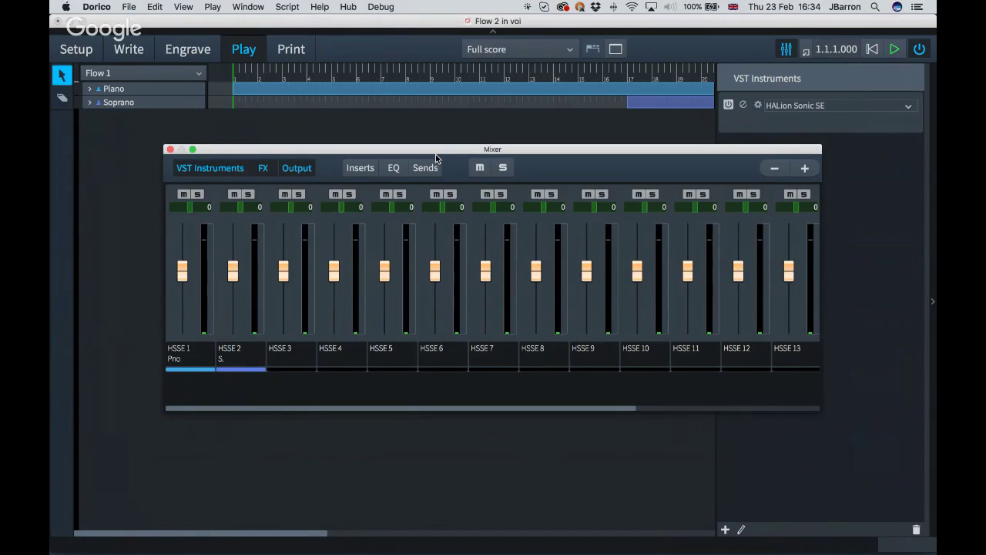
{"action": "left_click", "coordinate": [170, 149]}
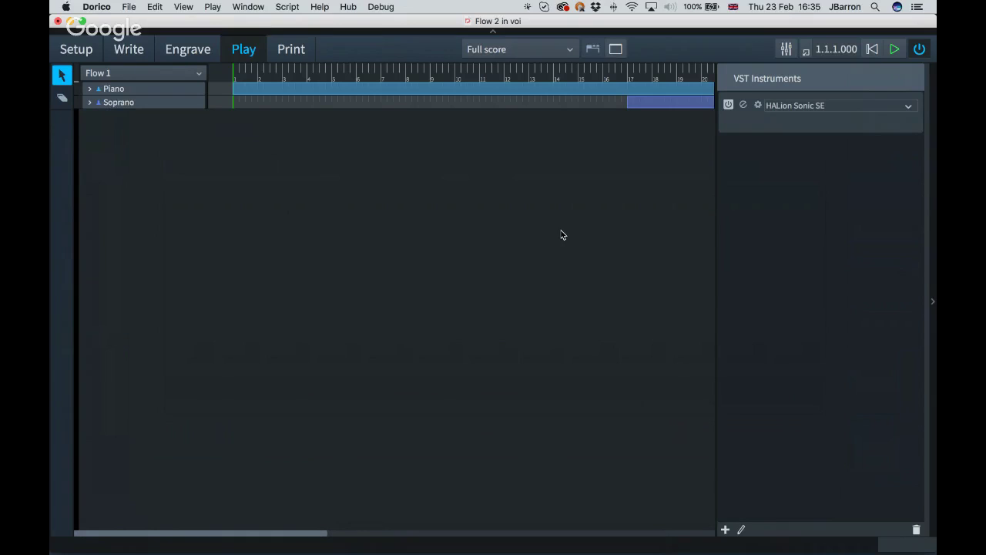
- Return to Write mode and save the project
{"action": "left_click", "coordinate": [130, 50]}
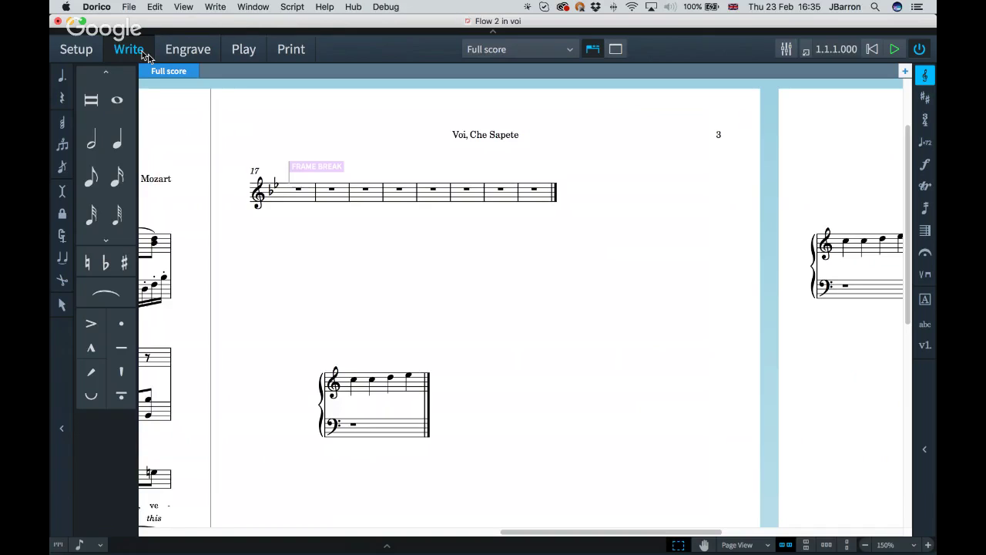
{"action": "key", "text": "super+s"}
{"action": "key", "text": "super+Tab"}
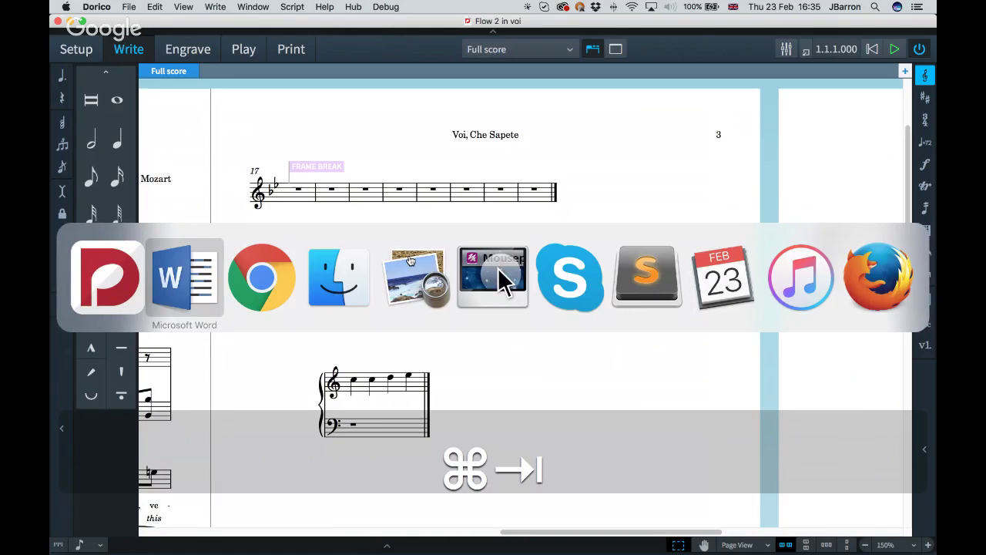
{"action": "left_click", "coordinate": [498, 268]}
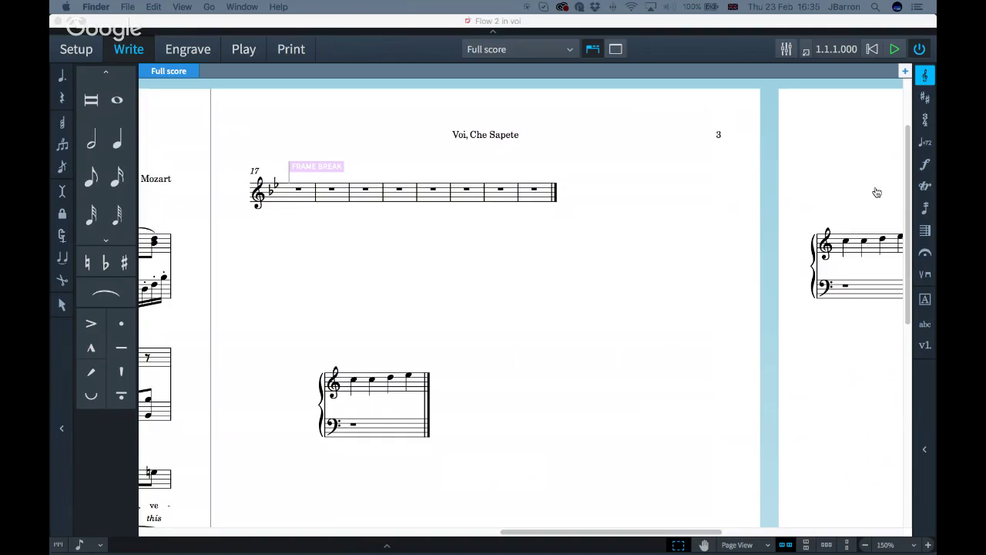
{"action": "left_click", "coordinate": [546, 285]}
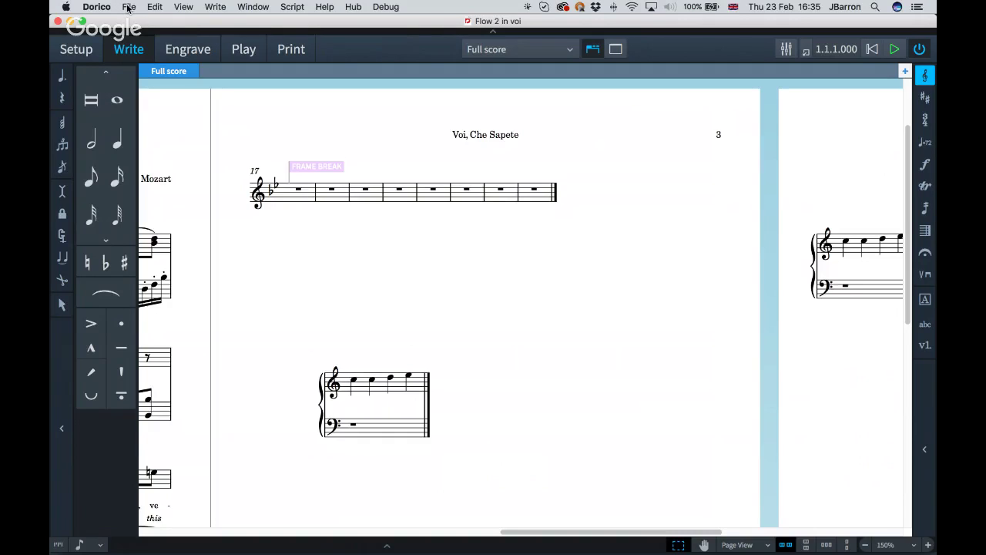
- Open the Preferences, examine the General settings for the project backup folder and number of backups, and close them
{"action": "key", "text": "super+comma"}
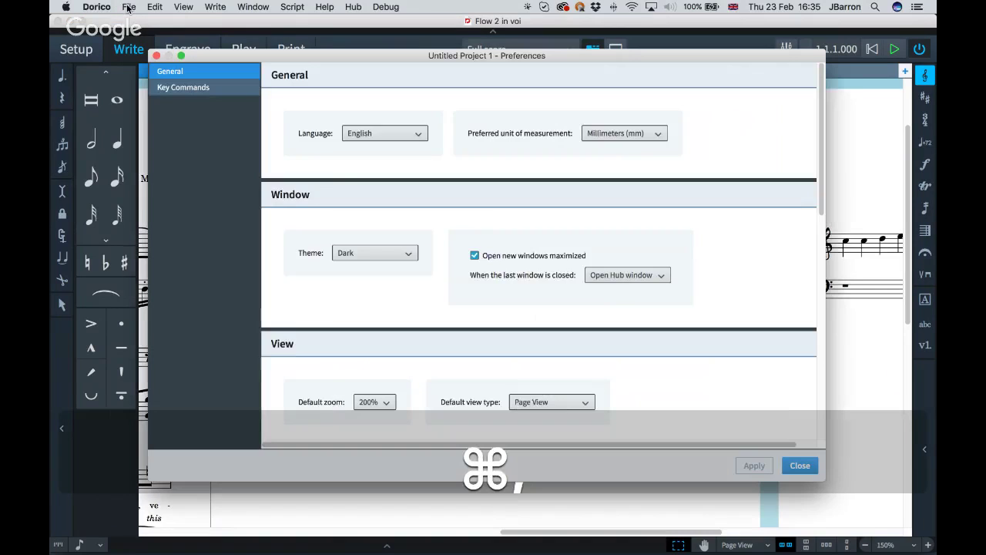
{"action": "scroll", "coordinate": [334, 302], "scroll_direction": "down", "scroll_amount": 5}
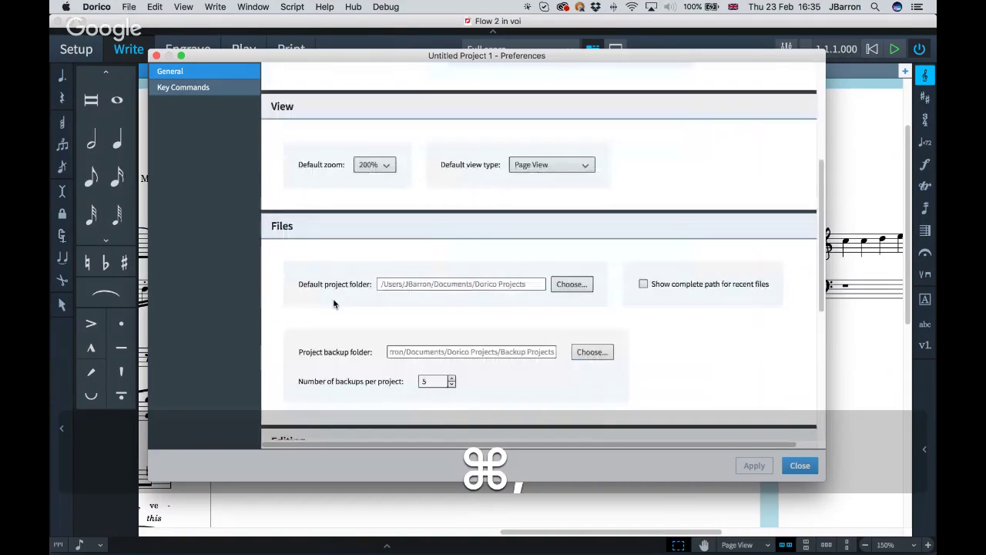
{"action": "scroll", "coordinate": [334, 303], "scroll_direction": "down", "scroll_amount": 2}
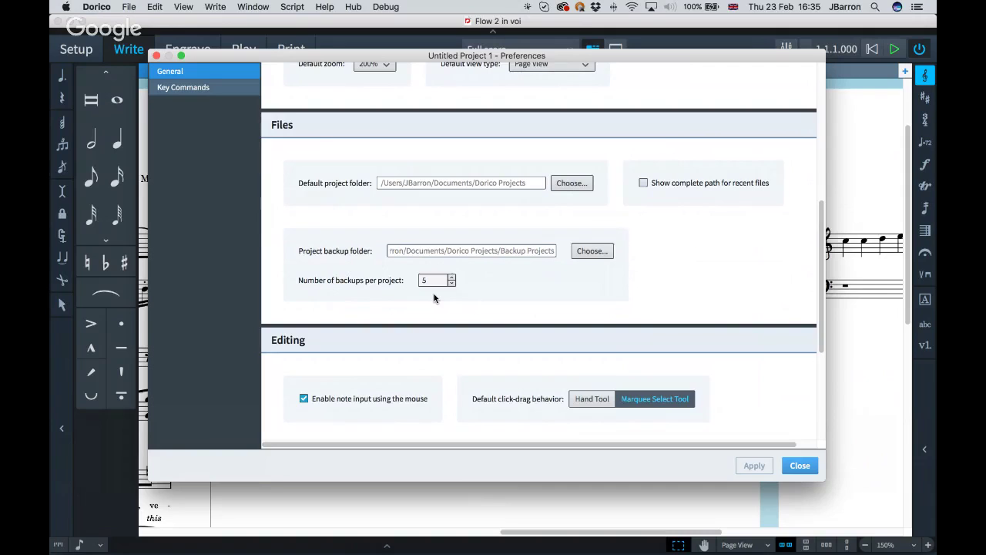
{"action": "key", "text": "Escape"}
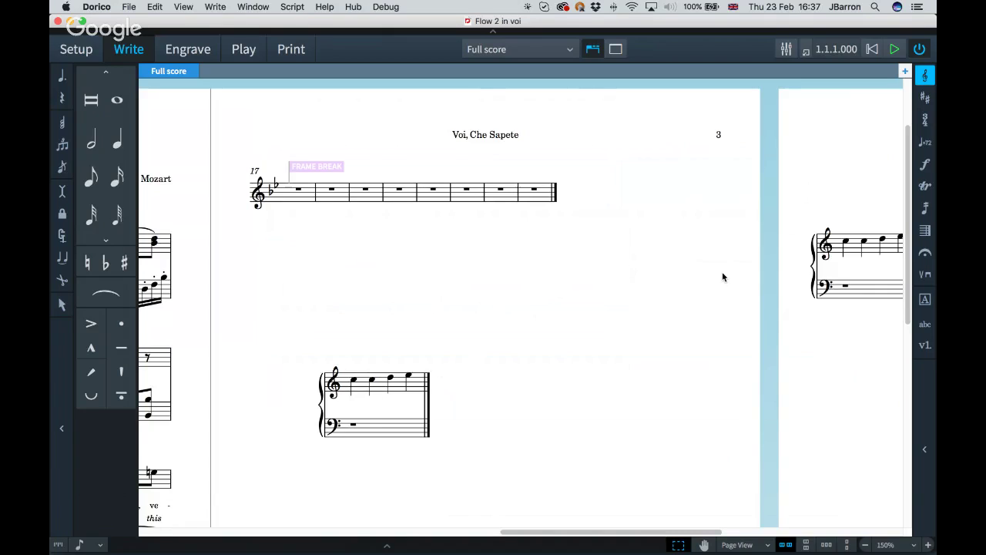
- Switch to Chrome and look through the Making Notes blog's home page as far as the Development Diary, Part 16 post
{"action": "key", "text": "super+Tab"}
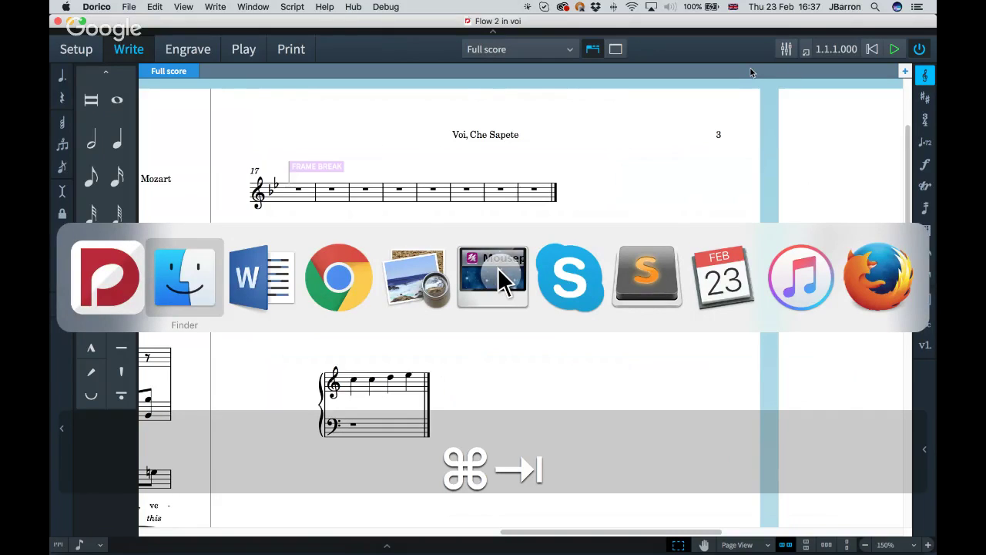
{"action": "key", "text": "Escape"}
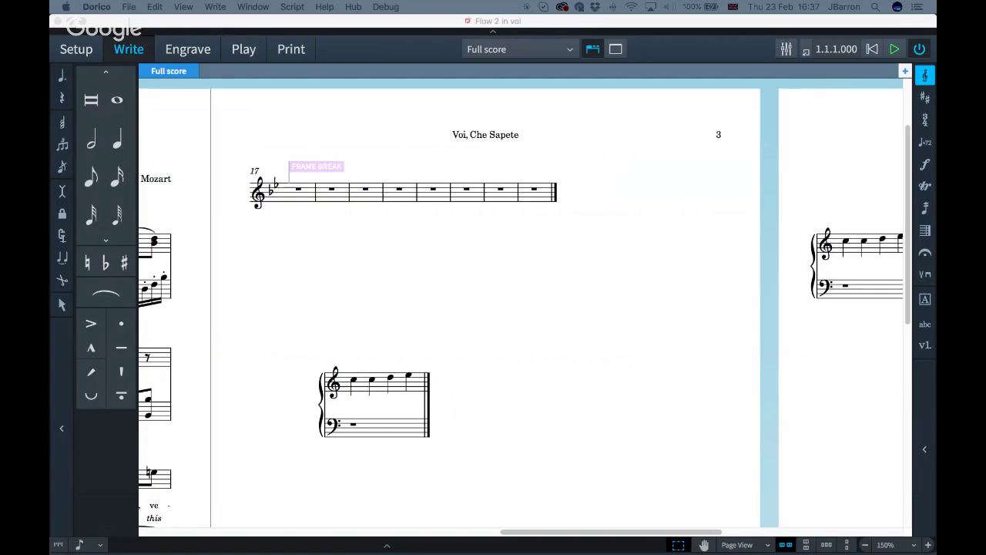
{"action": "key", "text": "super+Tab"}
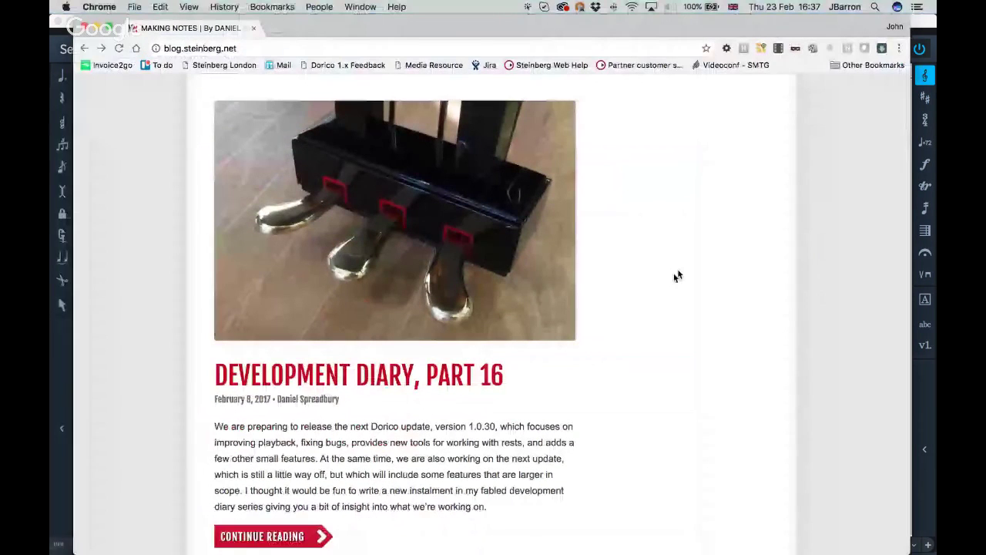
{"action": "scroll", "coordinate": [676, 275], "scroll_direction": "up", "scroll_amount": 15}
{"action": "scroll", "coordinate": [325, 282], "scroll_direction": "down", "scroll_amount": 2}
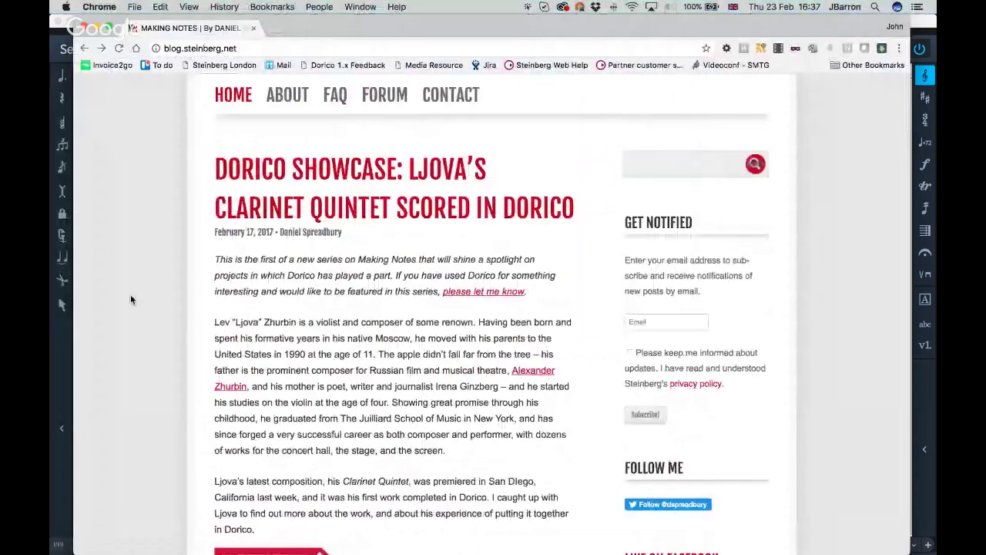
{"action": "scroll", "coordinate": [131, 299], "scroll_direction": "down", "scroll_amount": 2}
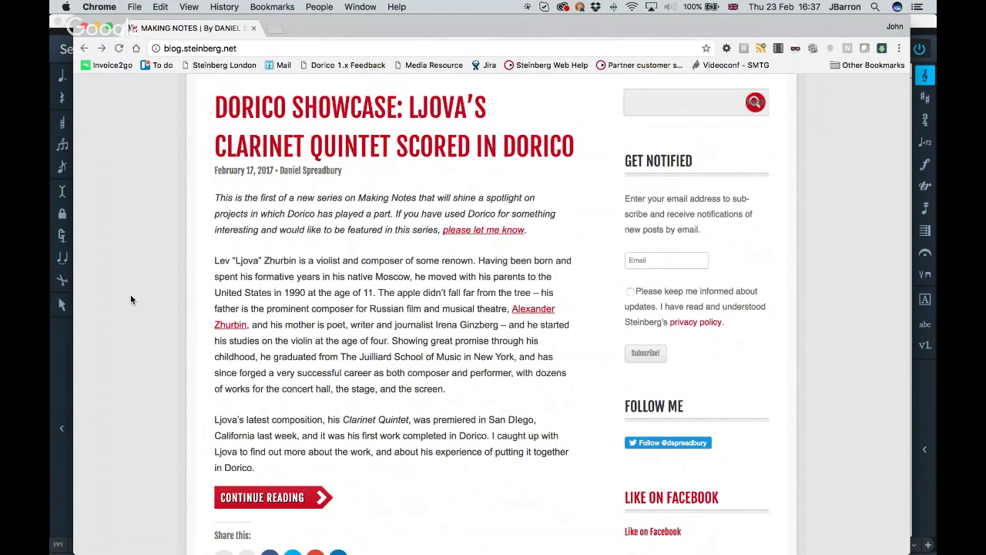
{"action": "scroll", "coordinate": [130, 295], "scroll_direction": "down", "scroll_amount": 10}
{"action": "scroll", "coordinate": [130, 300], "scroll_direction": "down", "scroll_amount": 5}
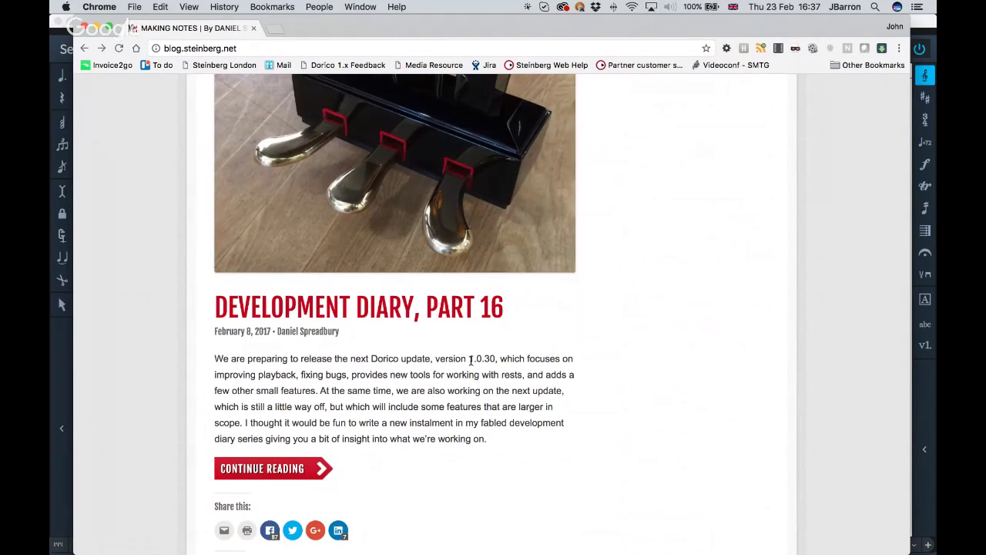
- Open the Development Diary, Part 16 post and read through its piano pedalling section
{"action": "left_click_drag", "start_coordinate": [468, 359], "coordinate": [495, 359]}
{"action": "left_click", "coordinate": [460, 314]}
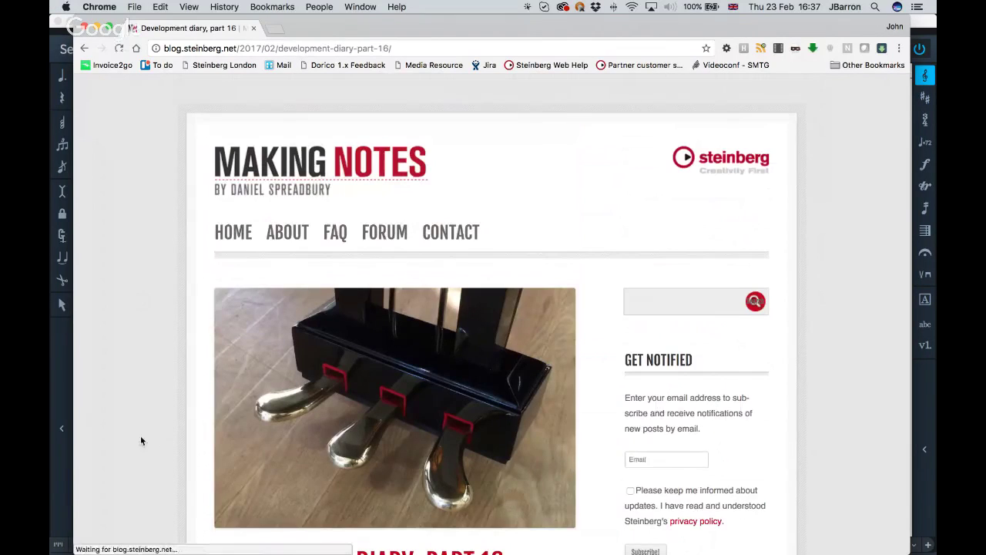
{"action": "scroll", "coordinate": [131, 401], "scroll_direction": "down", "scroll_amount": 5}
{"action": "scroll", "coordinate": [132, 400], "scroll_direction": "down", "scroll_amount": 5}
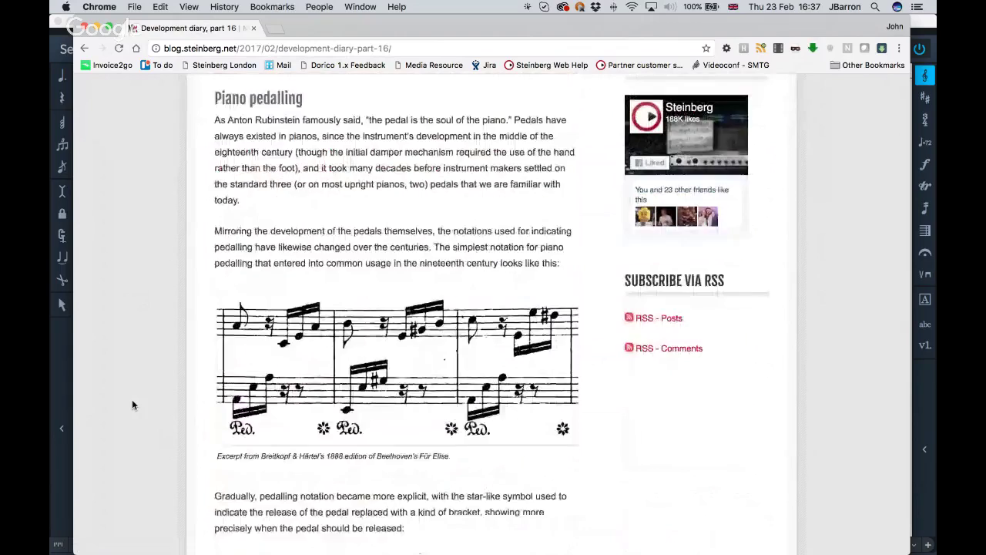
{"action": "scroll", "coordinate": [132, 405], "scroll_direction": "down", "scroll_amount": 8}
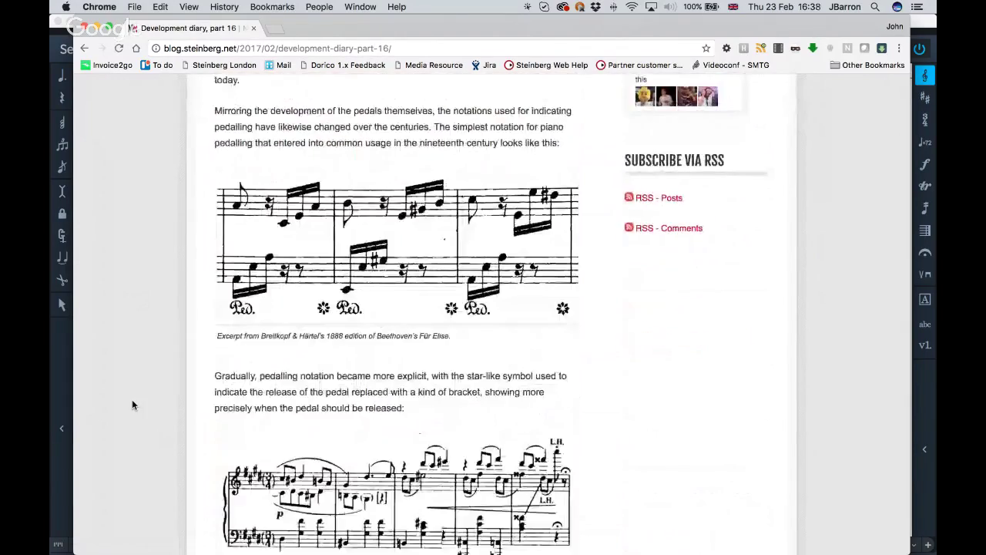
{"action": "scroll", "coordinate": [132, 386], "scroll_direction": "down", "scroll_amount": 15}
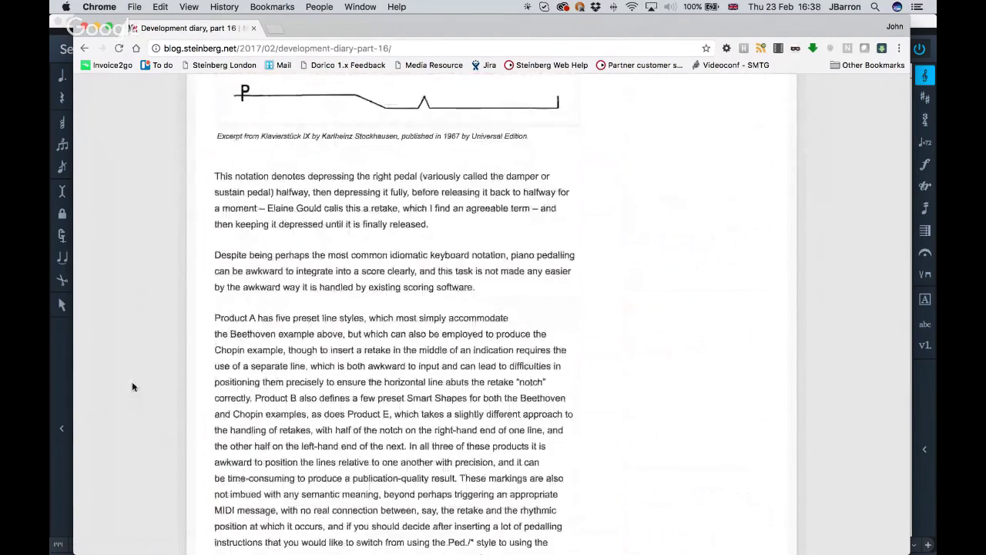
- Read on through the Development Diary, Part 16 post, covering pedal line properties, MIDI step input spelling and chord symbols
{"action": "scroll", "coordinate": [132, 387], "scroll_direction": "down", "scroll_amount": 7}
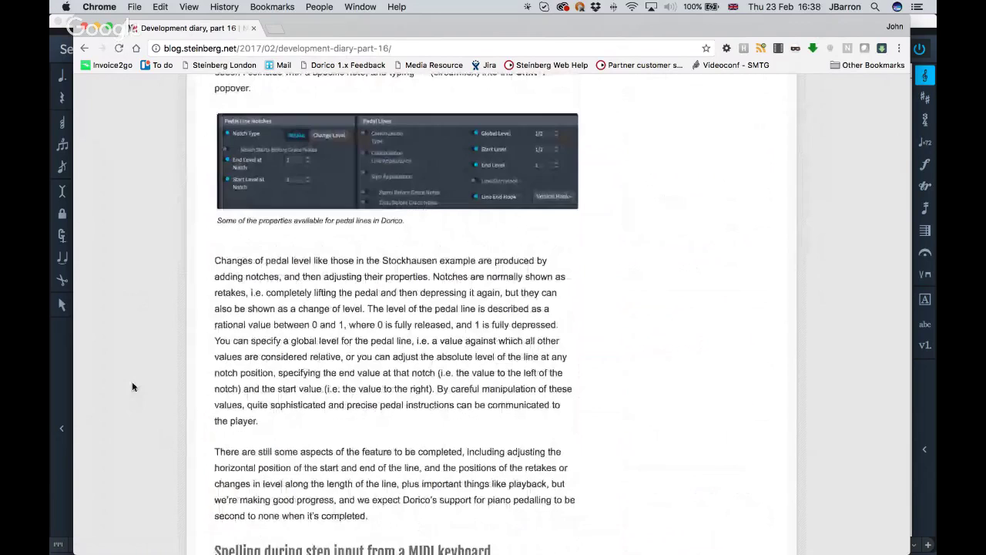
{"action": "scroll", "coordinate": [131, 387], "scroll_direction": "down", "scroll_amount": 6}
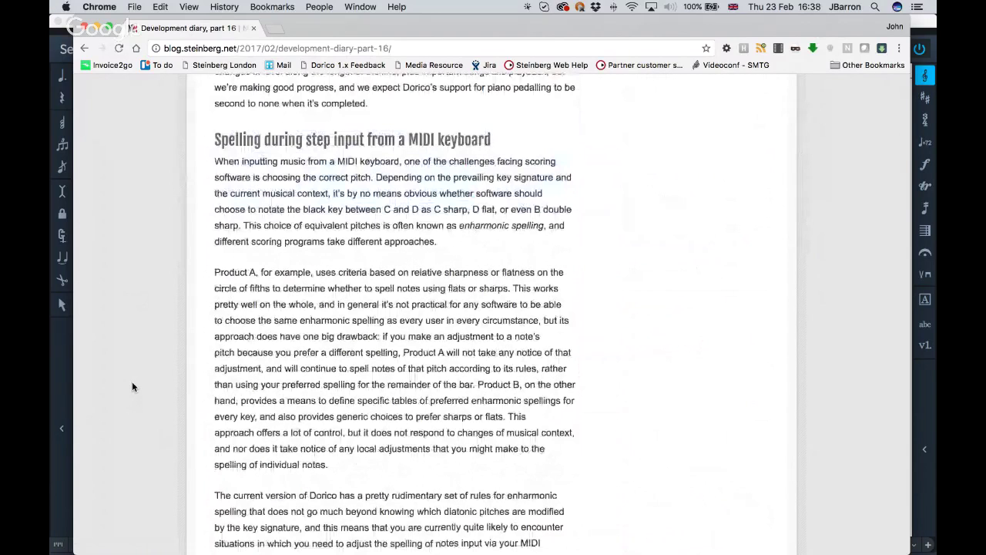
{"action": "scroll", "coordinate": [132, 386], "scroll_direction": "down", "scroll_amount": 1}
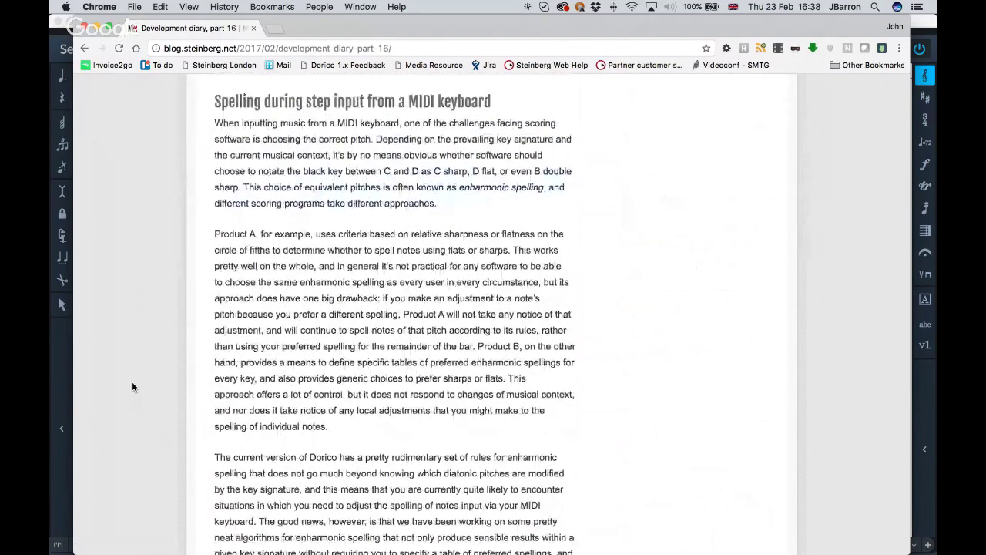
{"action": "scroll", "coordinate": [132, 383], "scroll_direction": "down", "scroll_amount": 3}
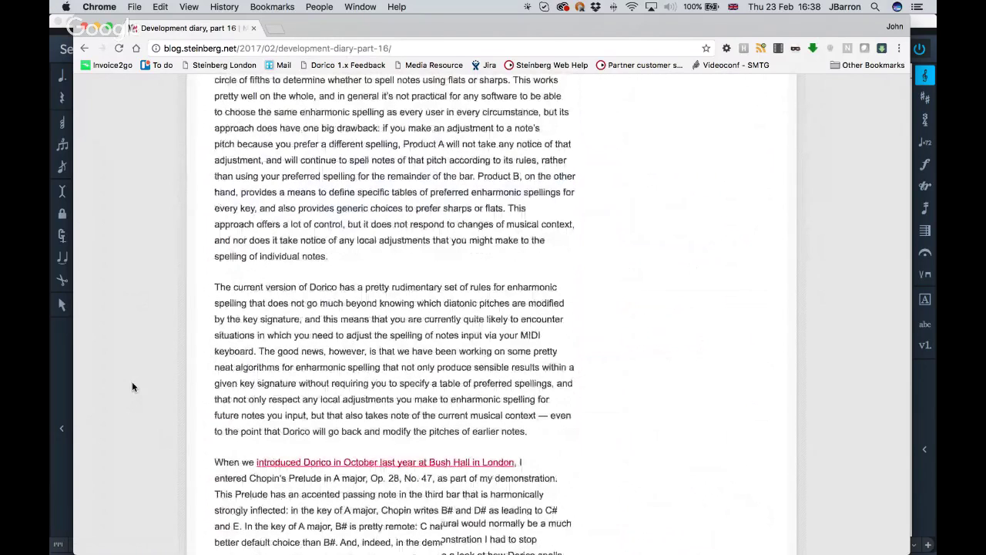
{"action": "scroll", "coordinate": [131, 386], "scroll_direction": "down", "scroll_amount": 7}
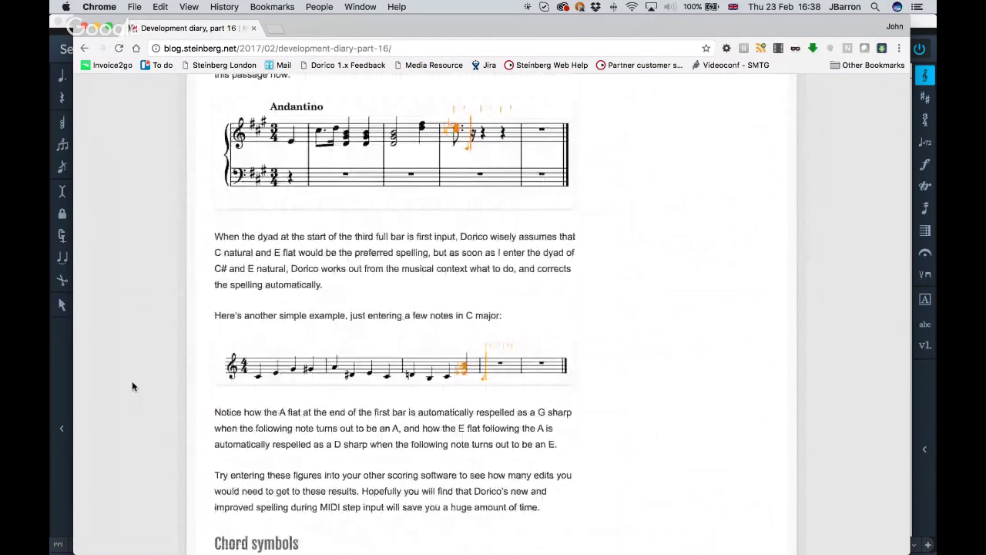
{"action": "scroll", "coordinate": [132, 383], "scroll_direction": "down", "scroll_amount": 5}
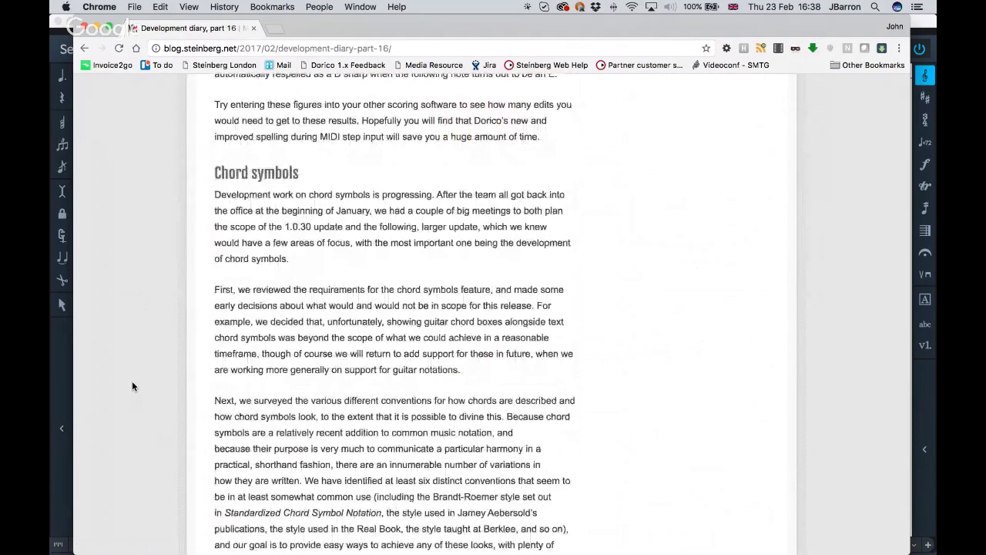
{"action": "scroll", "coordinate": [132, 386], "scroll_direction": "down", "scroll_amount": 1}
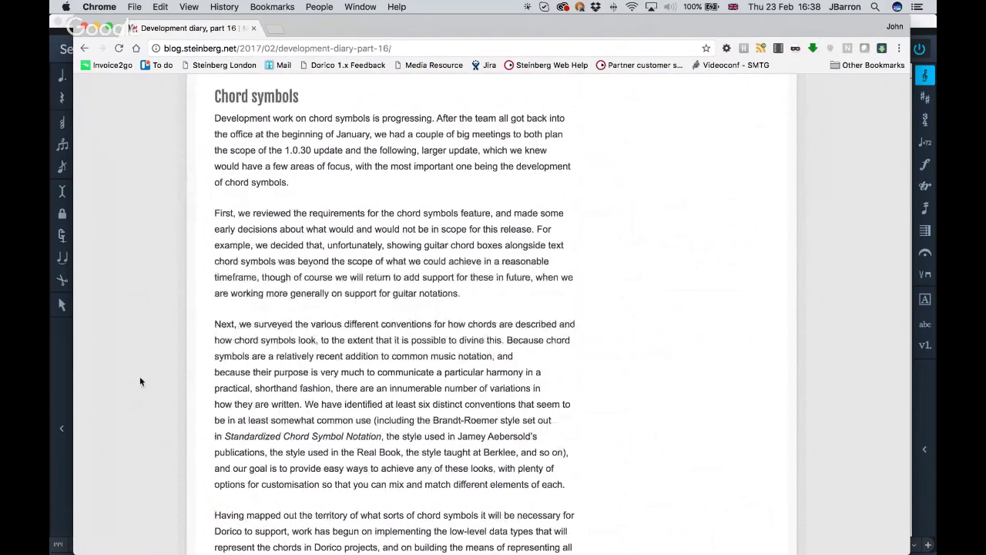
- Switch back to Dorico and show the first page of the "Voi, Che Sapete" full score
{"action": "key", "text": "super+Tab"}
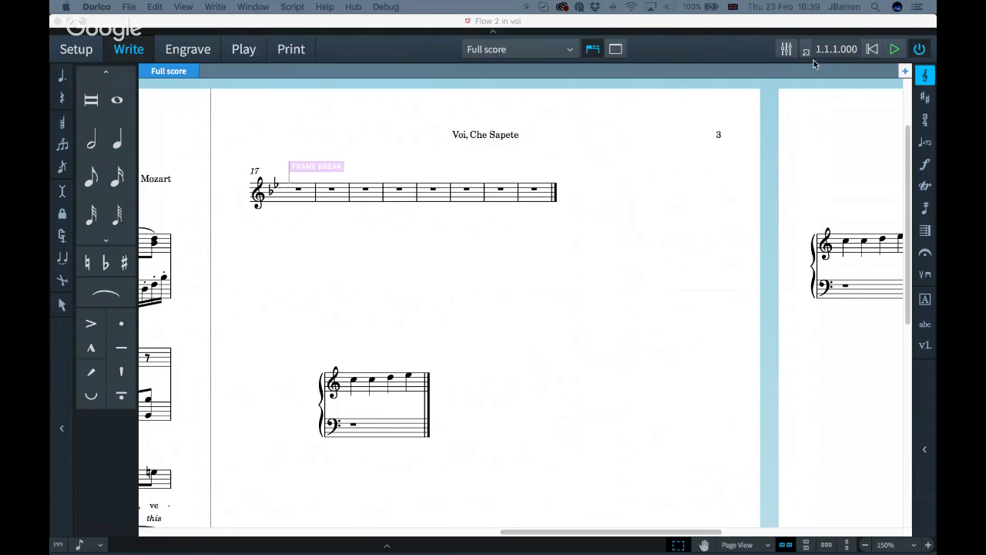
{"action": "left_click", "coordinate": [585, 360]}
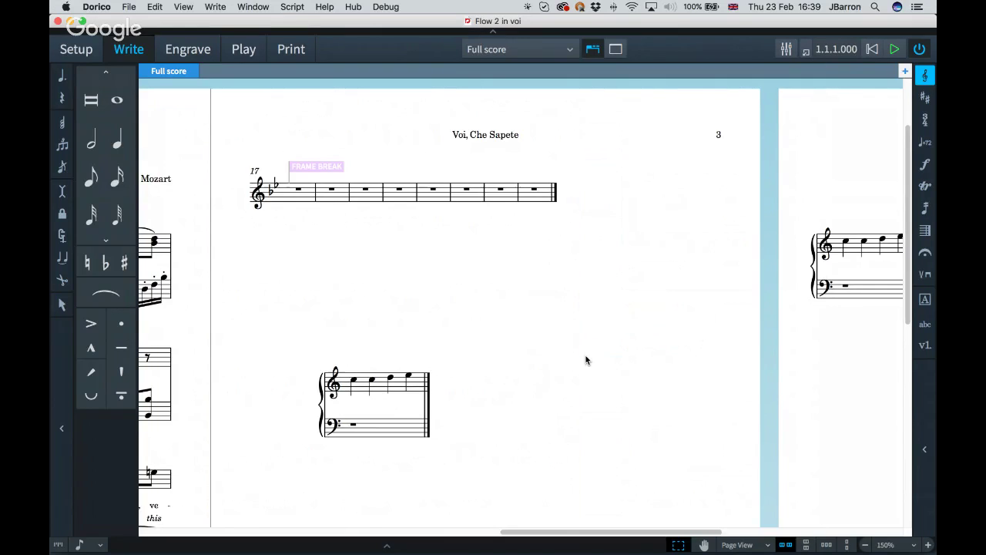
{"action": "scroll", "coordinate": [585, 360], "scroll_direction": "left", "scroll_amount": 4}
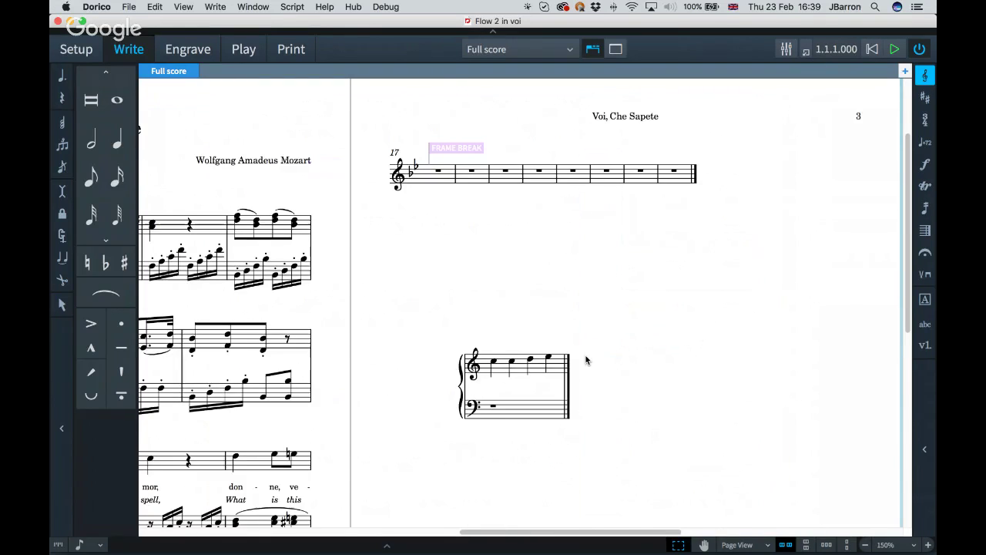
{"action": "scroll", "coordinate": [586, 360], "scroll_direction": "left", "scroll_amount": 10}
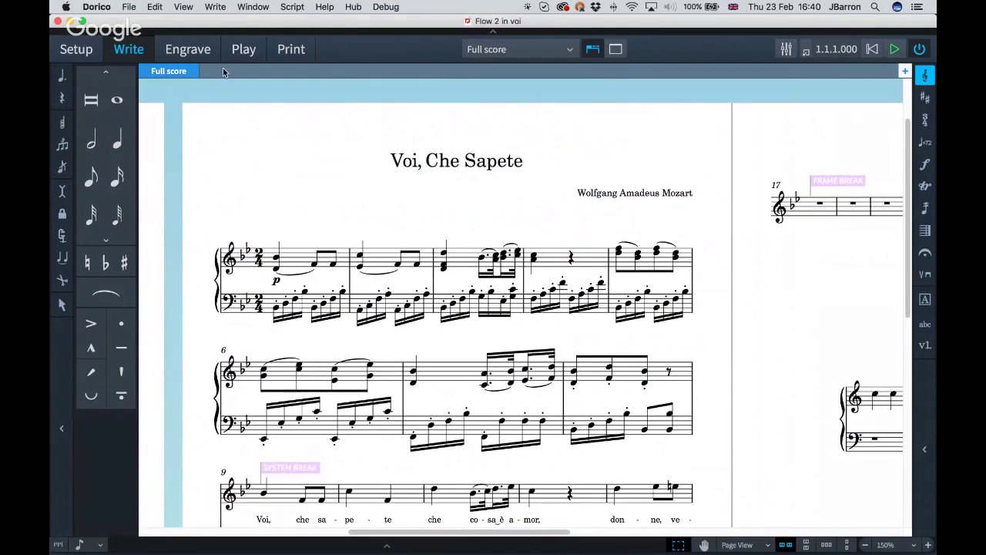
- Look for the Layout Options command among the Write and Setup mode commands, and return to Write mode
{"action": "left_click", "coordinate": [216, 7]}
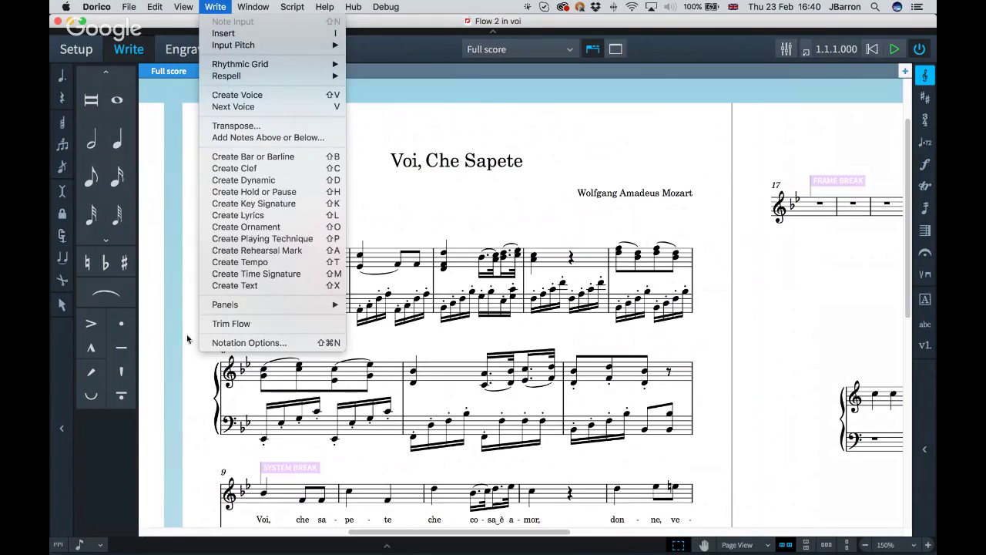
{"action": "left_click", "coordinate": [180, 311]}
{"action": "left_click", "coordinate": [91, 48]}
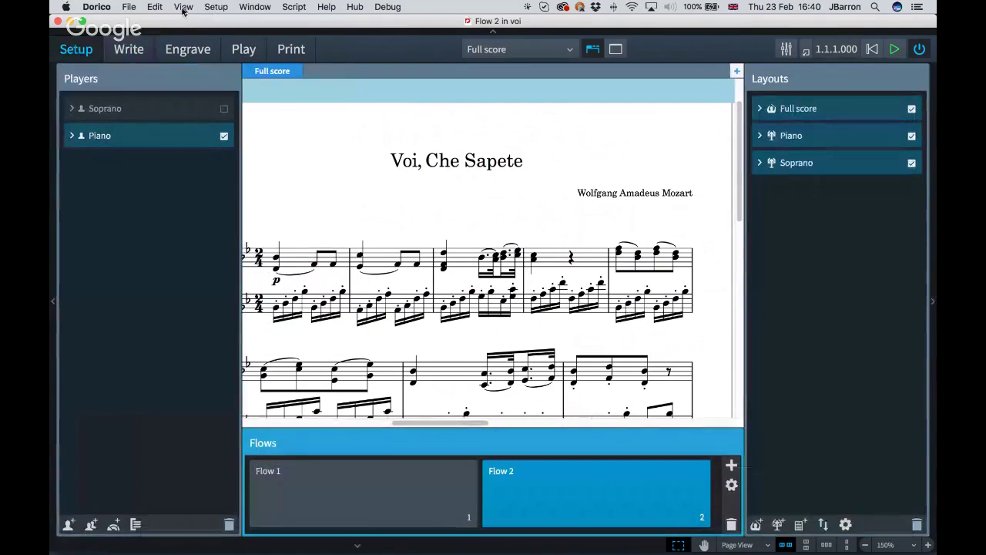
{"action": "left_click", "coordinate": [212, 7]}
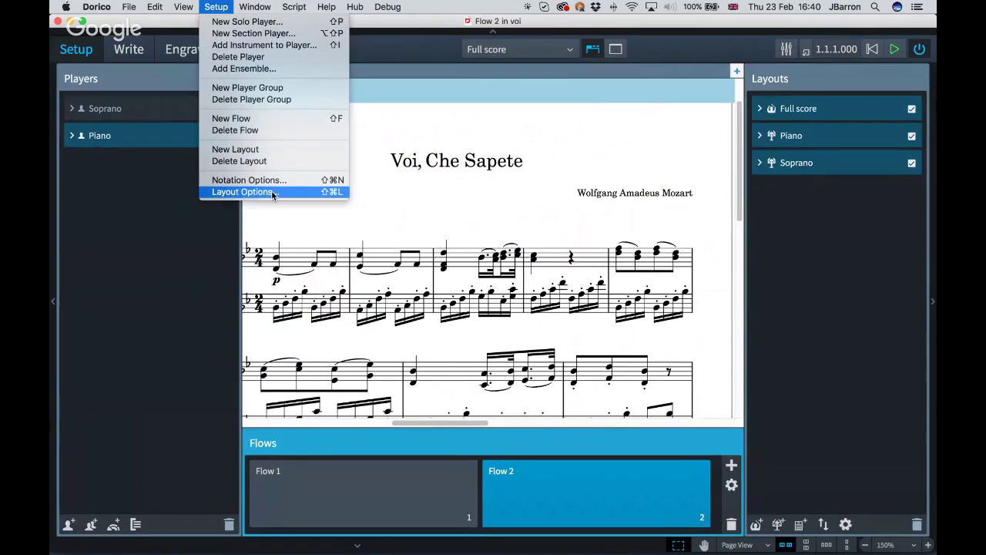
{"action": "left_click", "coordinate": [443, 202]}
{"action": "key", "text": "super+2"}
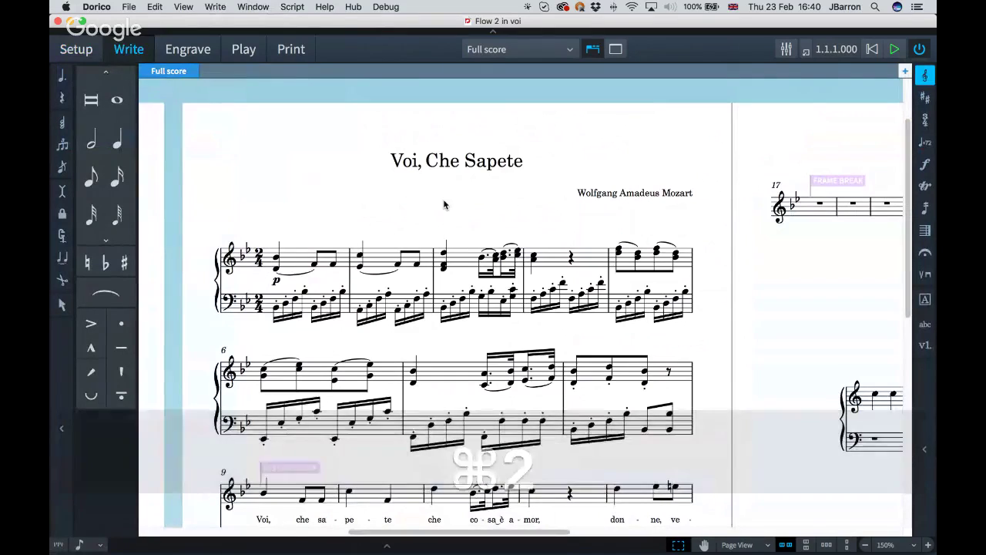
- In the Page Setup Layout Options, set the Full score layout's rastral size to Size 7 (4.8mm), apply it and close the dialog
{"action": "key", "text": "shift+super+l"}
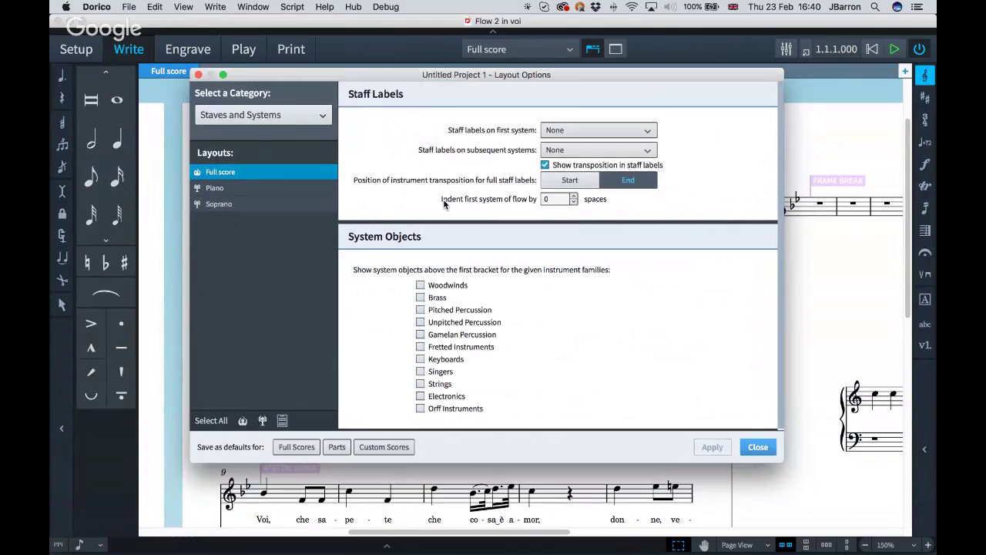
{"action": "left_click", "coordinate": [296, 114]}
{"action": "left_click", "coordinate": [234, 181]}
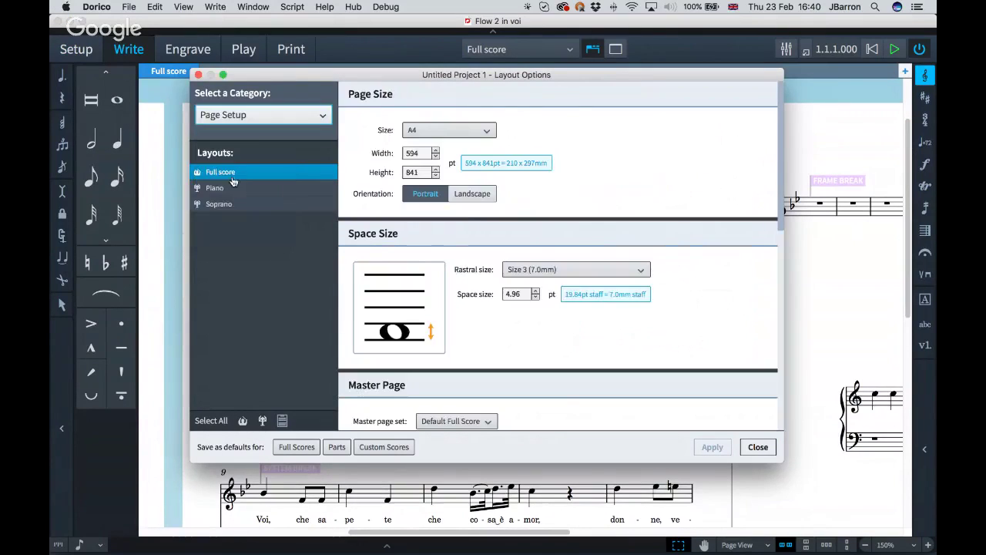
{"action": "left_click", "coordinate": [559, 272]}
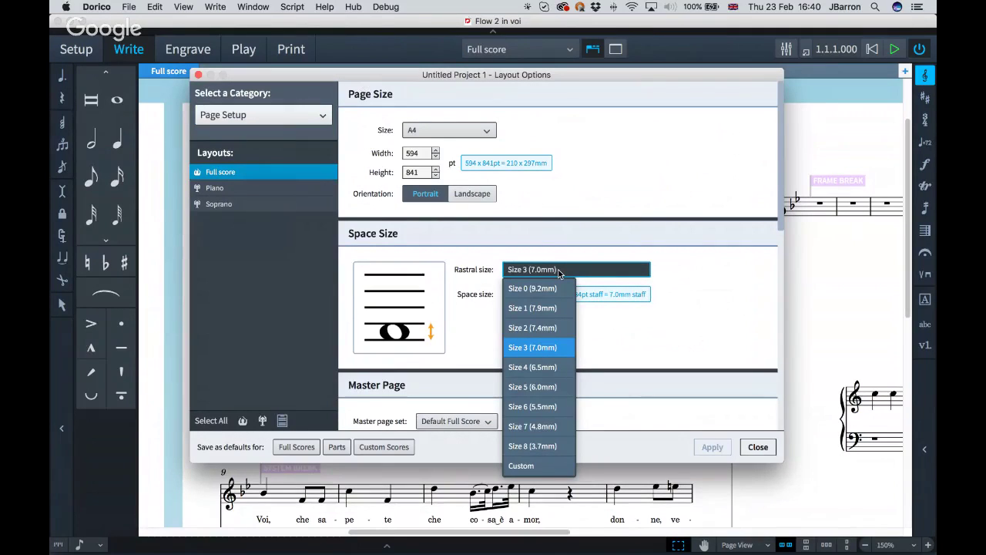
{"action": "left_click", "coordinate": [490, 324]}
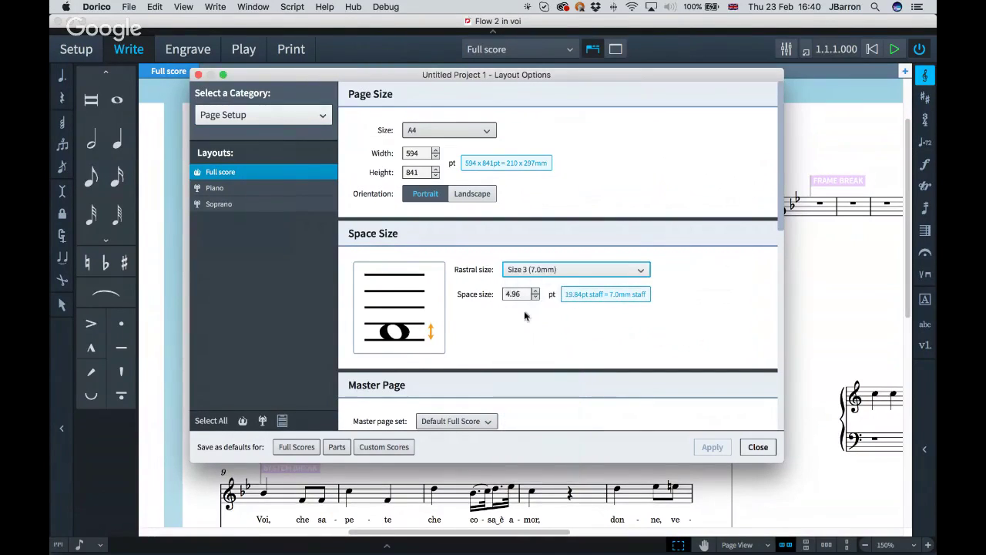
{"action": "left_click", "coordinate": [567, 269]}
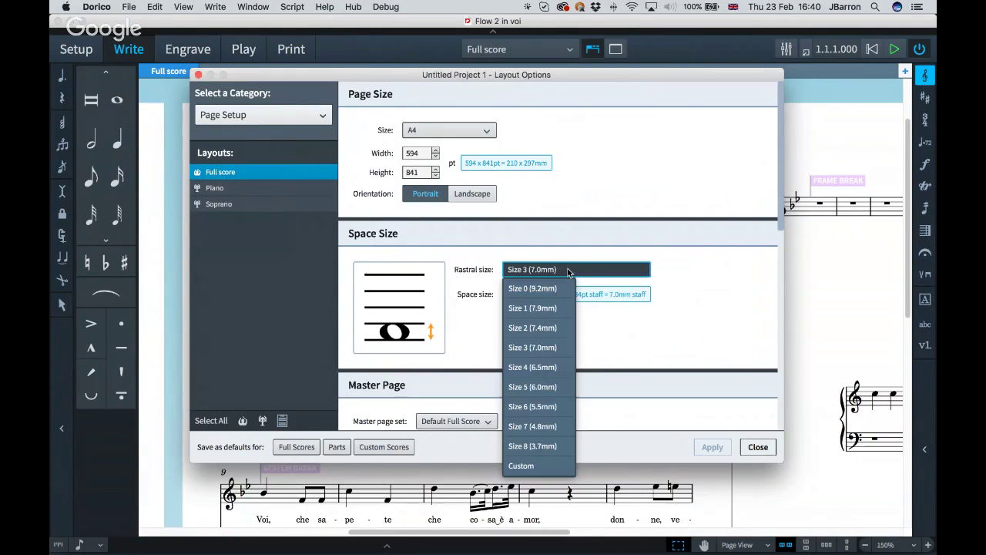
{"action": "left_click", "coordinate": [551, 426]}
{"action": "left_click", "coordinate": [718, 449]}
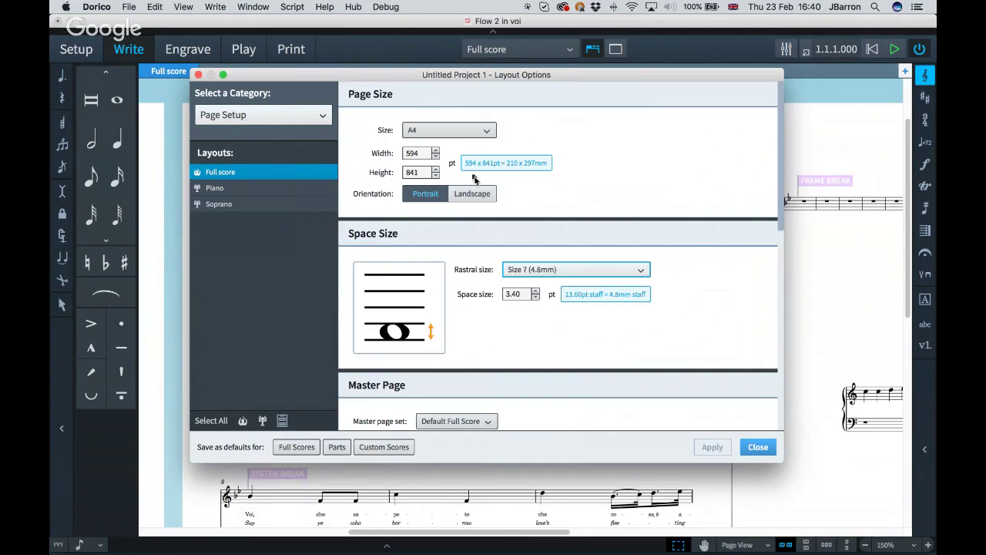
{"action": "left_click_drag", "start_coordinate": [396, 76], "coordinate": [434, 107]}
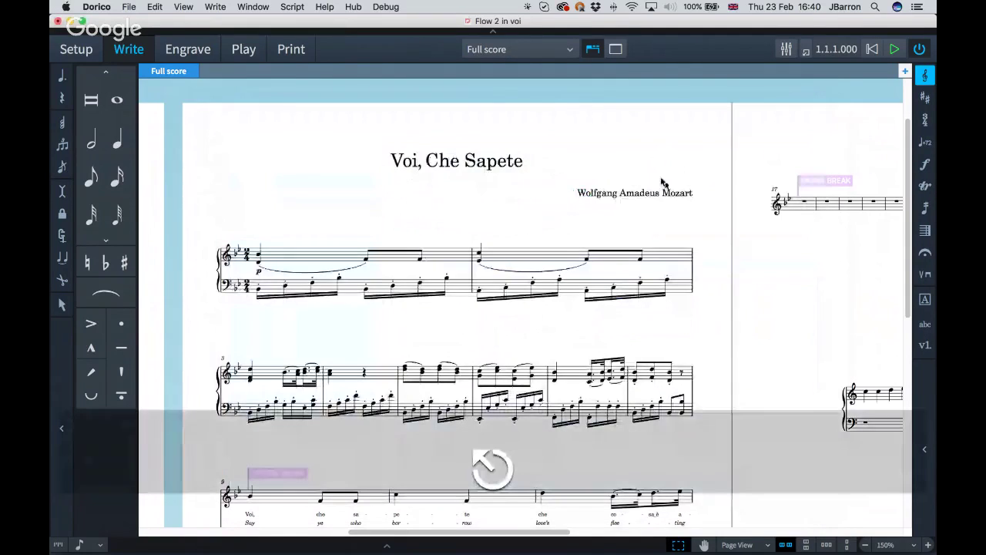
- Select the system break at bar 9 and show its properties
{"action": "scroll", "coordinate": [608, 225], "scroll_direction": "right", "scroll_amount": 3}
{"action": "scroll", "coordinate": [608, 225], "scroll_direction": "down", "scroll_amount": 1}
{"action": "scroll", "coordinate": [595, 220], "scroll_direction": "down", "scroll_amount": 5}
{"action": "scroll", "coordinate": [594, 219], "scroll_direction": "left", "scroll_amount": 2}
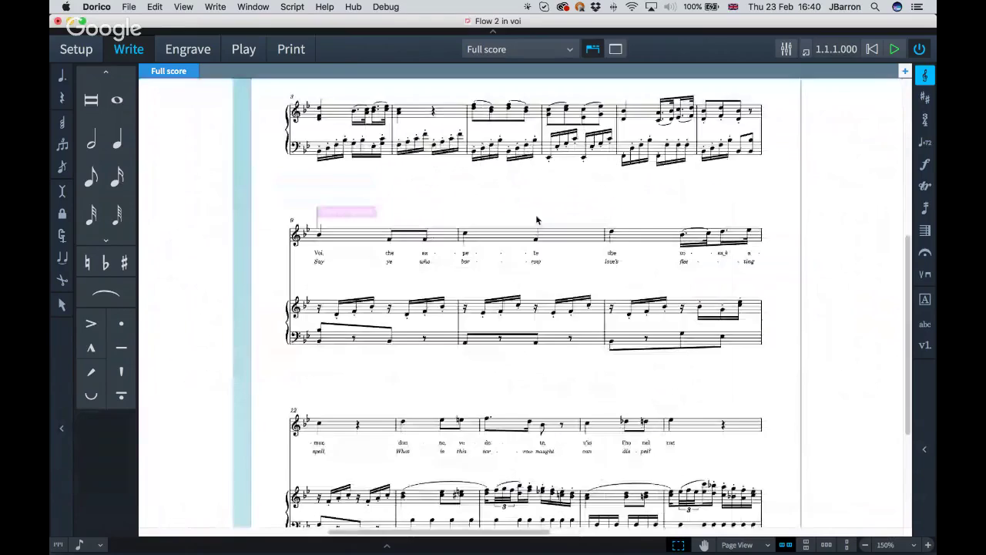
{"action": "left_click", "coordinate": [344, 213]}
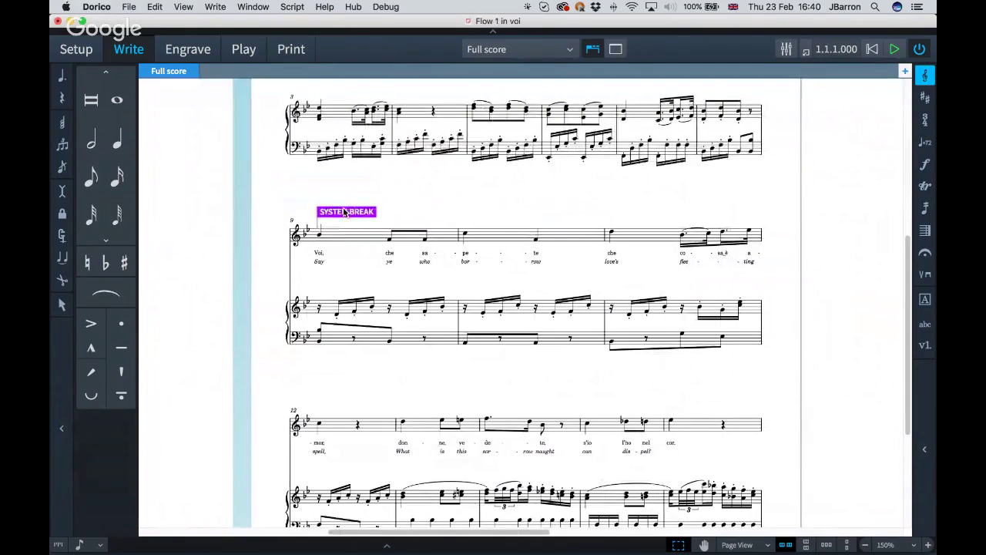
{"action": "key", "text": "super+8"}
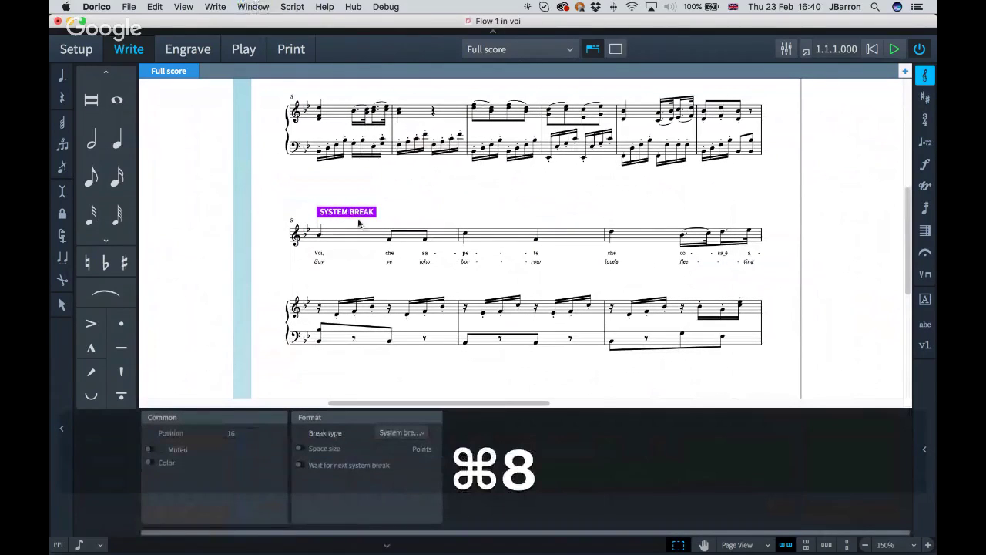
- Try the Space size override on the system break, turn it off again and hide the properties
{"action": "left_click", "coordinate": [300, 449]}
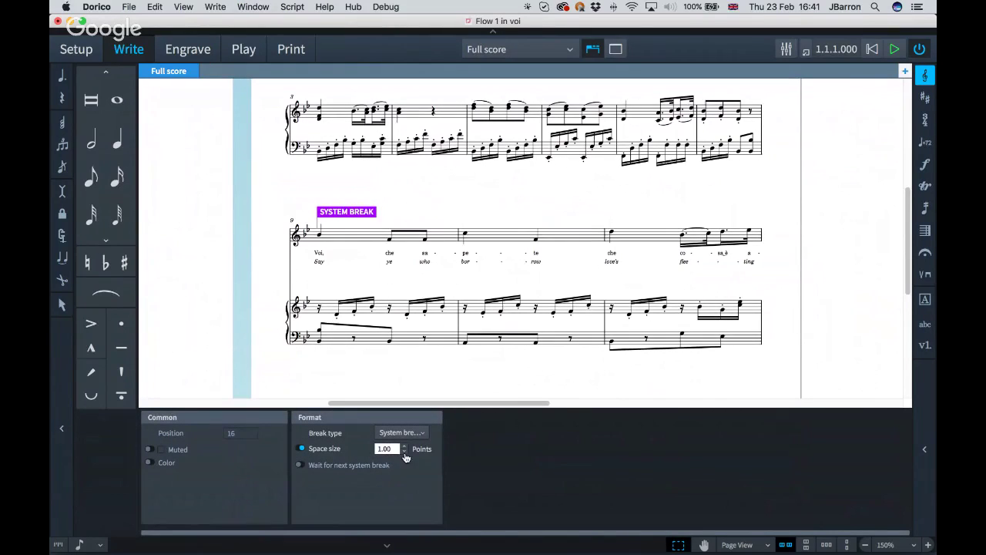
{"action": "left_click", "coordinate": [300, 449]}
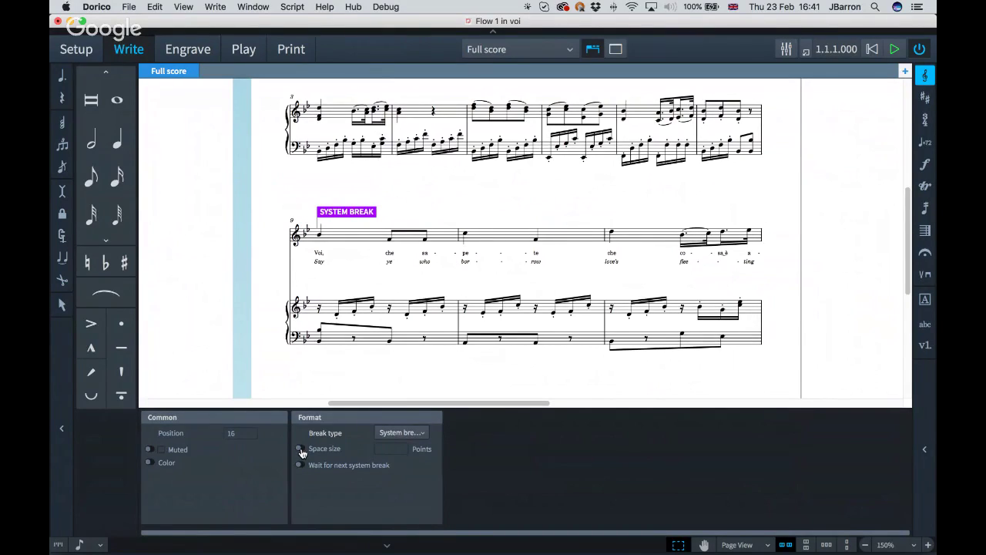
{"action": "key", "text": "super+8"}
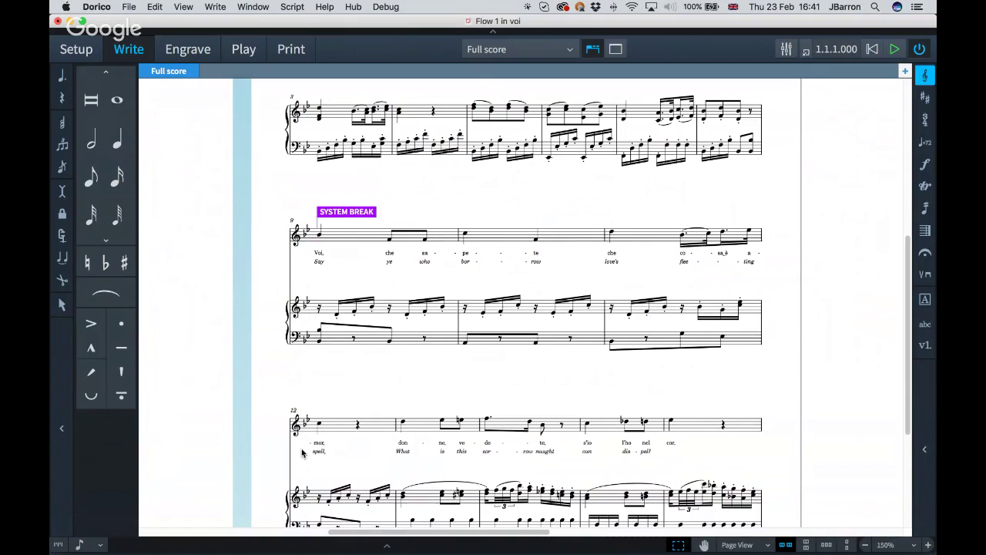
{"action": "left_click", "coordinate": [305, 201]}
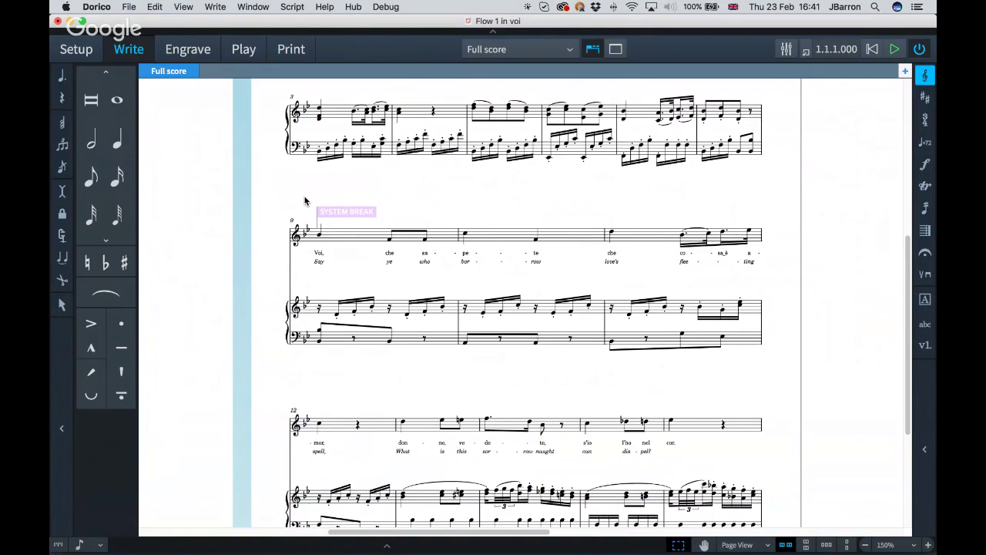
- Switch to Engrave mode, examine the Composer and Default Text paragraph styles, and close the Paragraph Styles dialog without changes
{"action": "left_click", "coordinate": [205, 51]}
{"action": "left_click", "coordinate": [228, 7]}
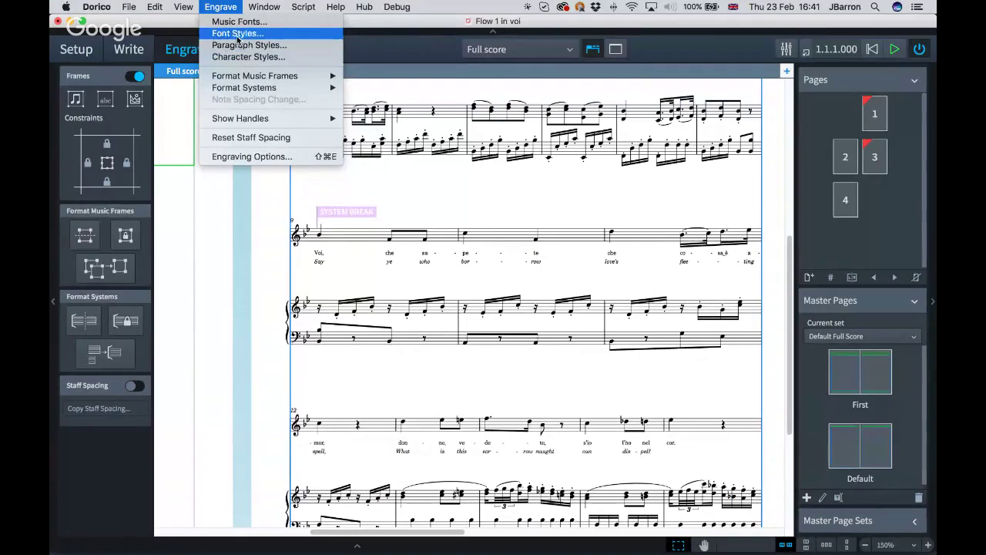
{"action": "left_click", "coordinate": [238, 47]}
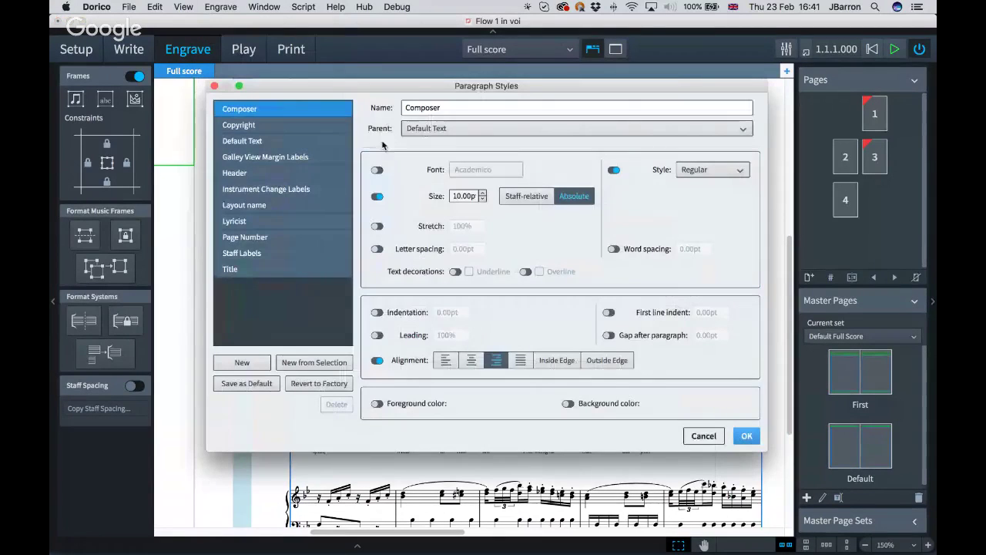
{"action": "left_click_drag", "start_coordinate": [366, 91], "coordinate": [346, 99]}
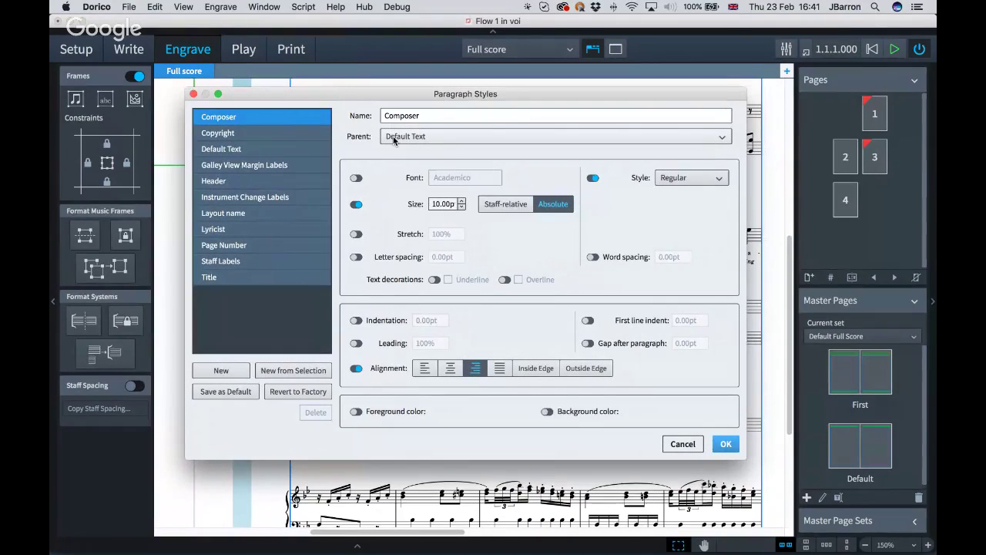
{"action": "left_click", "coordinate": [256, 149]}
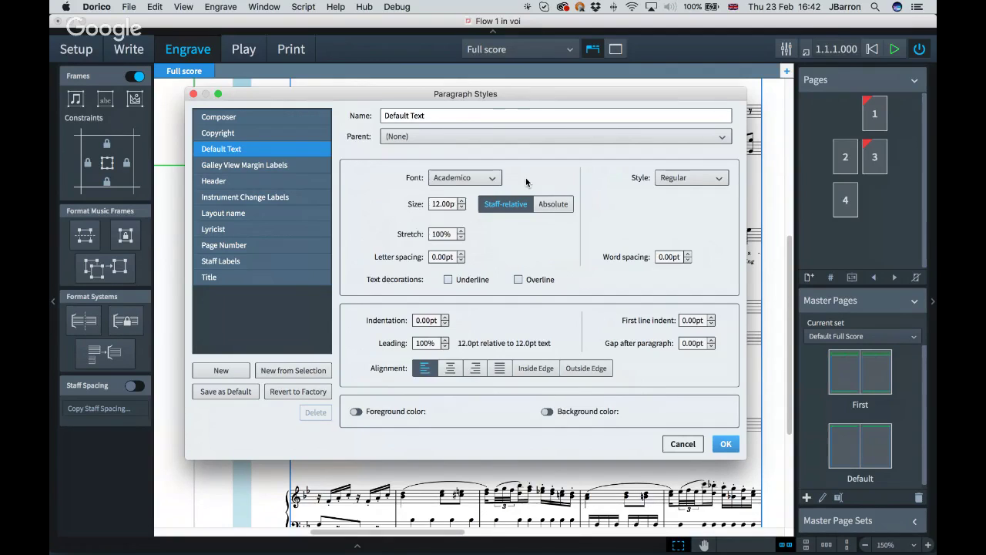
{"action": "key", "text": "Escape"}
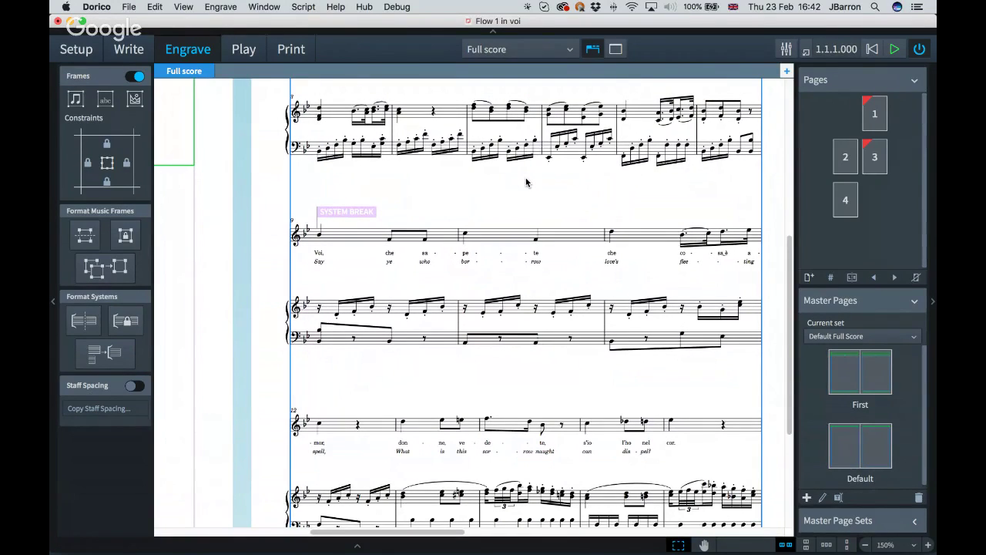
- Switch away from Dorico to another open application
{"action": "mouse_move", "coordinate": [309, 549]}
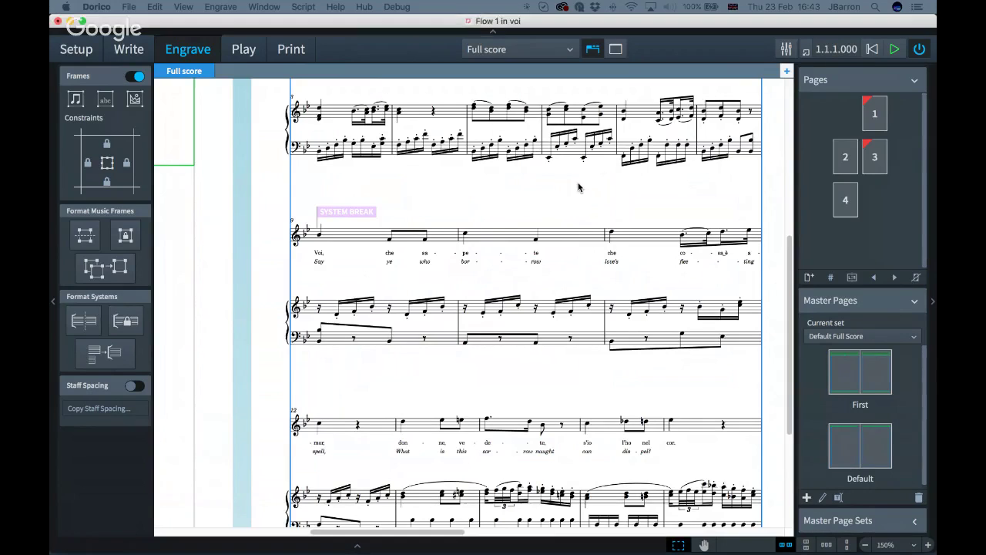
{"action": "key", "text": "super+Tab"}
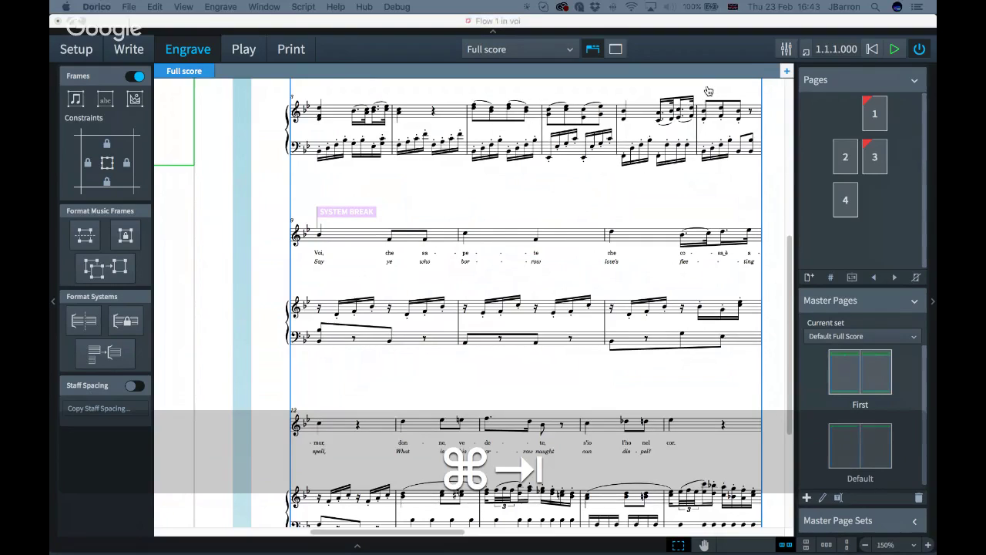